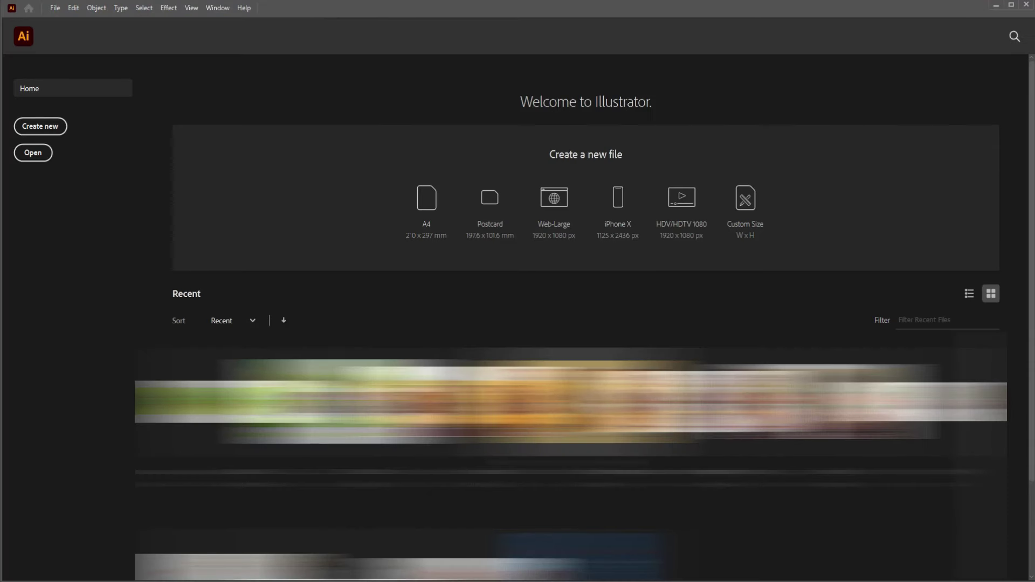
- Create a new Web-Large 1920 x 1080 px document and zoom out to 50%
left_click(557, 196)
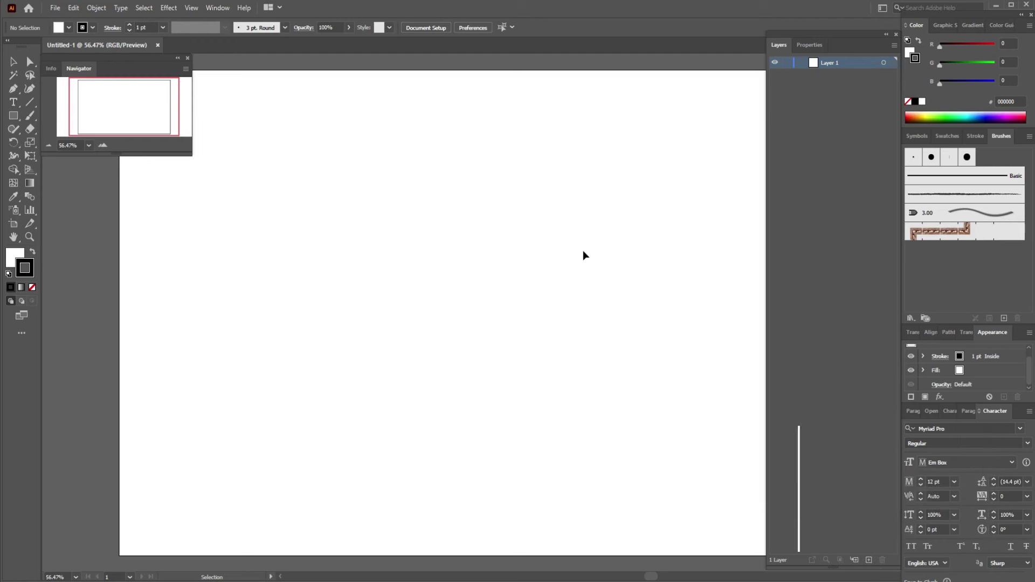
left_click_drag(555, 250, 535, 278)
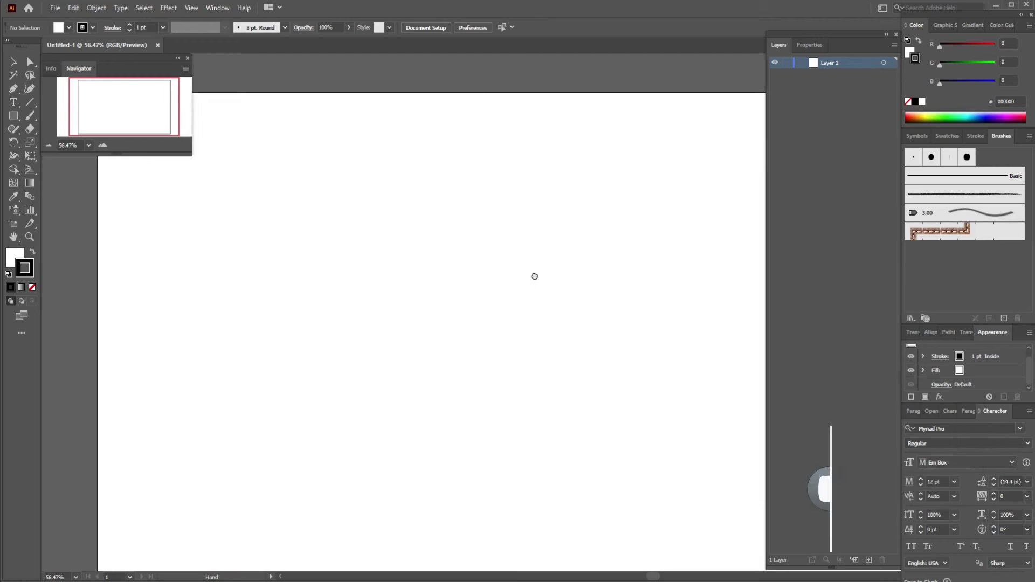
scroll(534, 279, "down", 1, "alt")
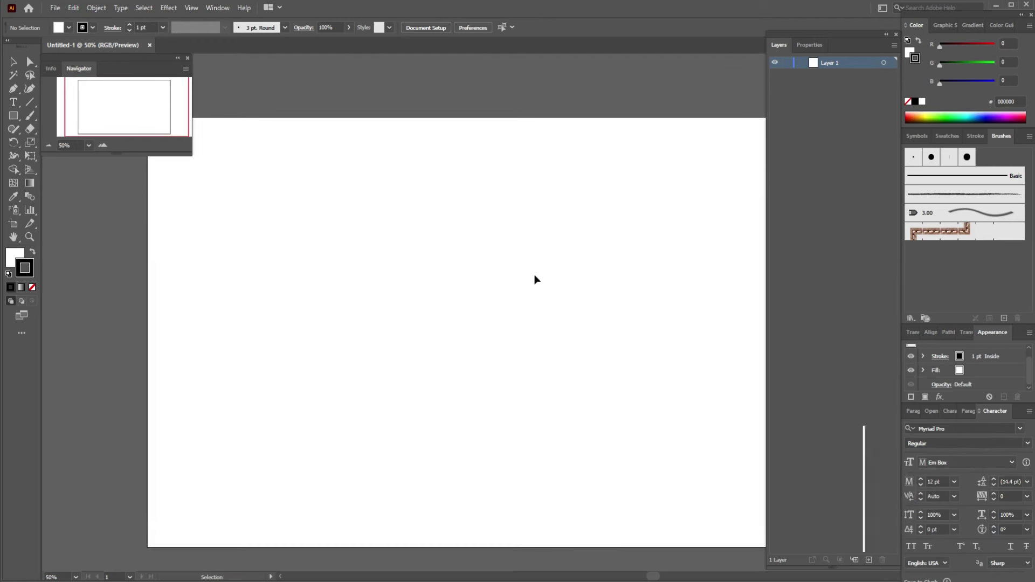
left_click_drag(555, 273, 485, 293)
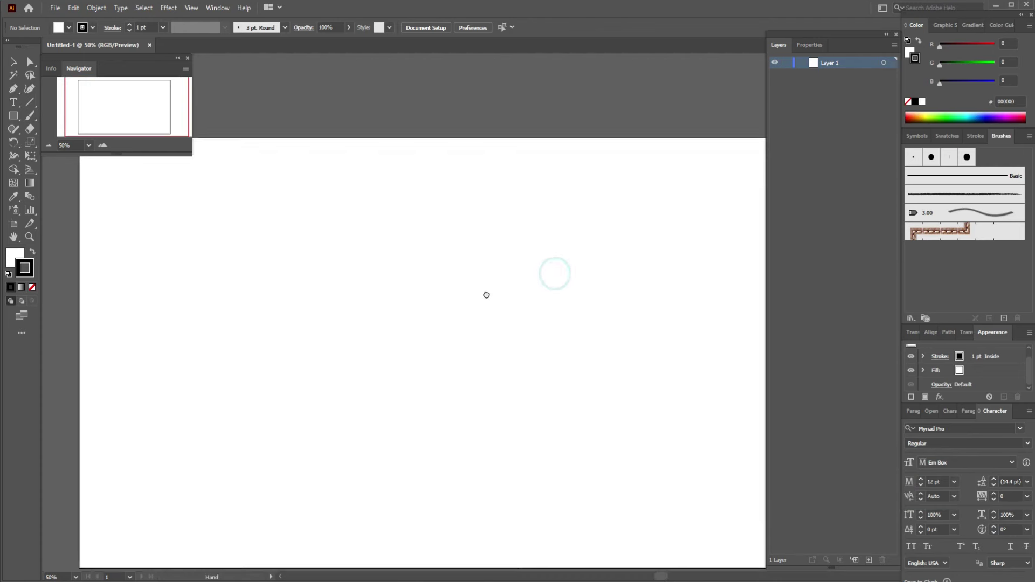
- Add the word 'Apple' near the artboard centre and scale it up large
left_click(15, 101)
left_click(387, 318)
type("Apple")
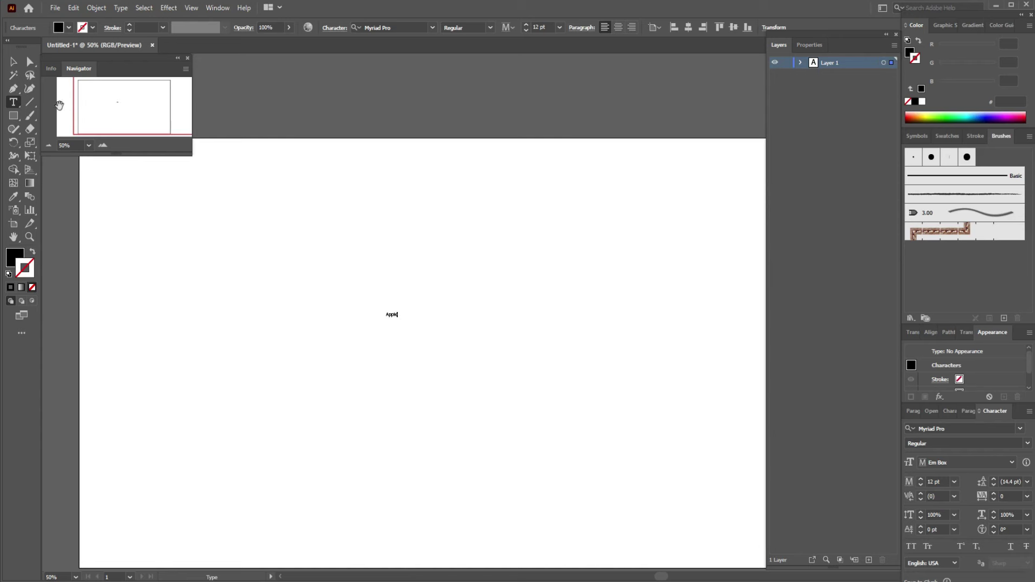
left_click(13, 63)
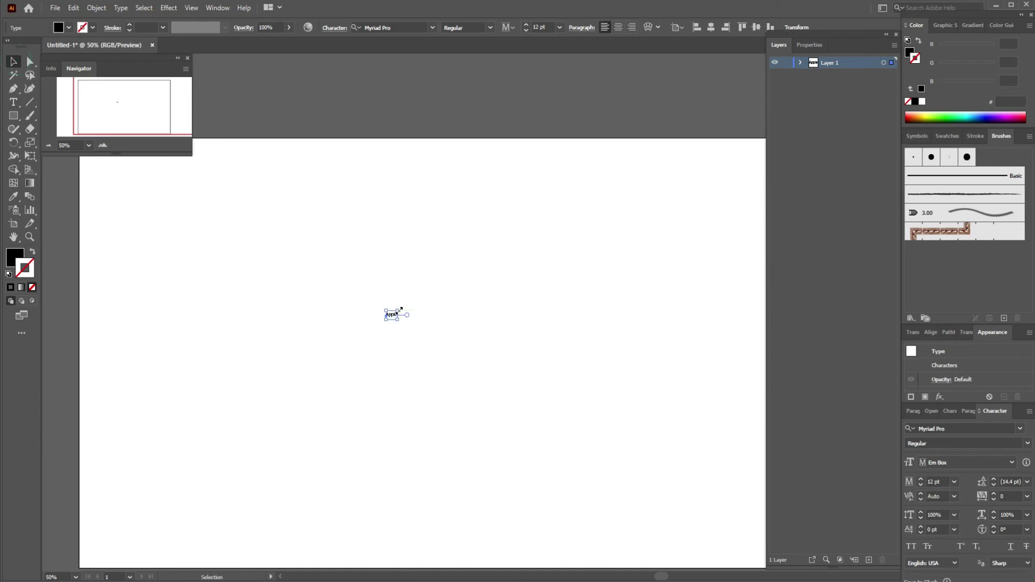
left_click_drag(399, 311, 661, 214)
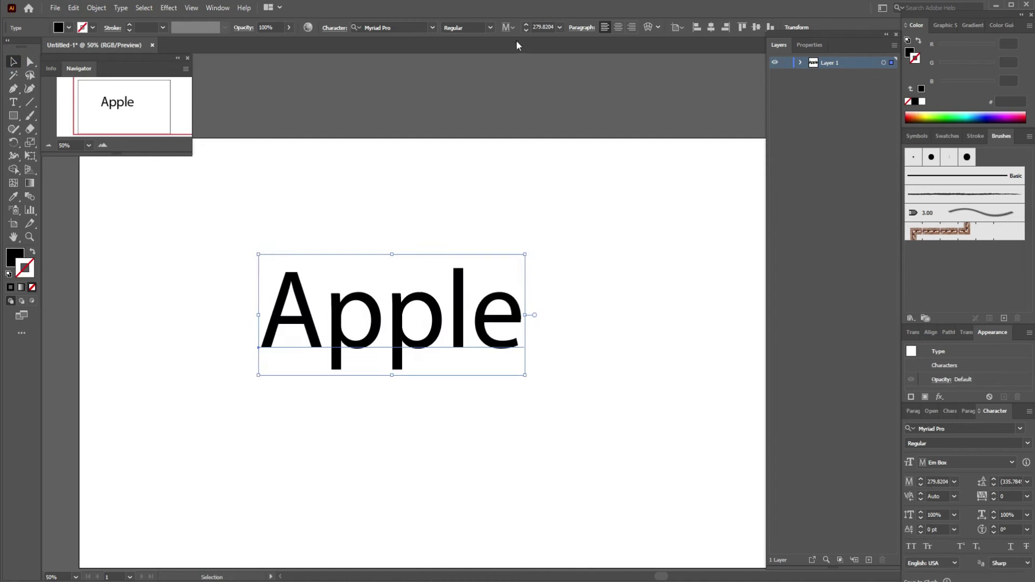
- Set the Apple text's font to Dancing Script Bold
left_click(396, 25)
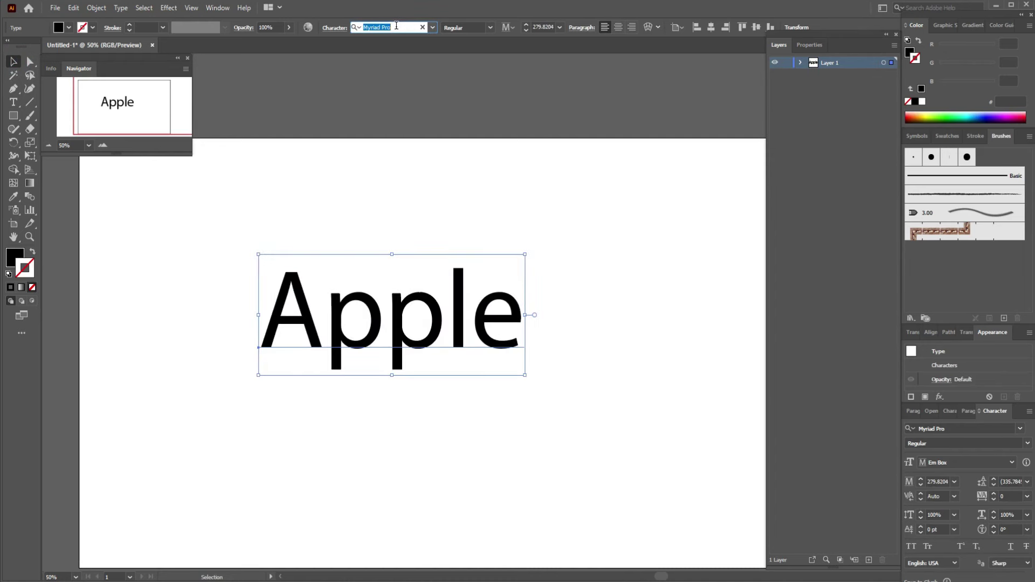
type("da")
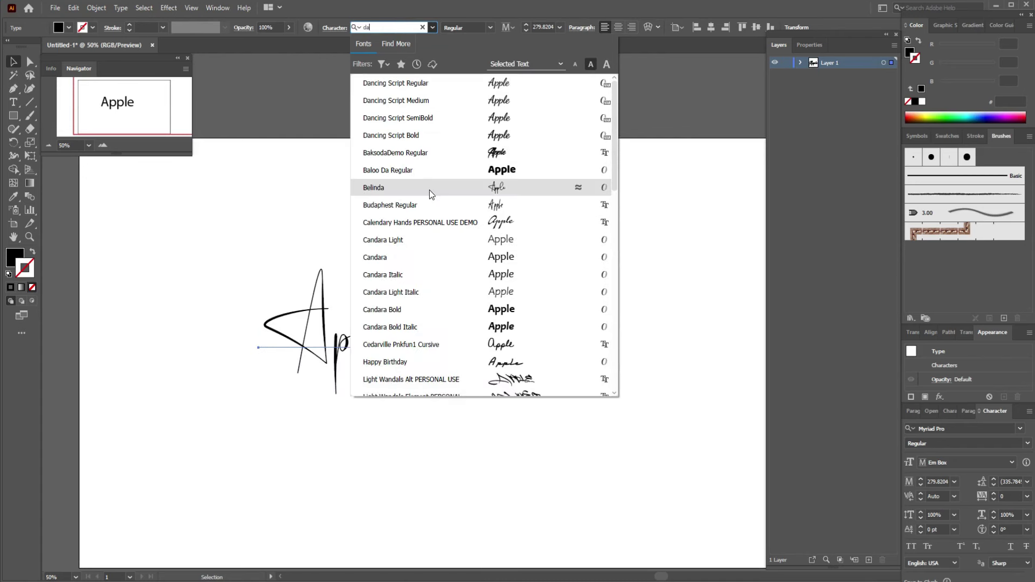
left_click(445, 78)
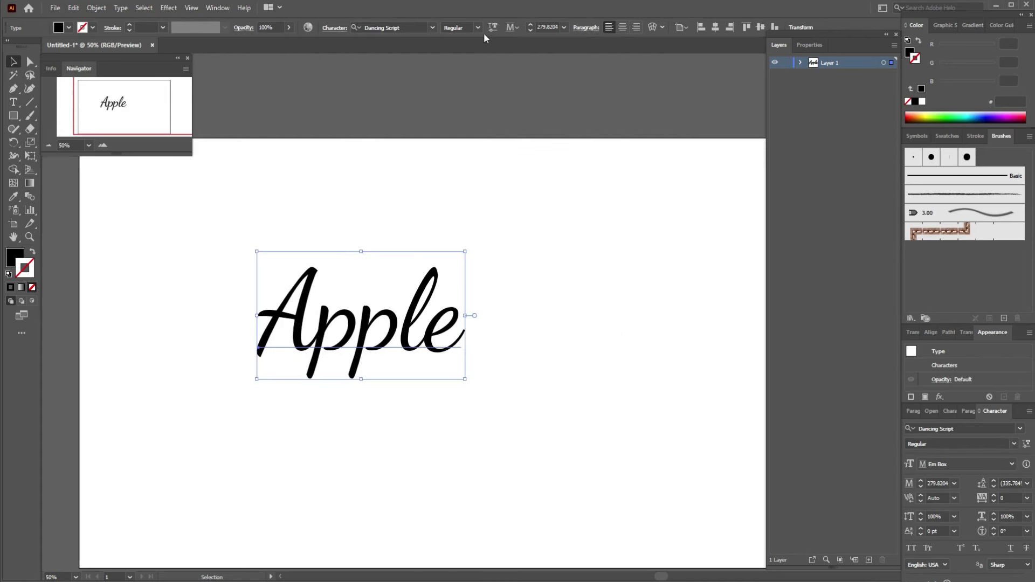
left_click(480, 27)
left_click(464, 80)
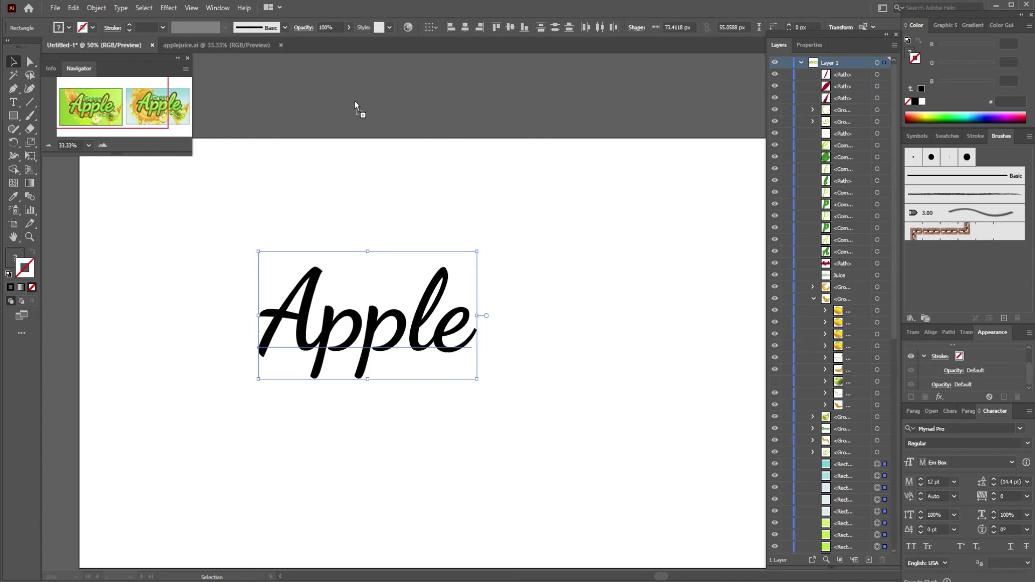
- Copy the swatch, lime-gradient, green and red rectangles from applejuice.ai to above the artboard
left_click_drag(354, 101, 481, 102)
scroll(481, 229, "up", 5)
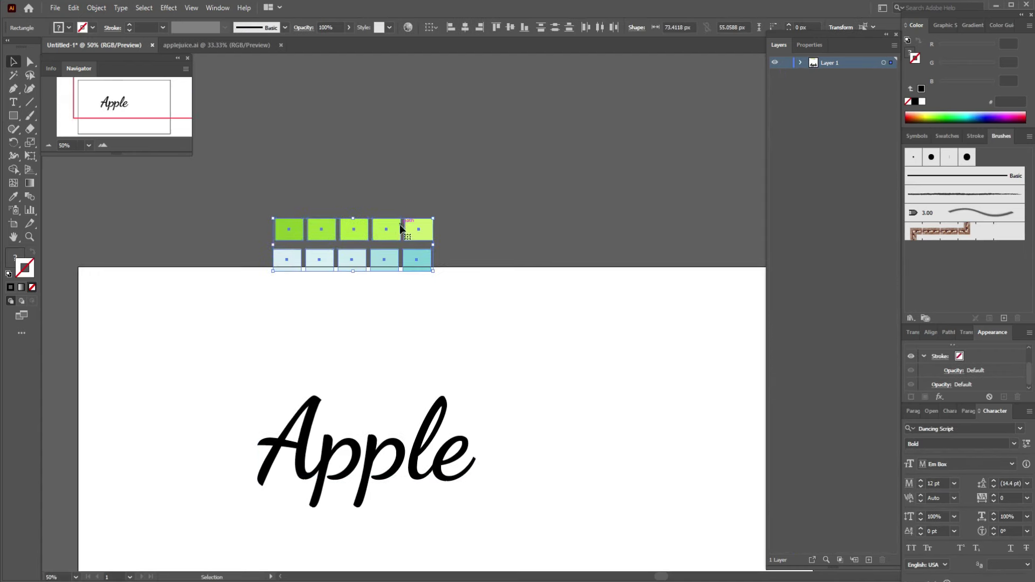
left_click_drag(402, 219, 435, 170)
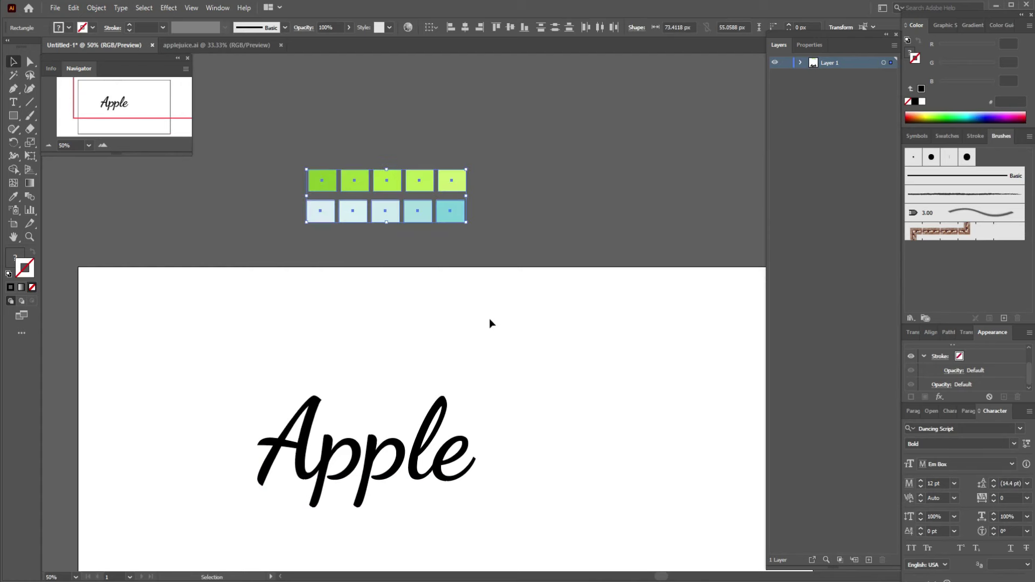
scroll(490, 318, "down", 2)
scroll(470, 243, "down", 2)
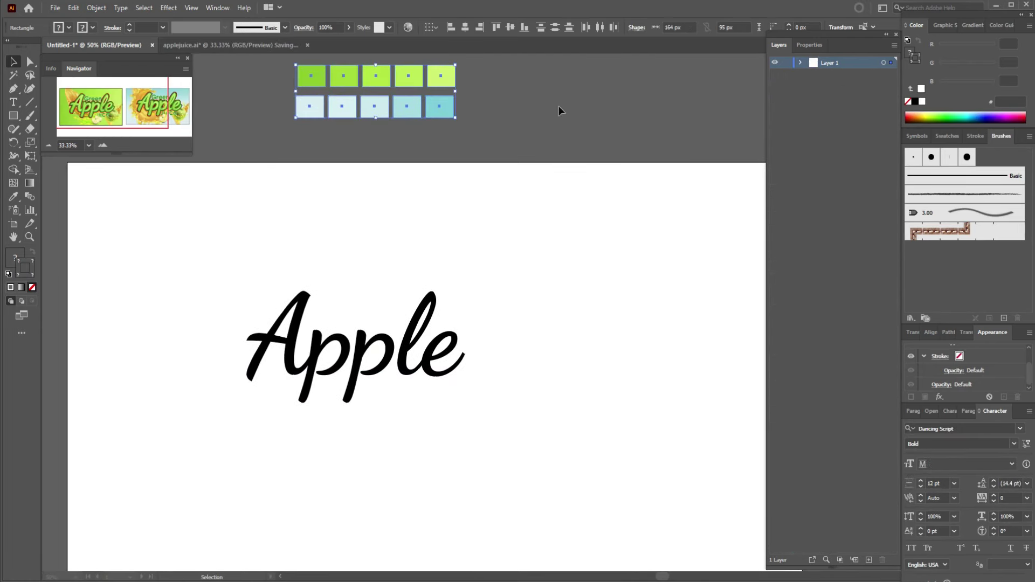
mouse_move(523, 162)
left_mouse_down()
mouse_move(606, 116)
mouse_move(673, 124)
left_mouse_up()
left_click(642, 146)
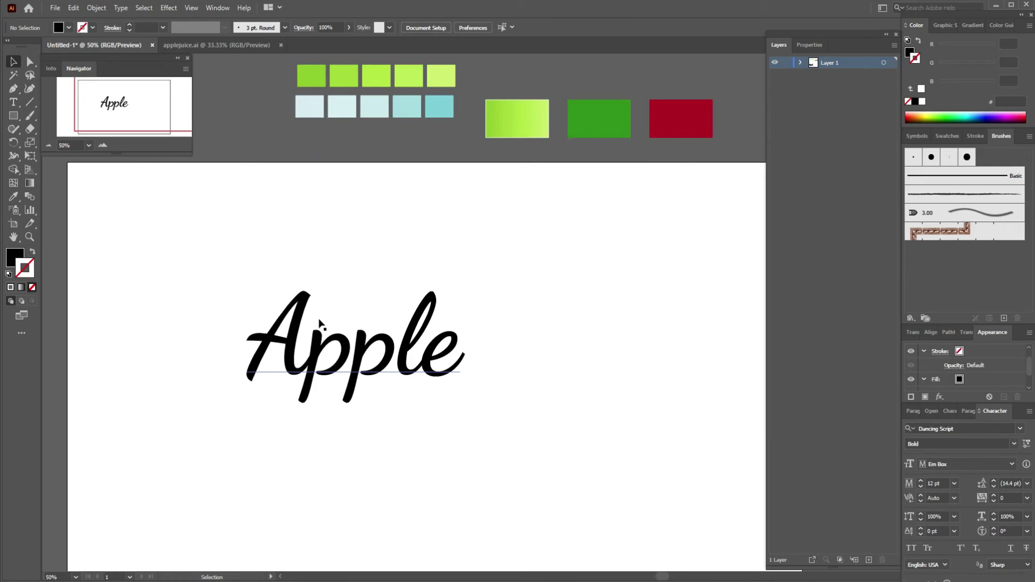
- Expand the Apple text into outlines and fill it with the lime gradient
left_click(292, 324)
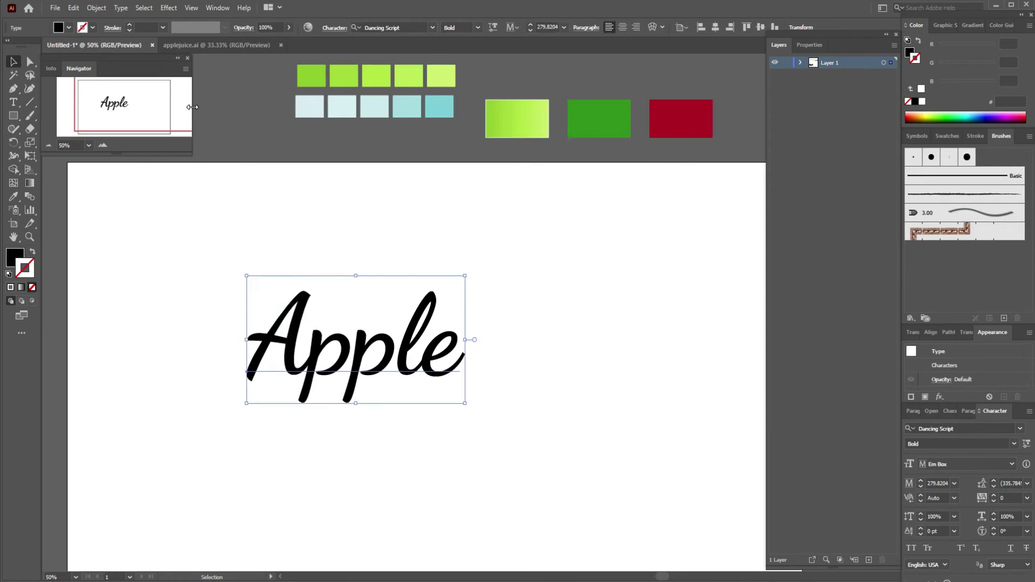
key("i")
left_click(97, 8)
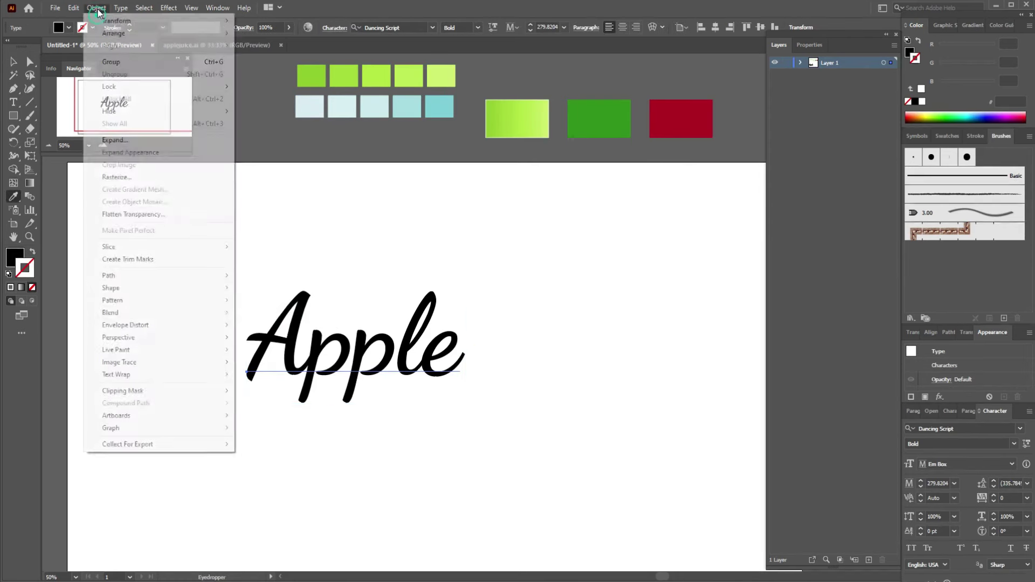
left_click(116, 140)
left_click(494, 360)
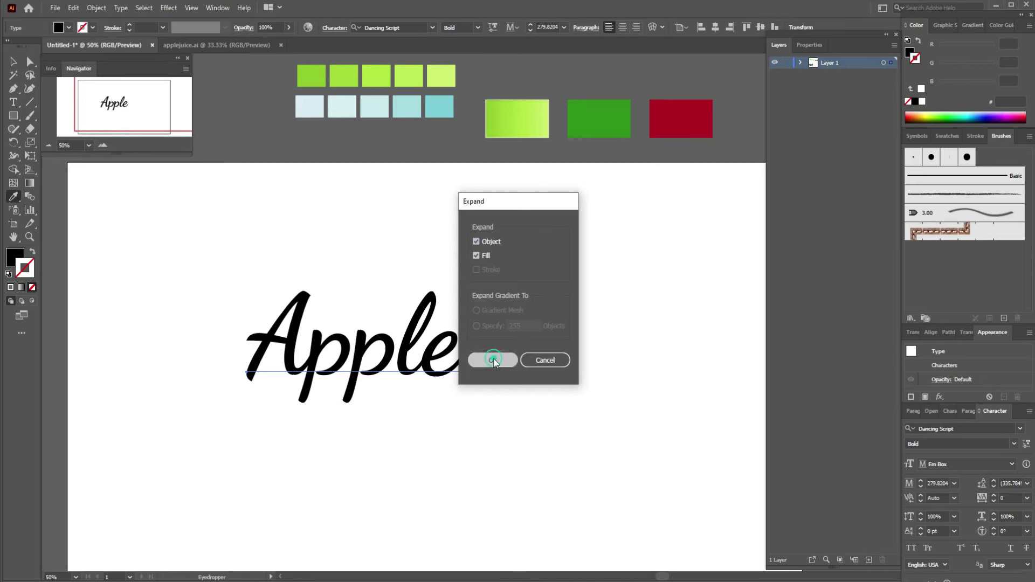
left_click(519, 123)
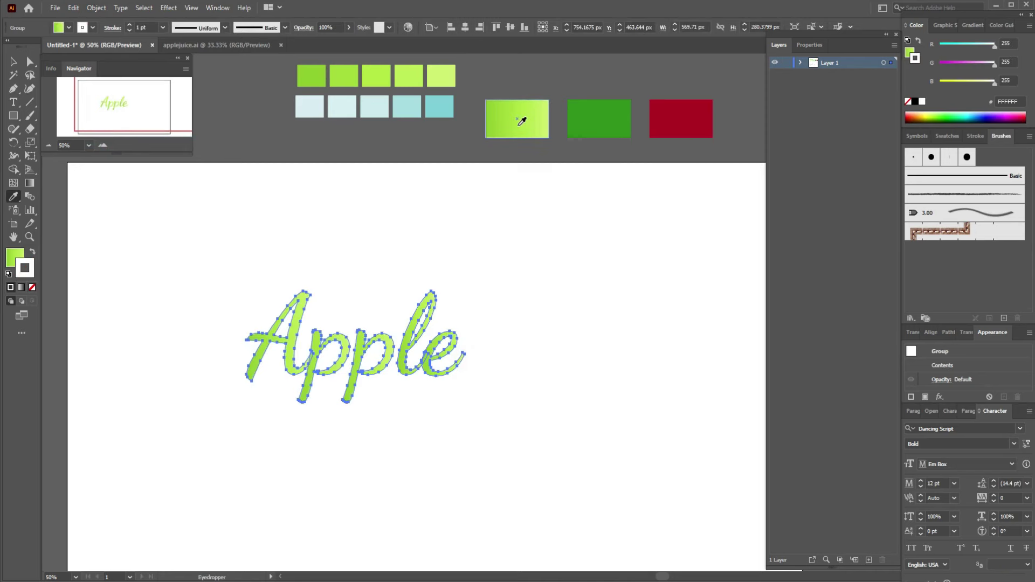
- Add a 5 px offset path around the Apple lettering
left_click(97, 8)
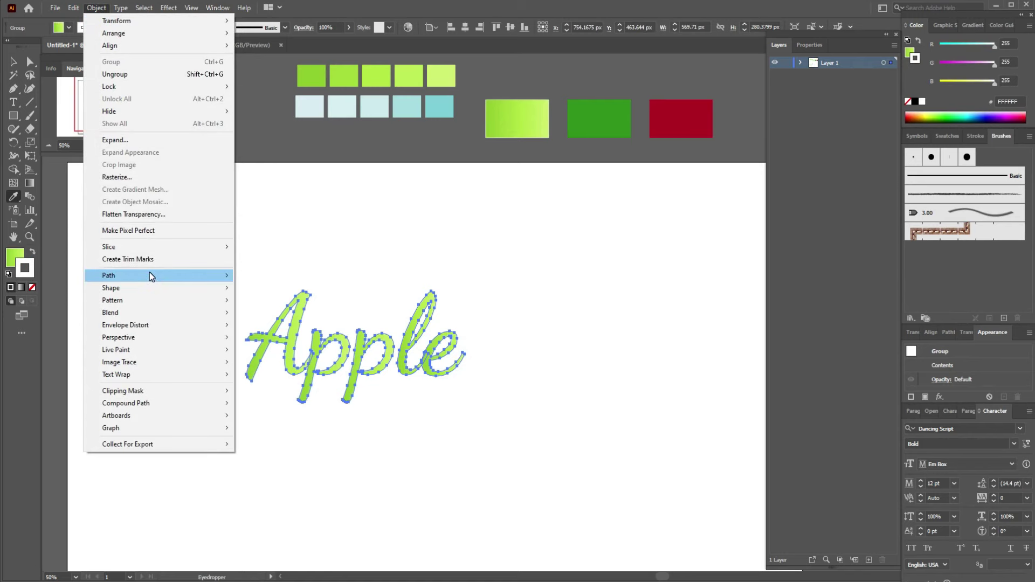
mouse_move(109, 274)
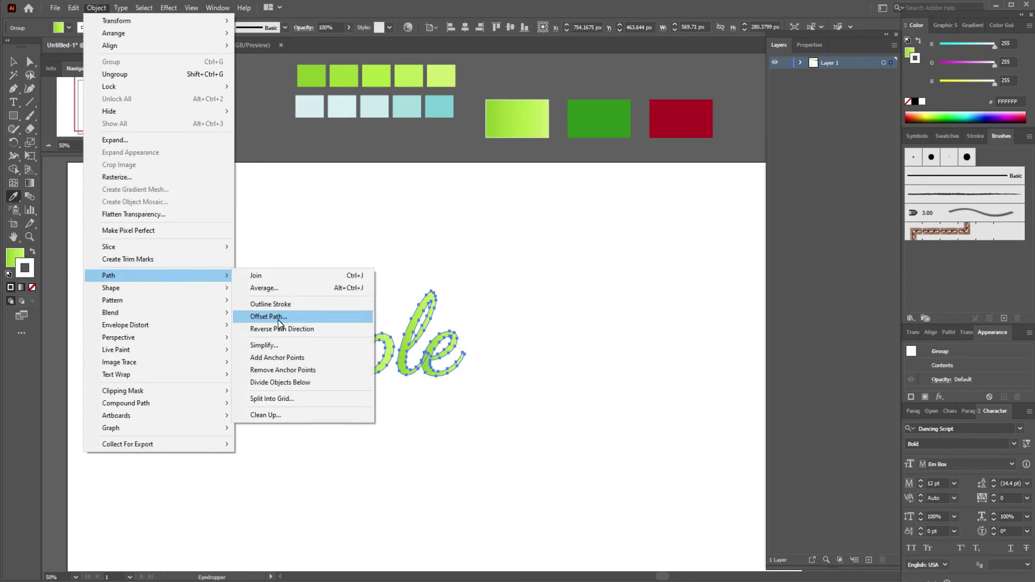
left_click(279, 321)
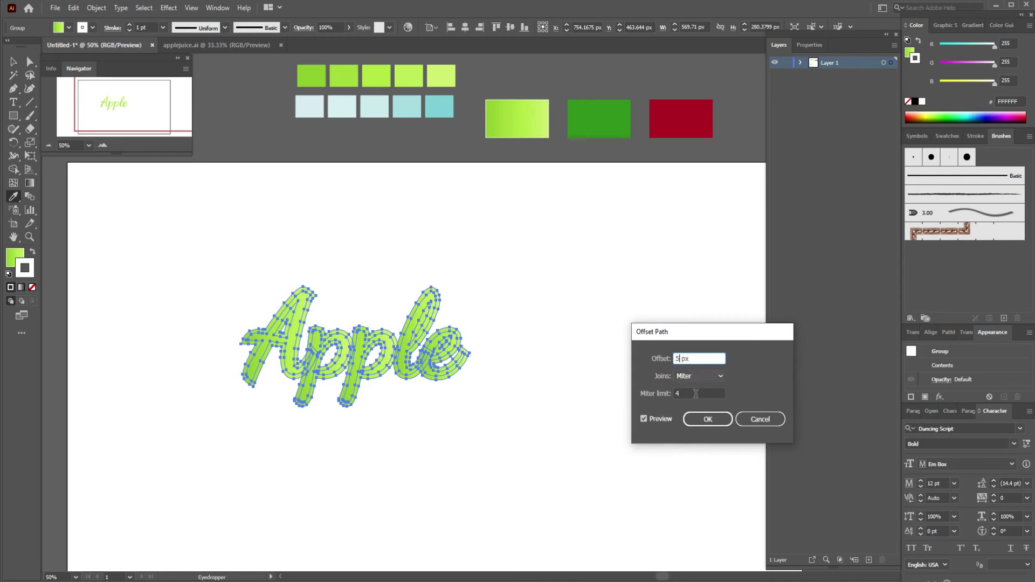
left_click(708, 419)
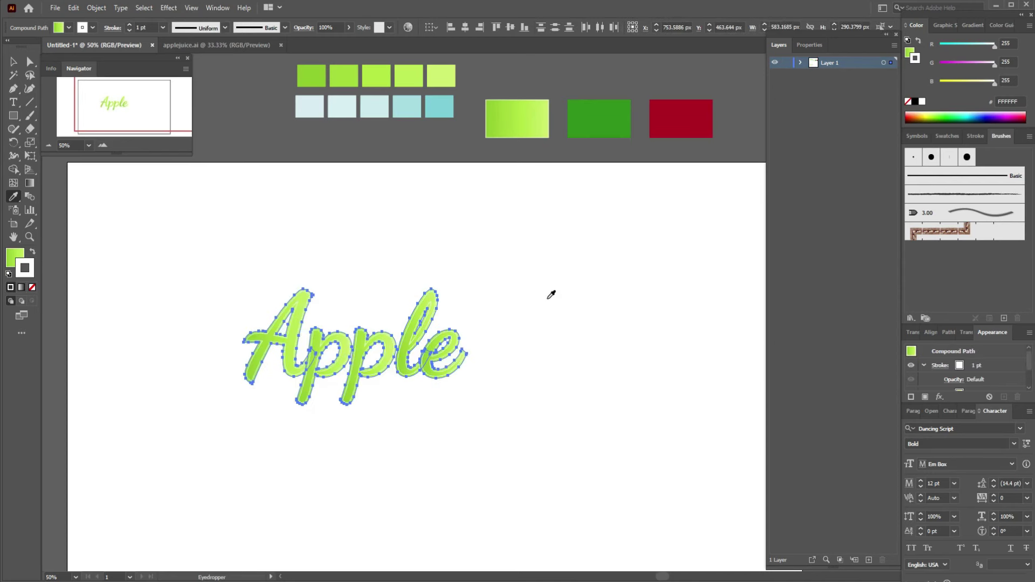
- Zoom to 100% on the lettering and ungroup the Apple group
key("ctrl+plus")
key("ctrl+plus")
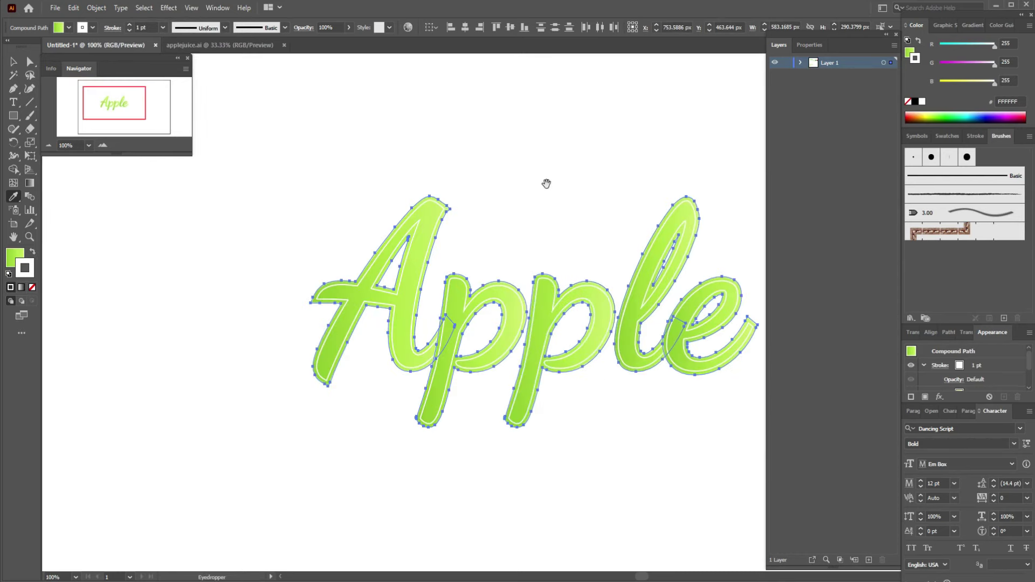
left_click_drag(592, 160, 440, 192)
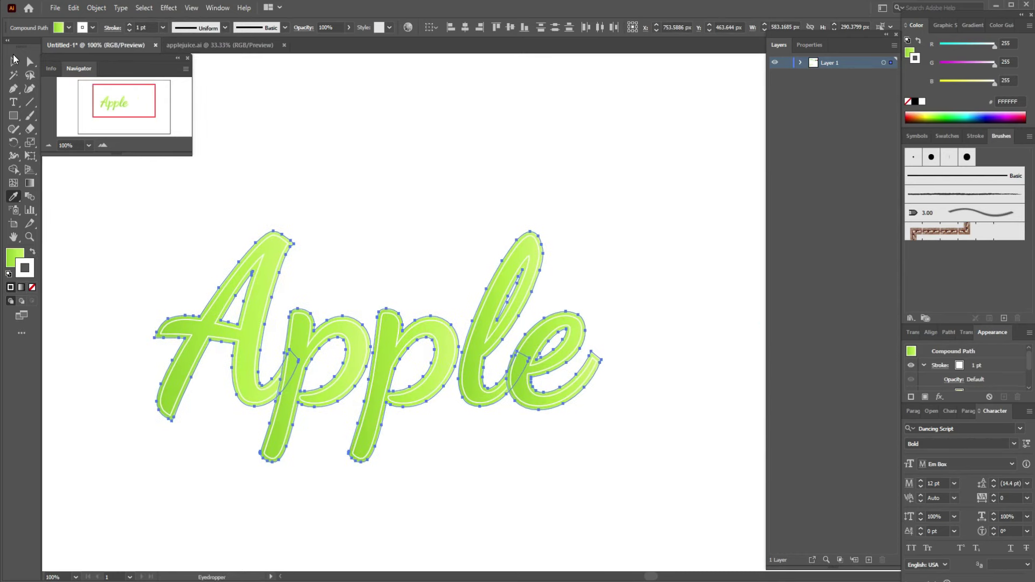
left_click(13, 61)
left_click(509, 194)
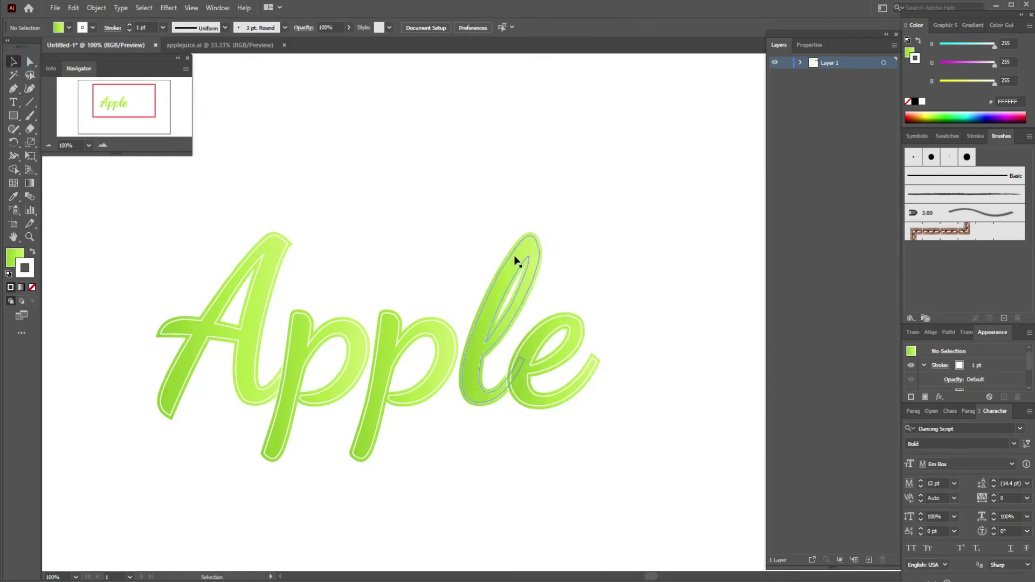
left_click(517, 256)
right_click(515, 256)
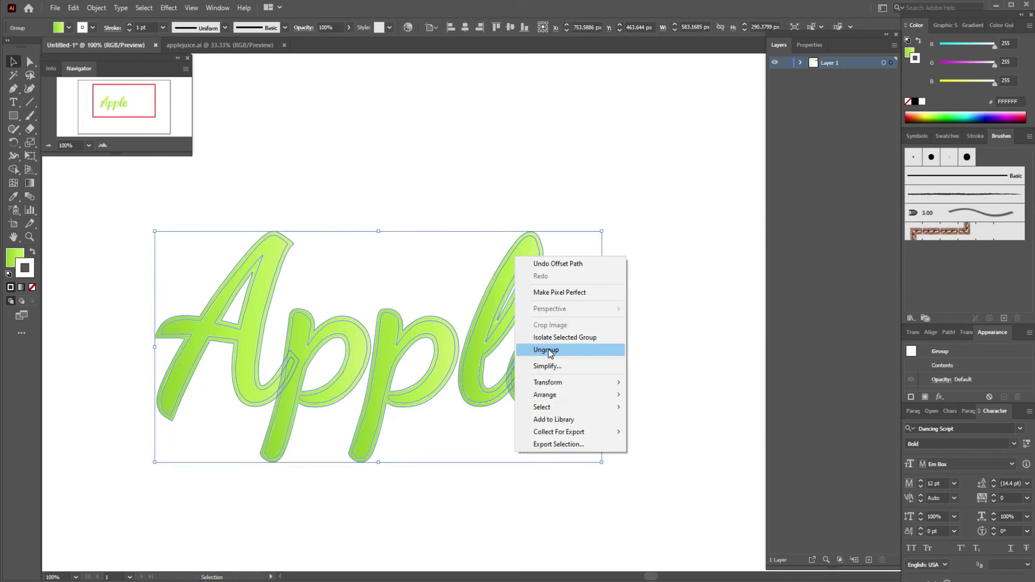
left_click(561, 349)
left_click(640, 296)
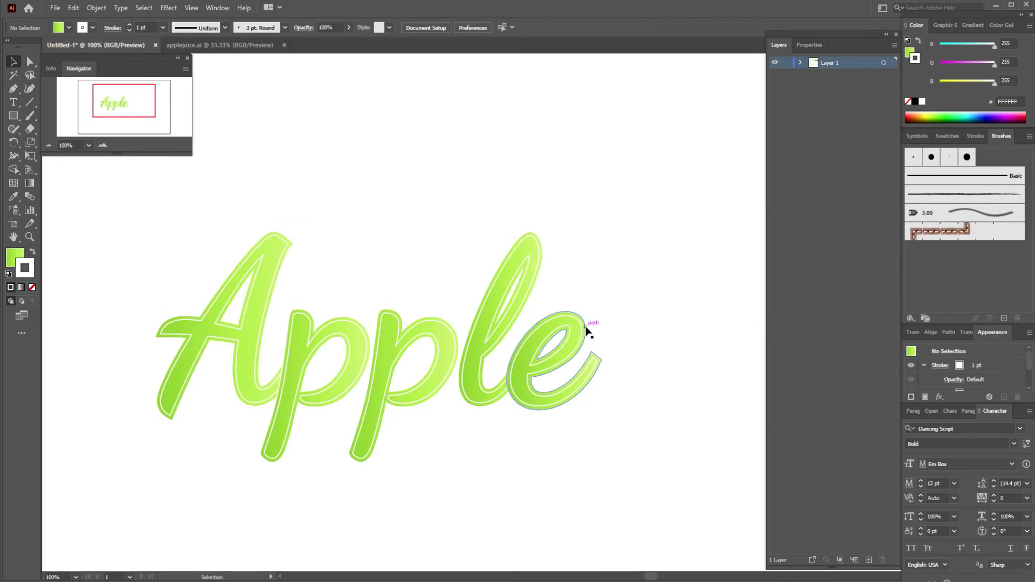
- Select the outline shapes of e, l, both p's and A and fill them dark green
left_click(586, 330)
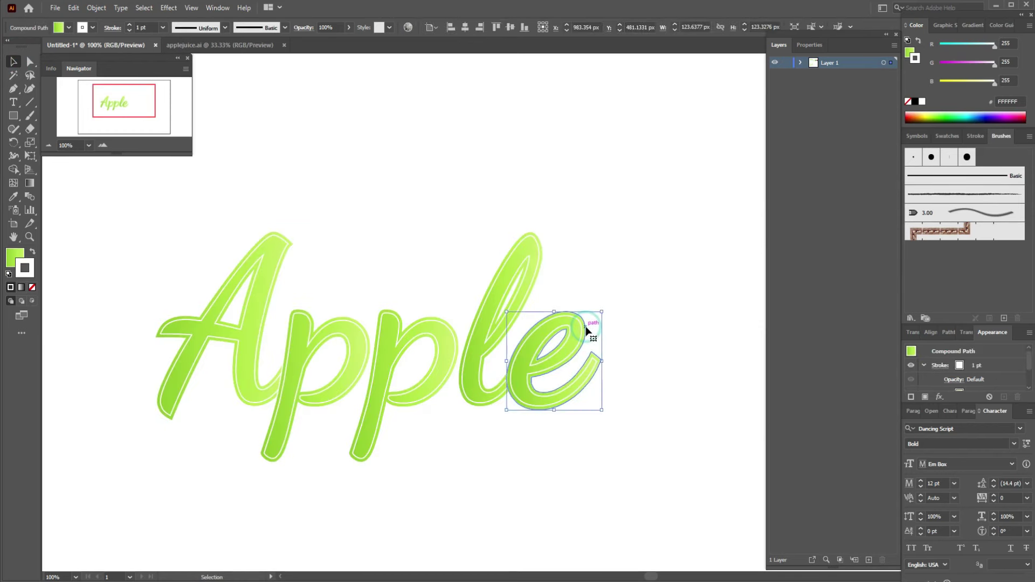
left_click(543, 249, "shift")
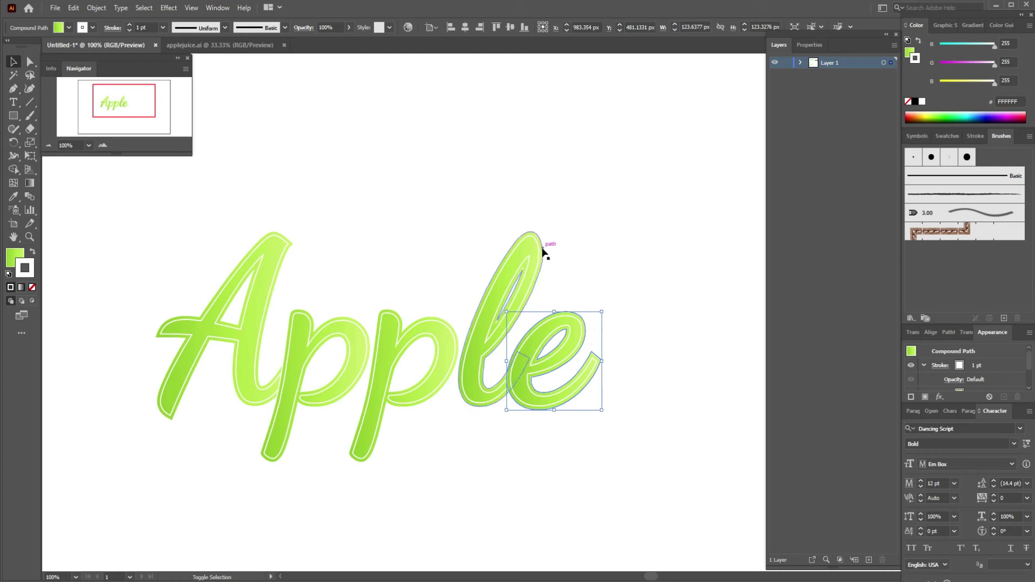
left_click(398, 313, "shift")
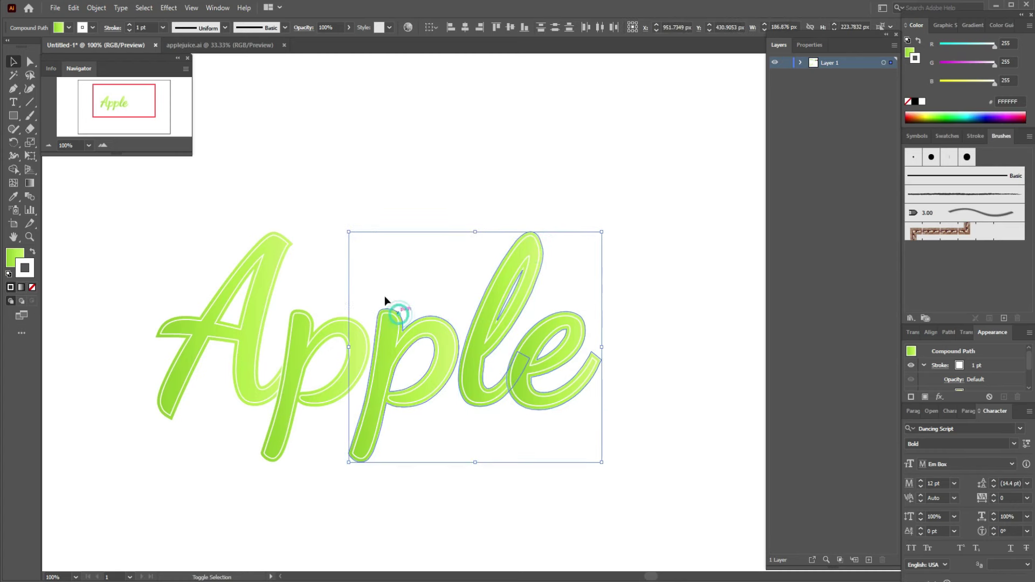
left_click(301, 309, "shift")
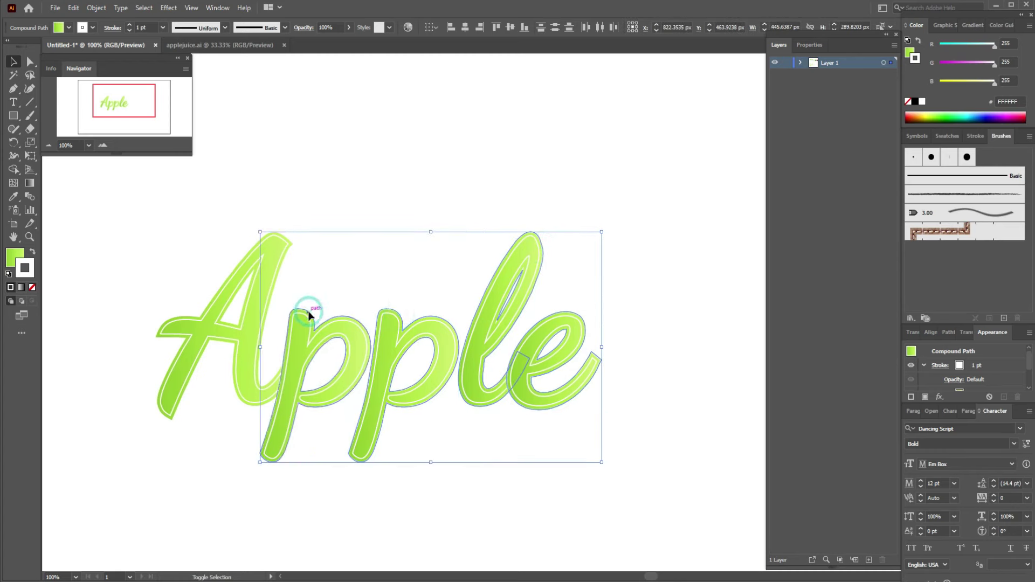
left_click(245, 257, "shift")
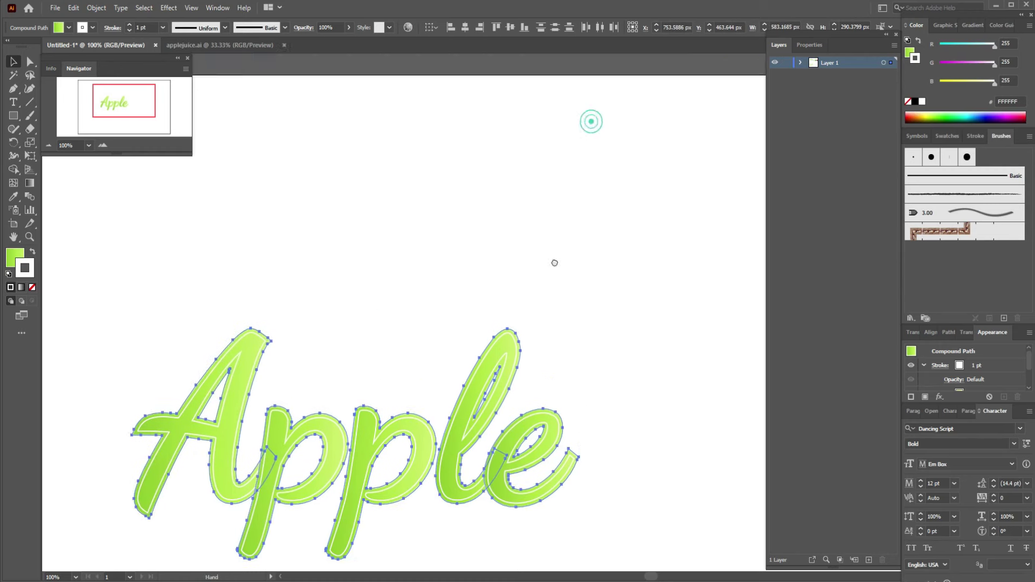
left_click_drag(589, 120, 308, 422)
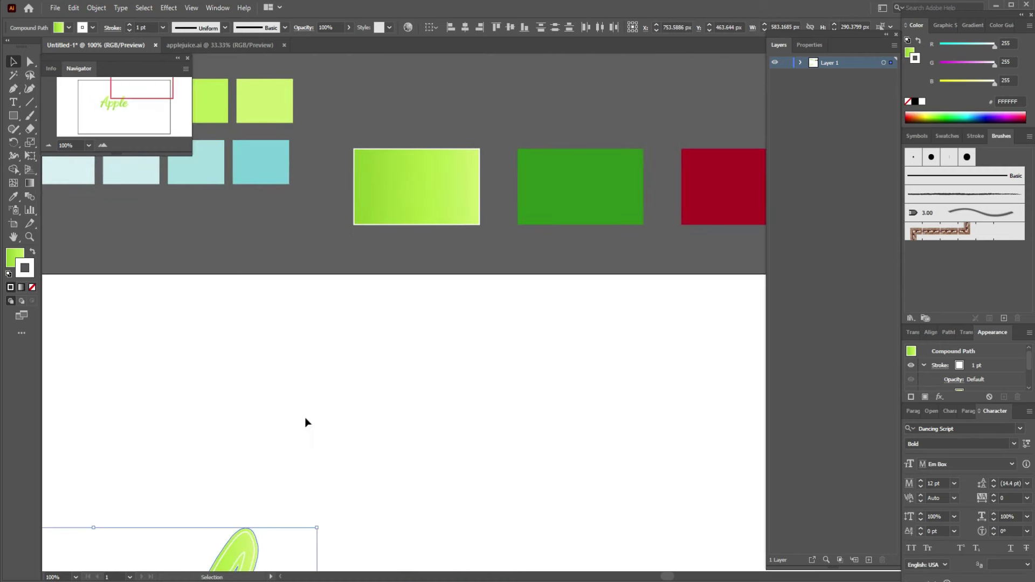
key("i")
left_click(572, 195)
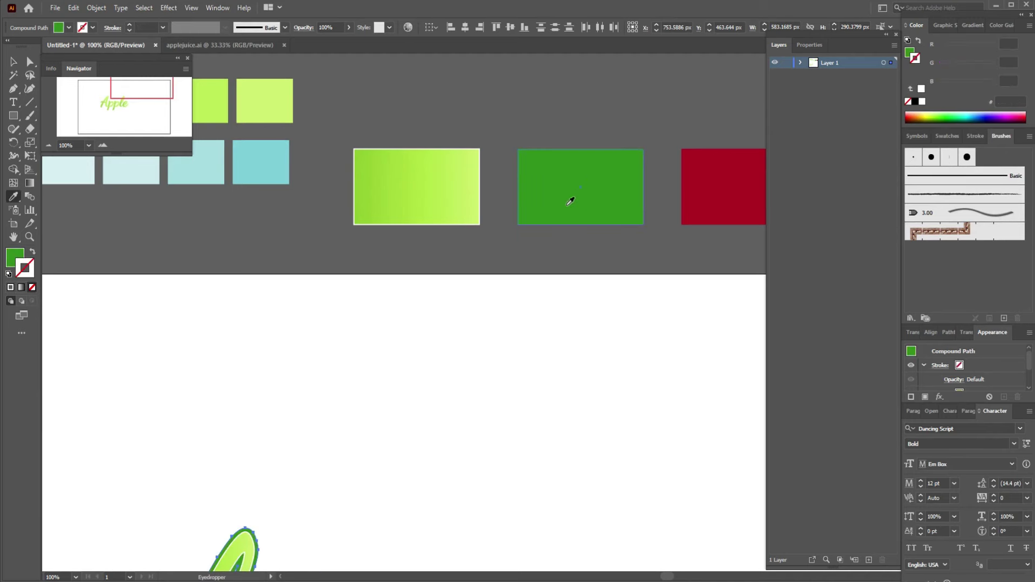
left_click(12, 62)
left_click_drag(266, 340, 413, 108)
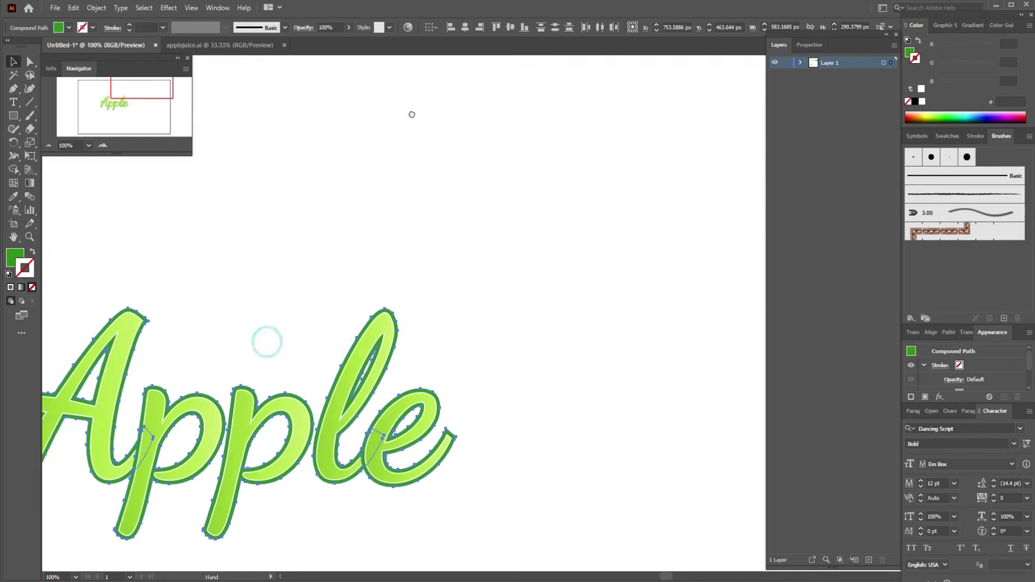
left_click_drag(438, 218, 575, 181)
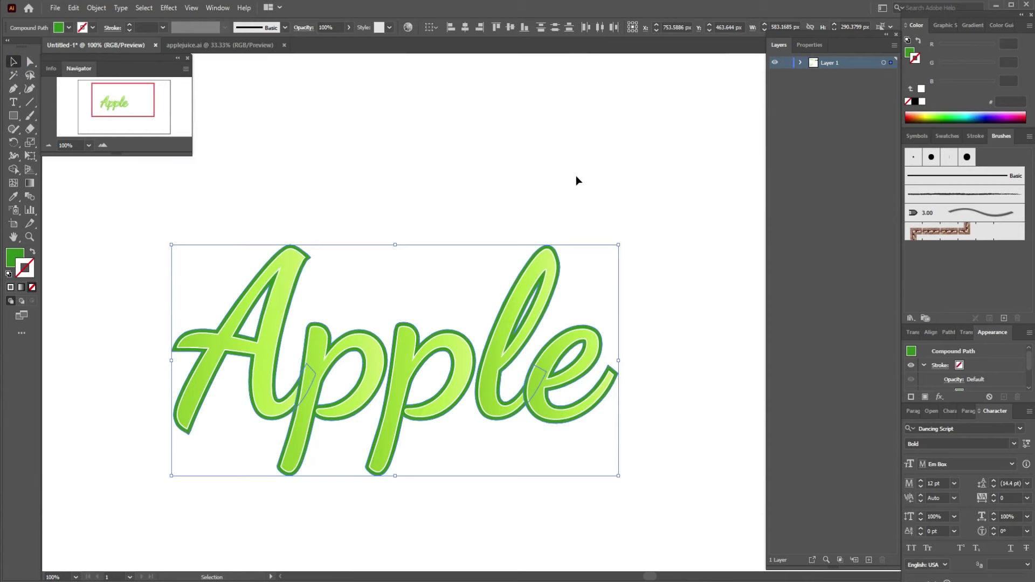
- Nudge the A of Apple slightly left with the arrow keys
left_click(375, 211)
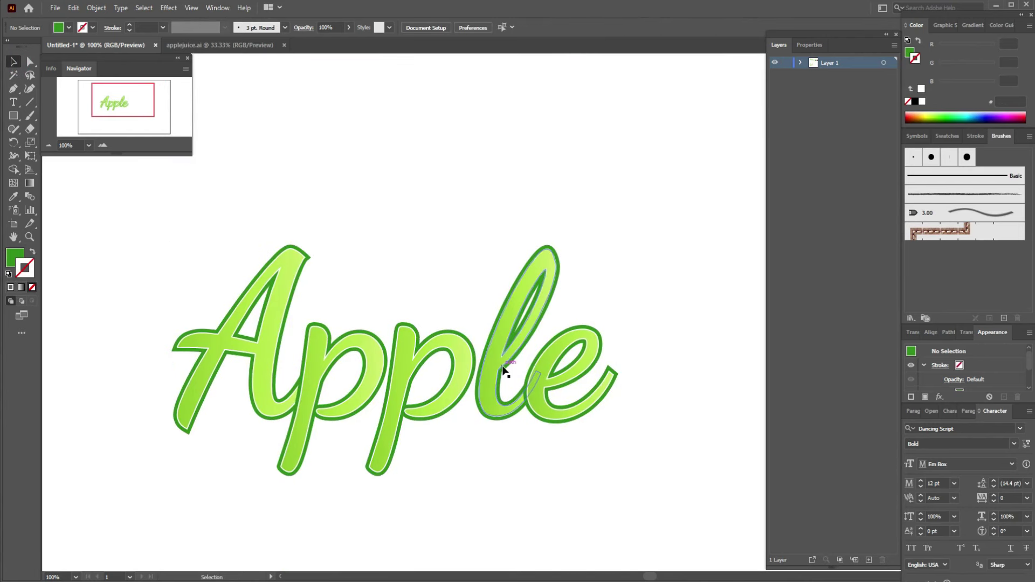
left_click(235, 339)
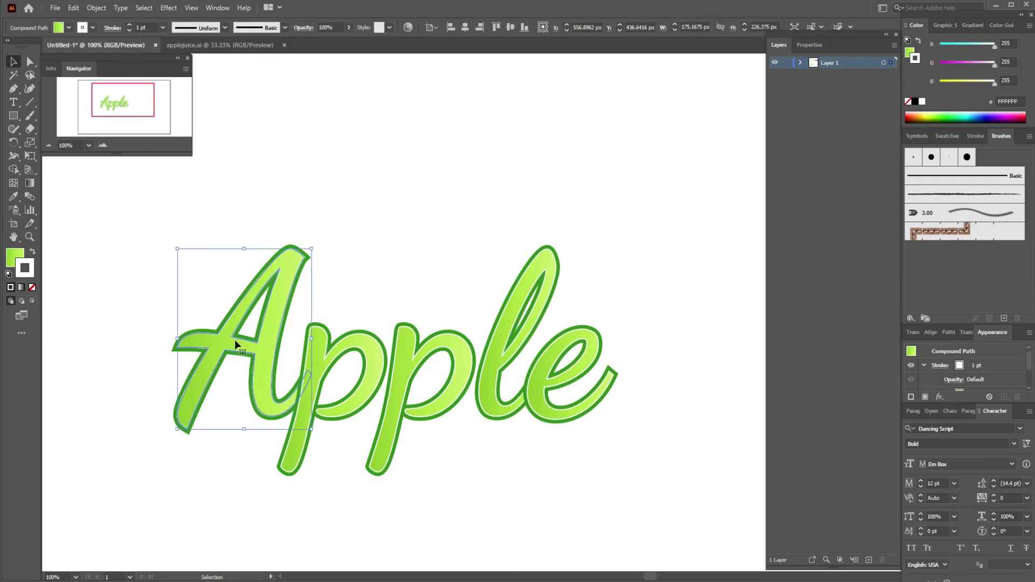
left_click_drag(155, 287, 215, 405)
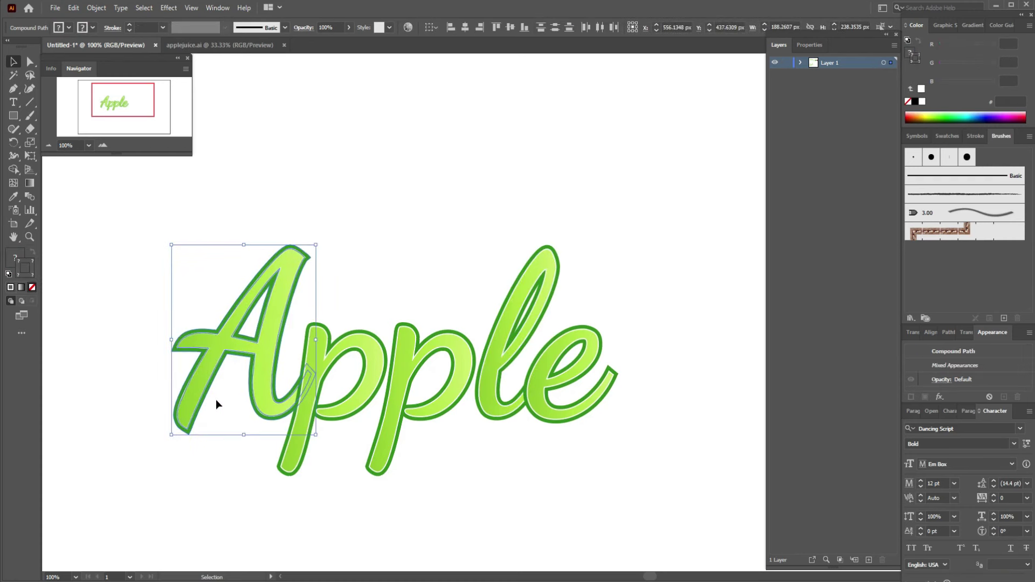
key("Left")
key("Left")
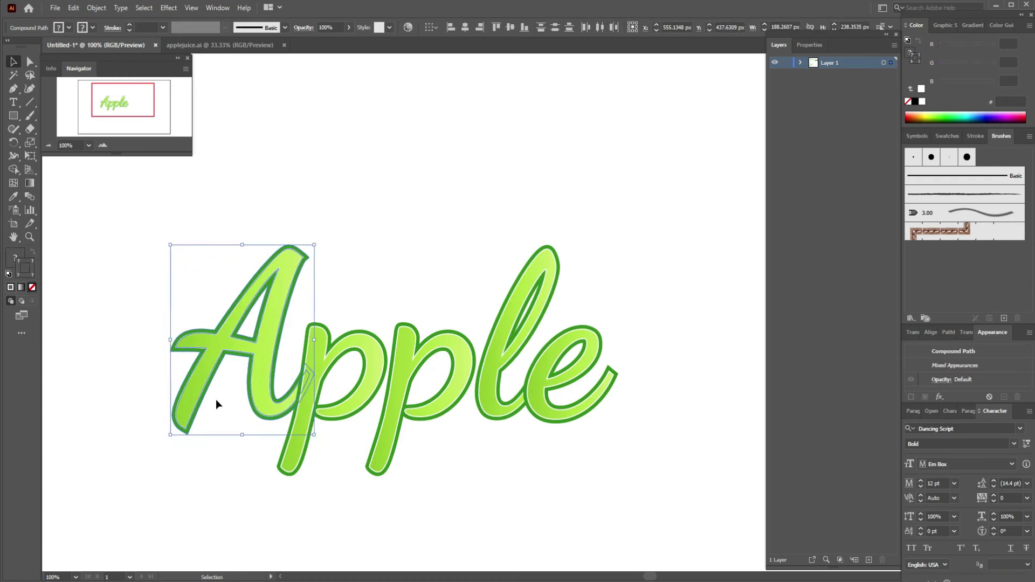
key("Left")
key("Left")
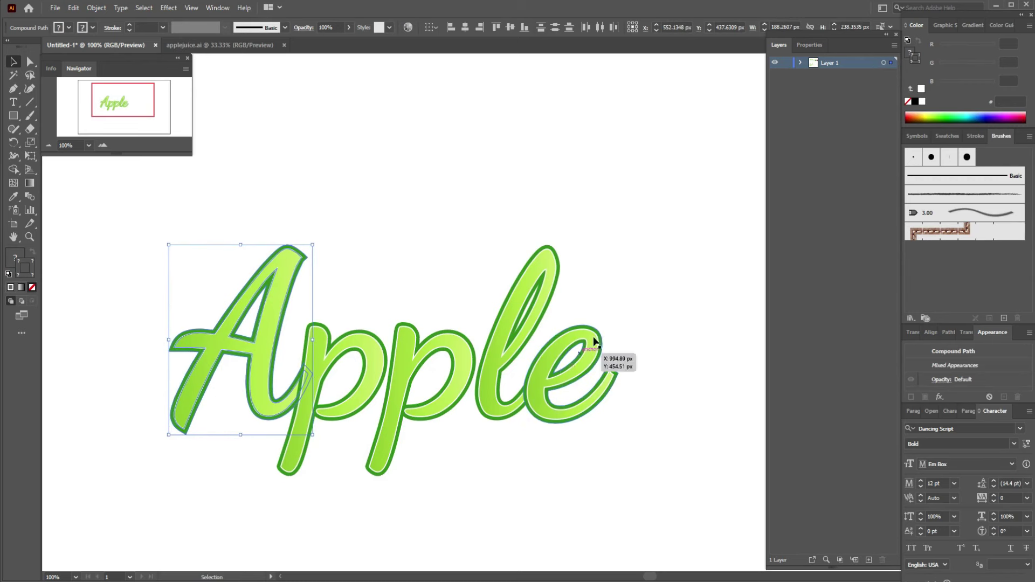
- Nudge the e slightly right, check the l and p spacing, and deselect
left_click(565, 376)
key("Right")
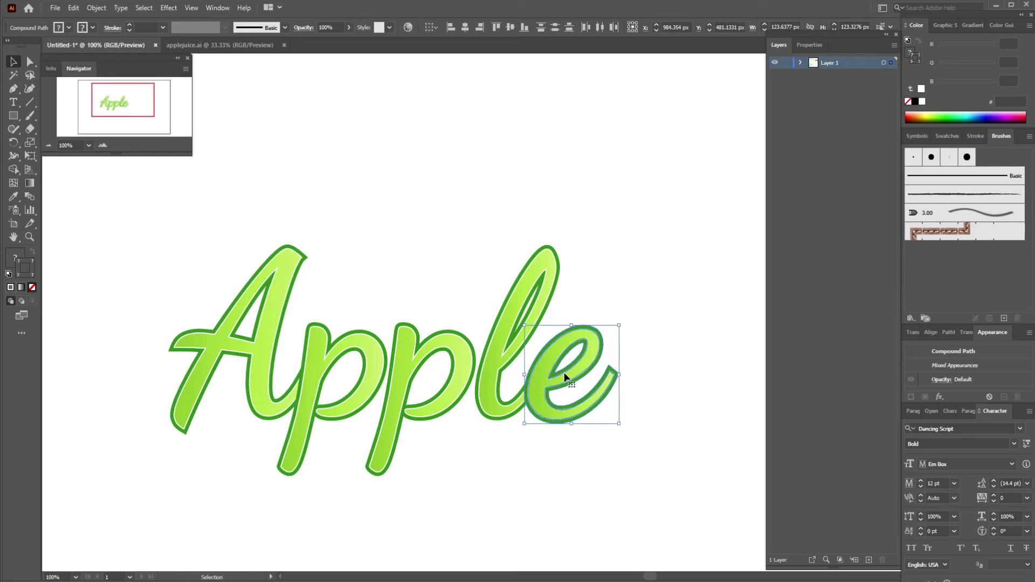
key("Right")
key("Right")
key("Right")
key("Right")
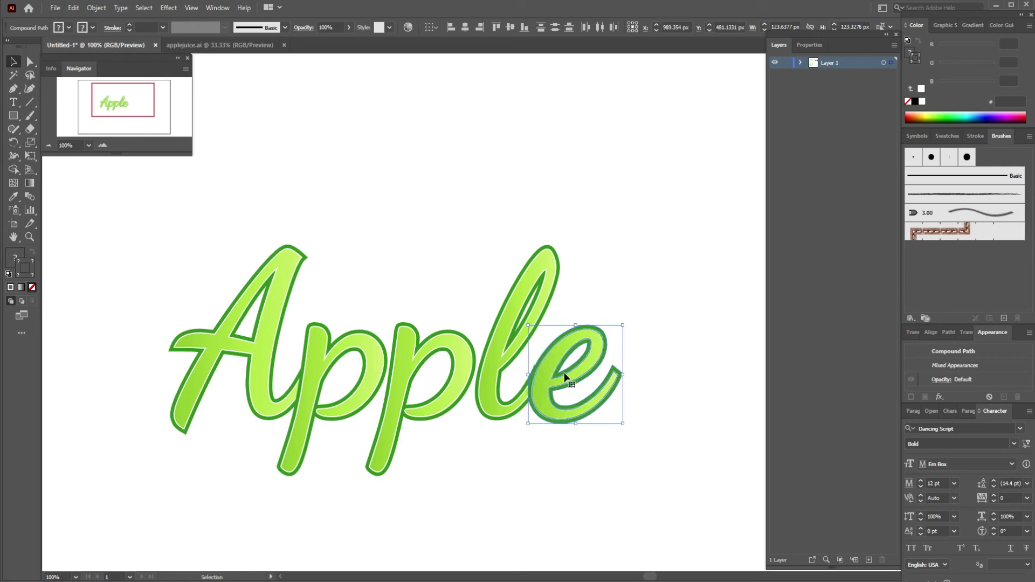
left_click(514, 300)
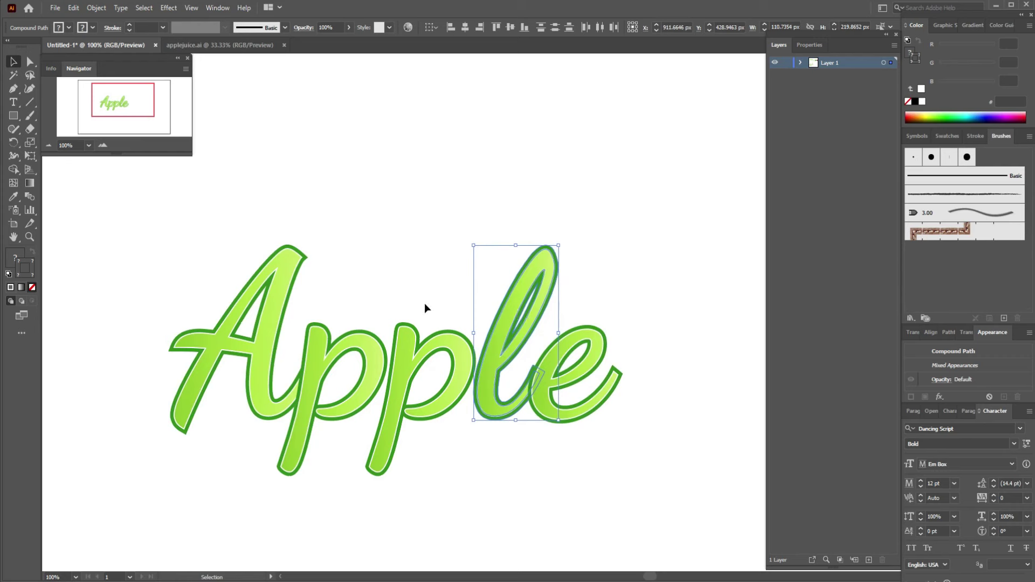
left_click(403, 377)
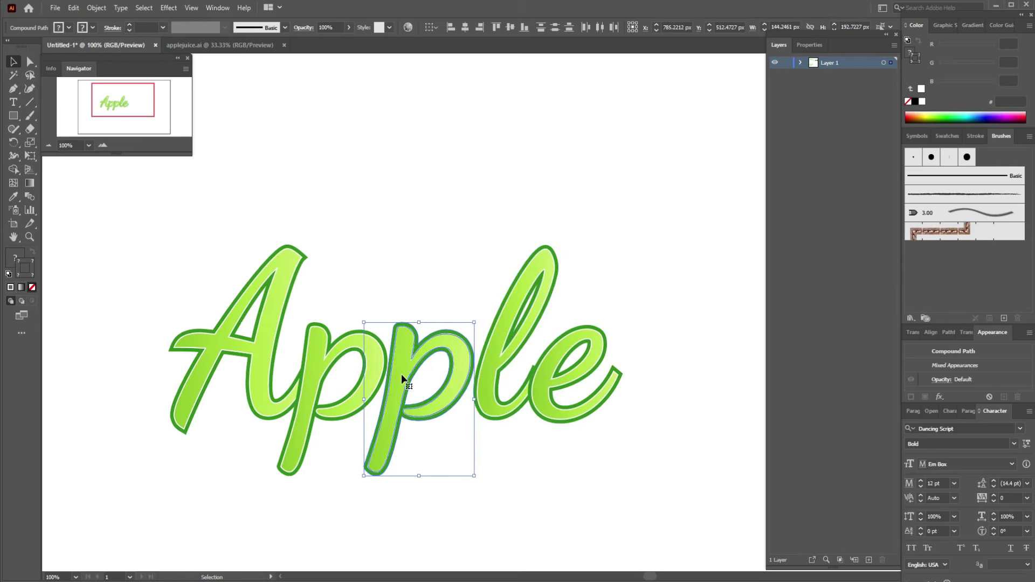
left_click(533, 304)
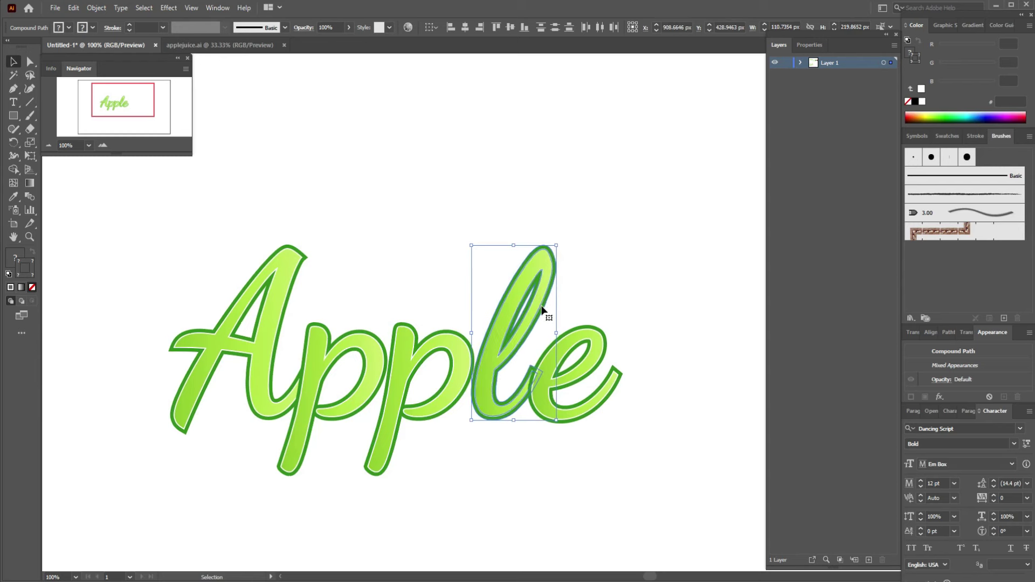
left_click(667, 303)
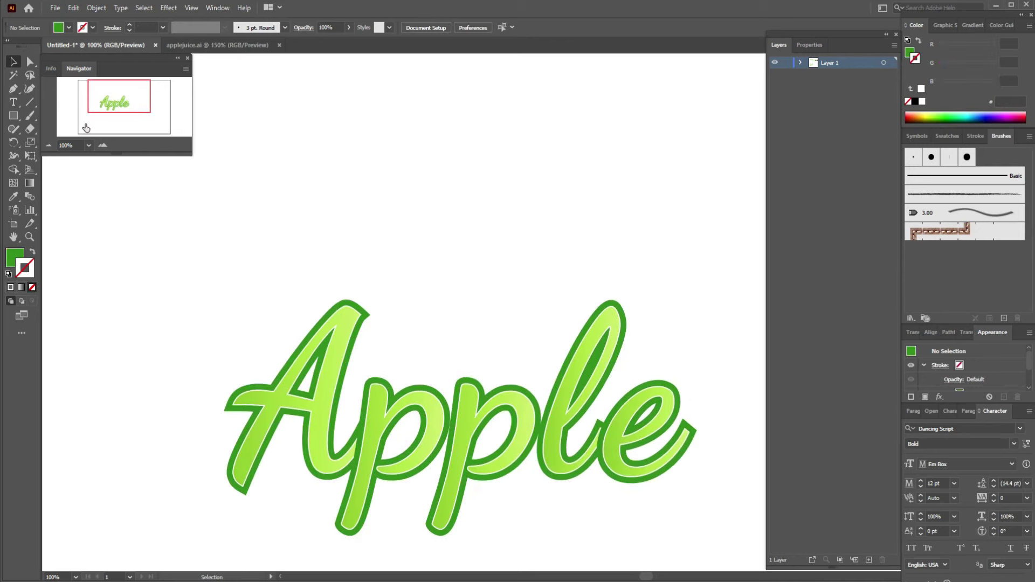
left_click(13, 89)
- Zoom to 200% and start a stroke-only Pen path at the A's crossbar
key("ctrl+plus")
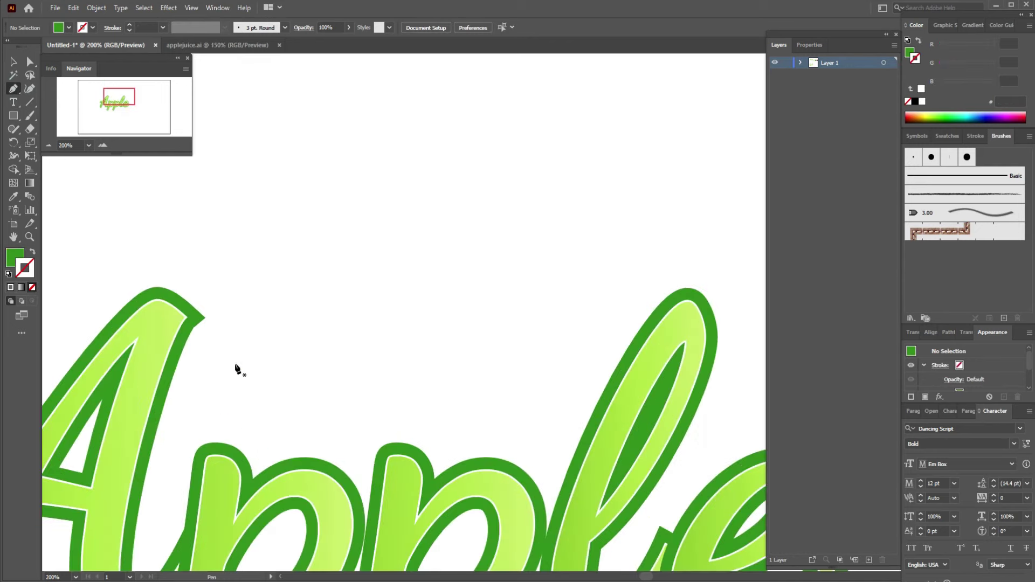
key("ctrl+plus")
left_click(208, 252)
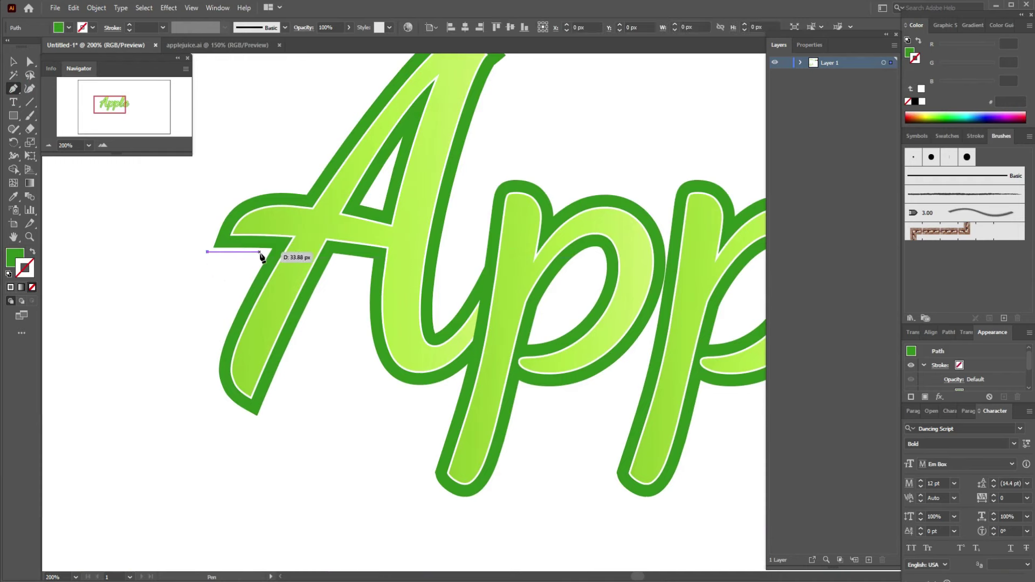
left_click(262, 252)
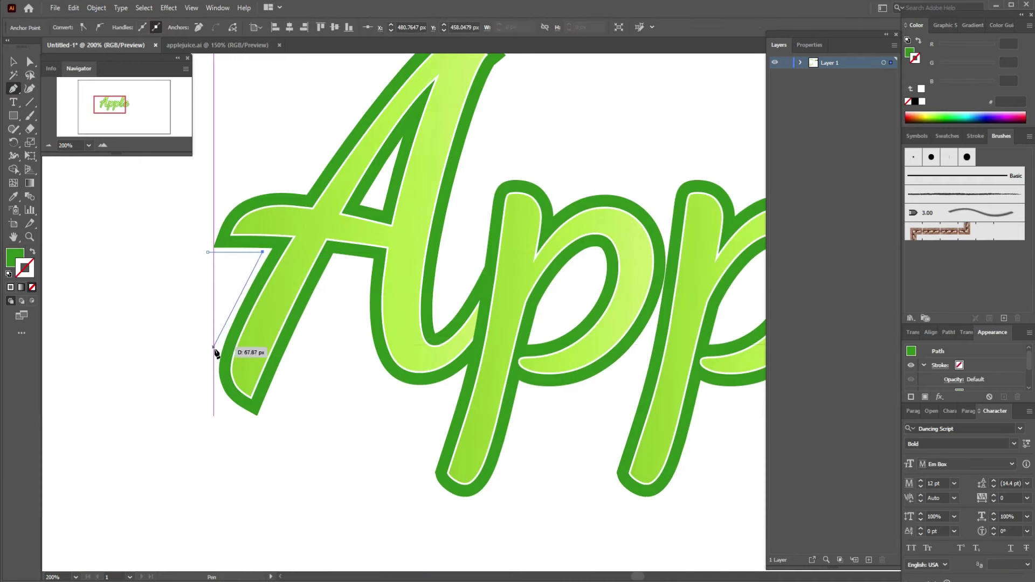
left_click(220, 333)
left_click(32, 252)
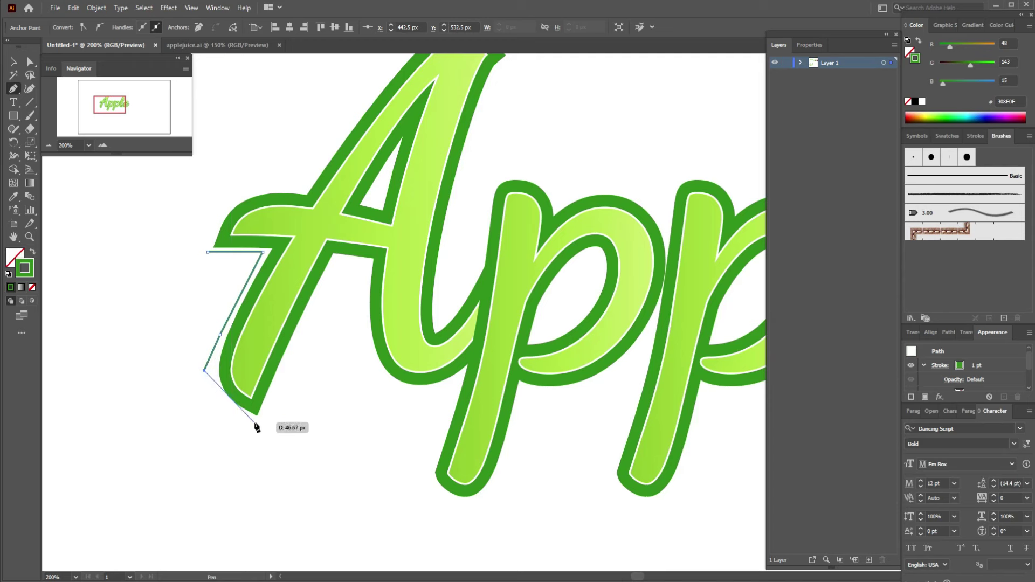
- Trace the path around the A's bottom-left tip, right leg and first p's stem
mouse_move(256, 421)
left_mouse_down()
mouse_move(303, 435)
mouse_move(275, 411)
left_mouse_up()
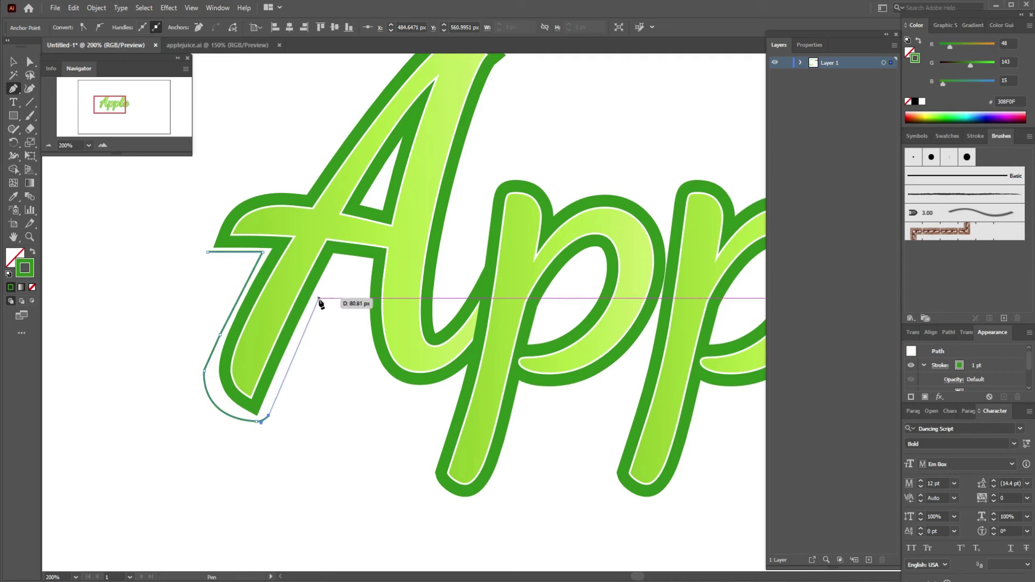
left_click(336, 272)
mouse_move(396, 398)
left_mouse_down()
mouse_move(445, 418)
mouse_move(472, 373)
left_mouse_up()
left_click(450, 392)
left_click(418, 475)
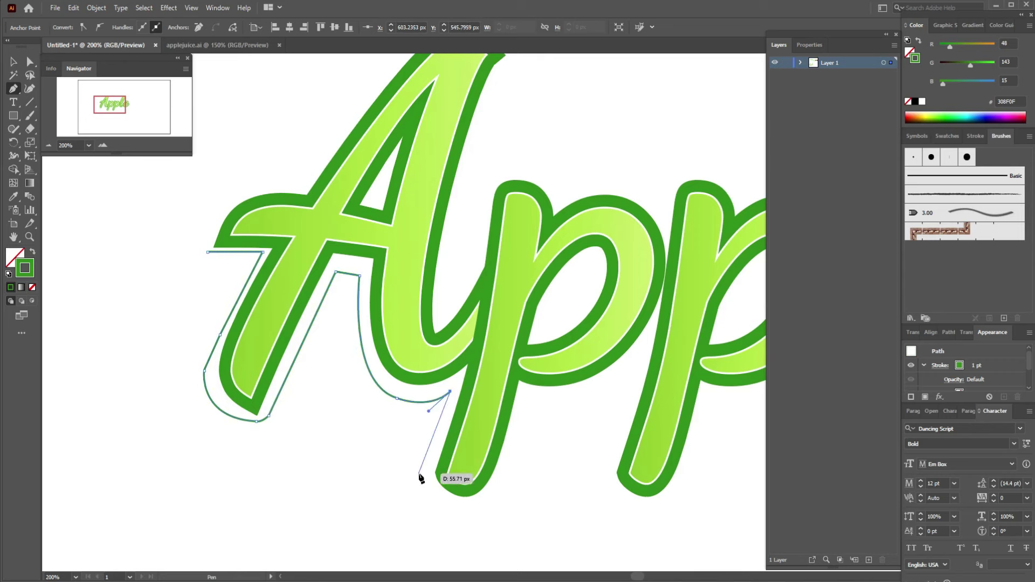
left_click_drag(480, 505, 508, 488)
left_click(480, 505)
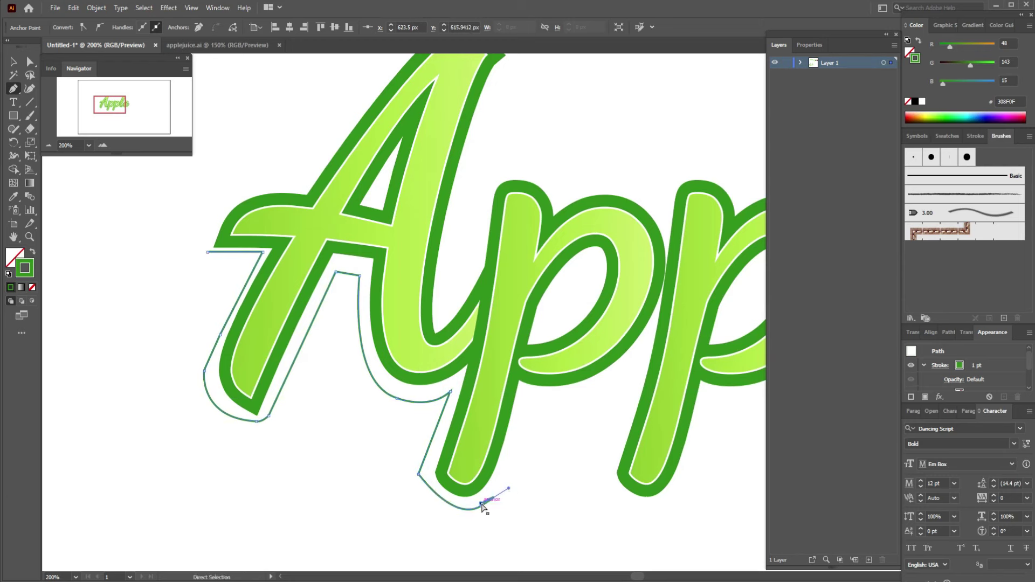
left_click(504, 473)
left_click_drag(504, 473, 491, 496)
- Continue the outline along the first p's bowl and around the second p
left_click(524, 399)
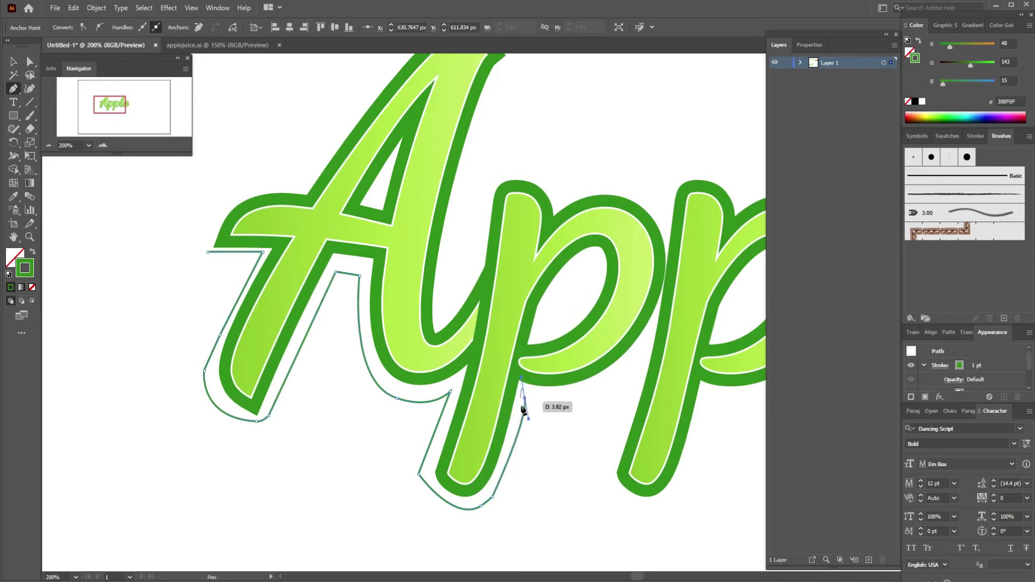
mouse_move(639, 366)
left_mouse_down()
mouse_move(665, 323)
mouse_move(707, 300)
left_mouse_up()
left_click(639, 365)
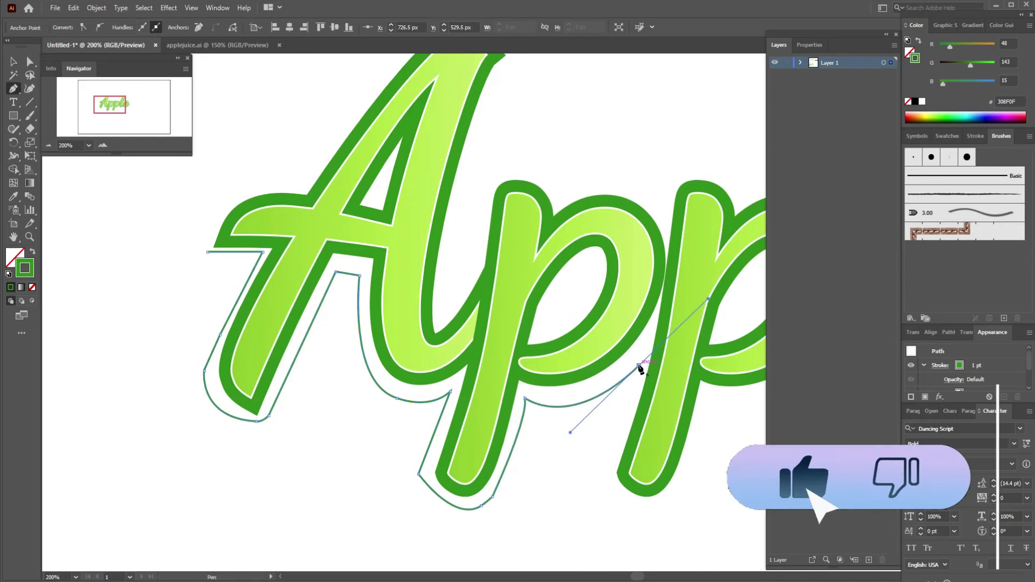
scroll(640, 365, "down", 5)
left_click_drag(610, 376, 631, 363)
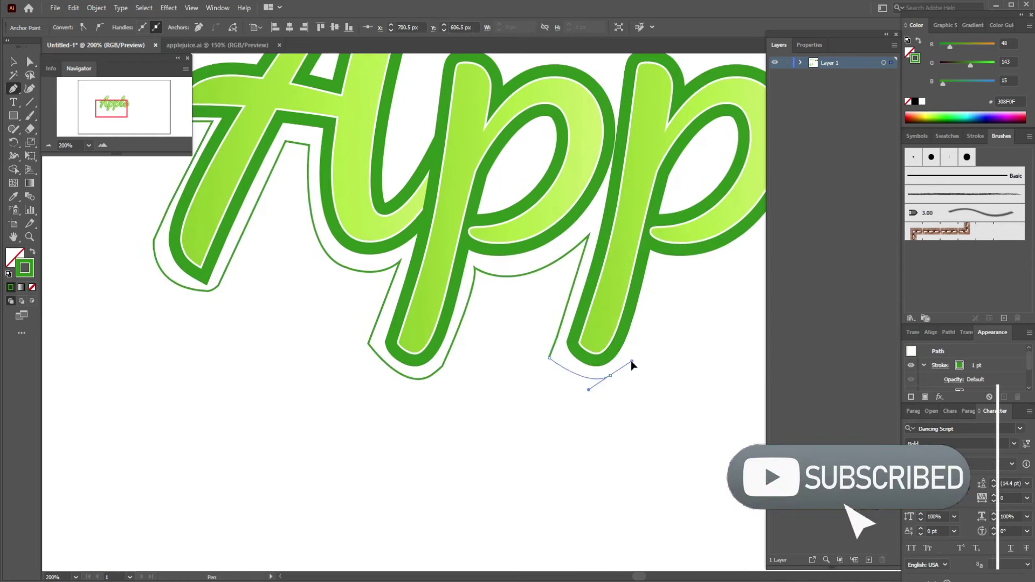
left_click(659, 264)
scroll(661, 268, "up", 3)
scroll(661, 268, "right", 5)
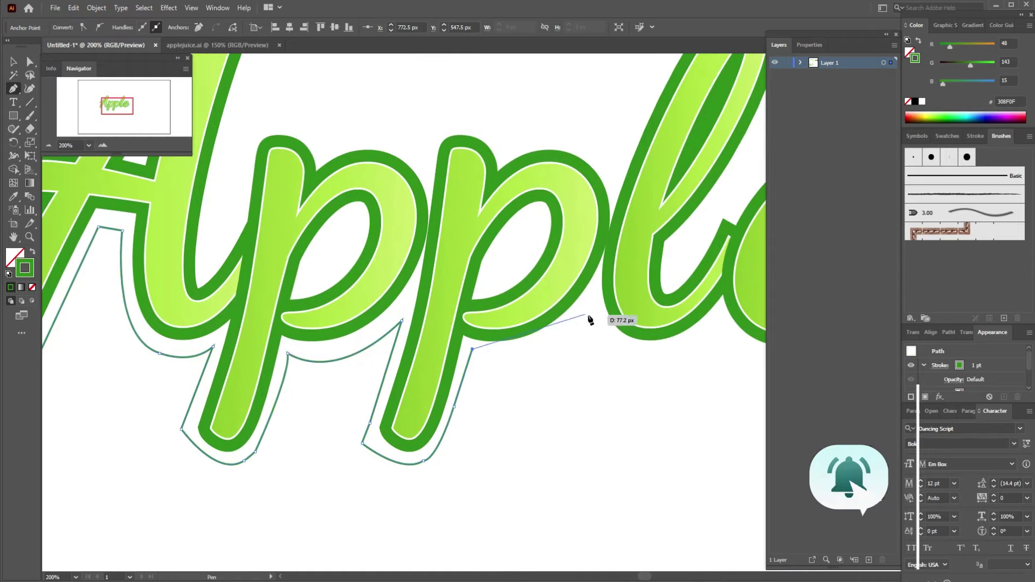
left_click_drag(589, 317, 661, 252)
left_click_drag(666, 263, 660, 260)
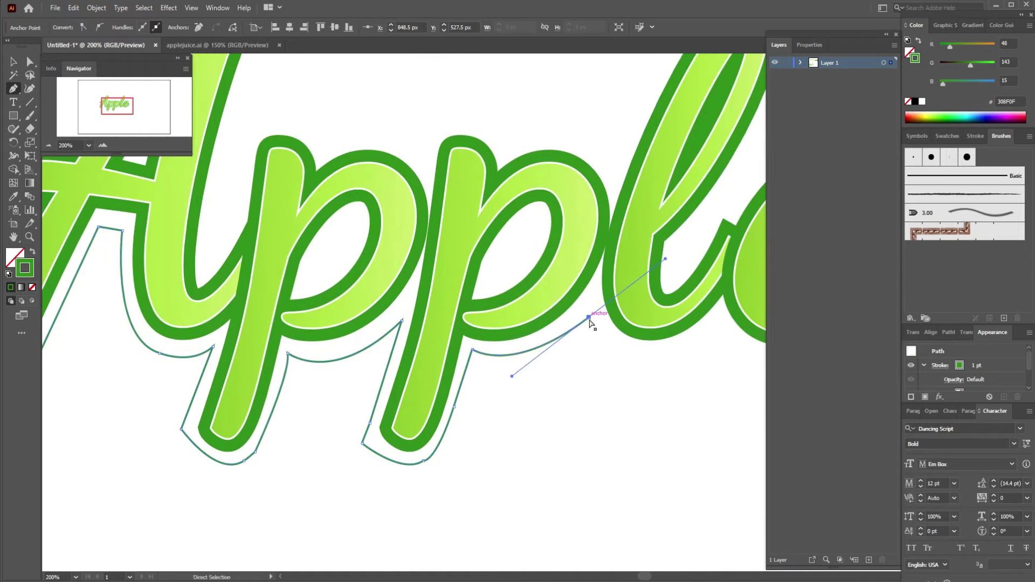
left_click(582, 314, "alt")
- Carry the outline beneath the l and up around the tip of the e
left_click(611, 340)
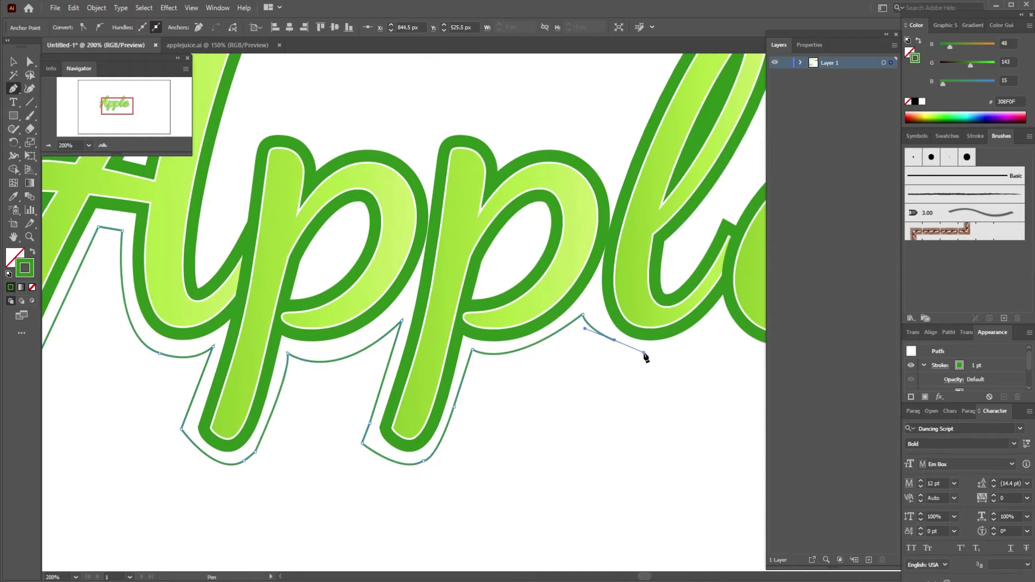
left_click_drag(665, 351, 499, 375)
left_click_drag(498, 376, 517, 374)
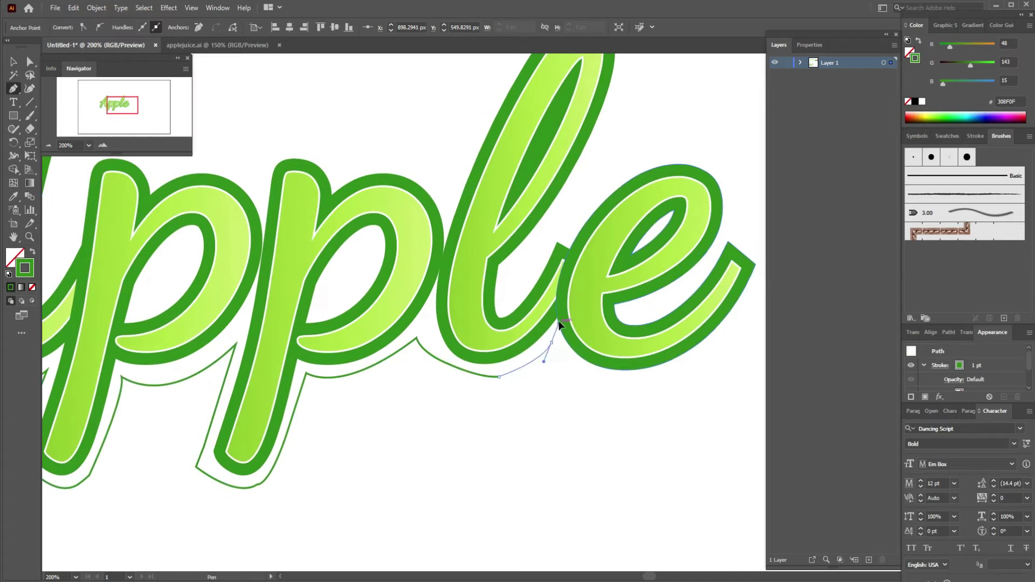
left_click_drag(550, 342, 572, 314)
left_click_drag(614, 380, 652, 371)
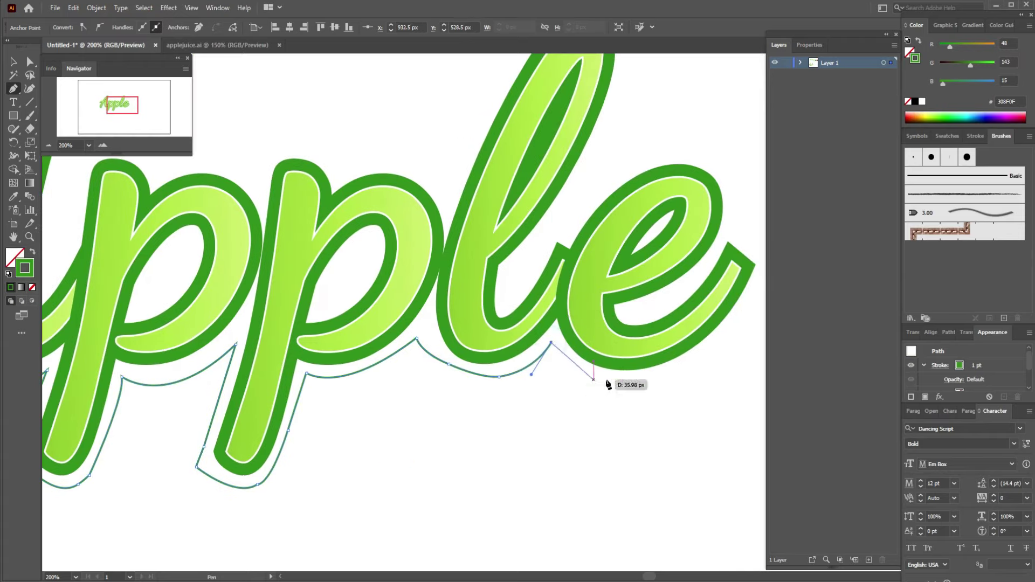
mouse_move(729, 342)
left_mouse_down()
mouse_move(543, 433)
mouse_move(593, 396)
left_mouse_up()
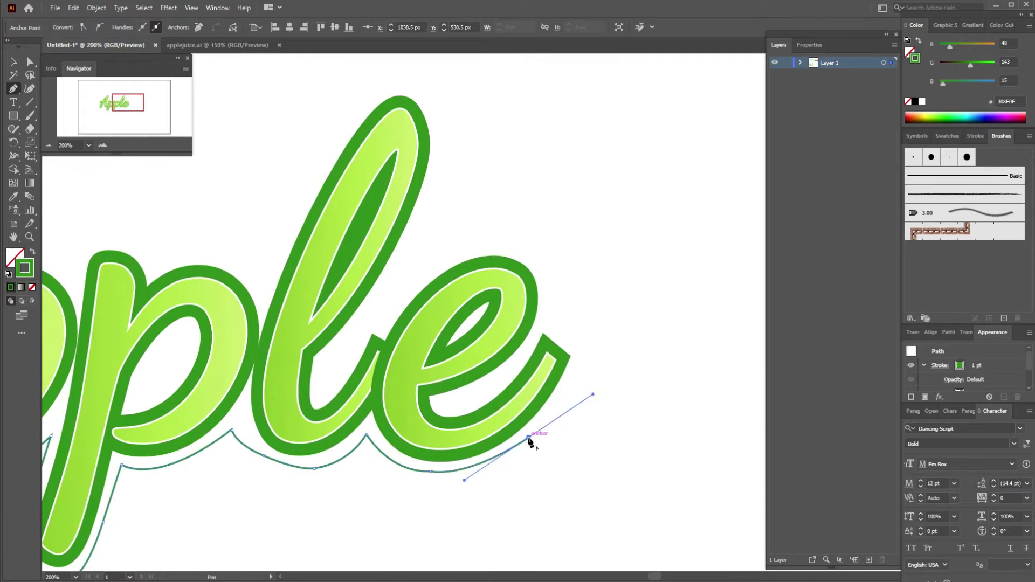
left_click_drag(529, 437, 582, 362)
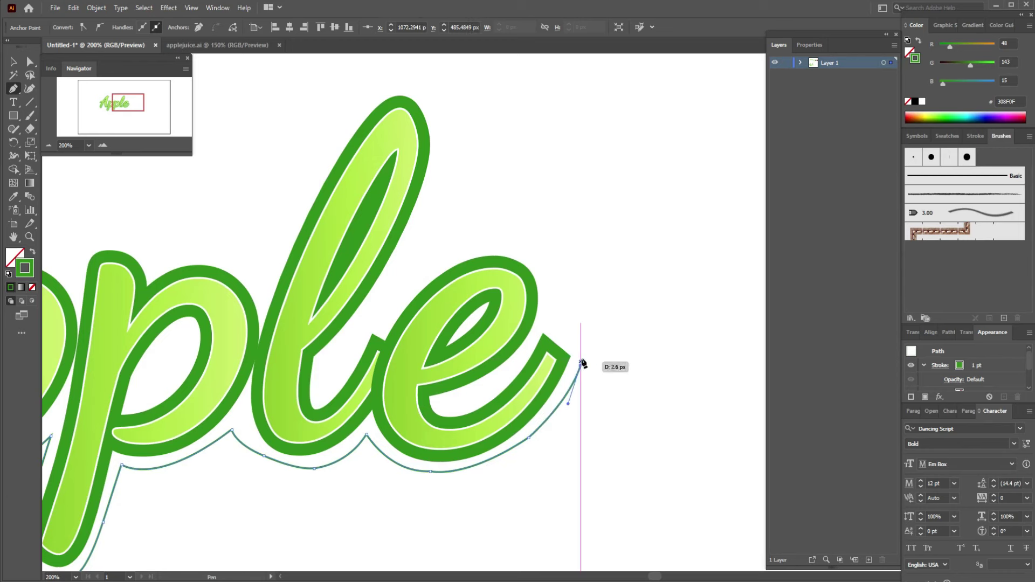
left_click_drag(585, 346, 557, 333)
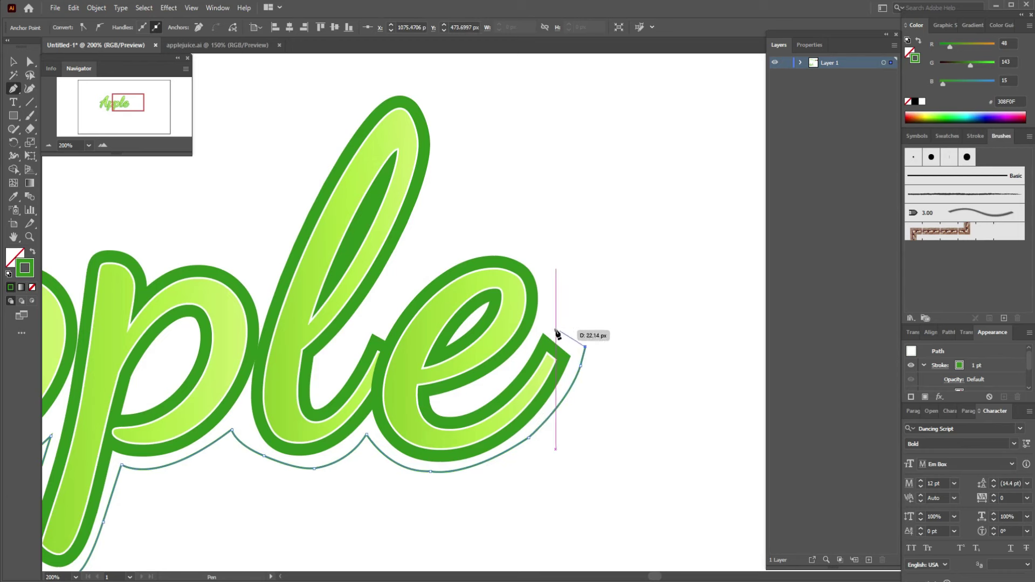
left_click(547, 323)
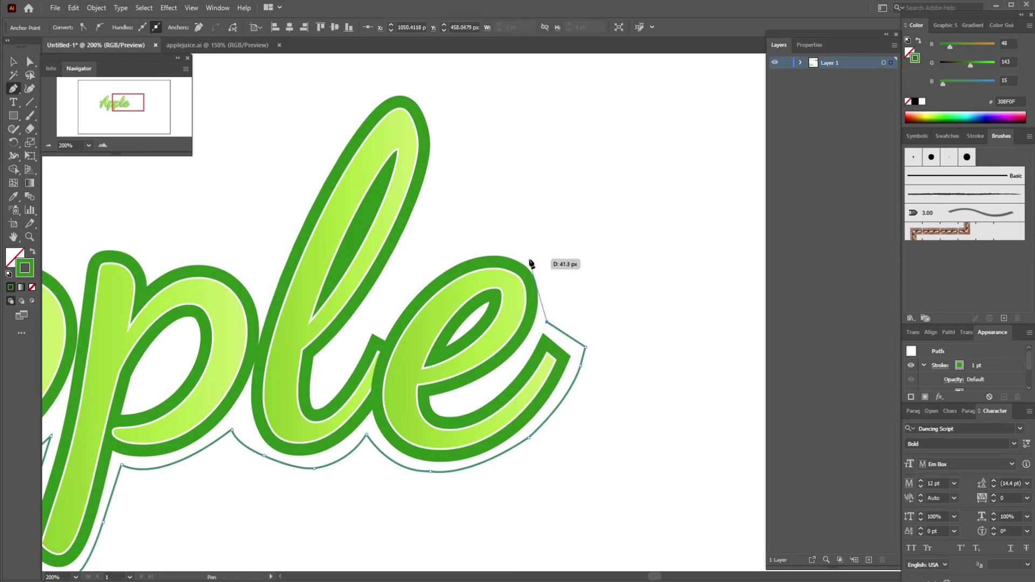
mouse_move(528, 258)
left_mouse_down()
mouse_move(488, 247)
mouse_move(489, 238)
mouse_move(483, 257)
left_mouse_up()
mouse_move(397, 302)
left_mouse_down()
mouse_move(301, 396)
mouse_move(335, 411)
mouse_move(335, 401)
left_mouse_up()
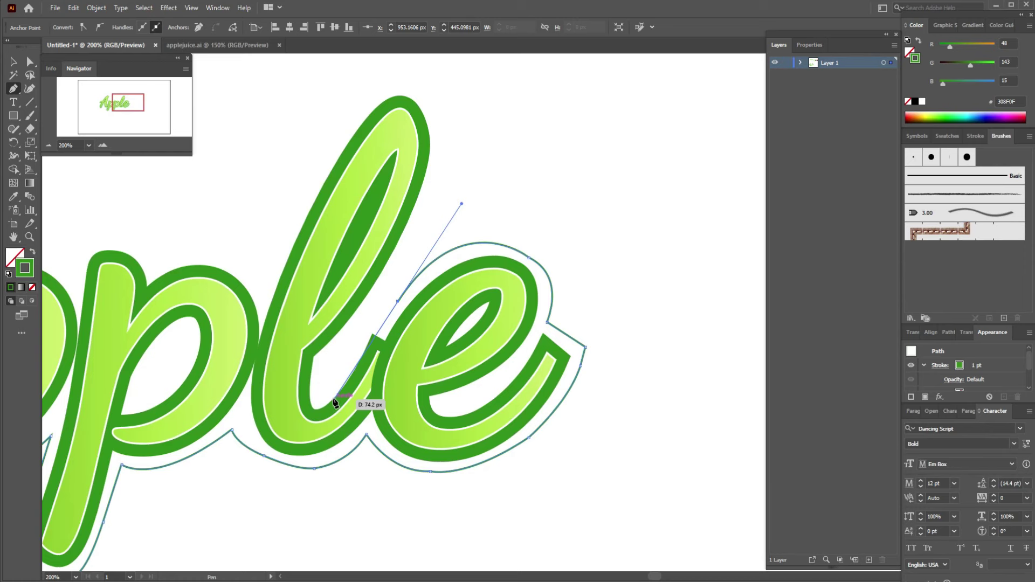
- Trace the outline from the e–l join up and over the top of the l
left_click(335, 400)
left_click_drag(397, 301, 380, 324)
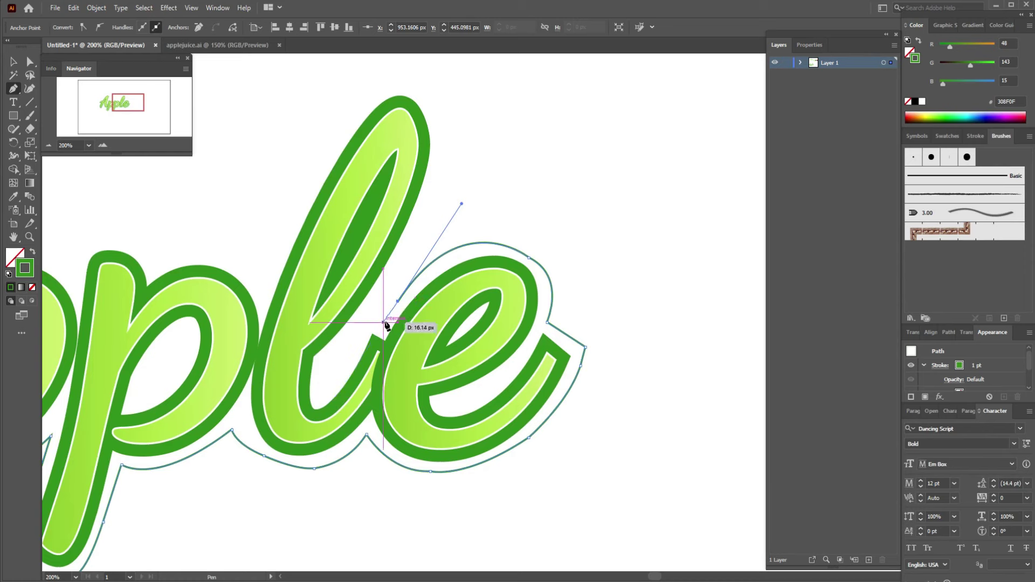
left_click(383, 322)
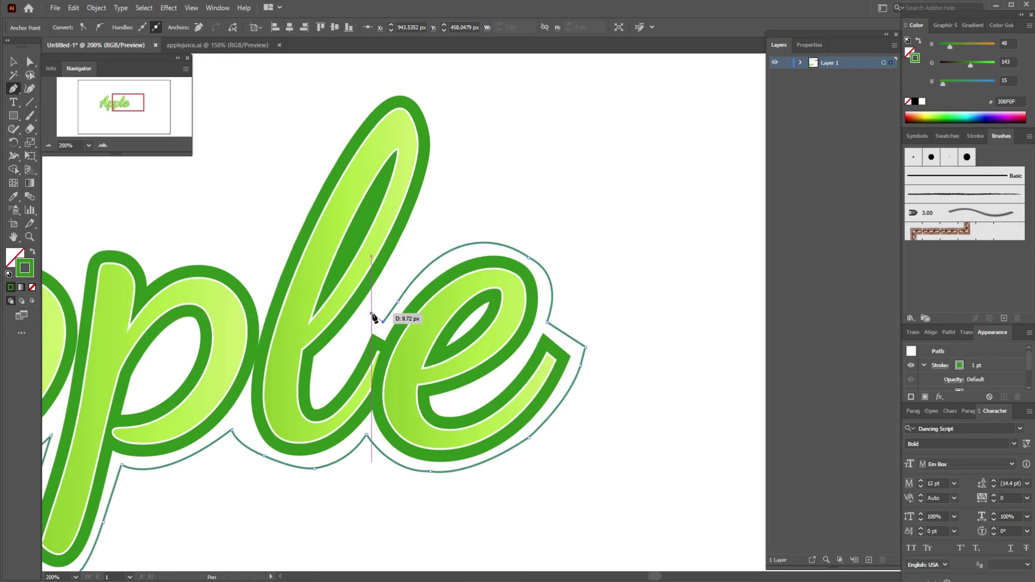
left_click(371, 314)
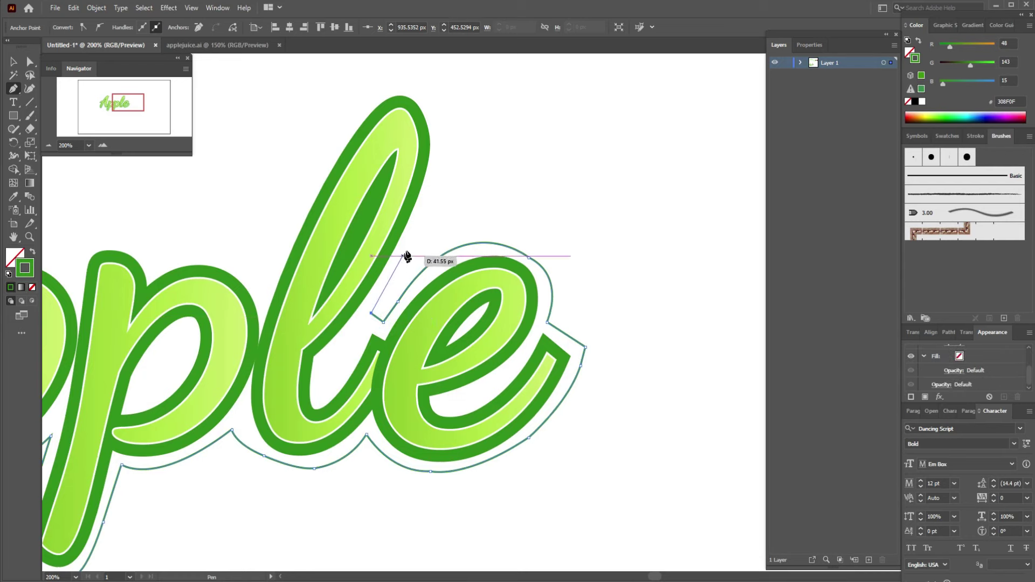
left_click_drag(439, 170, 440, 144)
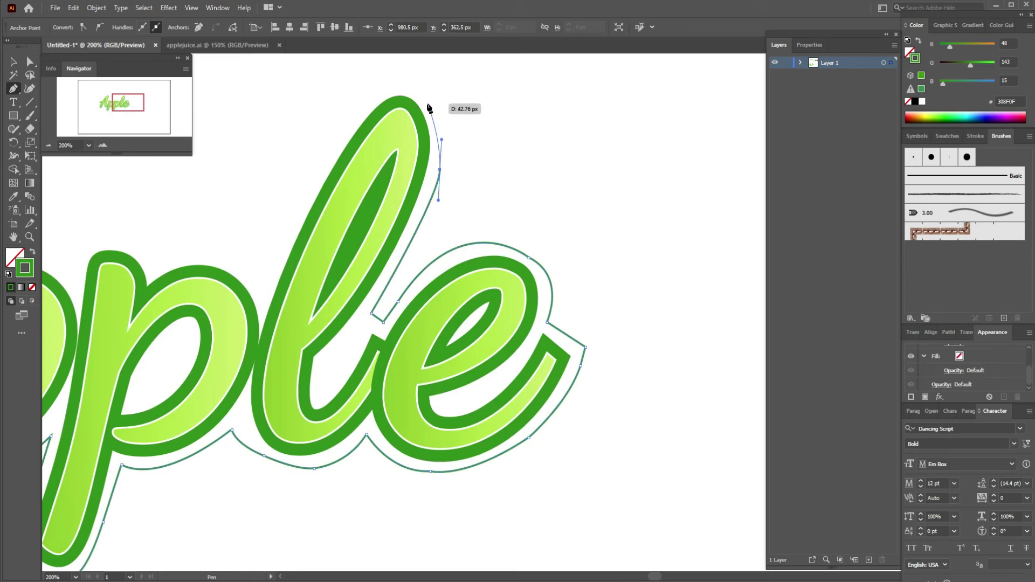
mouse_move(409, 88)
left_mouse_down()
mouse_move(366, 71)
mouse_move(390, 87)
left_mouse_up()
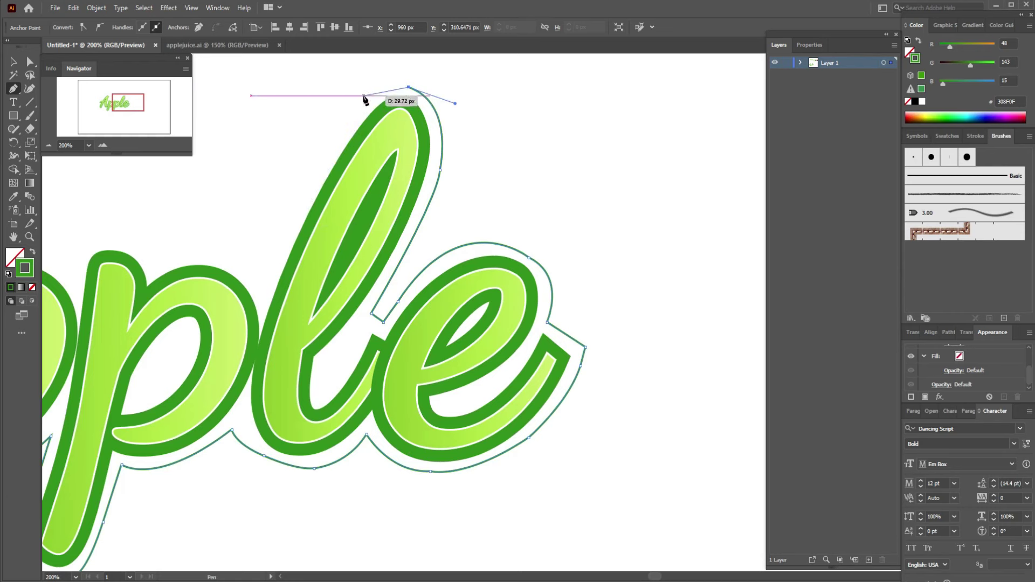
left_click_drag(355, 116, 324, 161)
left_click_drag(355, 117, 237, 351)
left_click(264, 282)
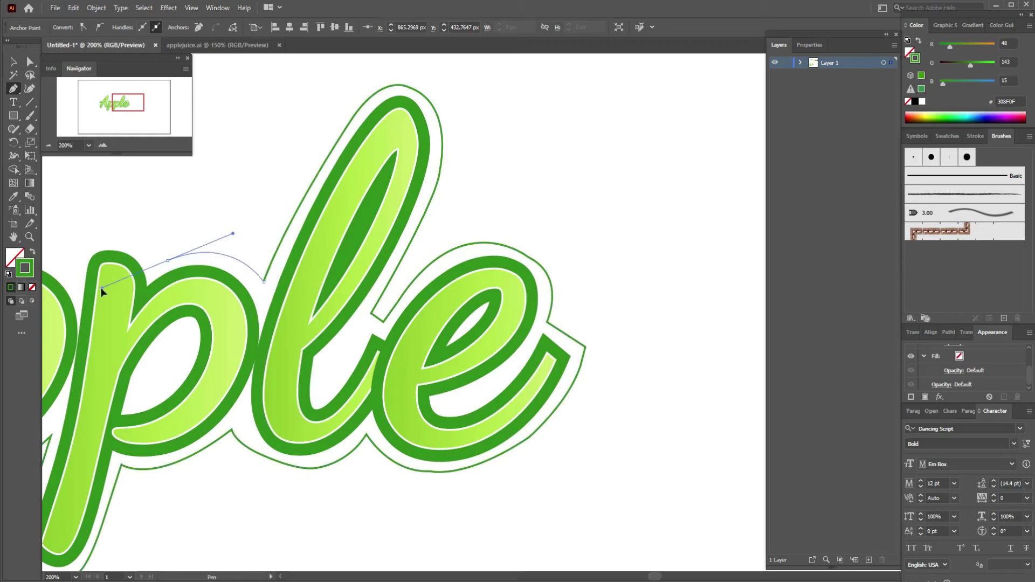
- Continue the outline across the tops of both p's toward the A
mouse_move(168, 259)
left_mouse_down()
mouse_move(312, 275)
mouse_move(247, 293)
left_mouse_up()
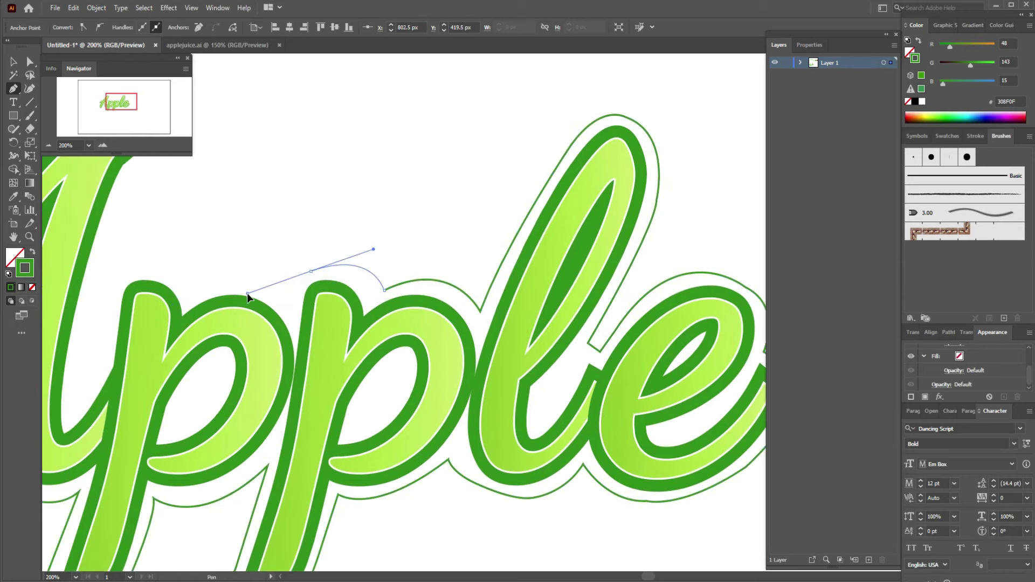
left_click(311, 272)
left_click_drag(294, 318, 298, 348)
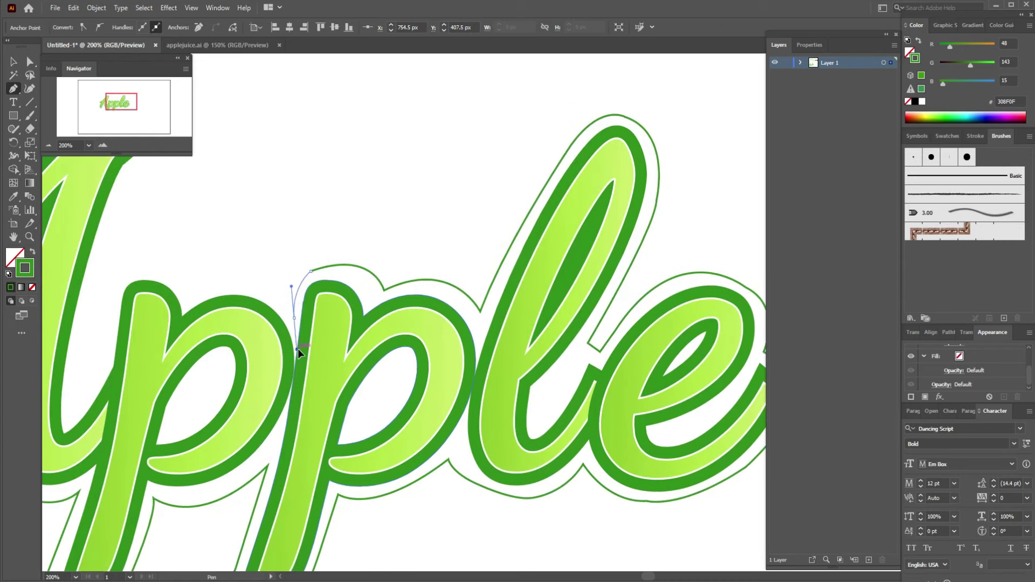
left_click(294, 318)
left_click_drag(190, 290, 116, 334)
left_click(190, 290)
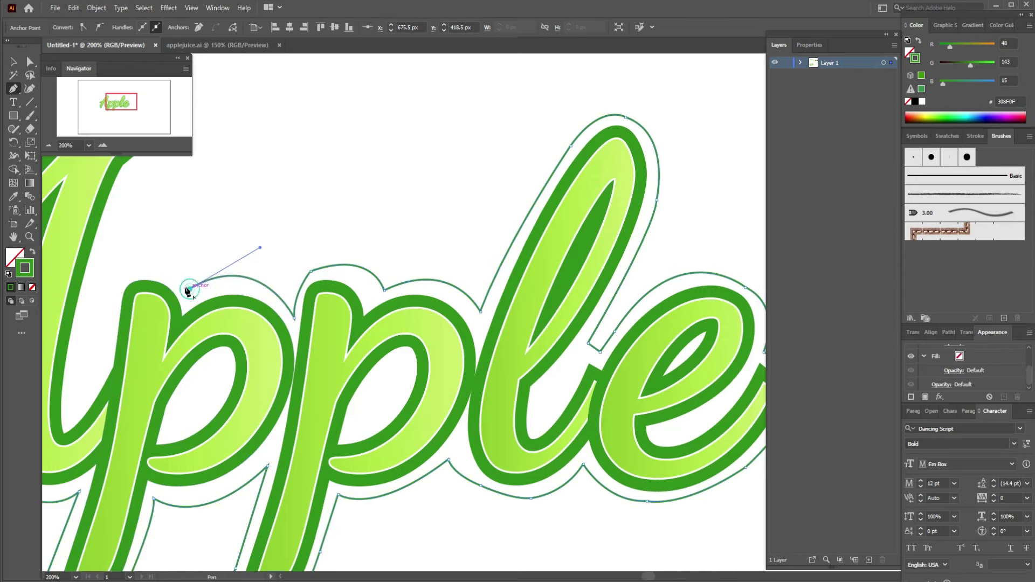
mouse_move(128, 276)
left_mouse_down()
mouse_move(85, 308)
mouse_move(95, 330)
left_mouse_up()
left_click(129, 276)
left_click(96, 309)
scroll(97, 300, "up", 5)
- Curve the outline over the A and close it at the starting anchor
left_click_drag(193, 360, 197, 365)
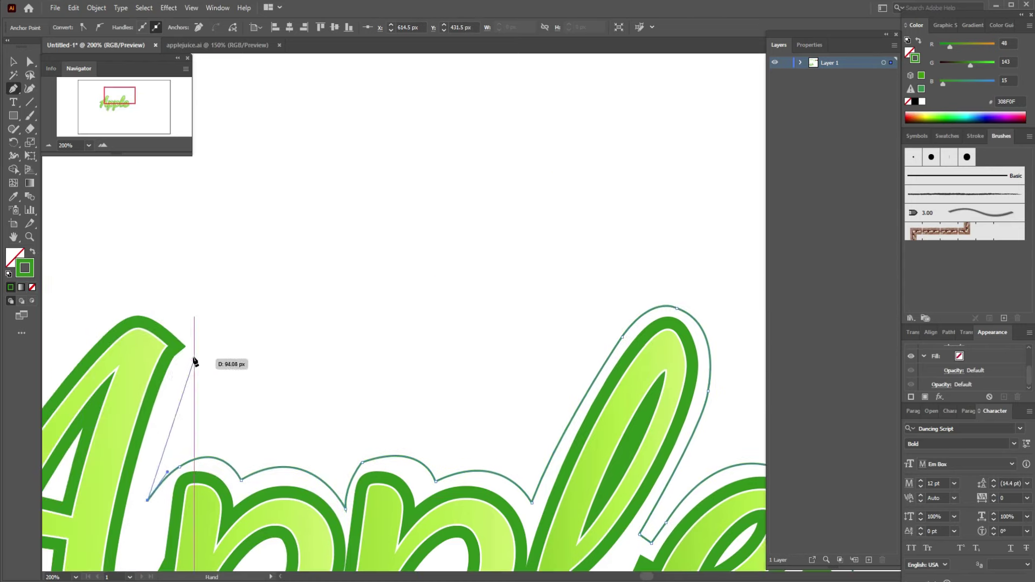
left_click_drag(124, 301, 81, 328)
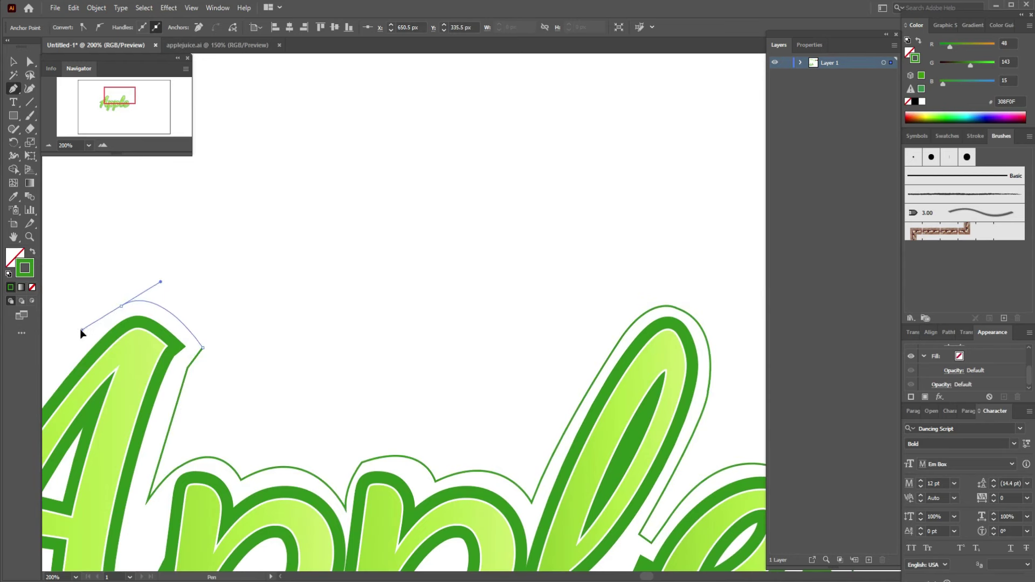
scroll(76, 330, "left", 5)
left_click(480, 296)
mouse_move(345, 452)
left_mouse_down()
mouse_move(346, 491)
mouse_move(317, 516)
left_mouse_up()
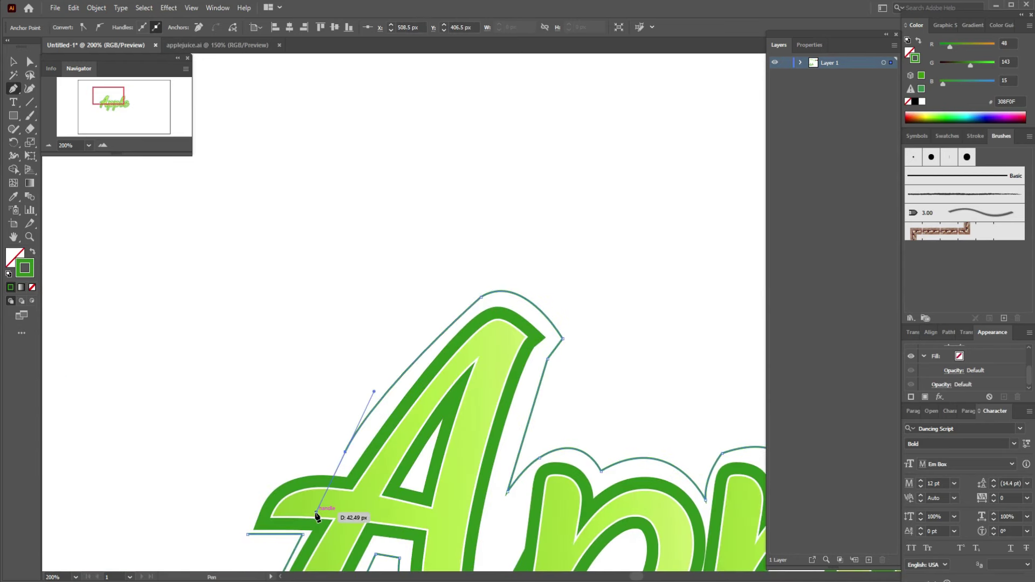
mouse_move(344, 450)
left_mouse_down()
mouse_move(439, 374)
mouse_move(342, 448)
mouse_move(339, 488)
left_mouse_up()
left_click(441, 376)
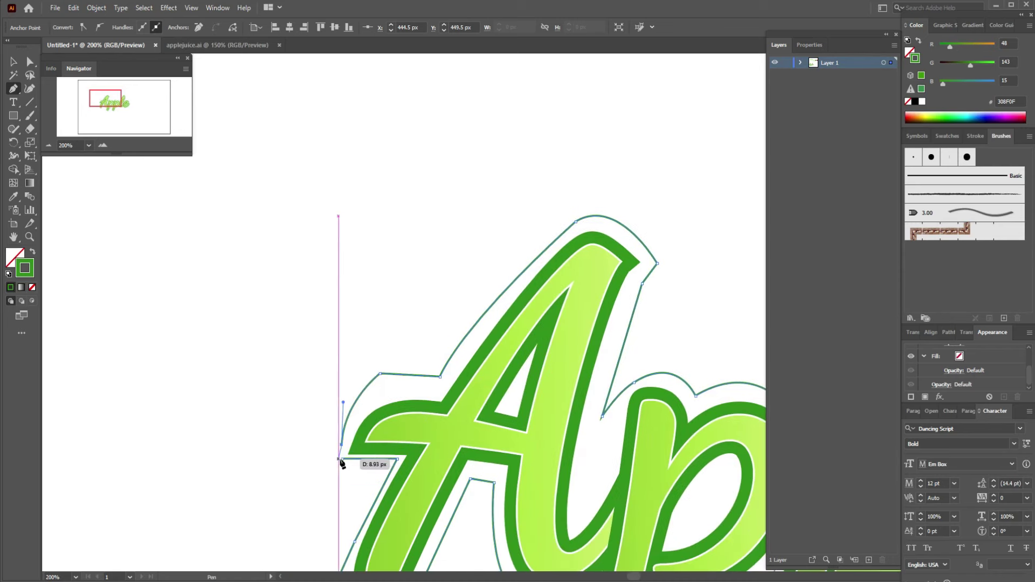
left_click(340, 459)
left_click(340, 458)
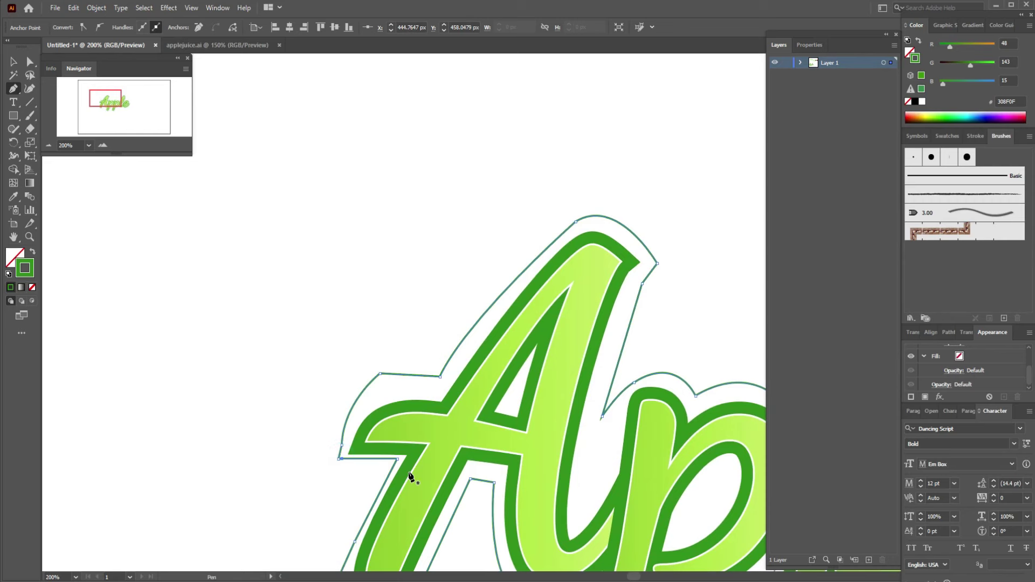
- Zoom out and fill the traced outline with the sampled red colour
left_click(13, 64)
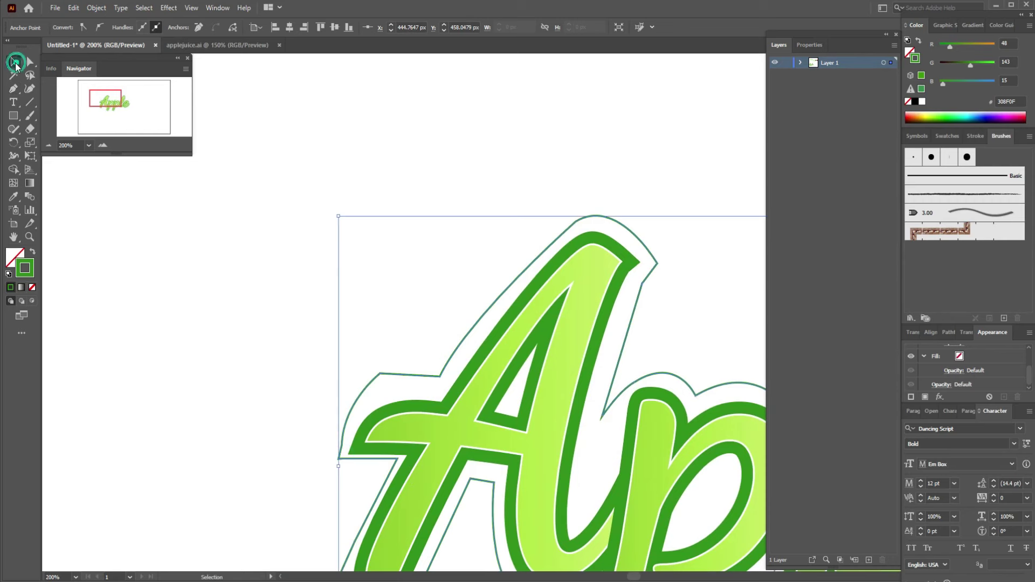
key("ctrl+1")
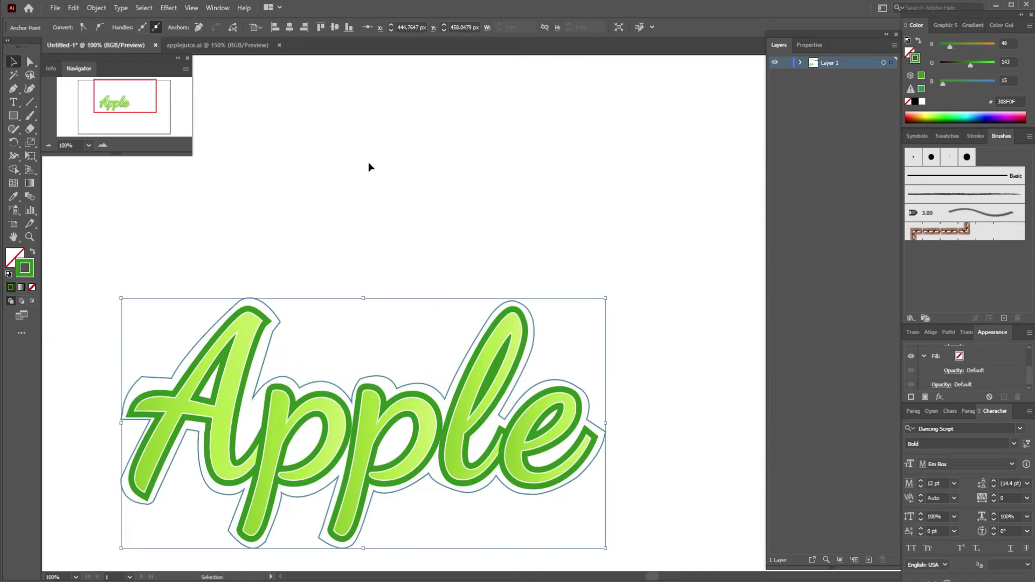
key("ctrl+minus")
mouse_move(594, 162)
left_mouse_down()
mouse_move(280, 293)
mouse_move(173, 245)
left_mouse_up()
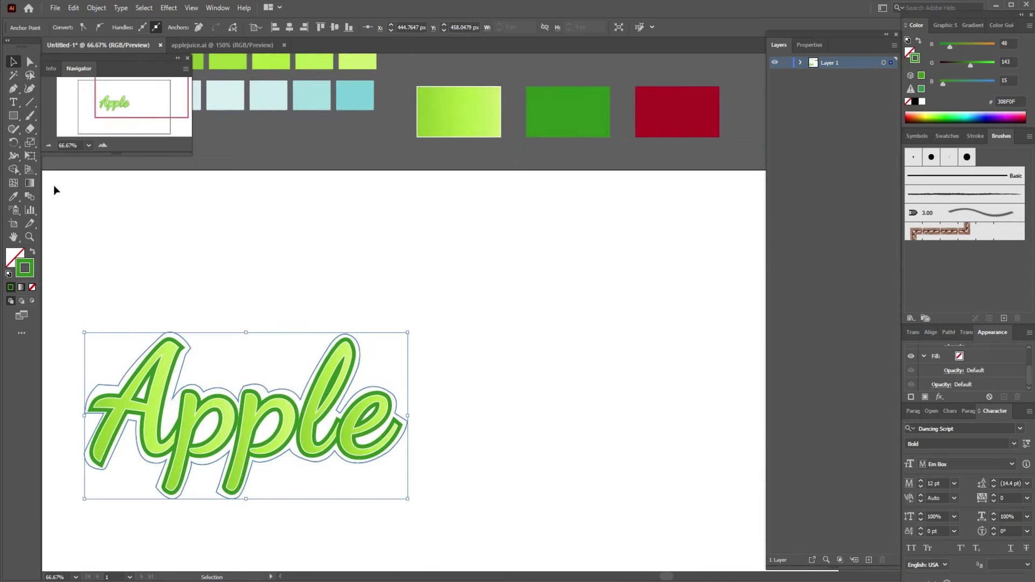
left_click(33, 252)
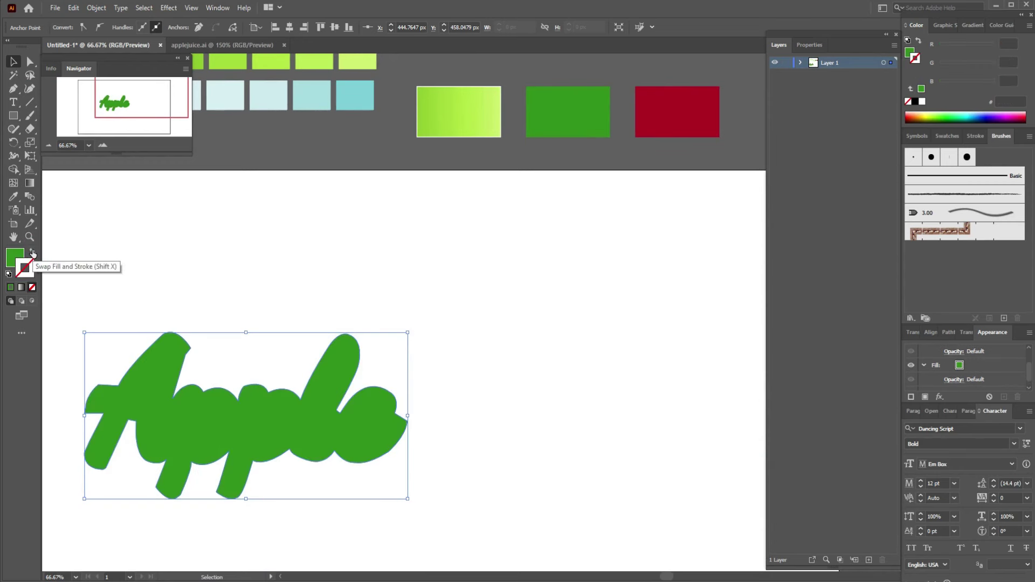
left_click(15, 256)
key("i")
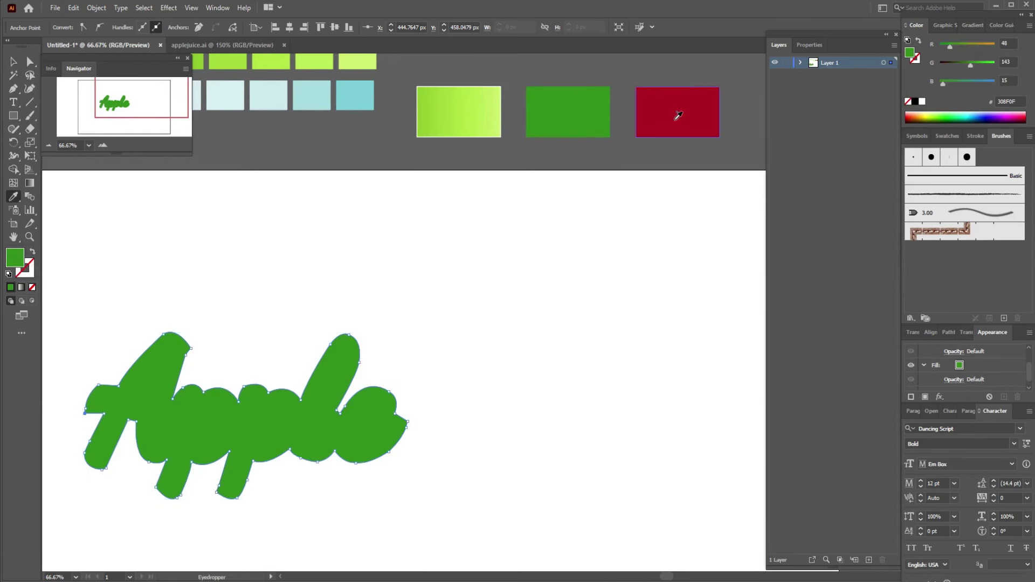
left_click(689, 115)
- Send the red outline shape behind the green Apple lettering
left_click(13, 62)
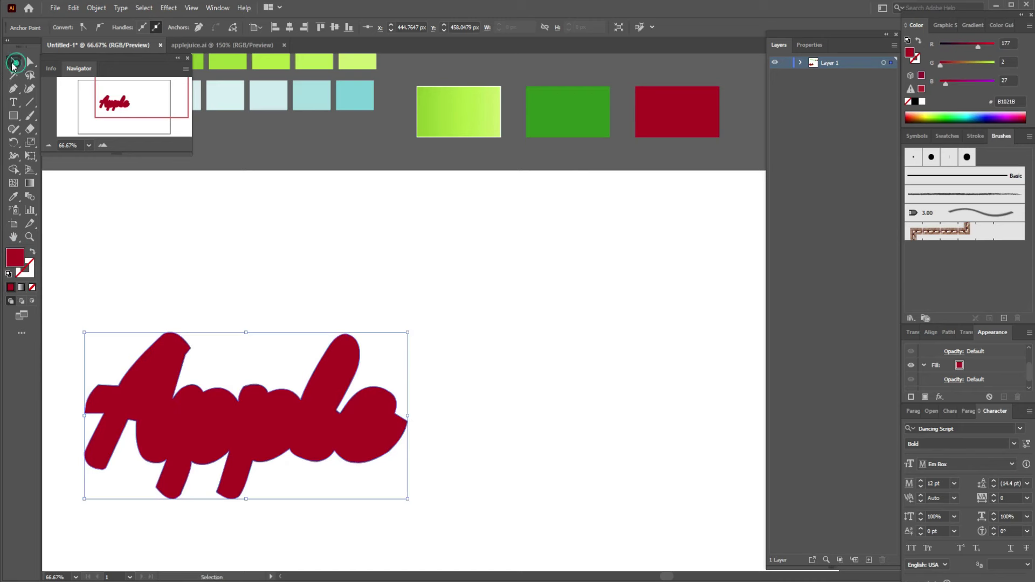
right_click(358, 358)
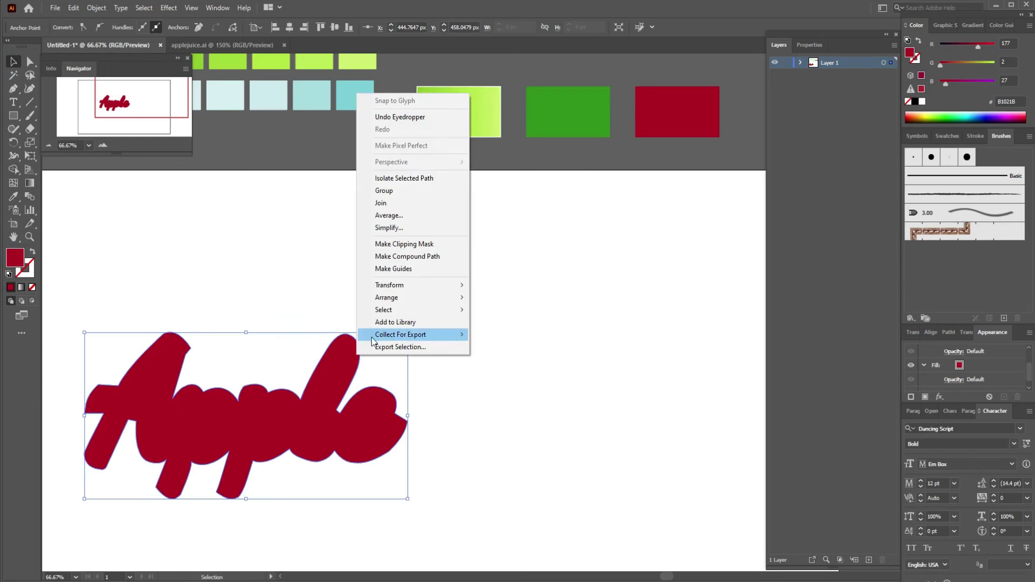
mouse_move(387, 297)
left_click(509, 335)
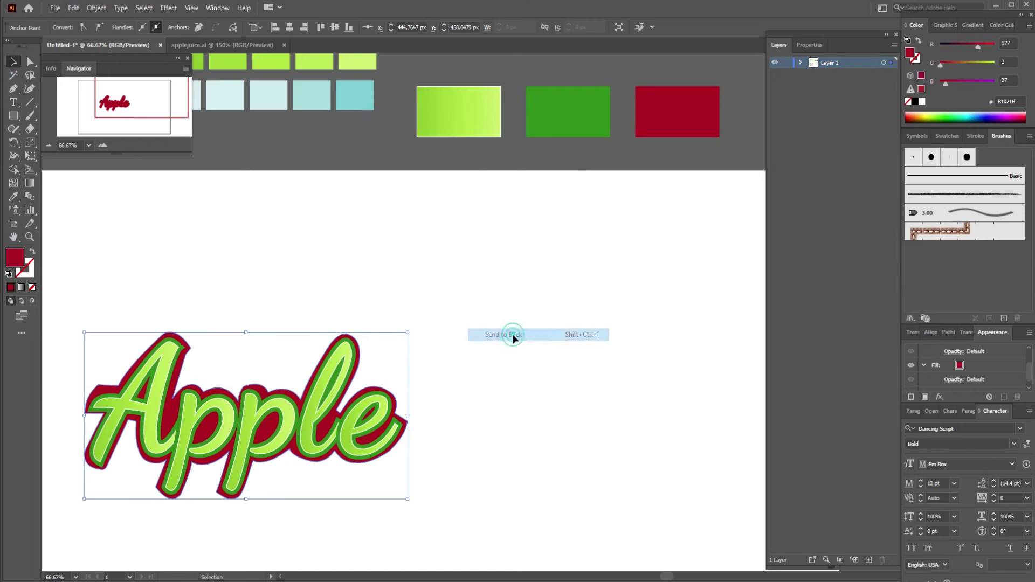
left_click(477, 373)
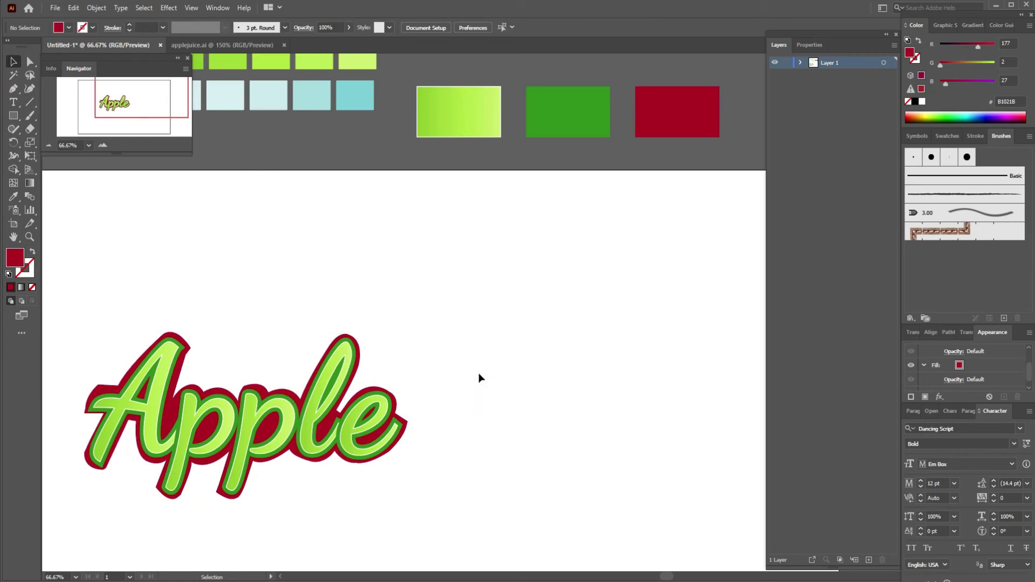
scroll(478, 373, "up", 3)
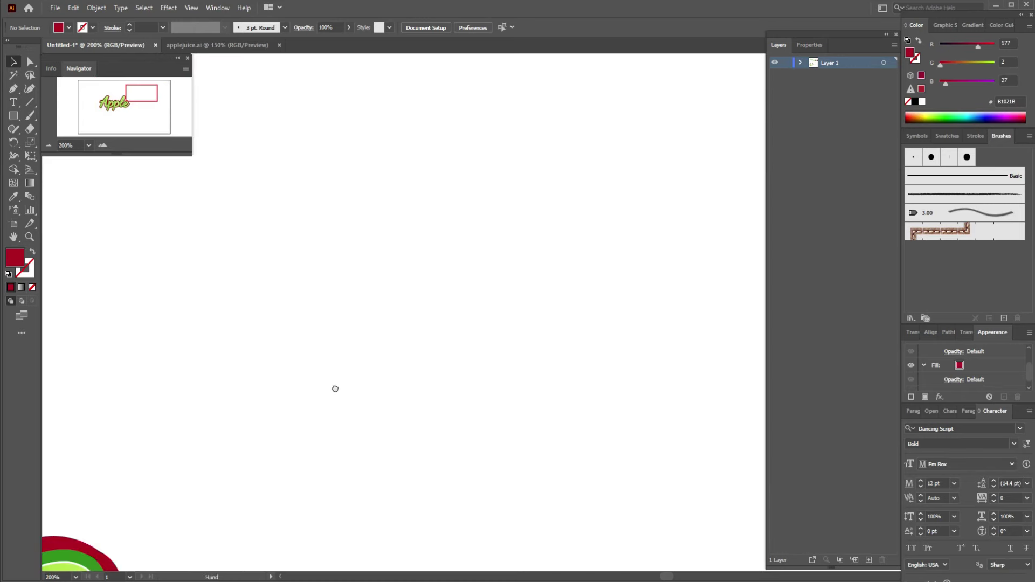
- Direct-select the red outline and raise the anchor atop the final e slightly
left_click_drag(335, 388, 778, 158)
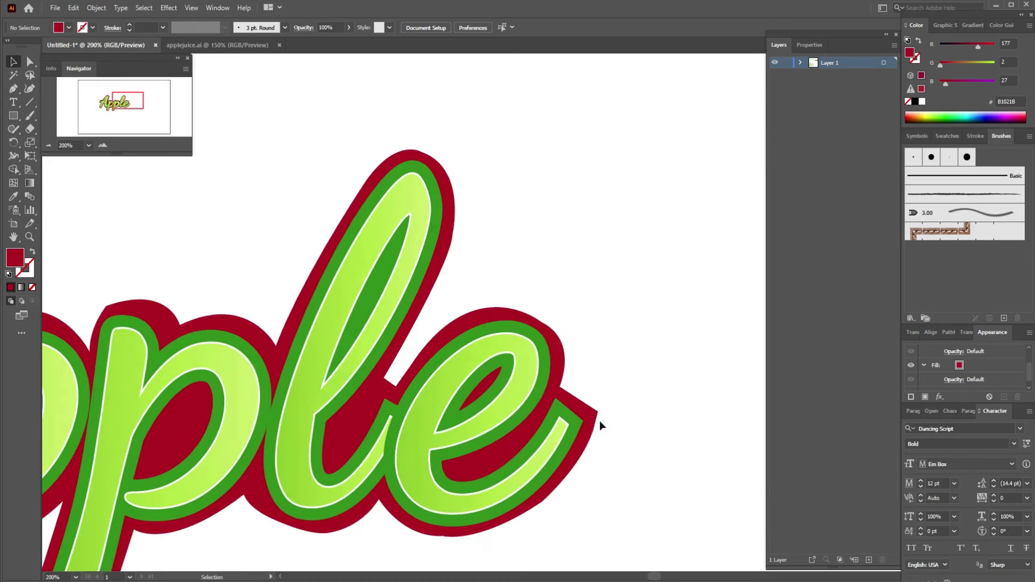
left_click(31, 63)
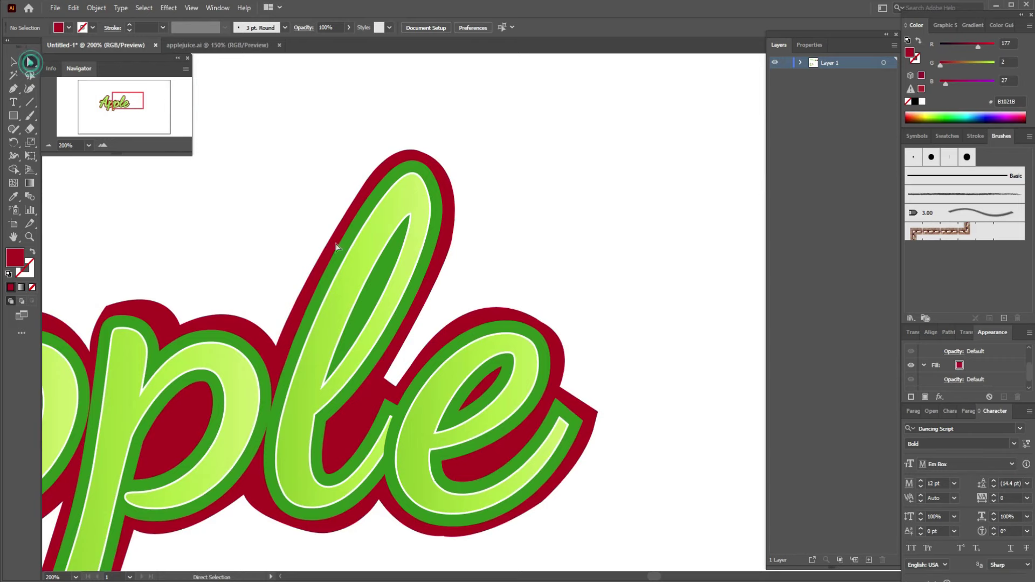
left_click(597, 413)
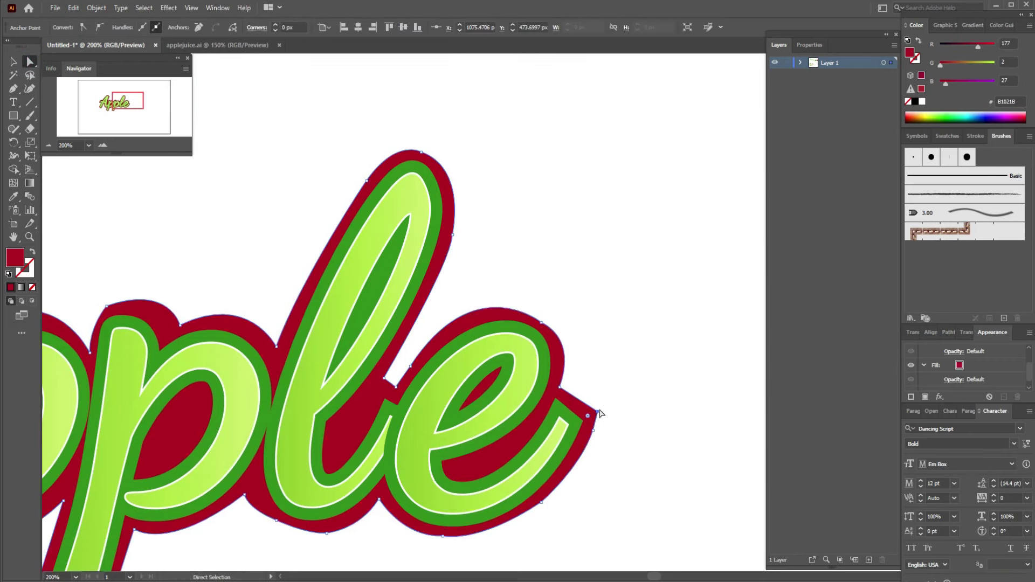
scroll(598, 412, "up", 2)
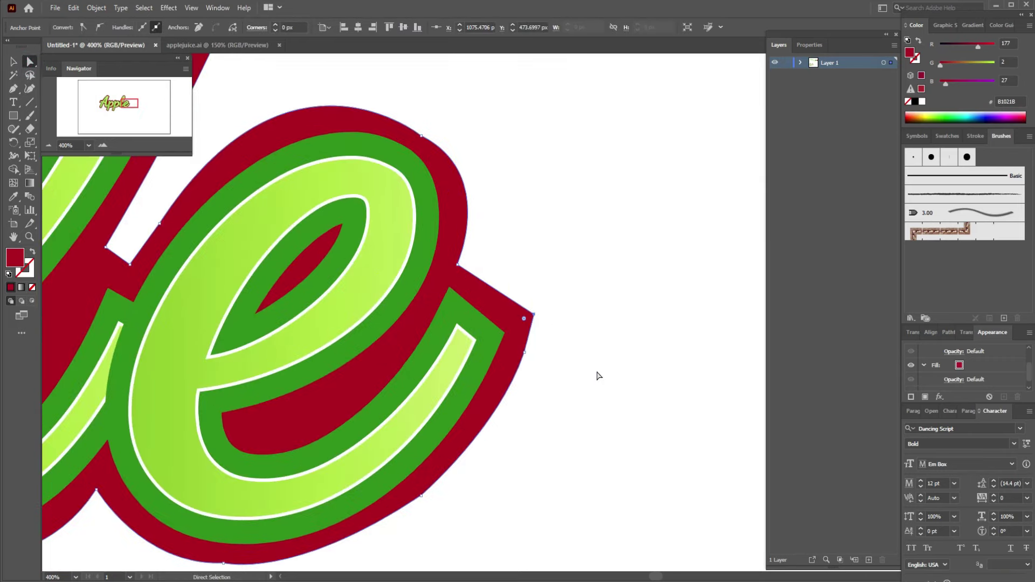
left_click(533, 315)
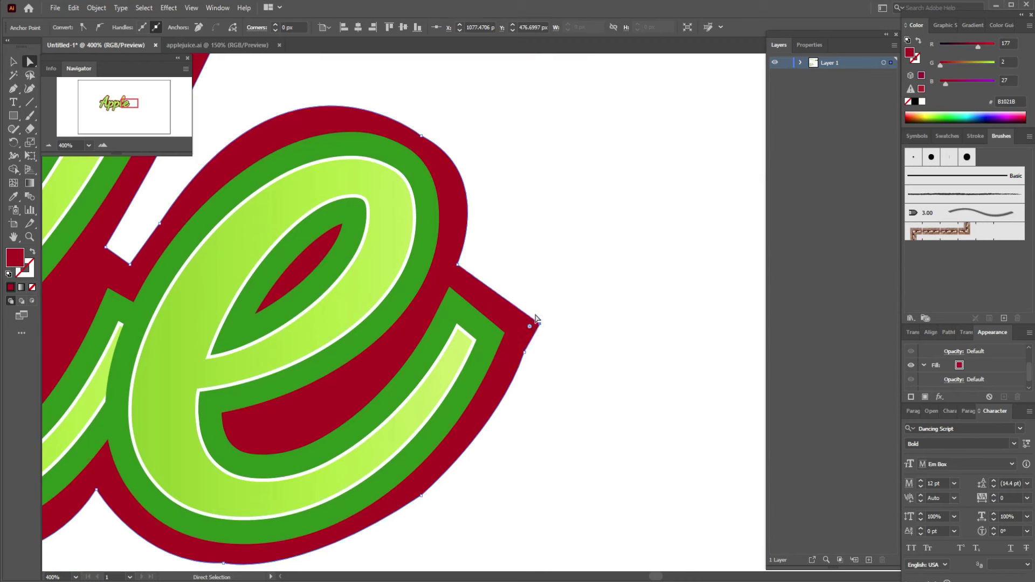
left_click_drag(506, 228, 614, 414)
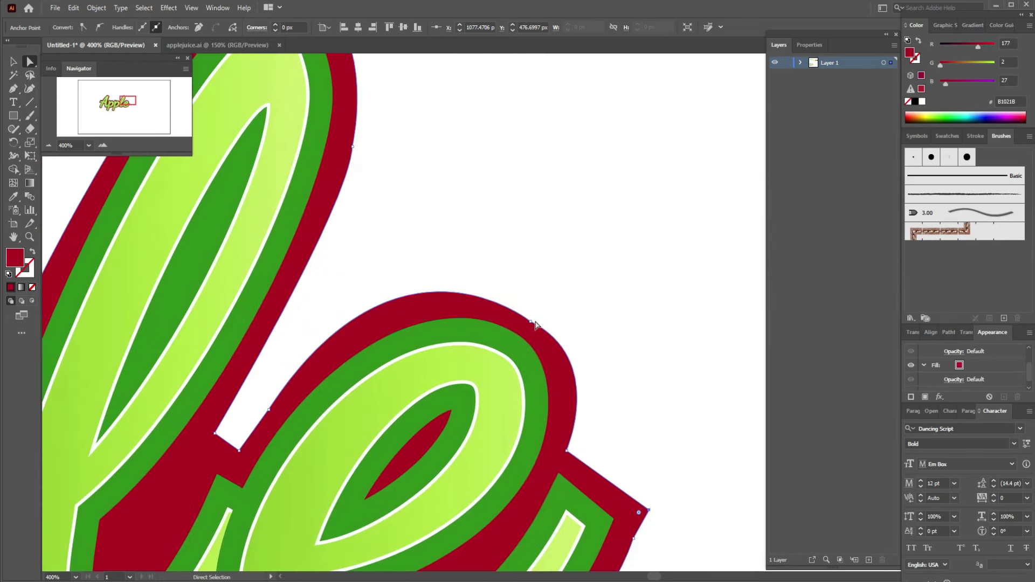
left_click(531, 322)
left_click_drag(529, 320, 528, 313)
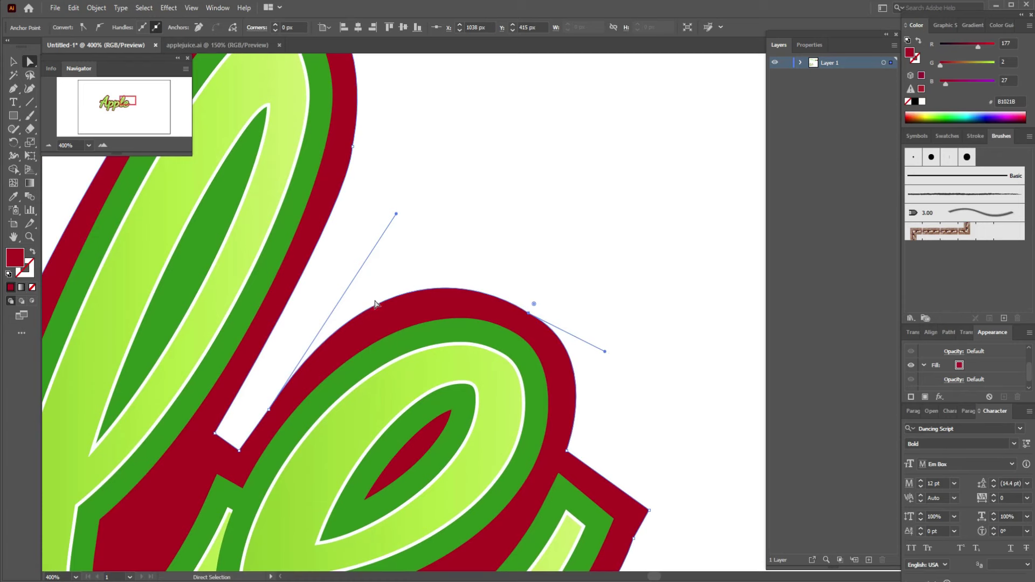
left_click_drag(349, 254, 561, 441)
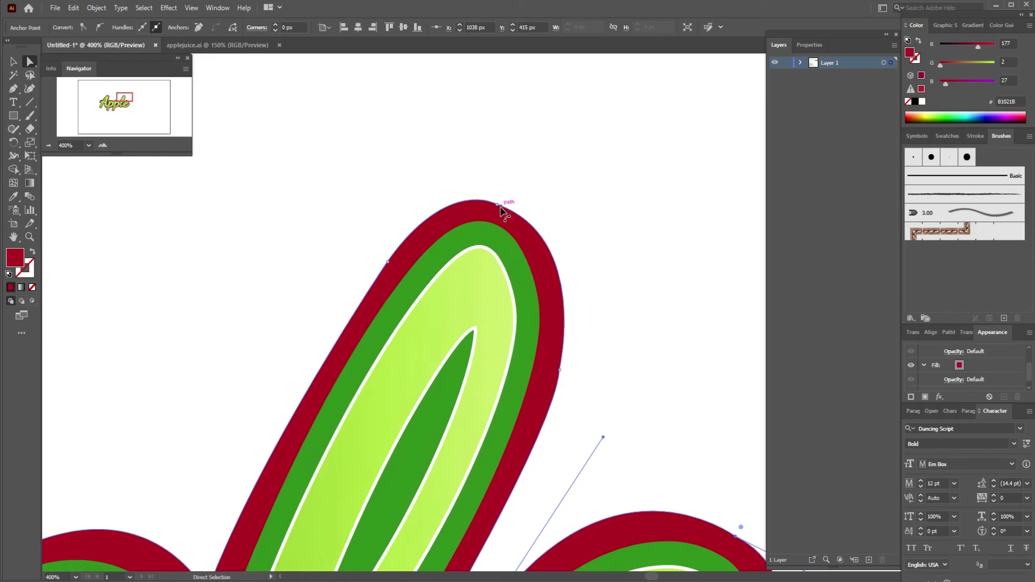
- Nudge the top anchor of the red outline above the l up 1 px
left_click(498, 207)
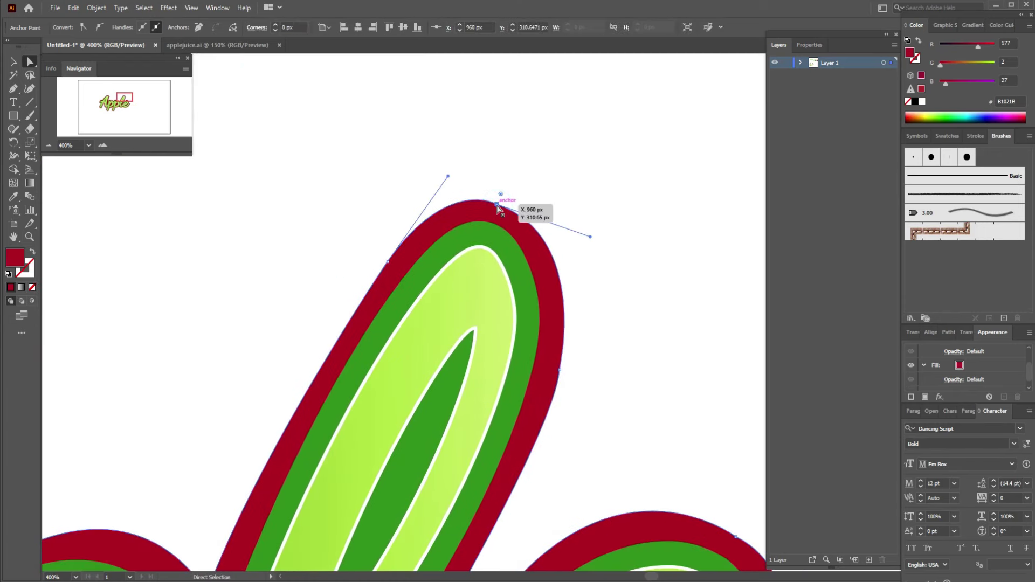
key("Up")
left_click_drag(310, 274, 472, 128)
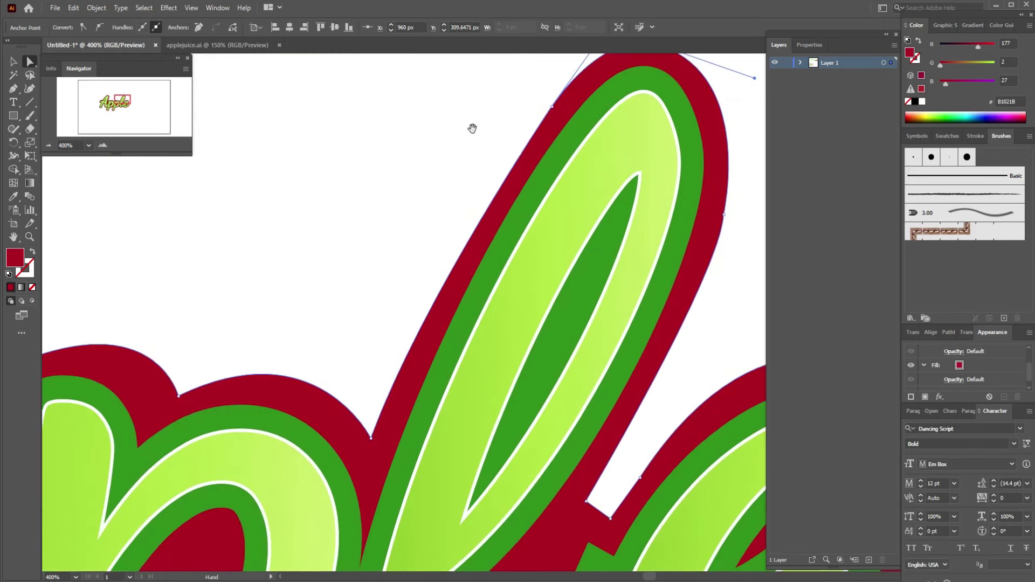
mouse_move(395, 302)
left_mouse_down()
mouse_move(429, 196)
mouse_move(684, 231)
left_mouse_up()
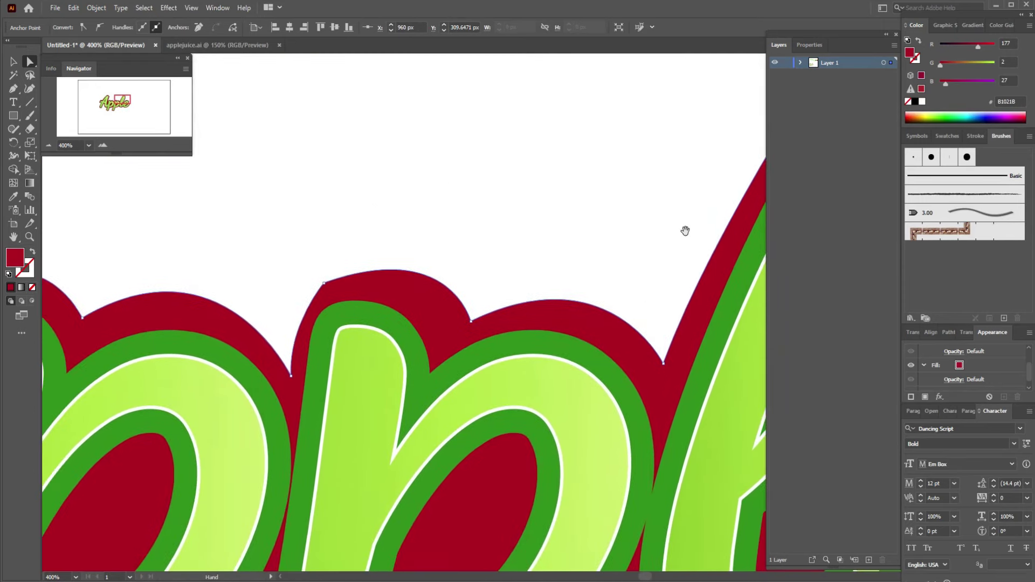
- Reshape the p's top curve: nudge its top anchor left and up, shift the dip anchor left
left_click(324, 283)
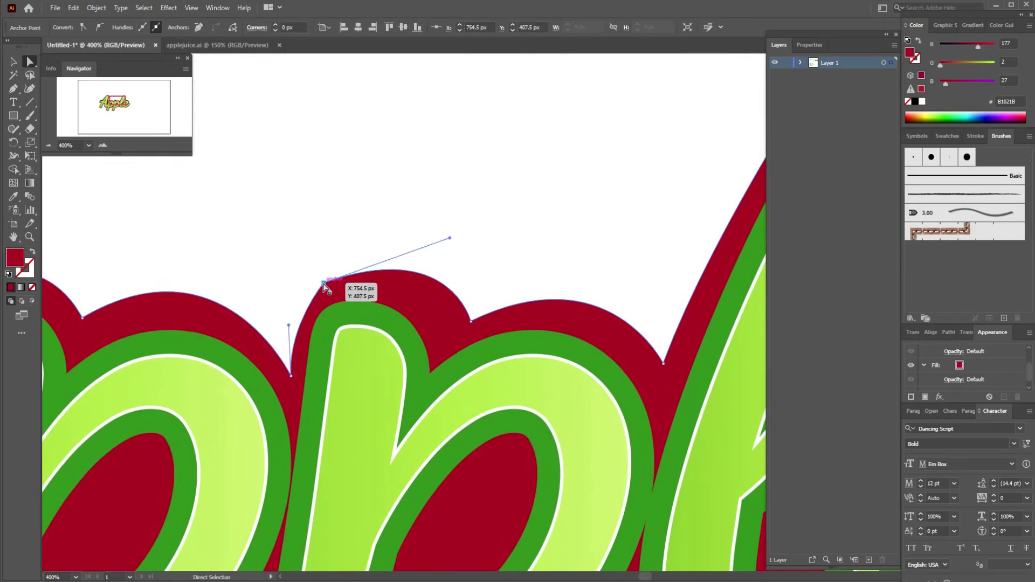
key("Left")
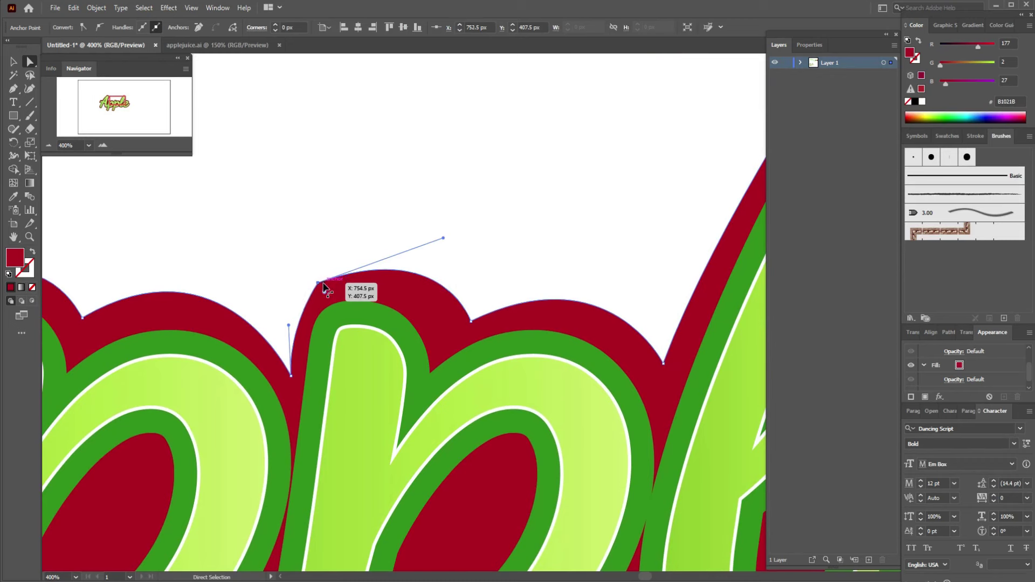
left_click_drag(318, 283, 318, 278)
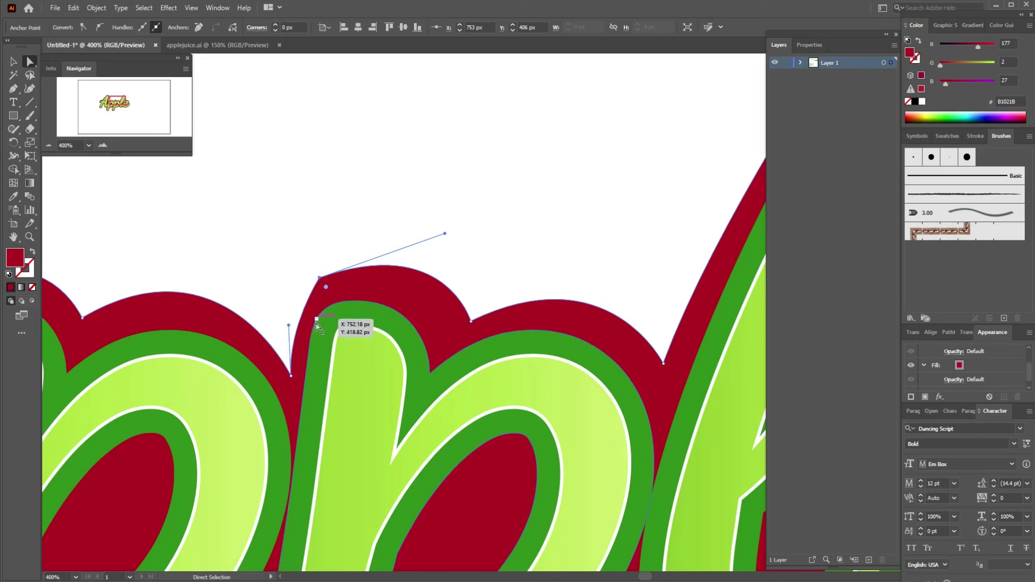
left_click_drag(291, 379, 288, 380)
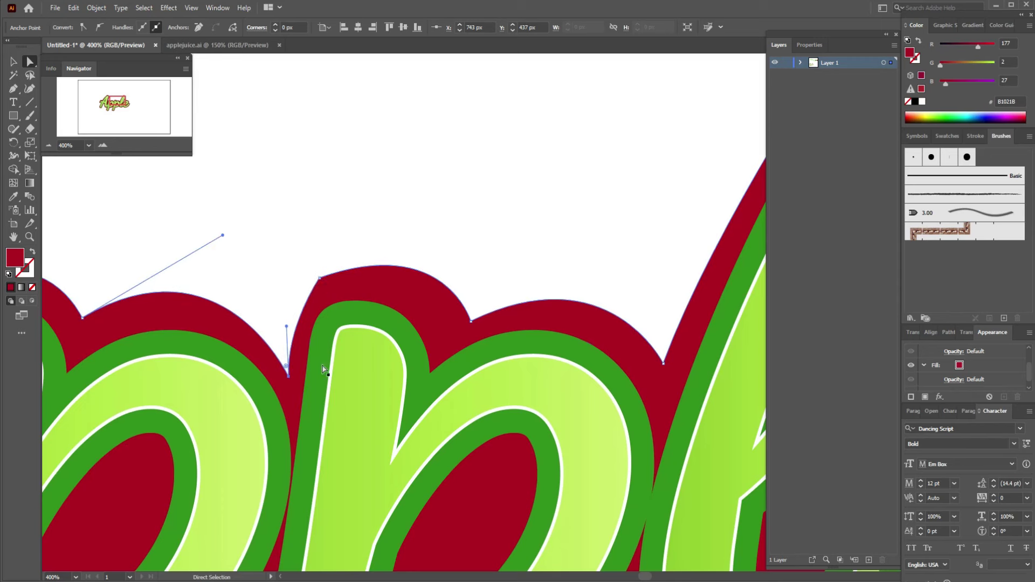
left_click(471, 321)
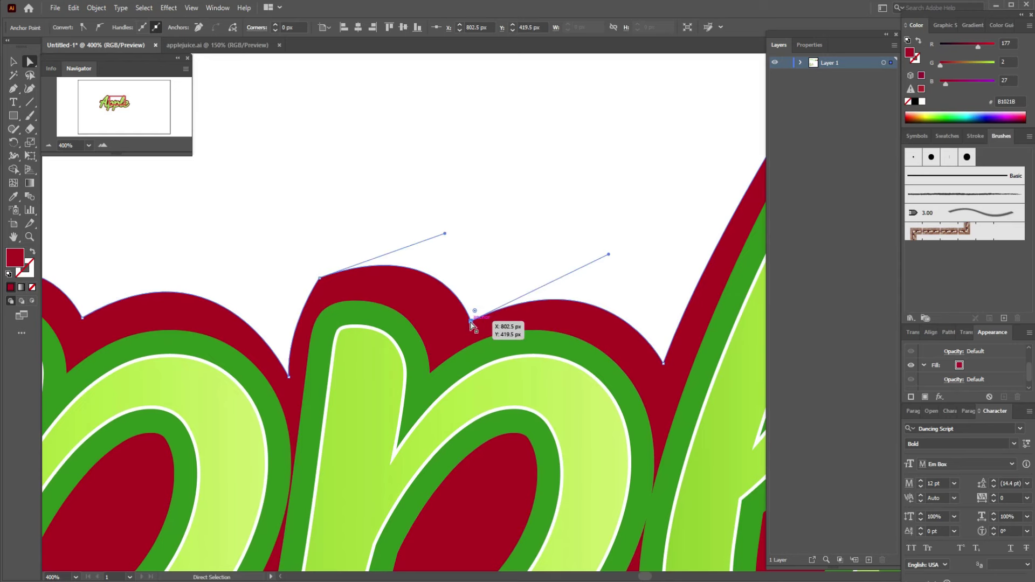
left_click_drag(471, 322, 463, 323)
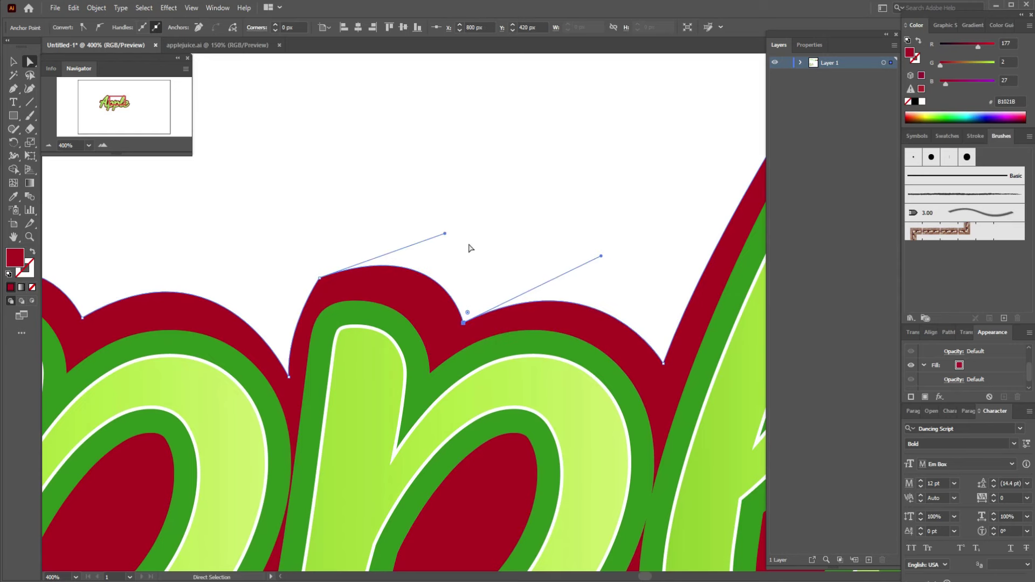
left_click_drag(355, 225, 761, 216)
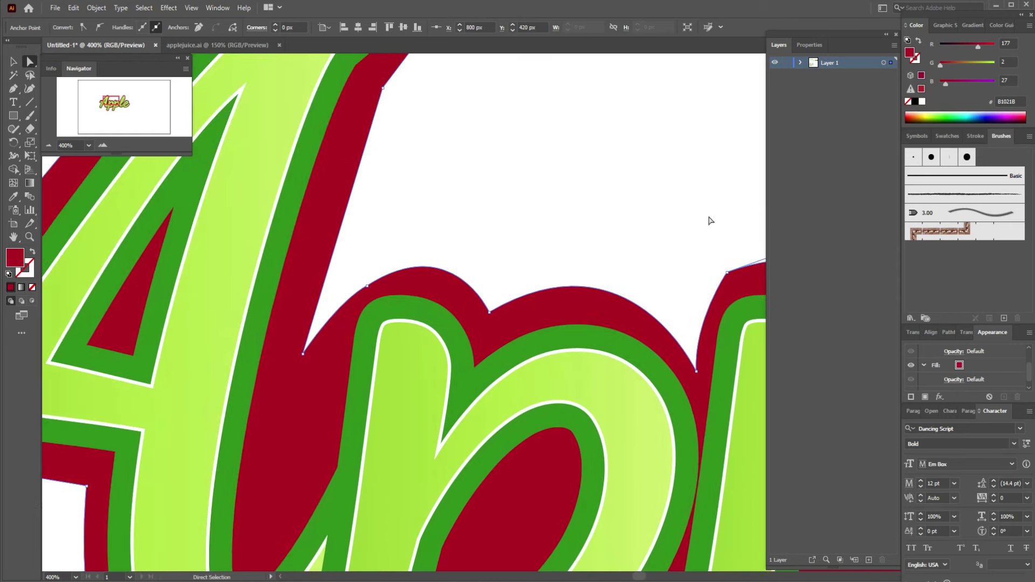
- Reshape the red outline at the A's crossbar end and round its corner to about 32 px
left_click_drag(485, 187, 480, 453)
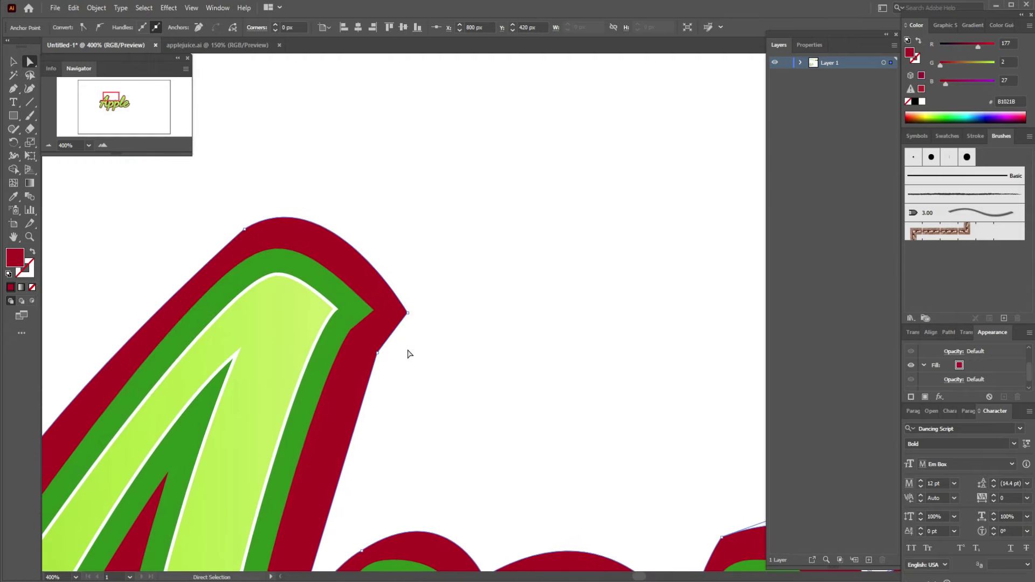
left_click(407, 313)
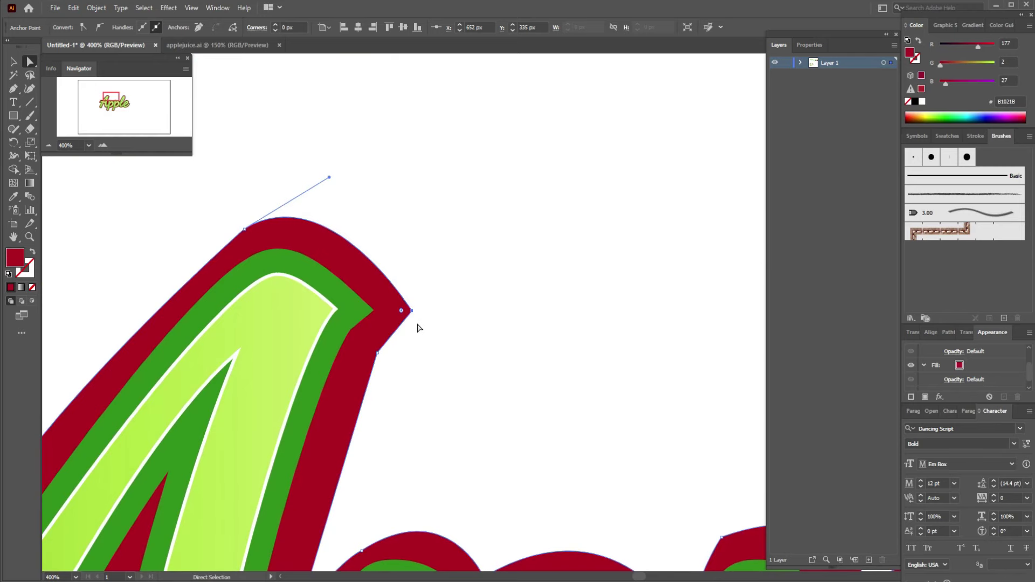
scroll(377, 345, "down", 4)
scroll(323, 329, "left", 5)
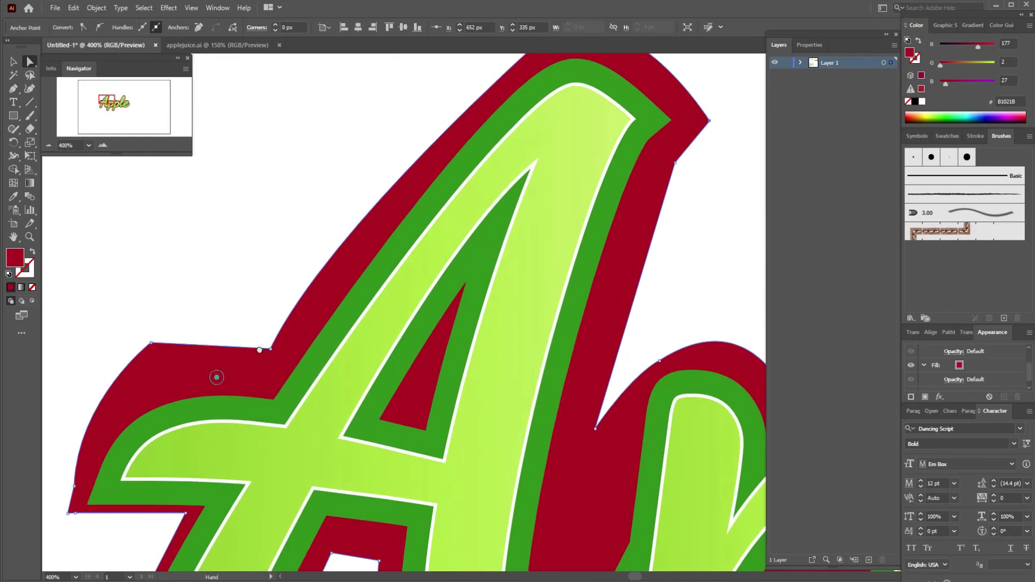
scroll(294, 330, "down", 3)
left_click(289, 326)
left_click_drag(285, 349, 282, 354)
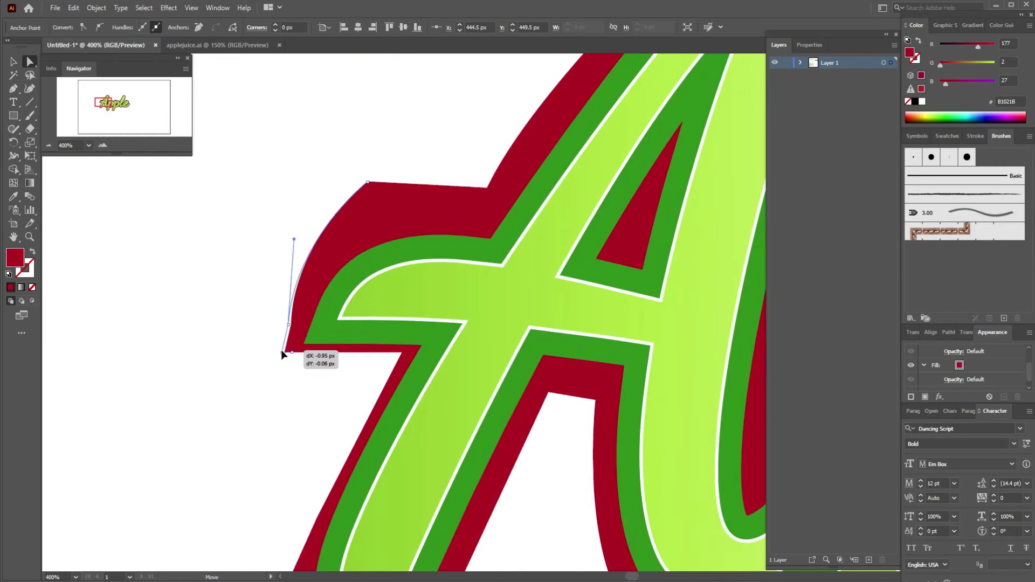
left_click_drag(294, 239, 301, 240)
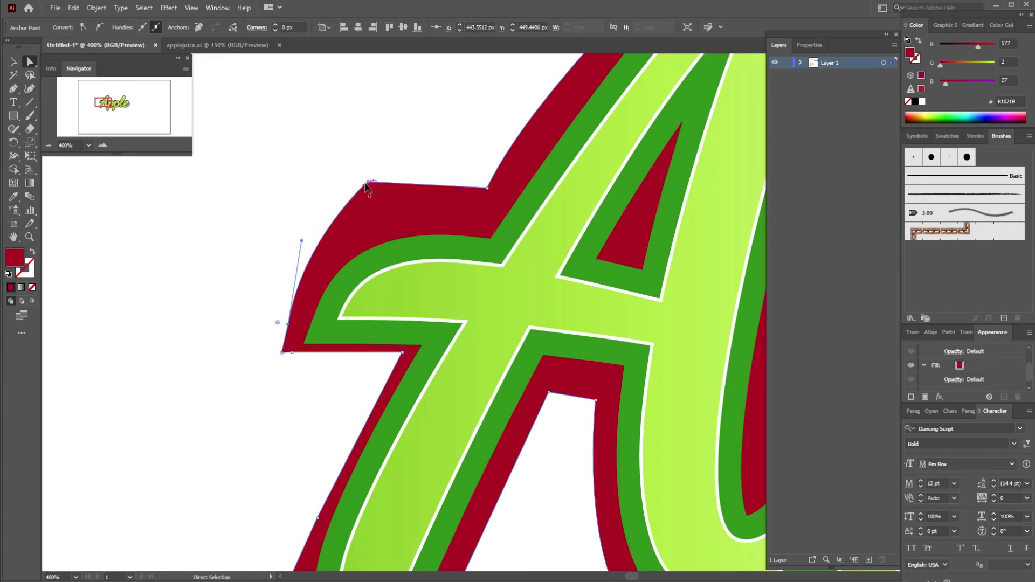
left_click_drag(371, 196, 421, 287)
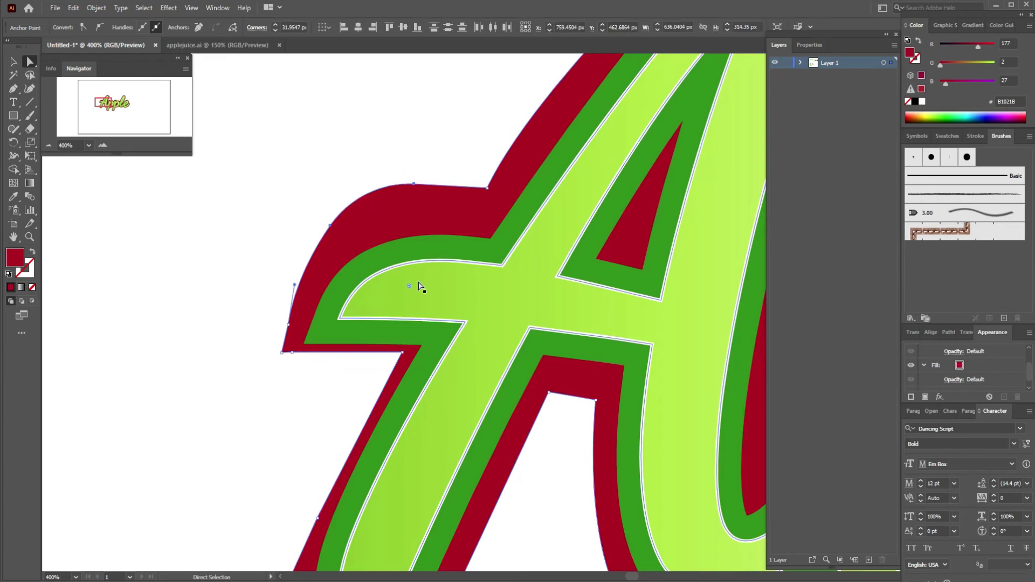
scroll(449, 474, "down", 5)
scroll(490, 342, "down", 5)
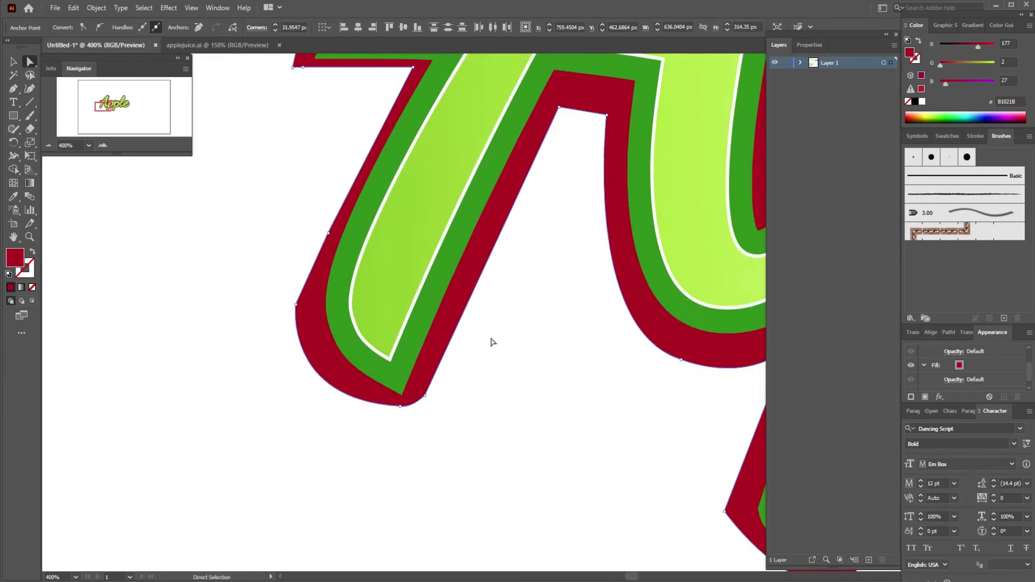
scroll(543, 266, "up", 5)
scroll(456, 215, "up", 5)
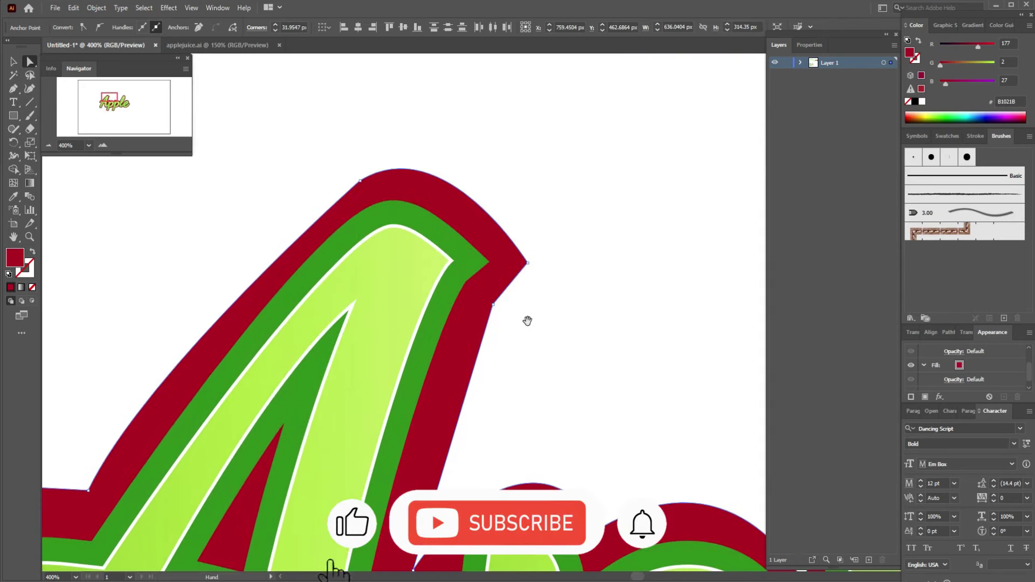
- Select the anchors atop both p outlines and at the e's tip
left_click_drag(526, 333, 482, 144)
left_click(432, 315)
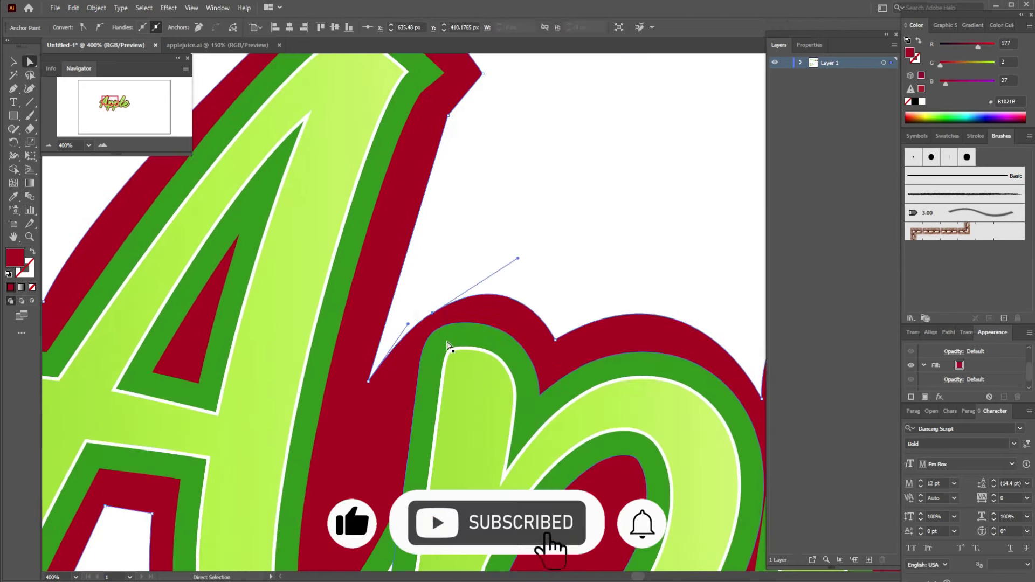
left_click_drag(621, 328, 439, 220)
left_click_drag(628, 194, 527, 227)
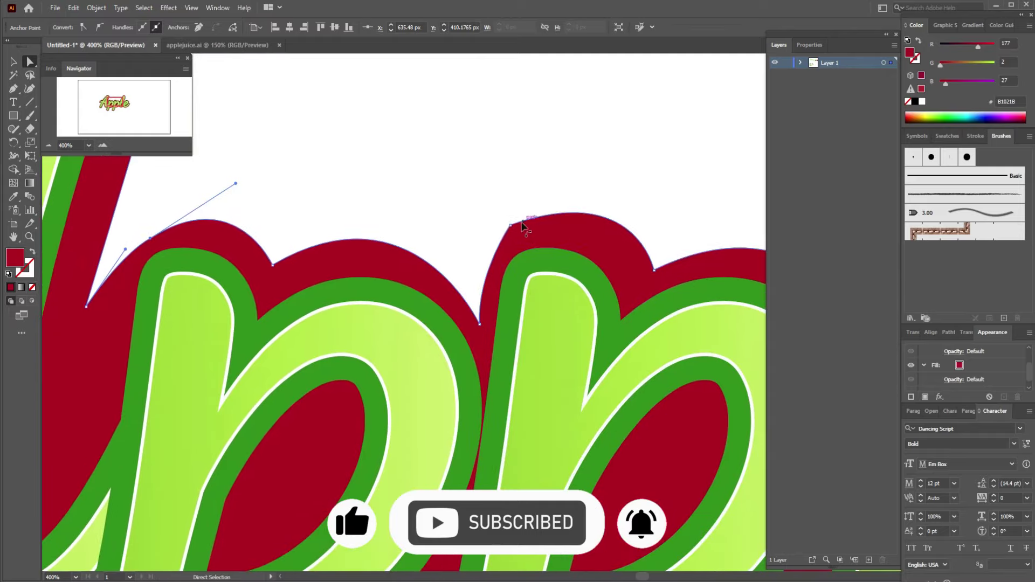
left_click(511, 225)
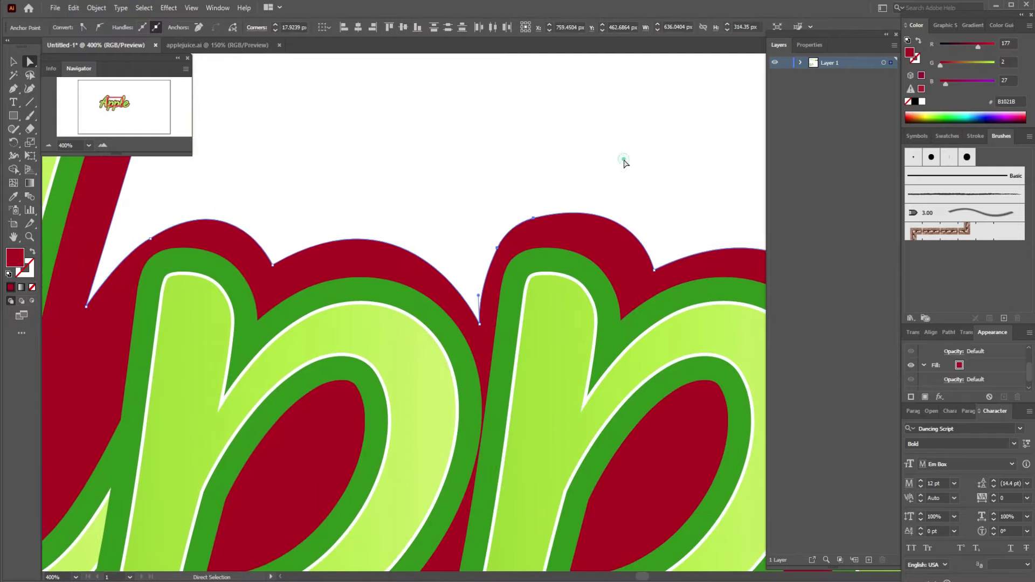
left_click_drag(701, 216, 478, 138)
left_click_drag(754, 86, 629, 143)
left_click_drag(755, 302, 680, 243)
mouse_move(700, 323)
left_mouse_down()
mouse_move(568, 227)
mouse_move(599, 89)
left_mouse_up()
left_click(642, 218)
- Reshape the red curve under the p descender, pulling it left and straightening it along the stem
left_click_drag(492, 439, 703, 285)
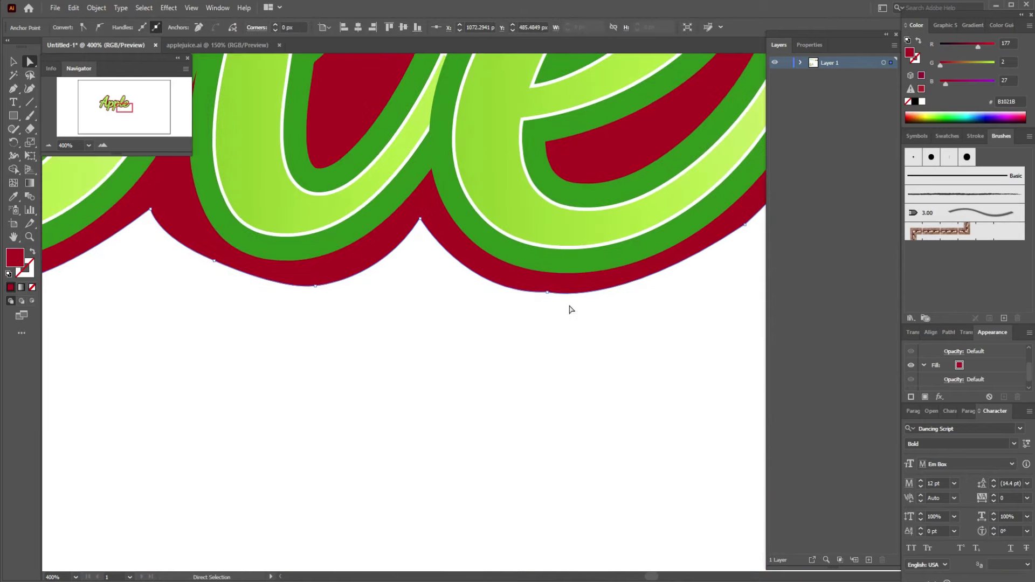
left_click(546, 293)
left_click_drag(363, 349, 605, 377)
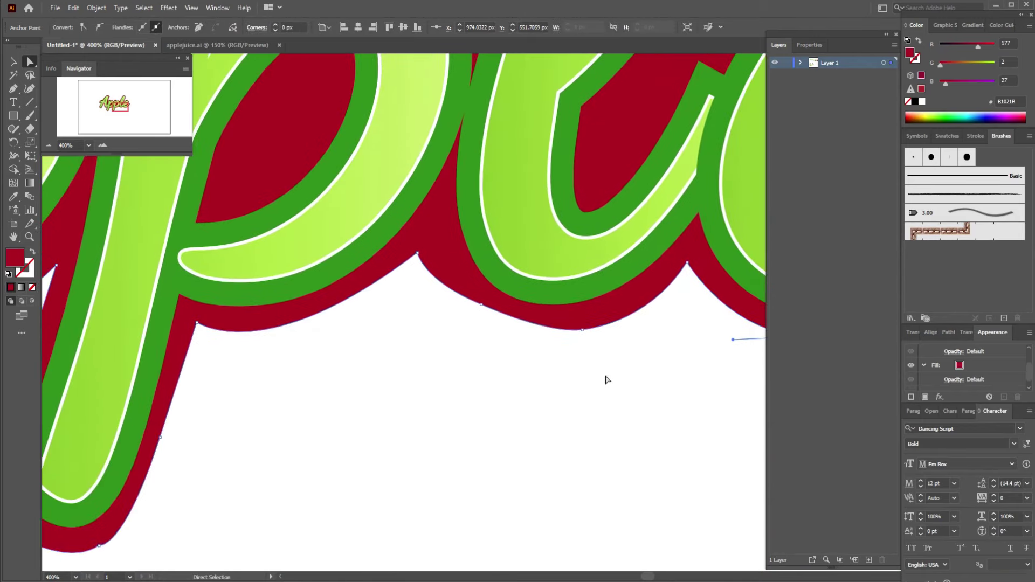
left_click(493, 352)
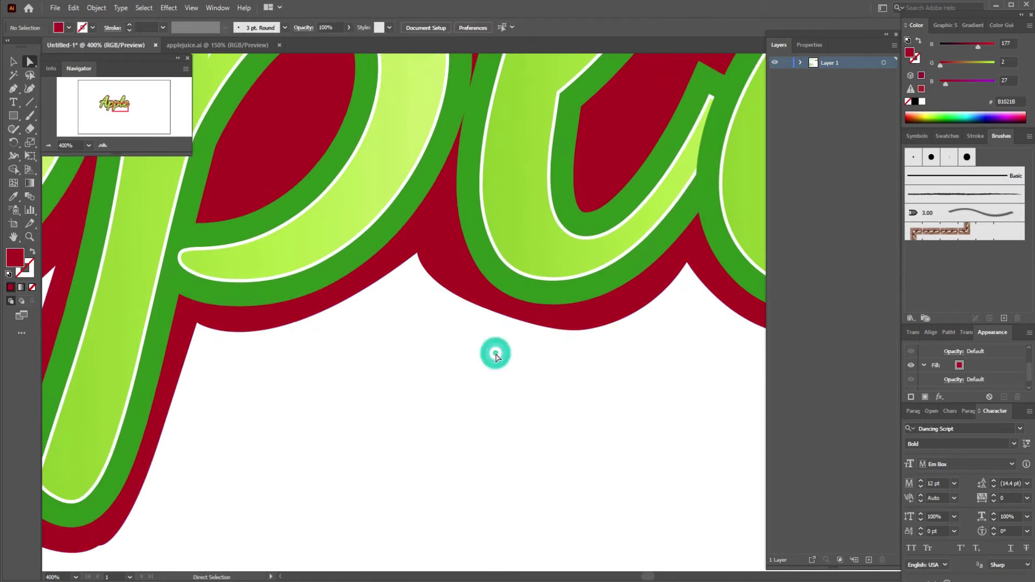
left_click_drag(200, 428, 512, 244)
left_click(412, 361)
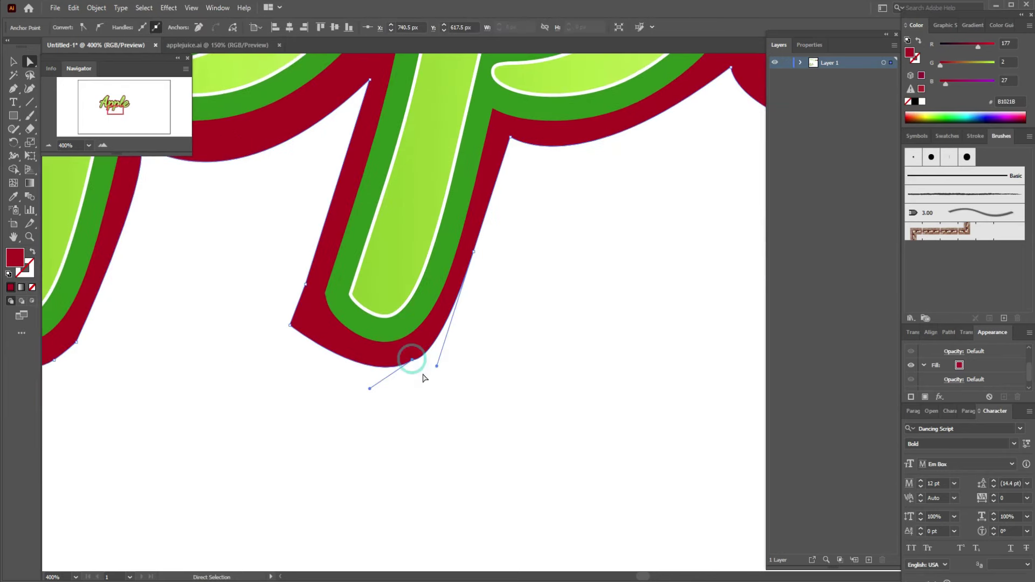
left_click(472, 365)
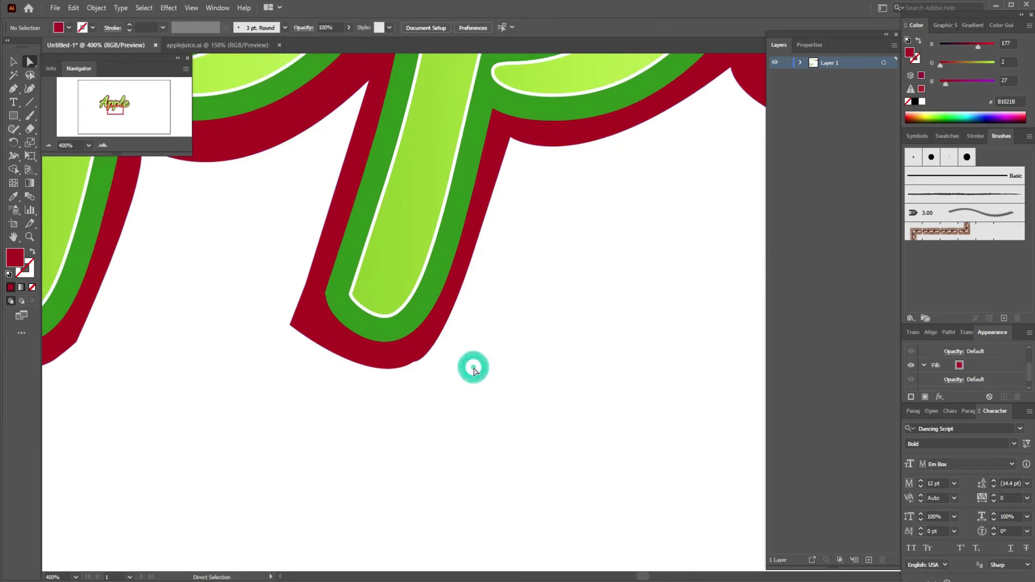
left_click(423, 365)
left_click_drag(370, 393, 347, 393)
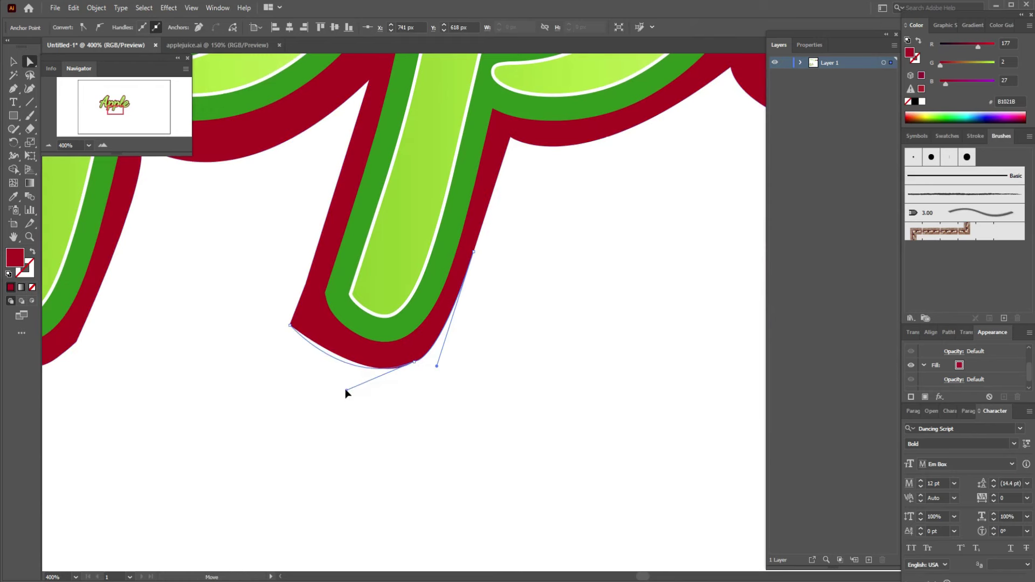
left_click(421, 392)
left_click(413, 361)
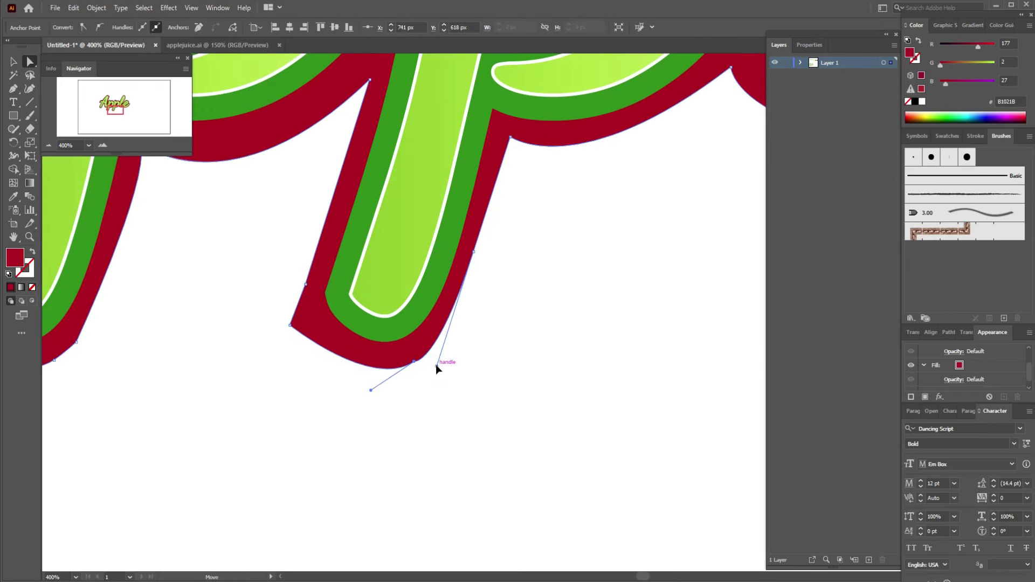
left_click_drag(439, 365, 434, 359)
left_click(457, 358)
- Adjust the short red curve between the stems and select the descender's bottom anchor
scroll(432, 350, "up", 3)
scroll(432, 351, "left", 4)
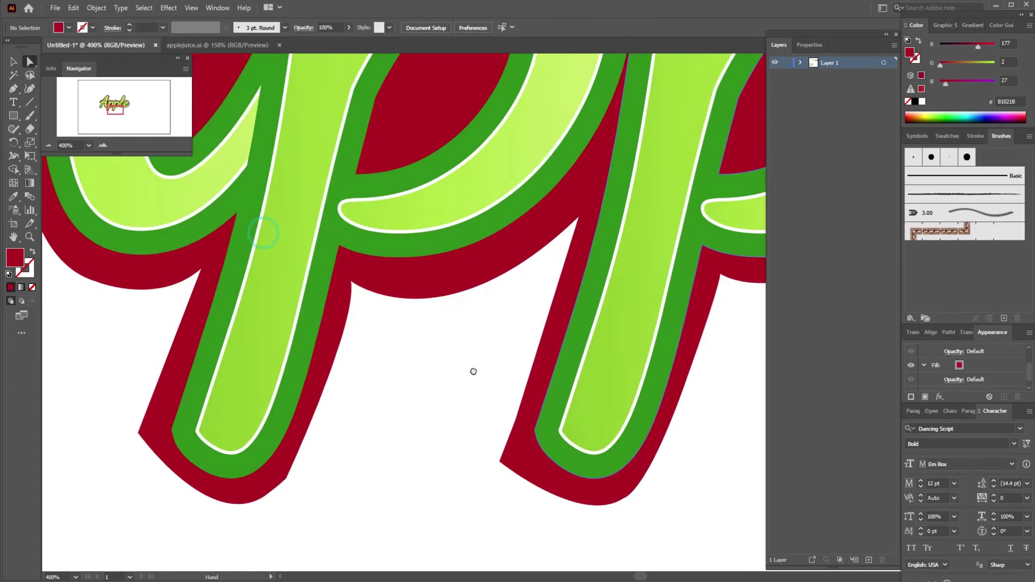
left_click(351, 282)
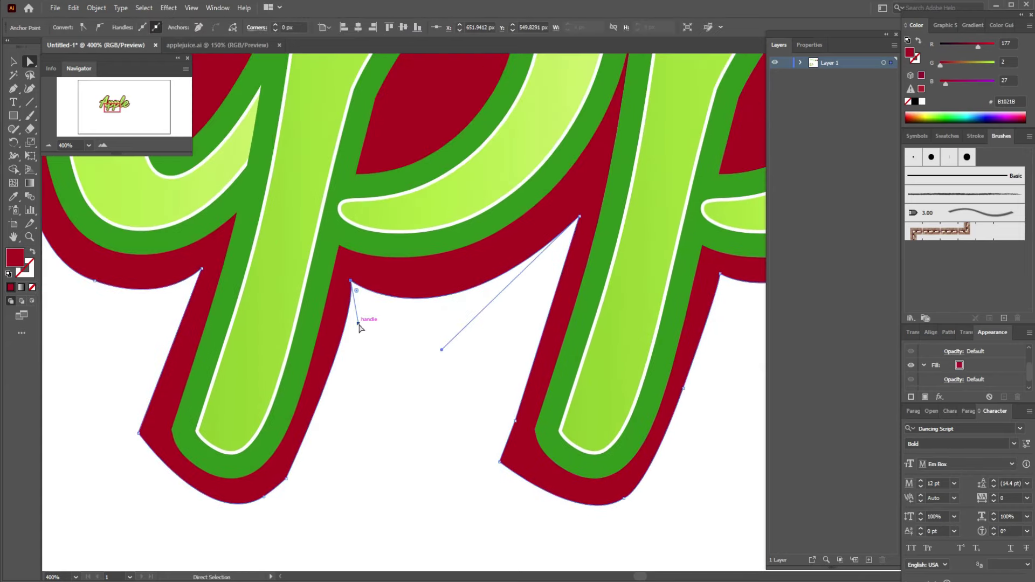
left_click_drag(359, 325, 355, 328)
scroll(345, 453, "down", 3)
scroll(333, 462, "left", 3)
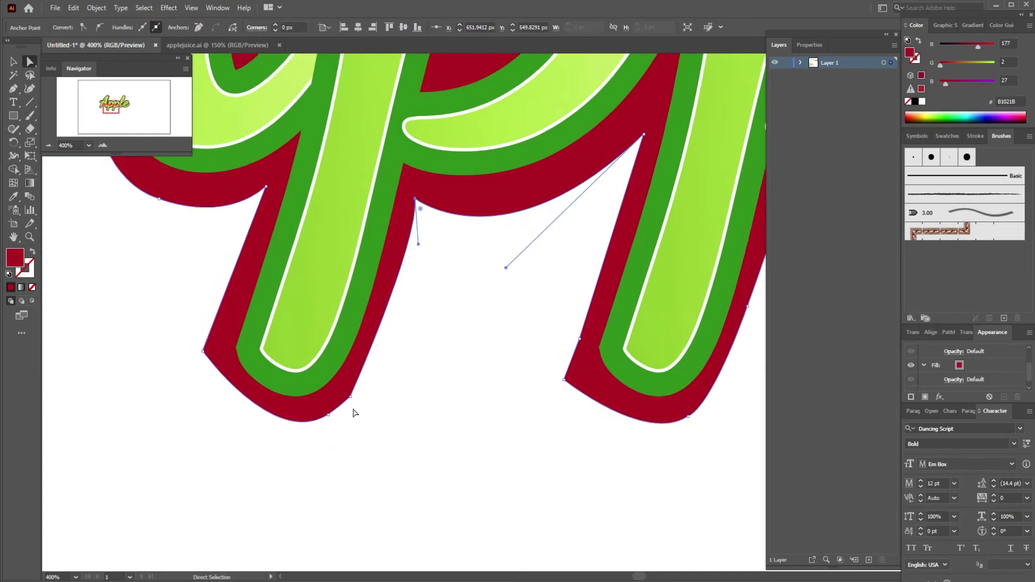
left_click(350, 396)
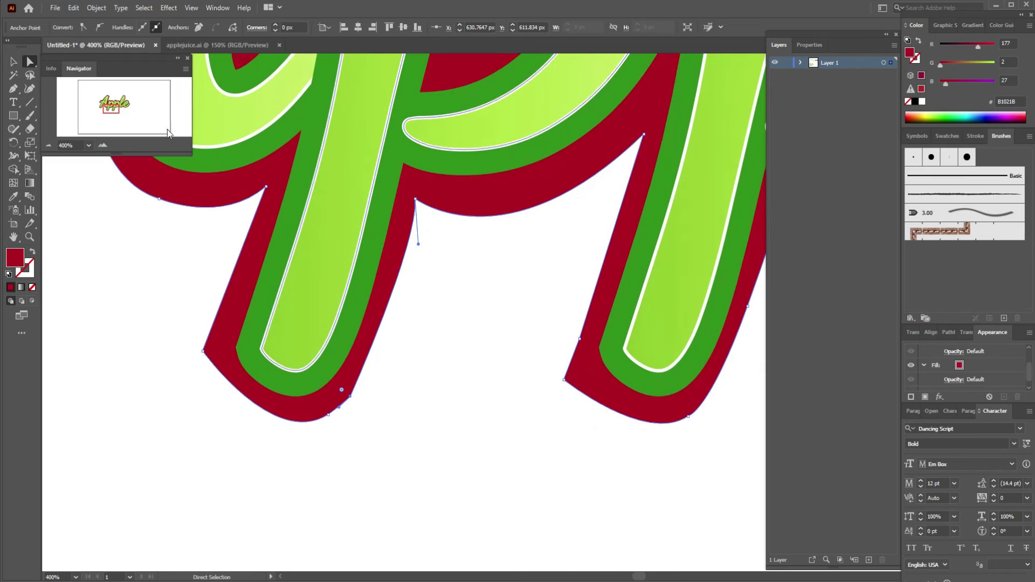
- Add an anchor on the red edge, push it right to slim the edge, and round the bottom corner
left_click(14, 88)
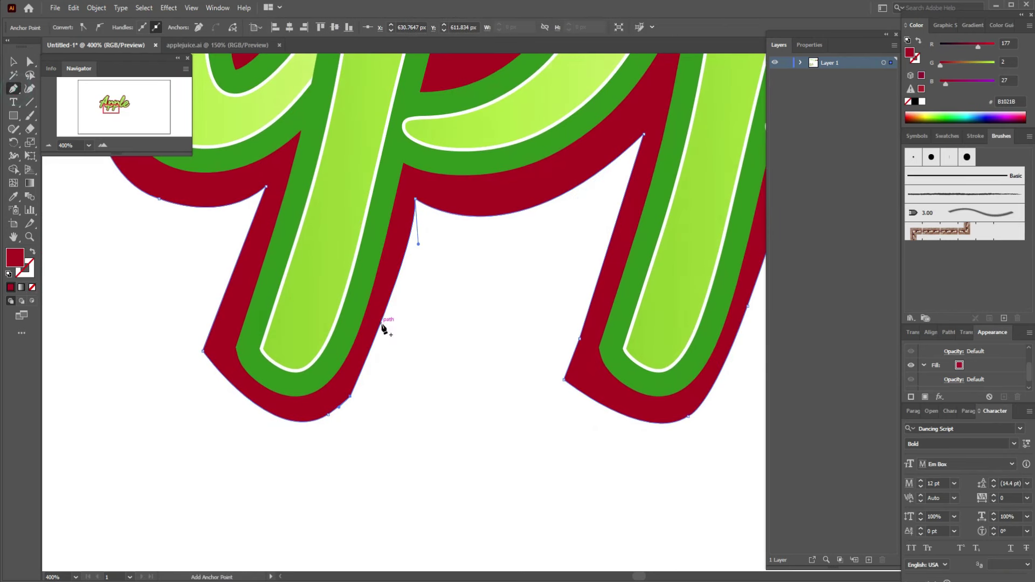
left_click(380, 324)
left_click(30, 62)
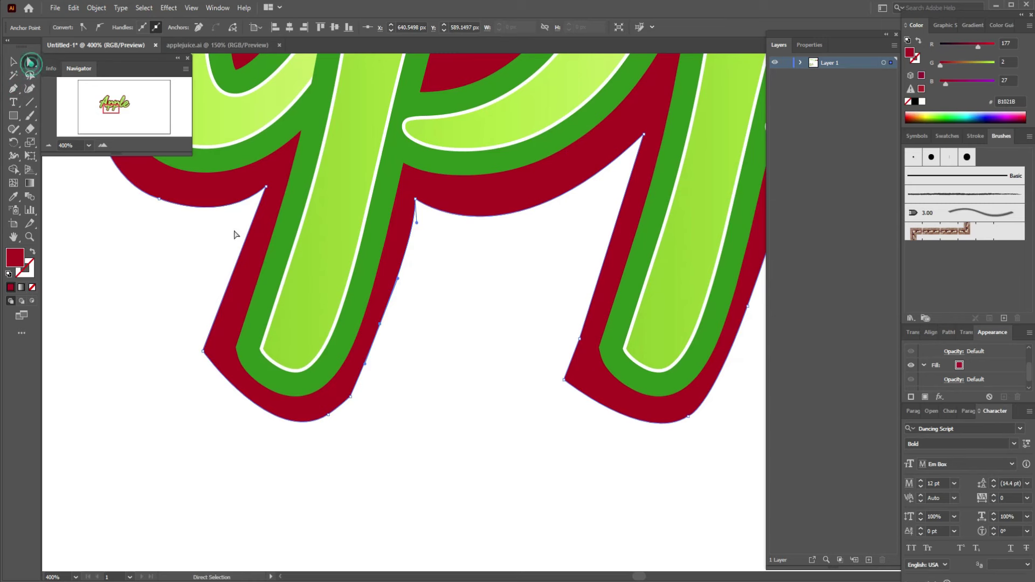
left_click_drag(381, 324, 386, 326)
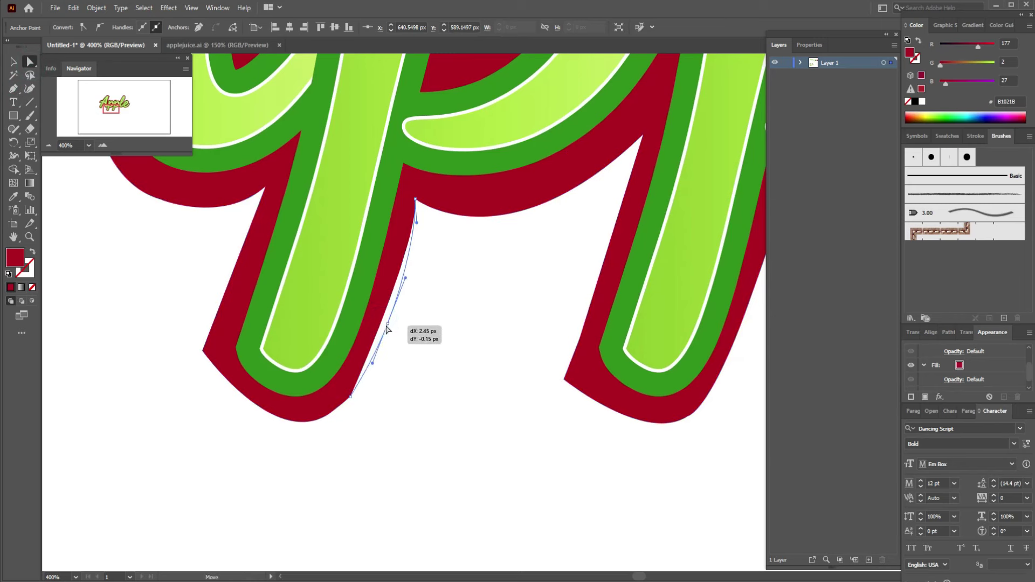
left_click(405, 348)
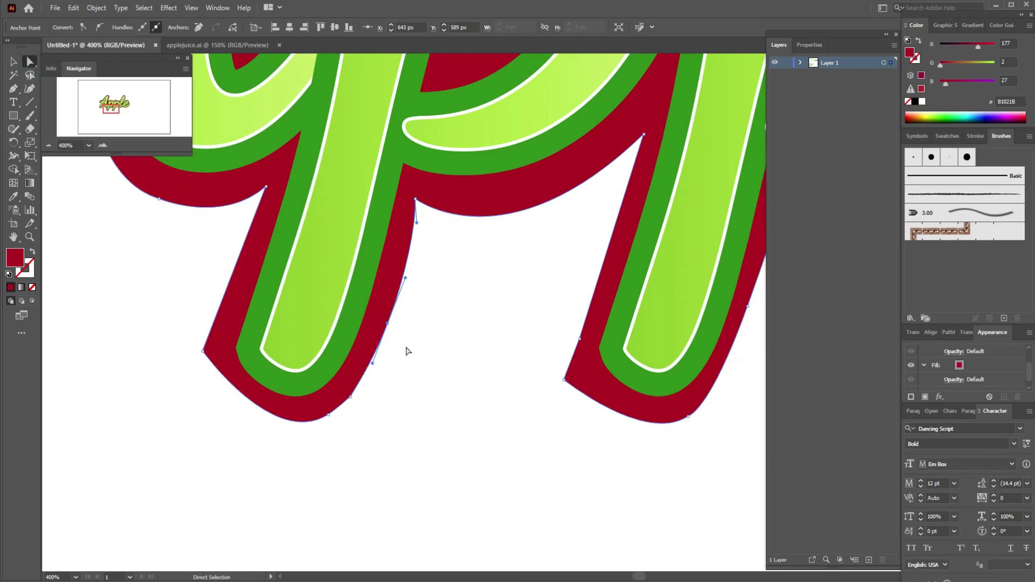
left_click(351, 398)
left_click(351, 397)
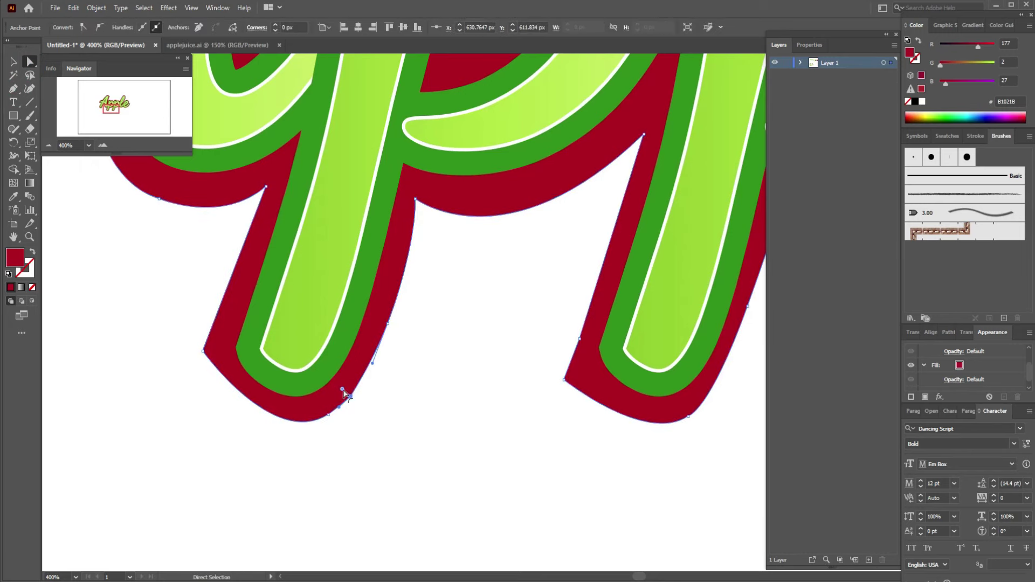
left_click(419, 416)
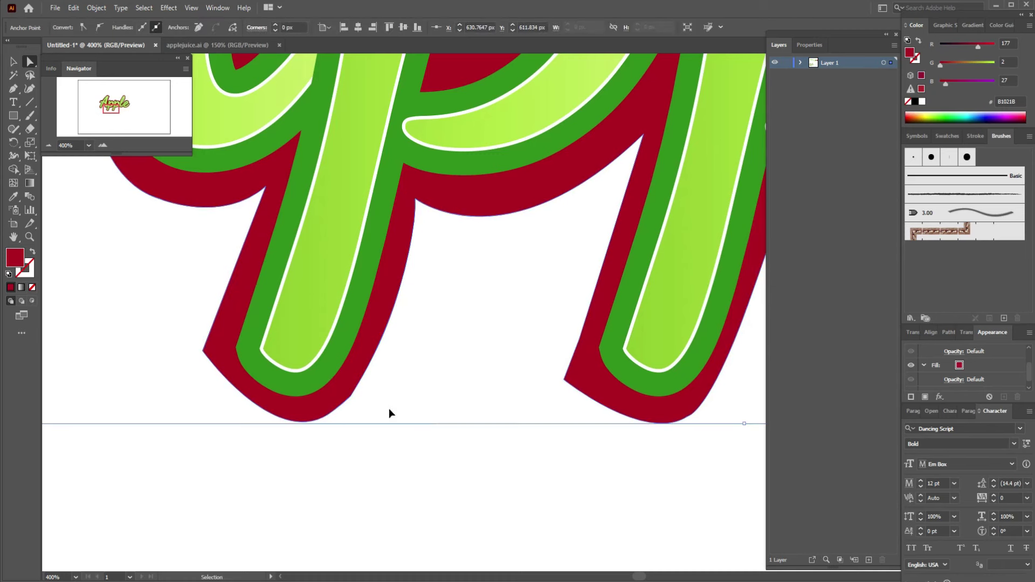
left_click_drag(342, 390, 340, 389)
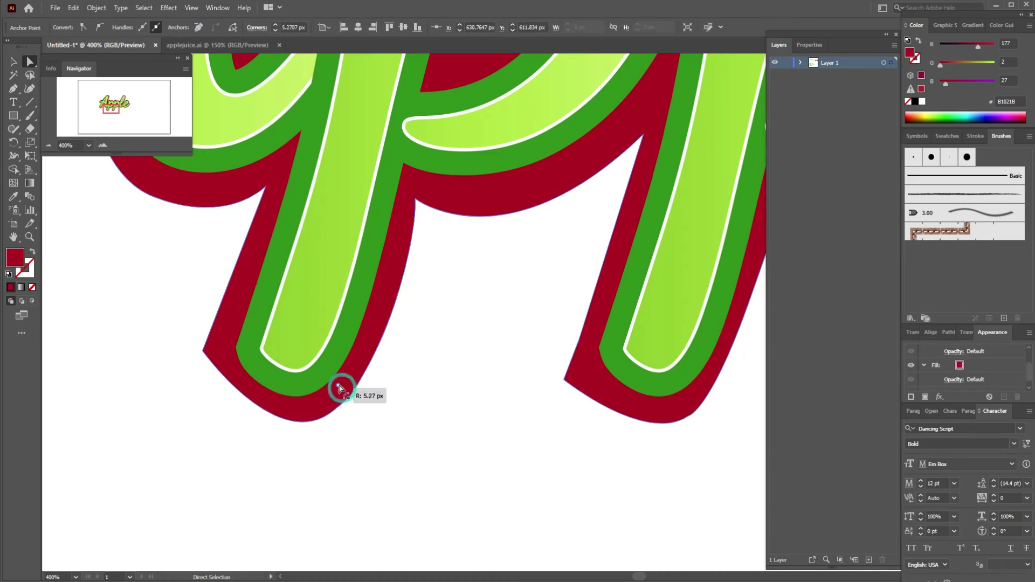
left_click(391, 403)
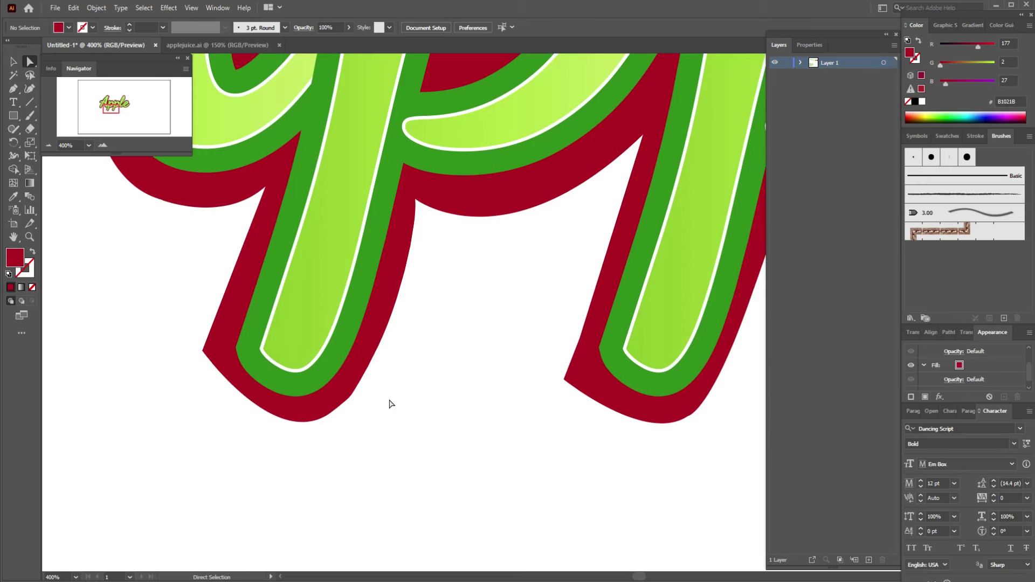
- Nudge the anchor near the right stem and select anchors on the lower-right red curve
left_click(644, 134)
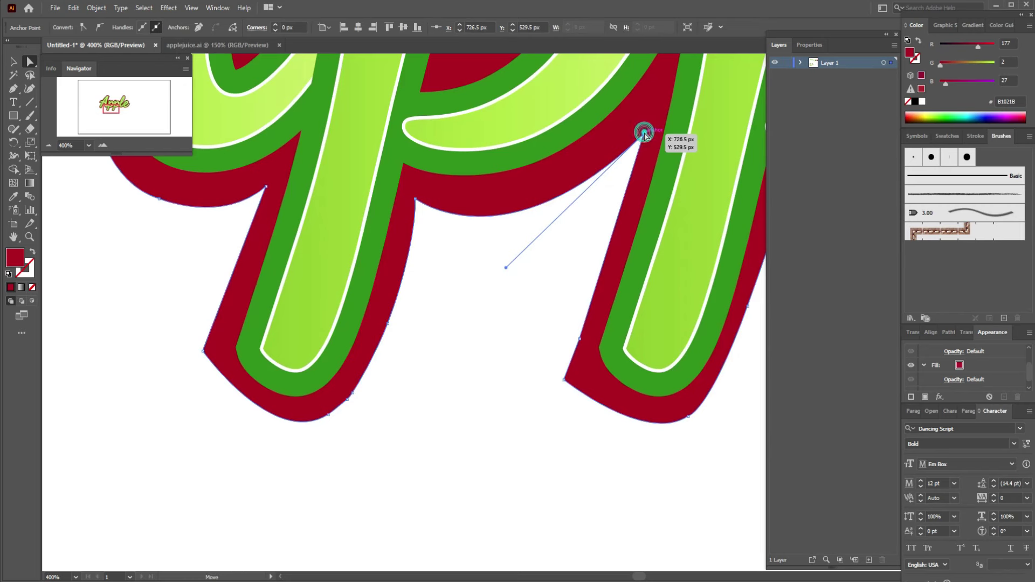
left_click_drag(644, 134, 642, 129)
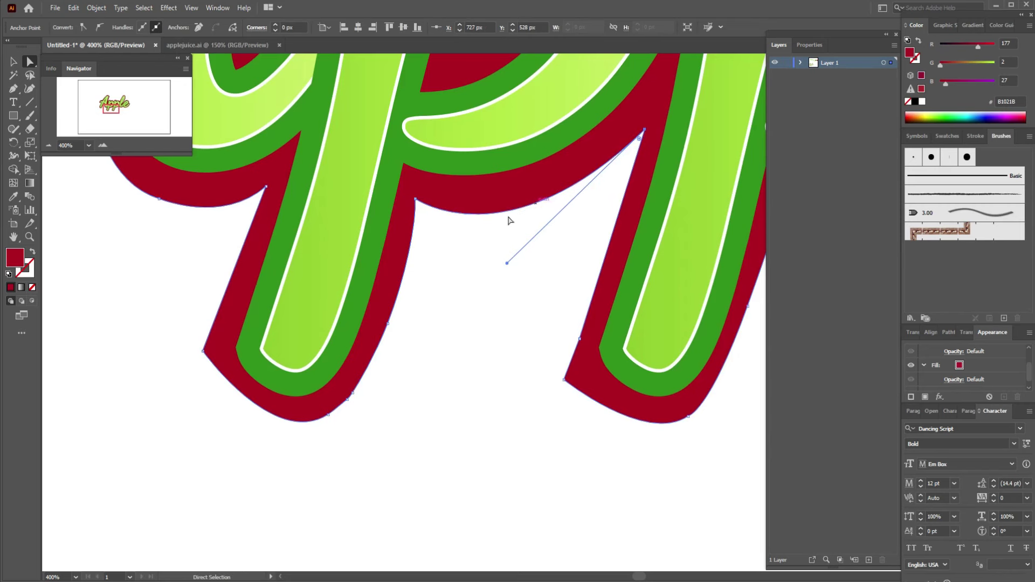
left_click(431, 379)
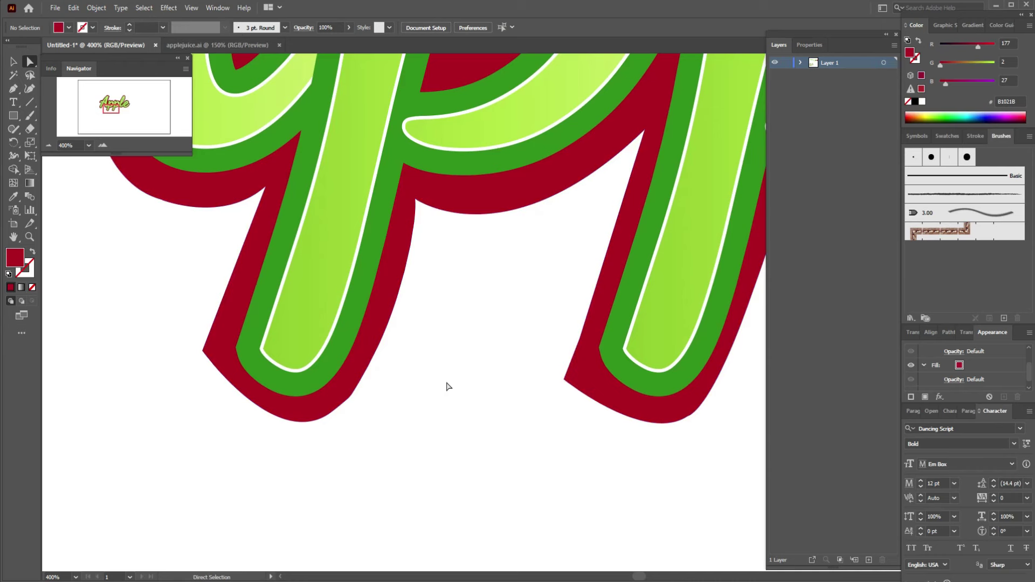
left_click(349, 400)
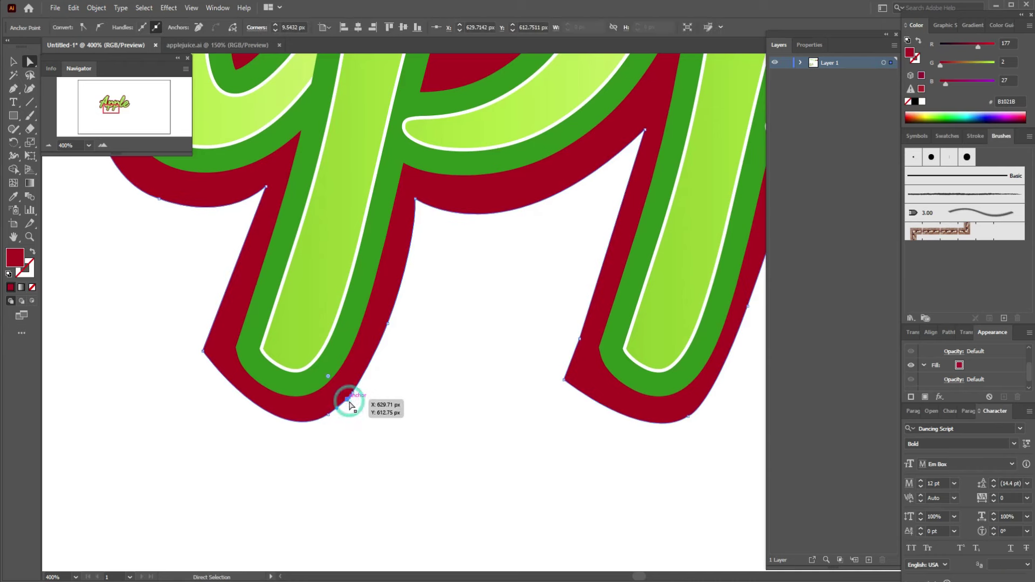
key("ctrl+plus")
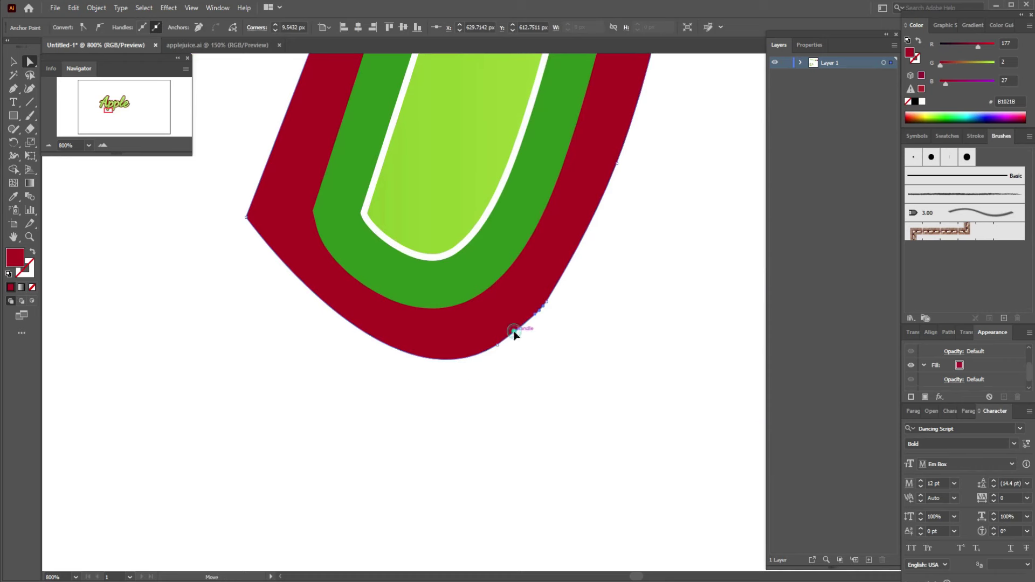
left_click(554, 338)
left_click_drag(554, 338, 509, 305)
left_click(553, 326)
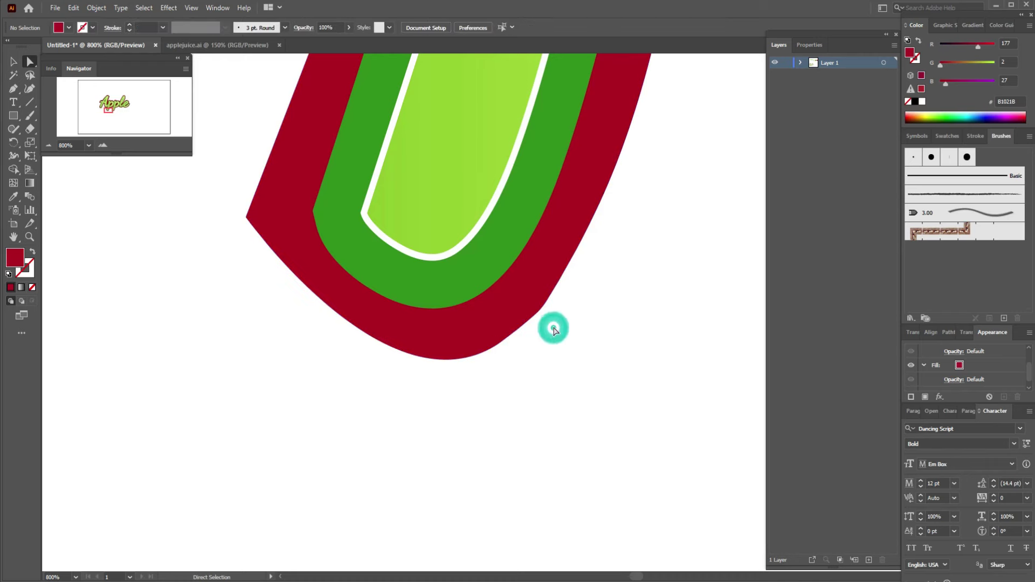
left_click(534, 318)
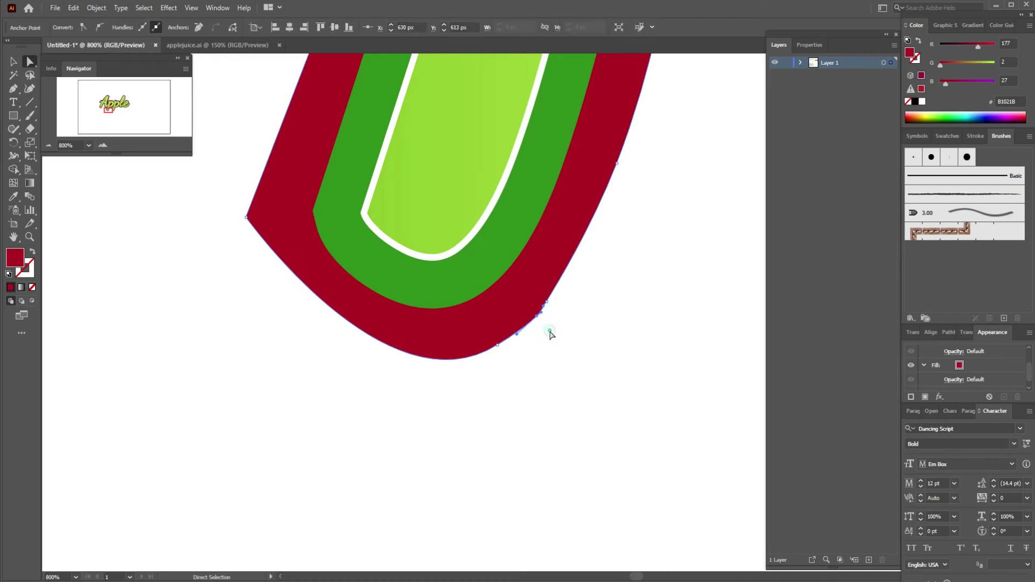
- Draw a curved red shape inside the l's loop with the Pen tool
key("ctrl+1")
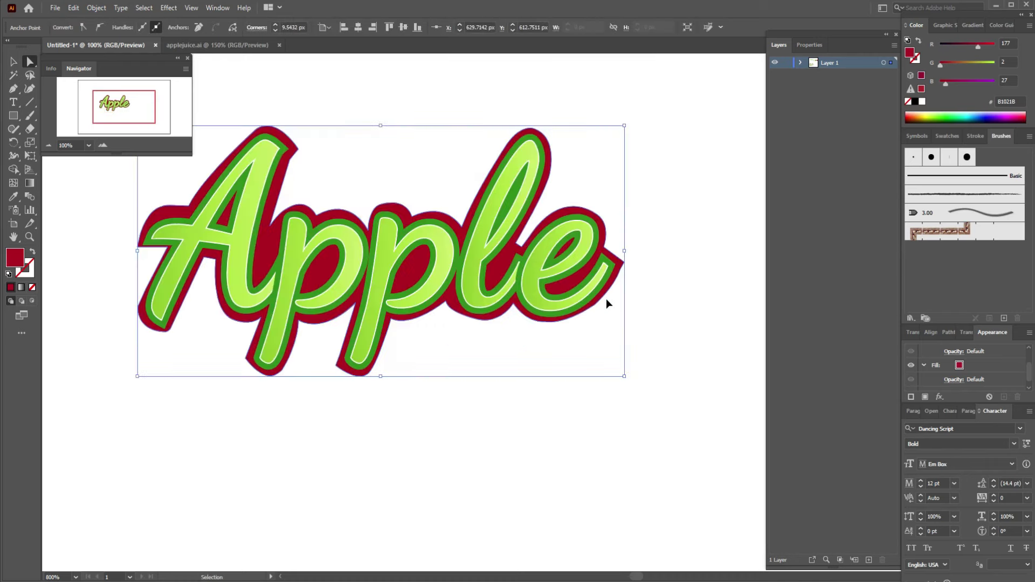
left_click(680, 269)
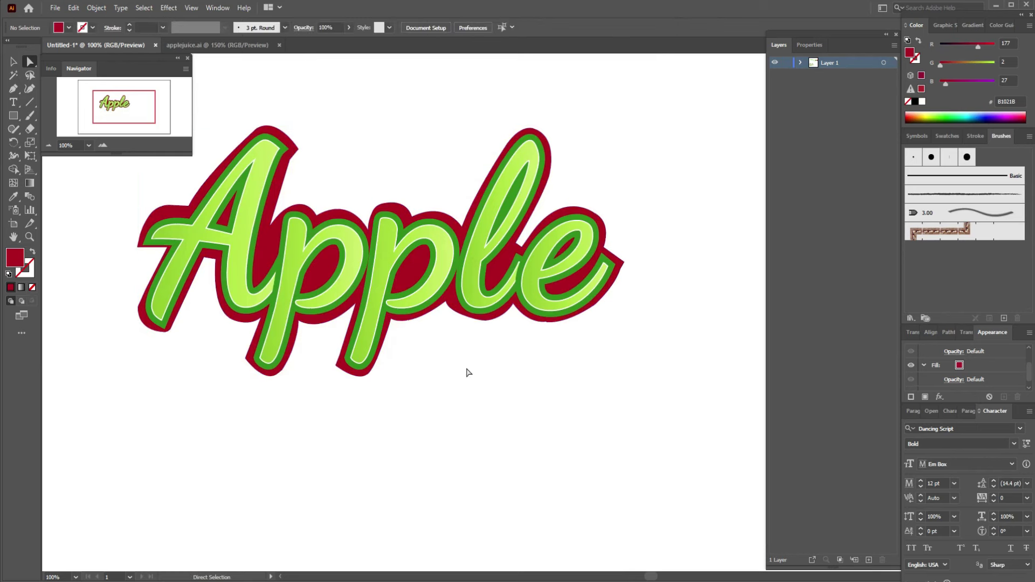
key("ctrl+equal")
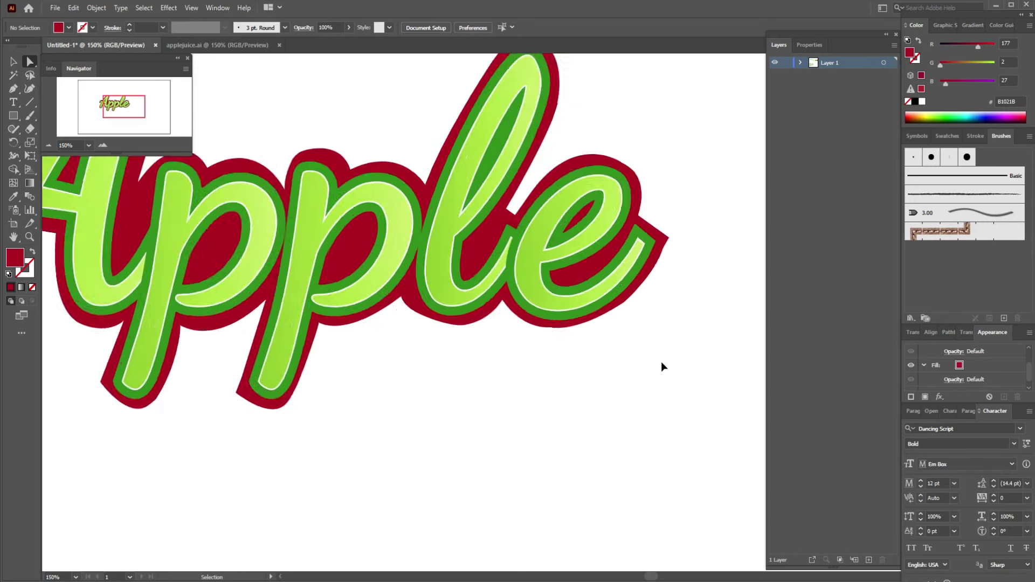
key("ctrl+equal")
left_click_drag(589, 111, 585, 122)
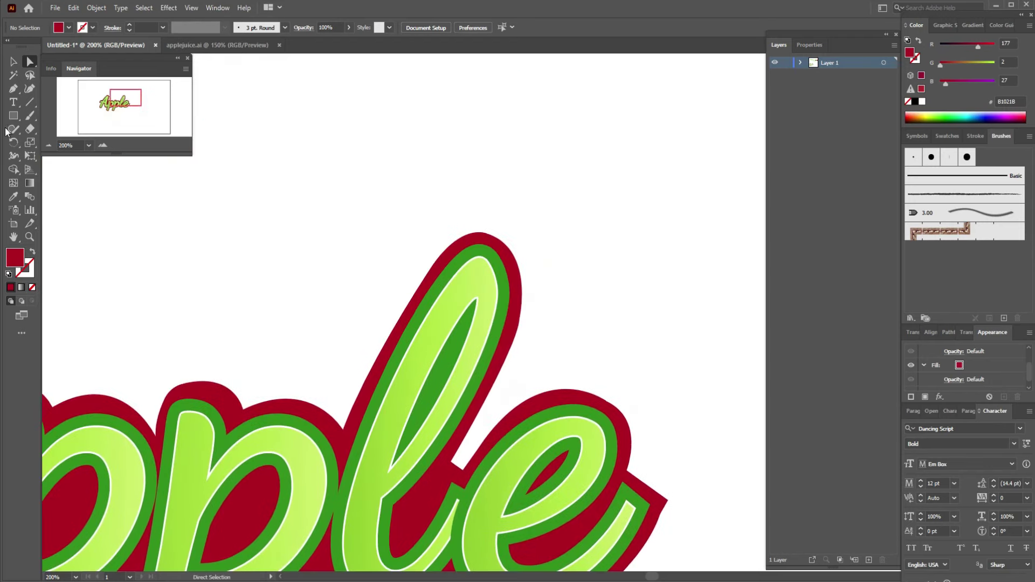
left_click(14, 89)
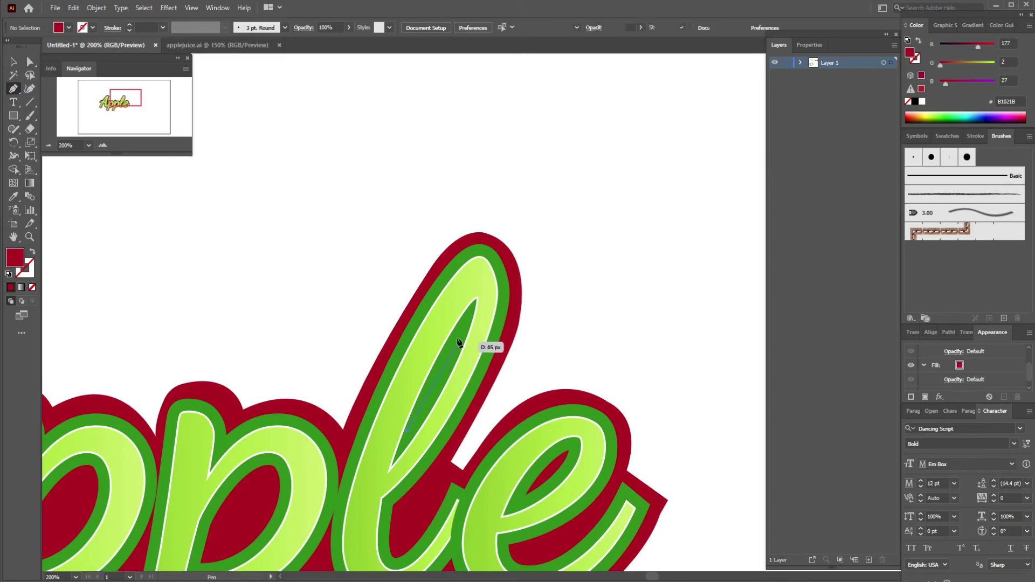
left_click(465, 323)
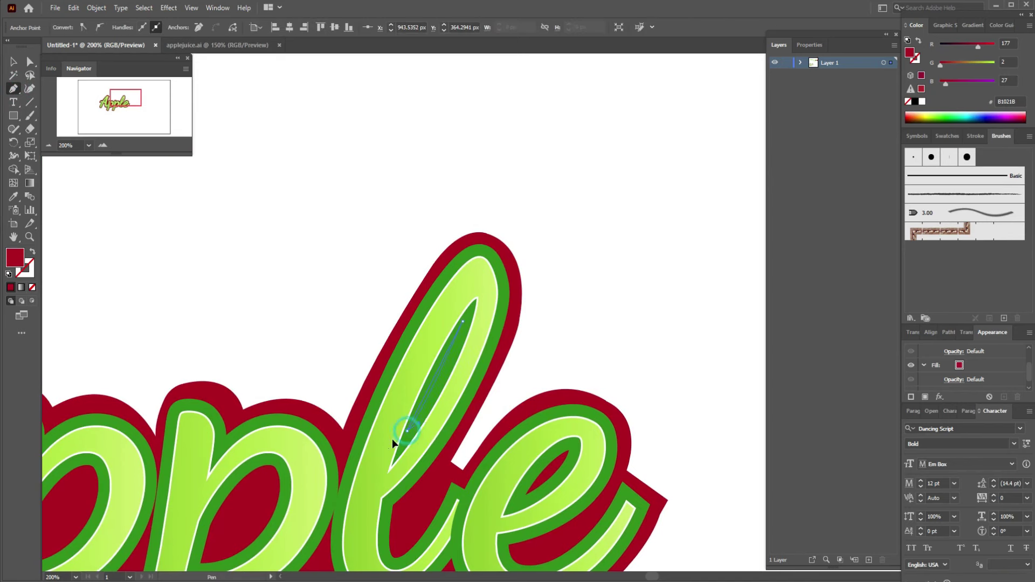
left_click_drag(408, 431, 381, 451)
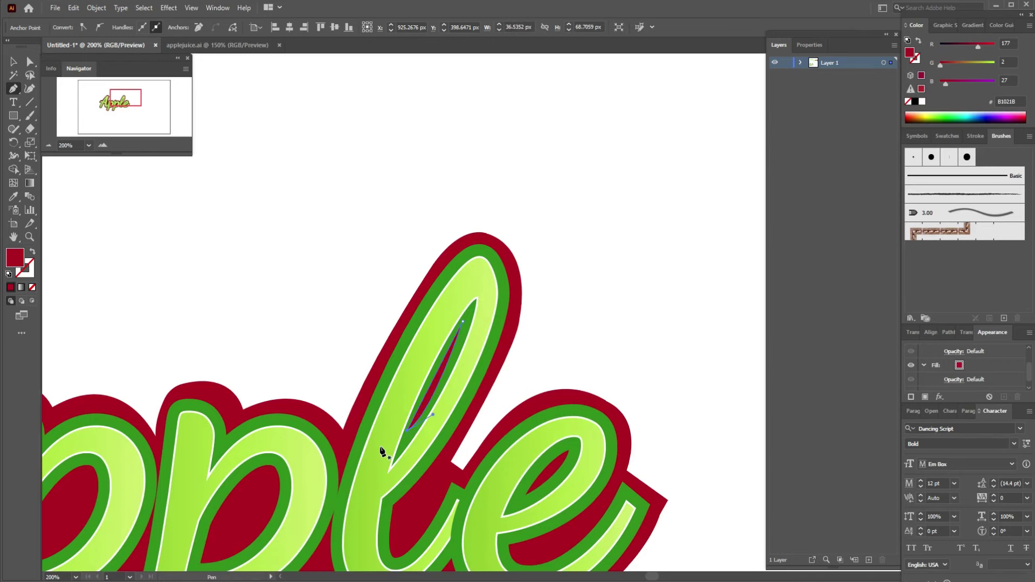
- Undo closing the sliver and move its top anchor up and to the right
key("ctrl+plus")
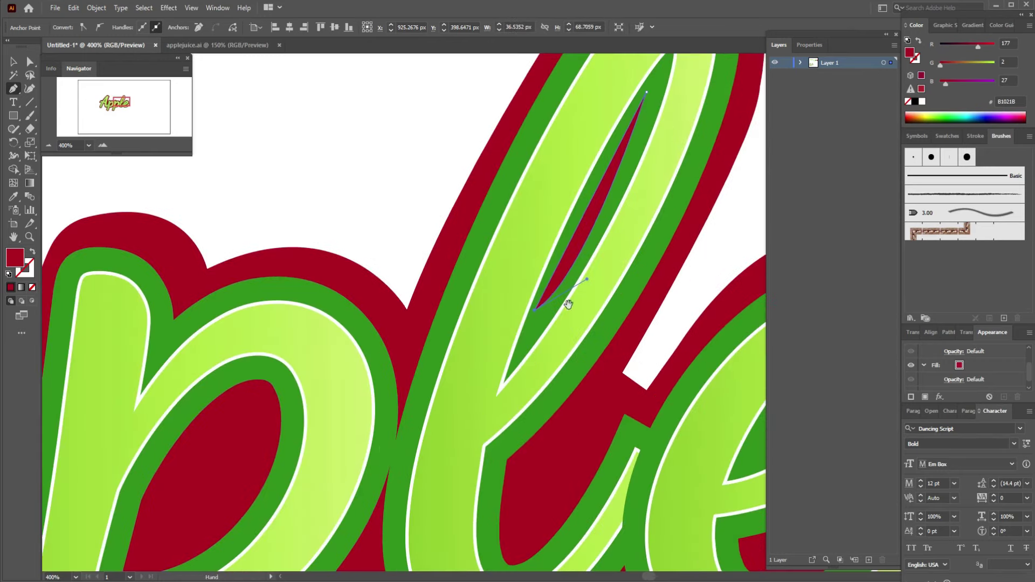
left_click_drag(569, 305, 390, 516)
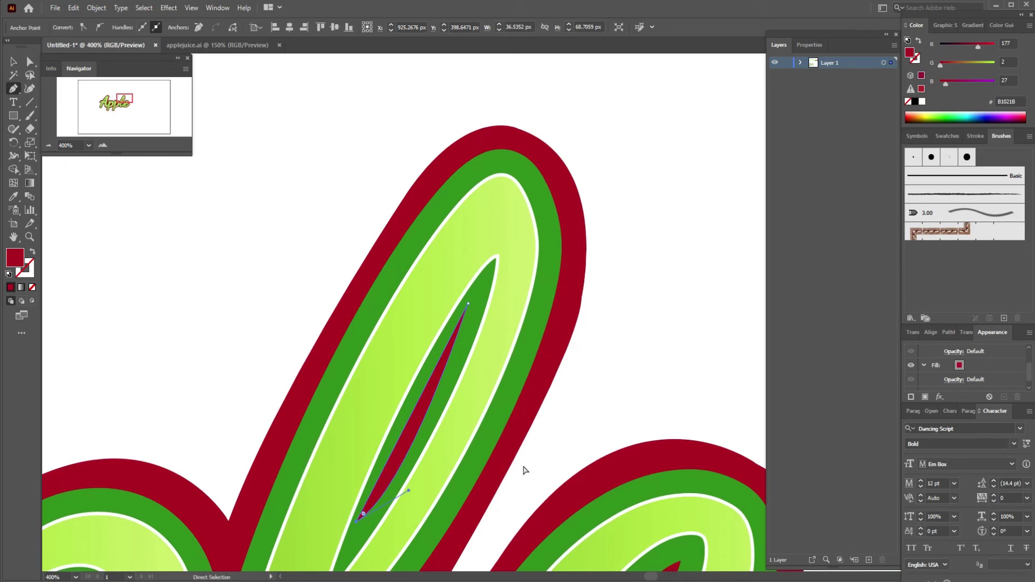
key("ctrl+z")
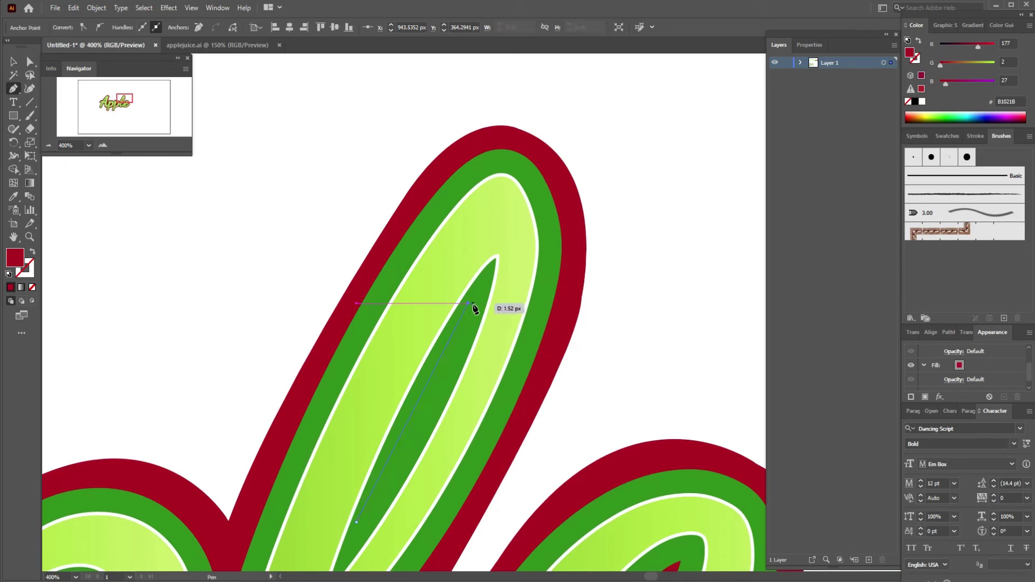
key("ctrl")
left_click_drag(473, 308, 481, 300)
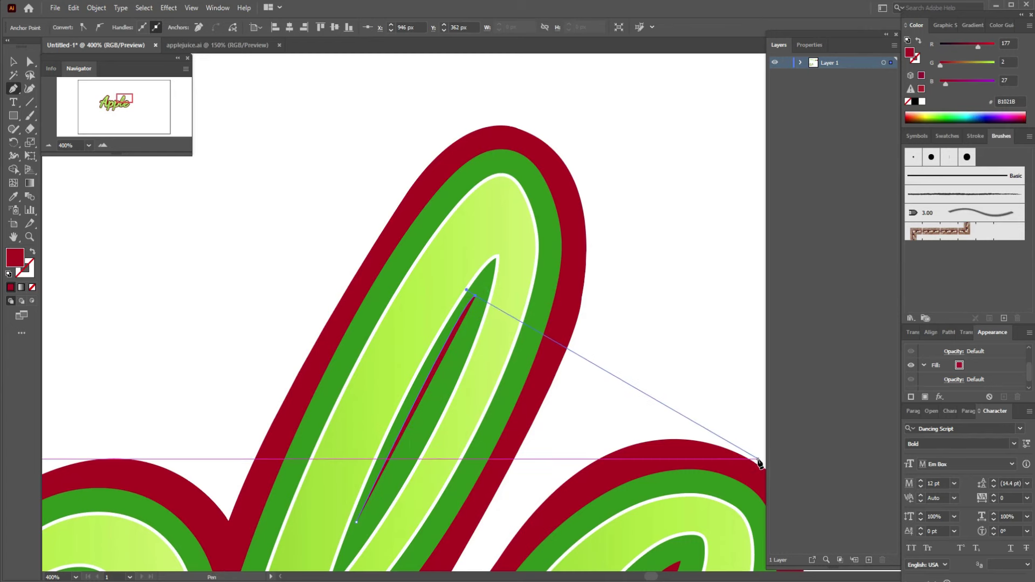
- Add a curved anchor on the sliver's inner edge and pull out its direction handle
left_click_drag(406, 398, 524, 393)
key("ctrl+equal")
key("ctrl+equal")
scroll(524, 393, "down", 3)
scroll(545, 402, "down", 3)
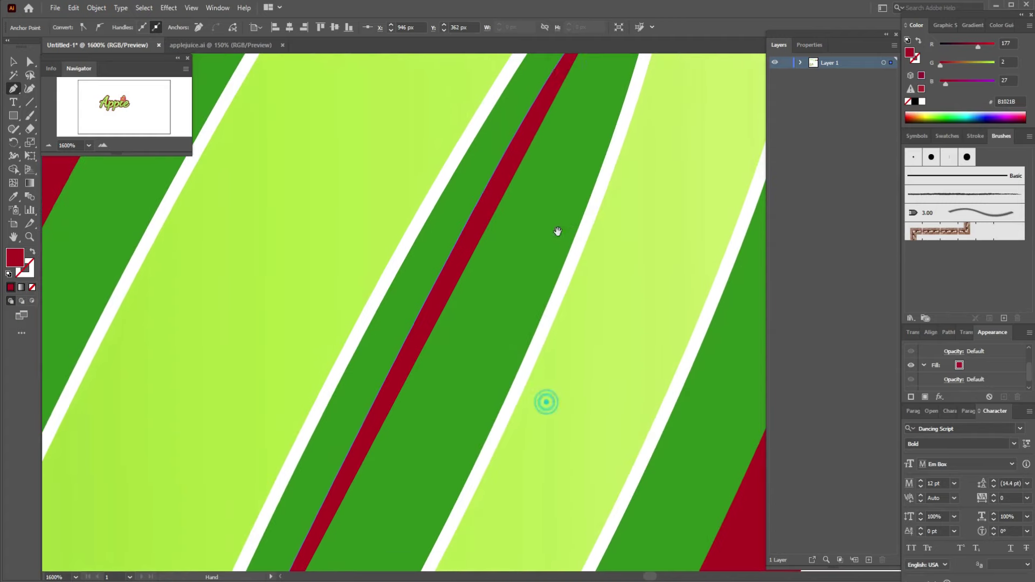
key("ctrl+minus")
scroll(561, 236, "down", 3)
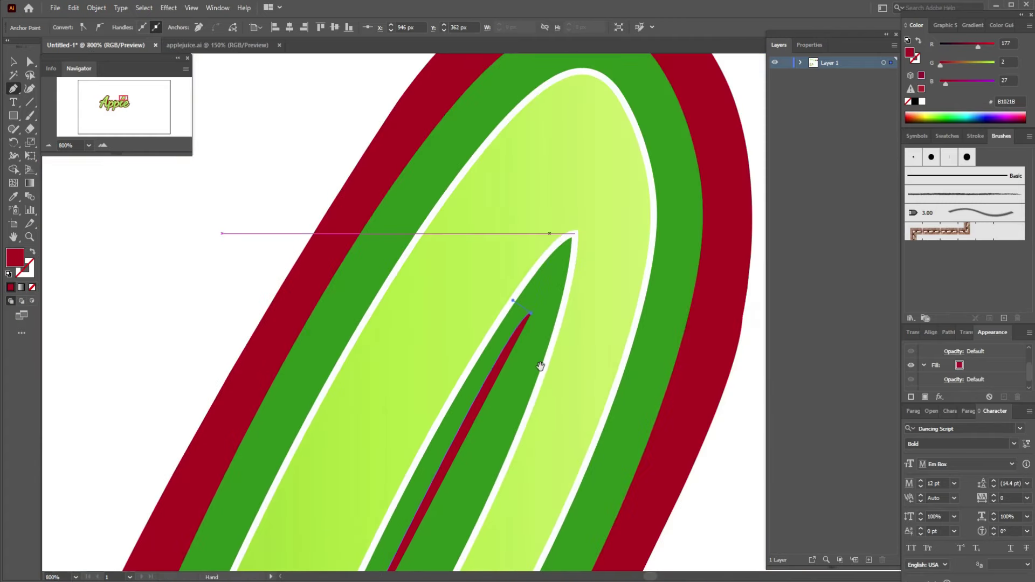
scroll(539, 365, "up", 2)
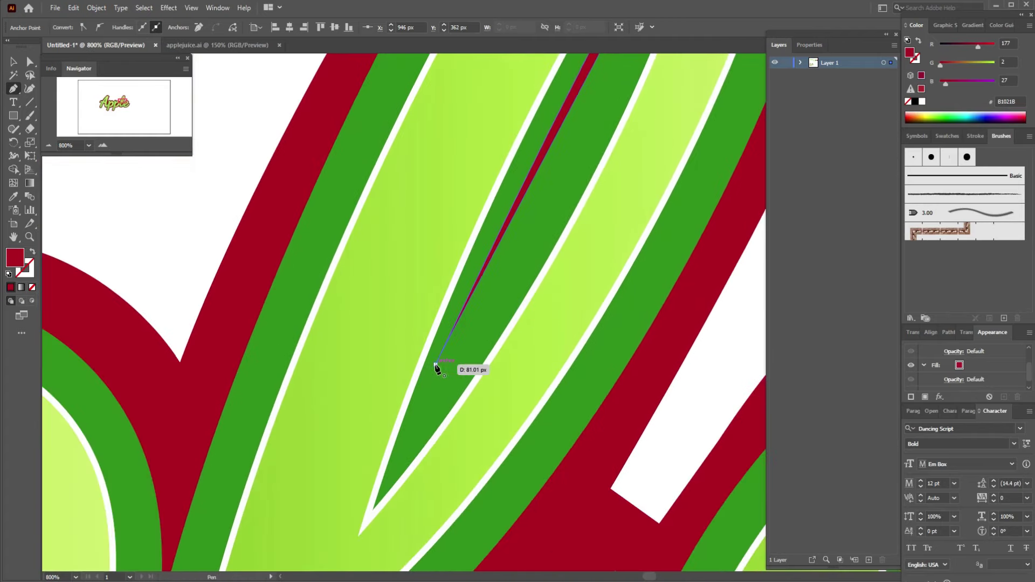
left_click_drag(435, 365, 372, 384)
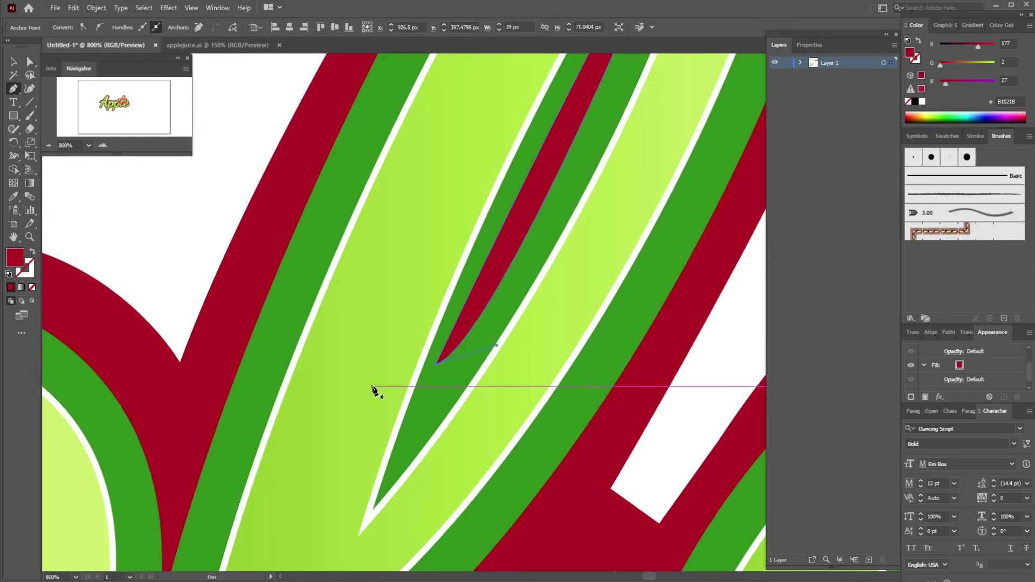
- Zoom out to the whole Apple artwork and check the small path inside the l
key("ctrl+1")
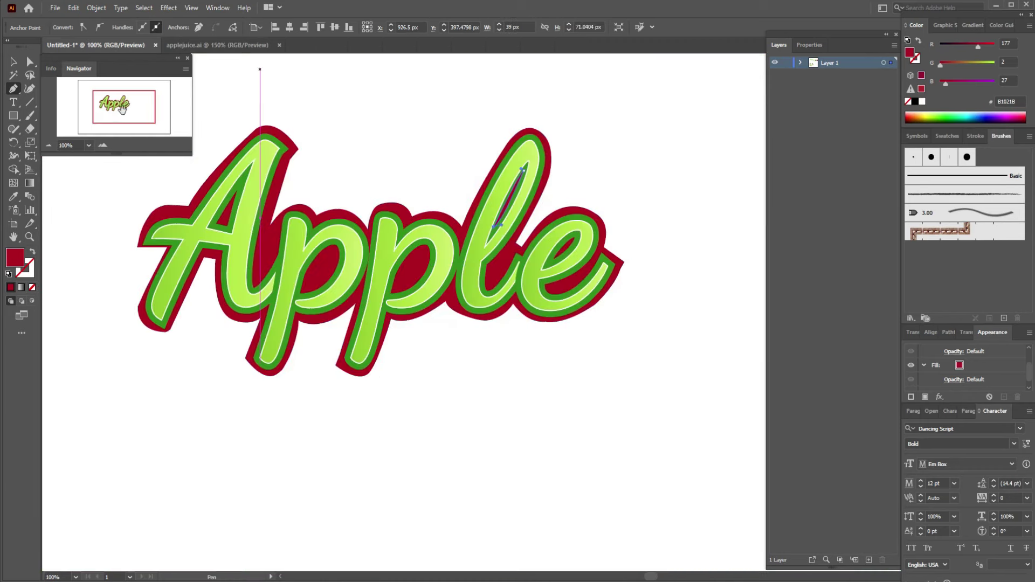
left_click(14, 61)
left_click(657, 171)
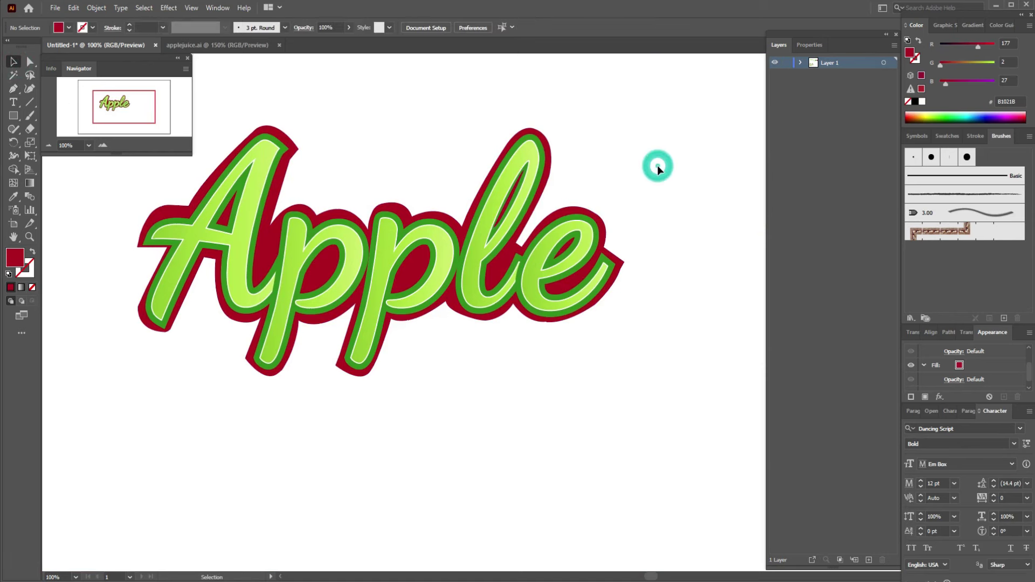
left_click(508, 201)
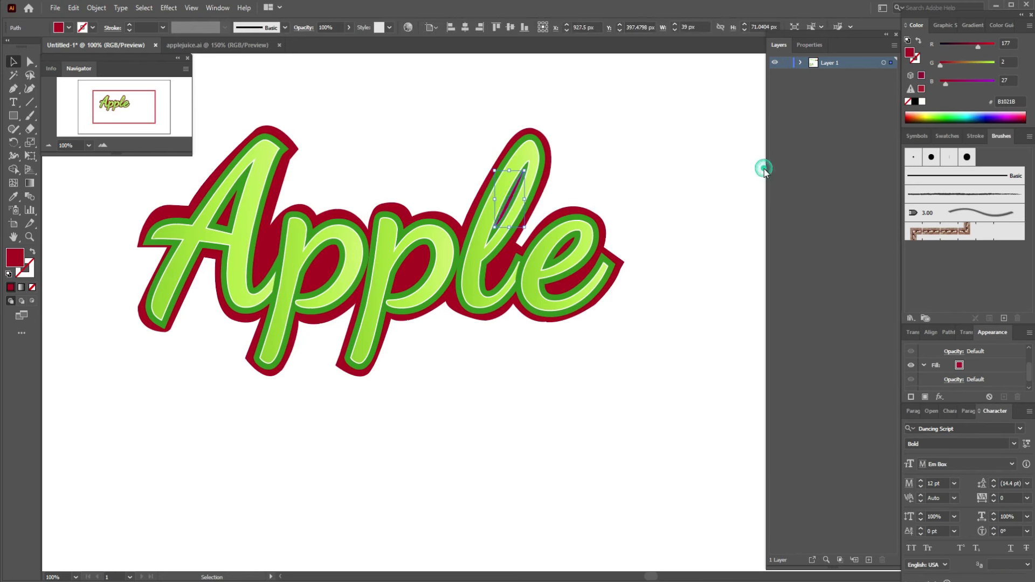
left_click(697, 167)
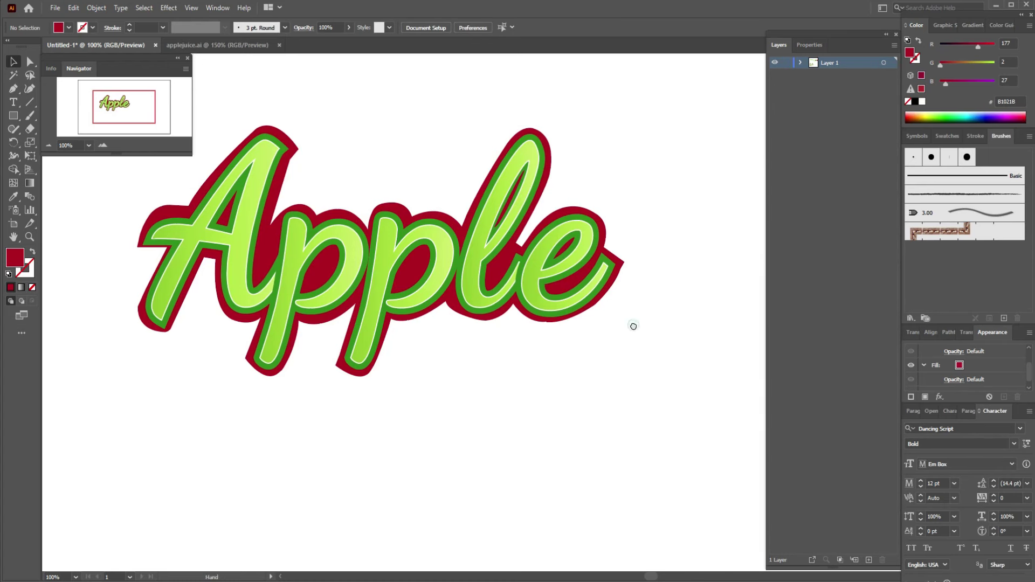
- Type the word 'Green' as a new text object above the logo
left_click_drag(635, 323, 670, 451)
left_click_drag(599, 96, 565, 346)
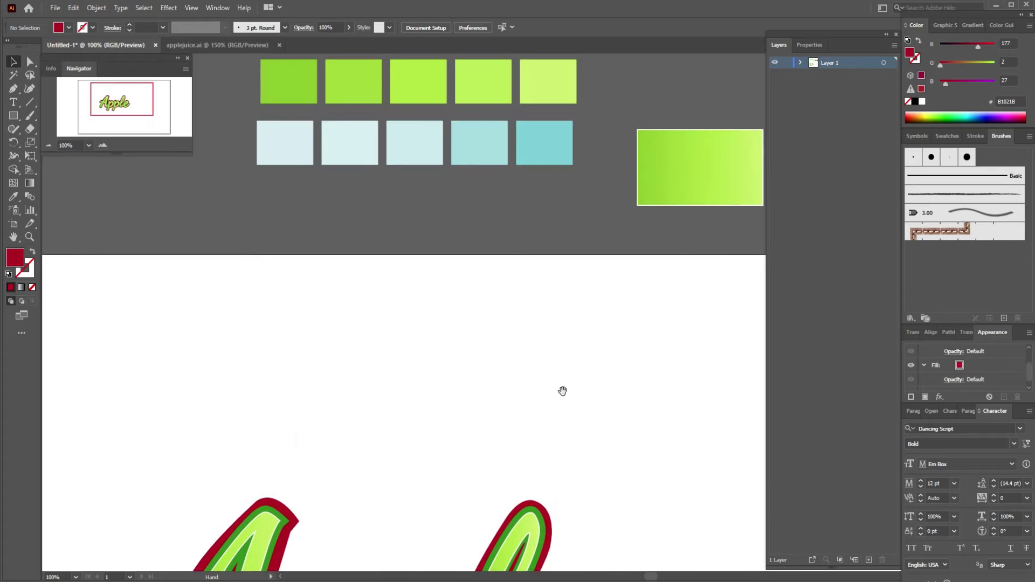
left_click(14, 102)
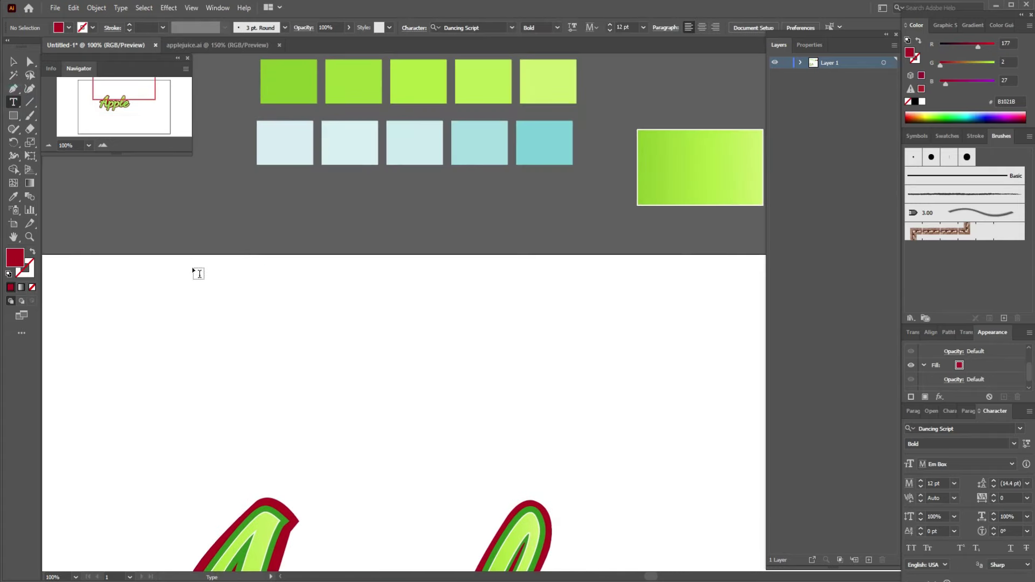
left_click(345, 365)
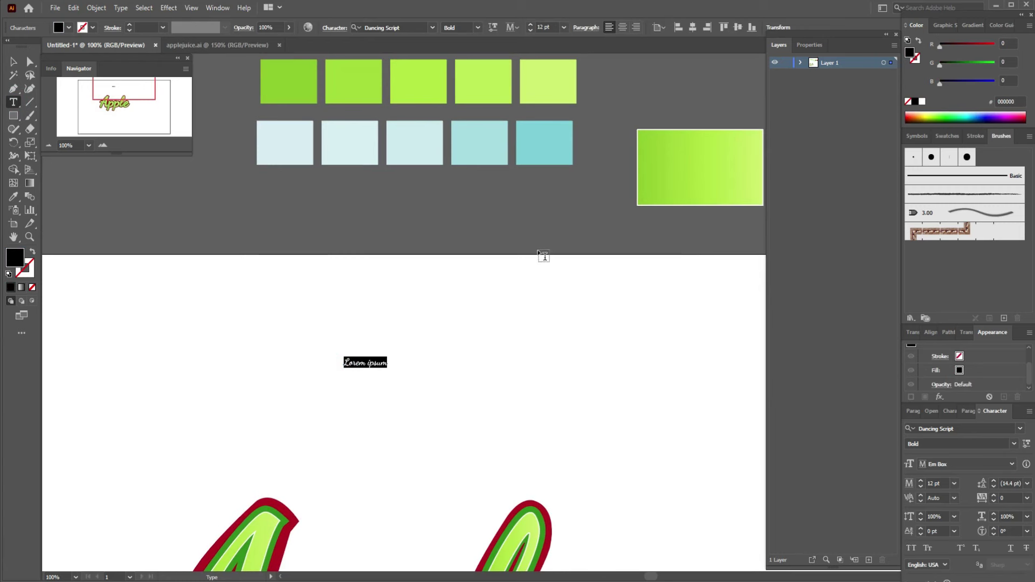
type("Green")
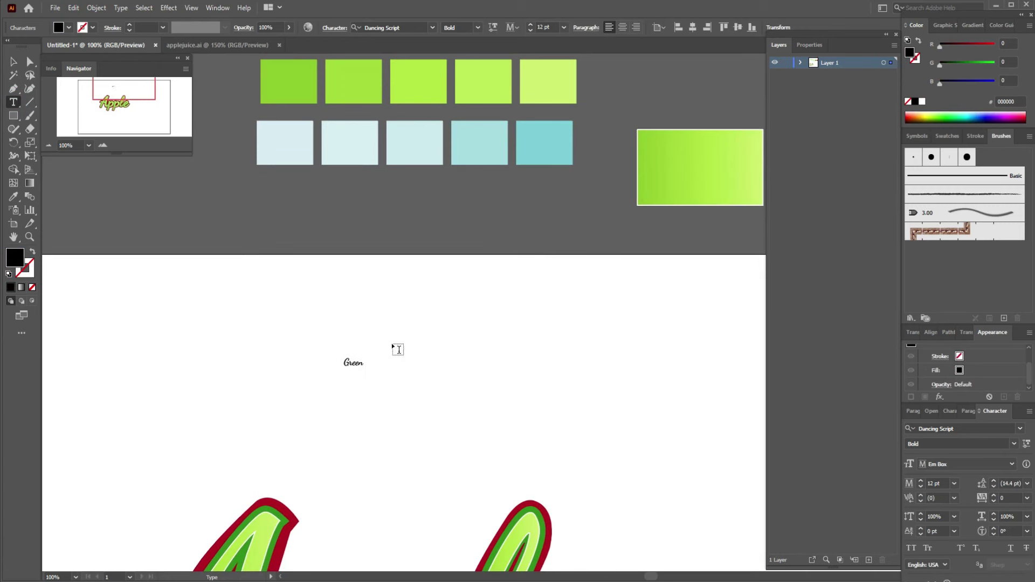
left_click(362, 360)
- Set the Green text's font to Akrobat Black
left_click(13, 62)
left_click(407, 27)
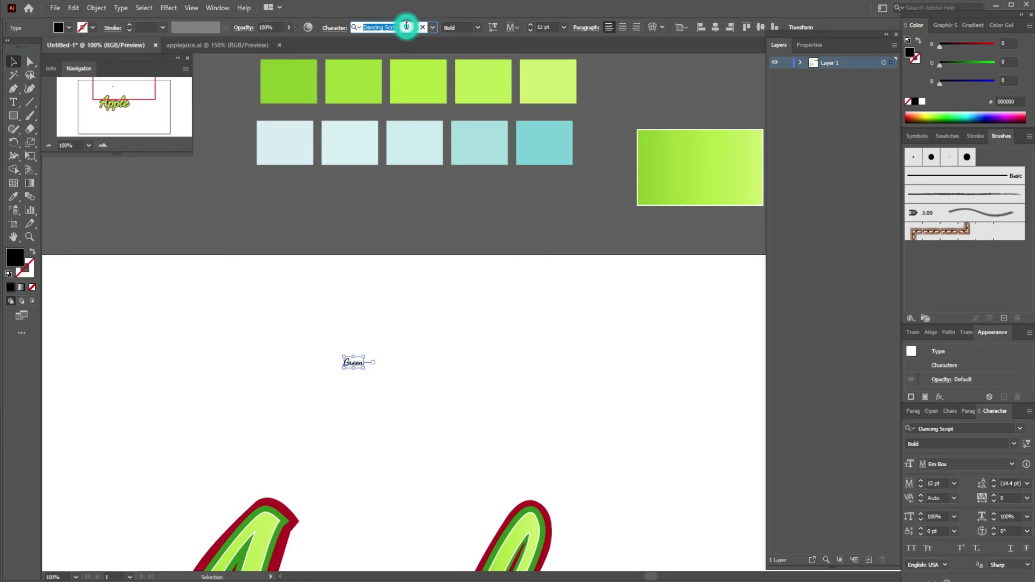
type("ak")
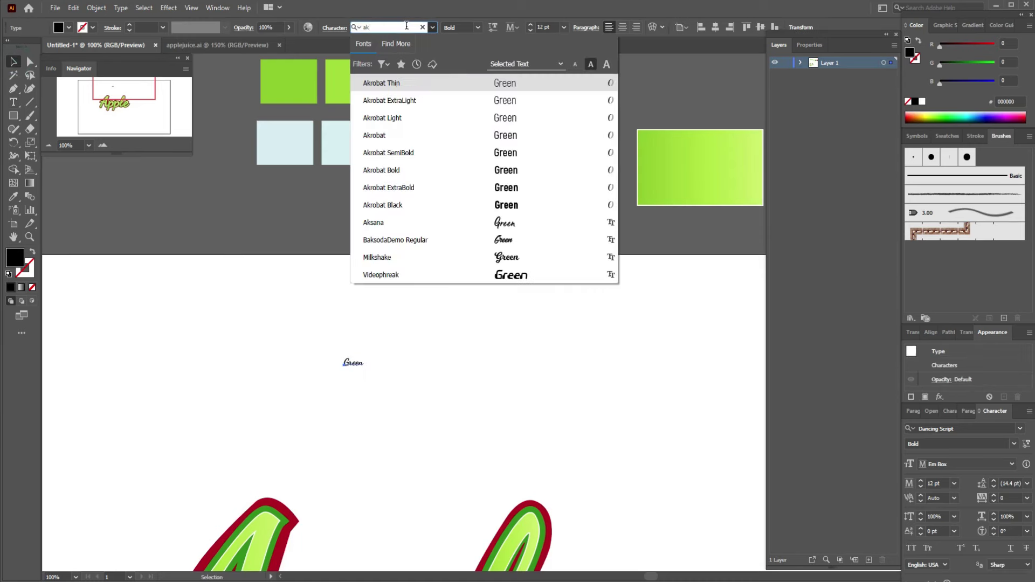
left_click(414, 83)
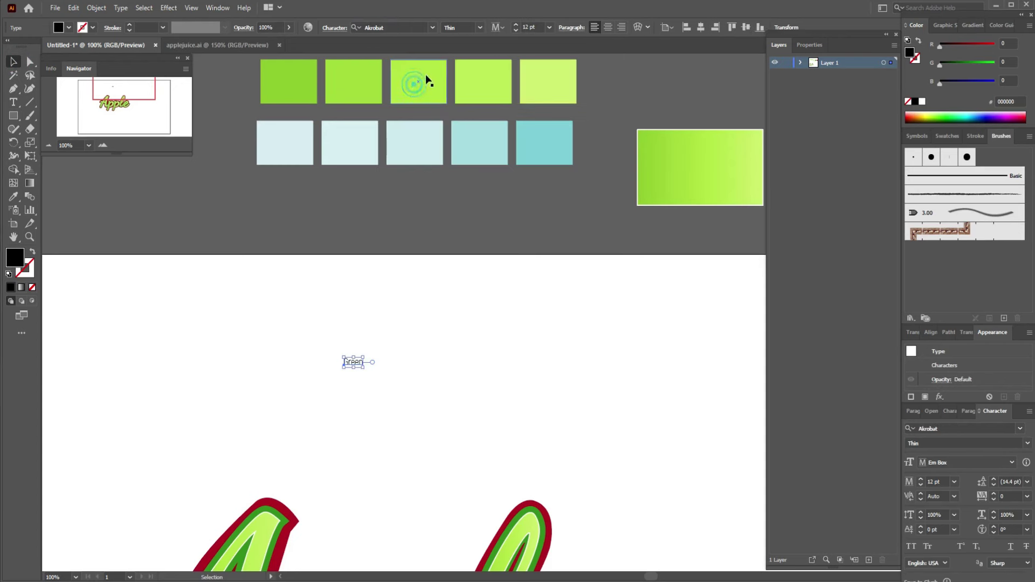
left_click(480, 27)
left_click(477, 129)
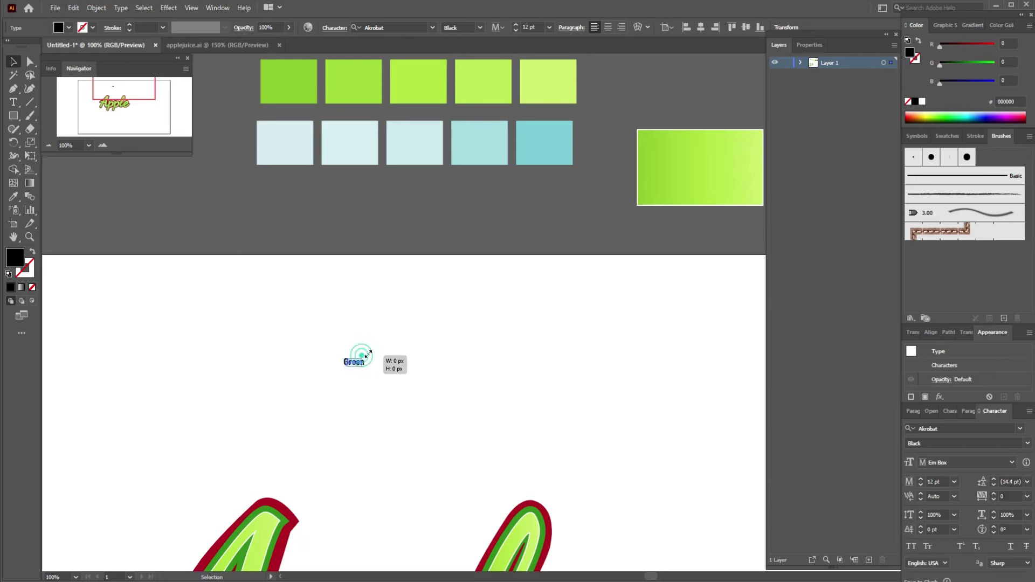
- Scale Green up to a large size and position it above Apple
mouse_move(364, 357)
left_mouse_down()
mouse_move(440, 405)
mouse_move(425, 212)
mouse_move(430, 368)
left_mouse_up()
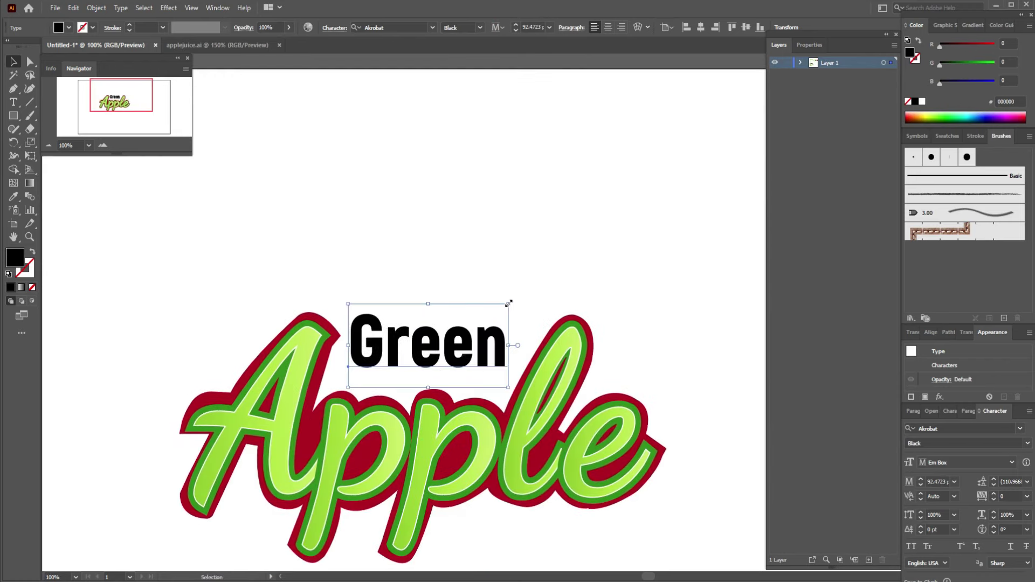
left_click_drag(510, 302, 528, 293)
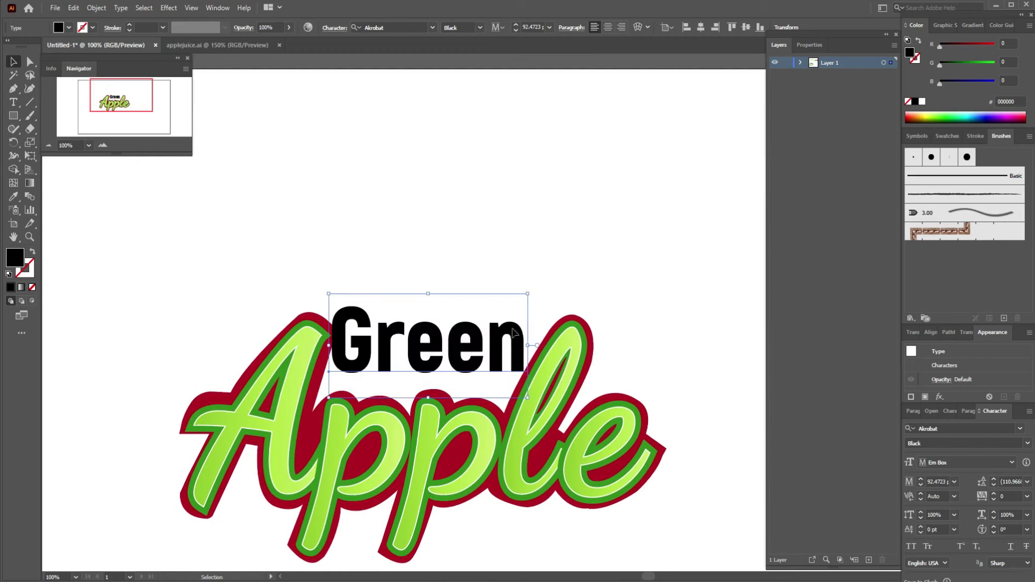
left_click_drag(514, 331, 525, 291)
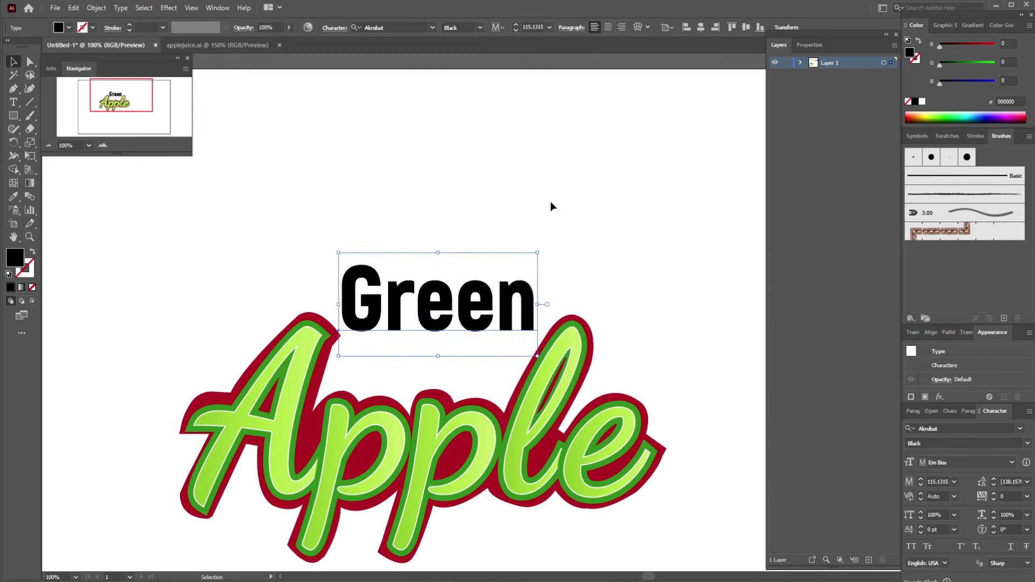
- Set Green to 115 pt, expand it into shapes, and fill it with the sampled dark green
key("ctrl+minus")
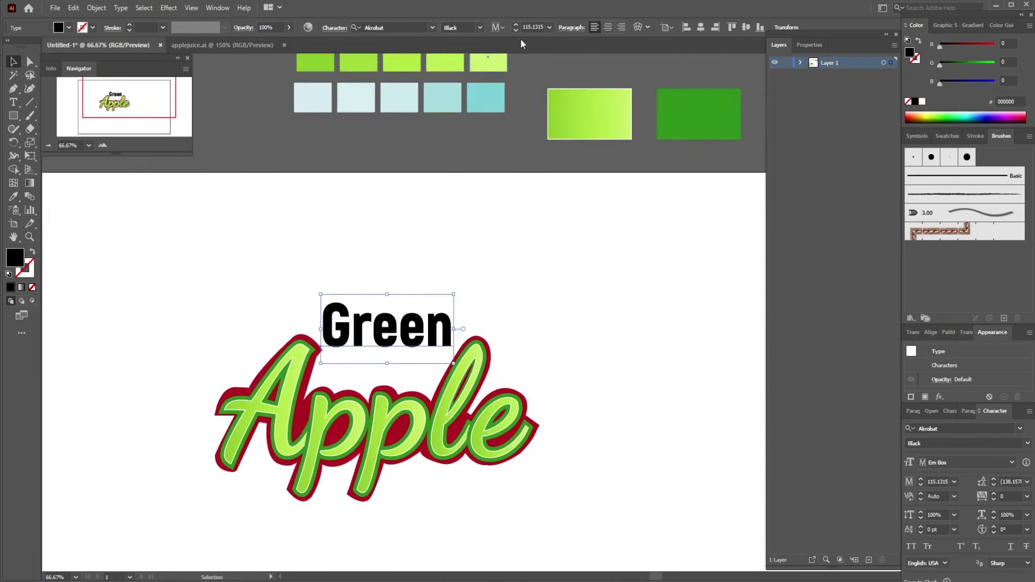
left_click(515, 31)
key("i")
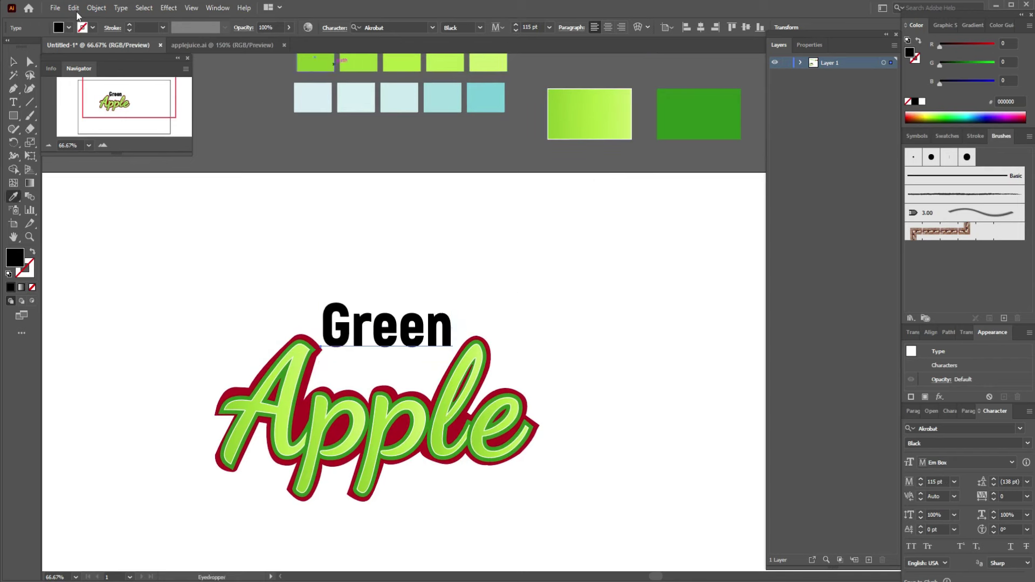
left_click(74, 8)
left_click(104, 8)
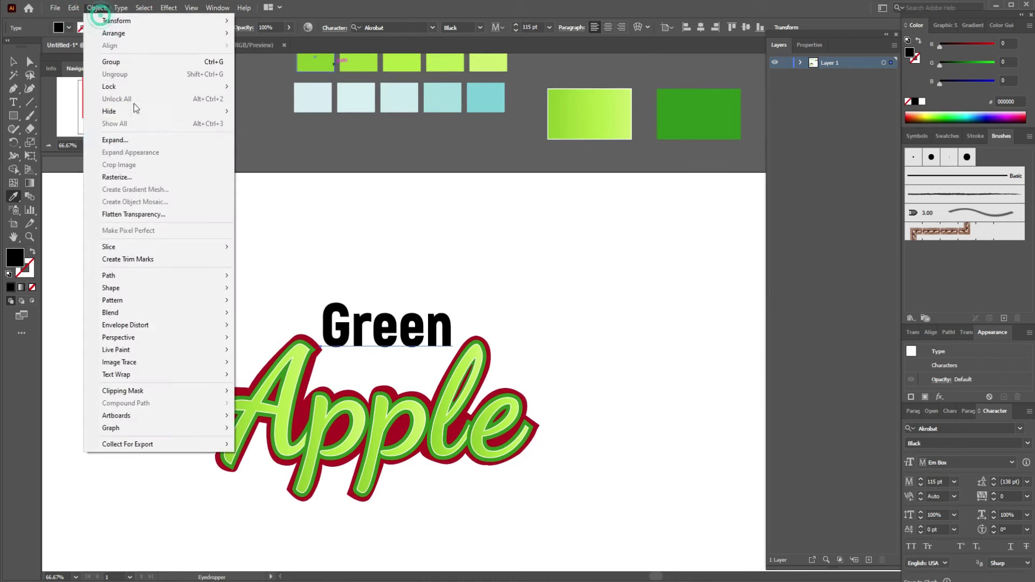
left_click(134, 138)
left_click(492, 360)
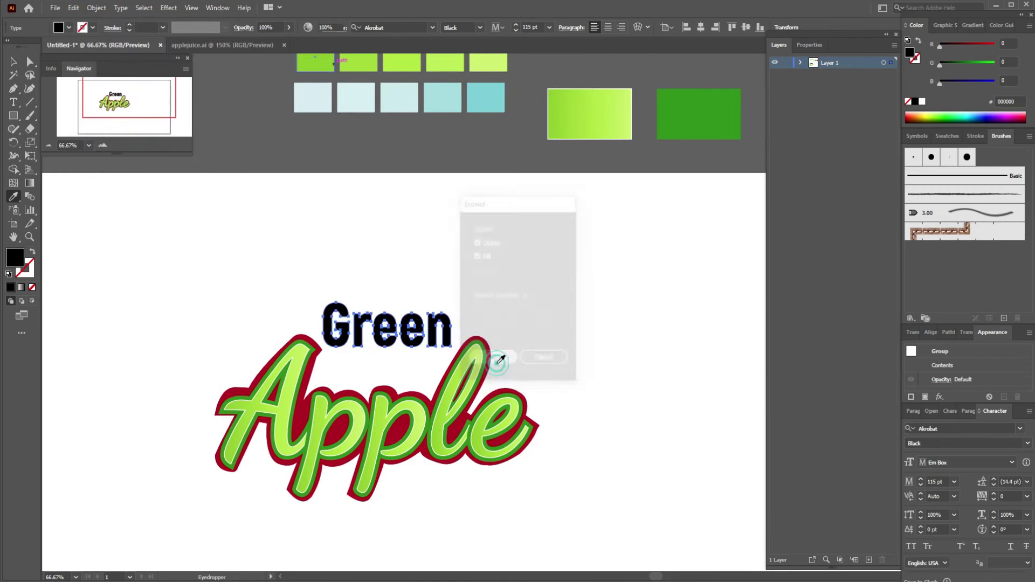
left_click(709, 128)
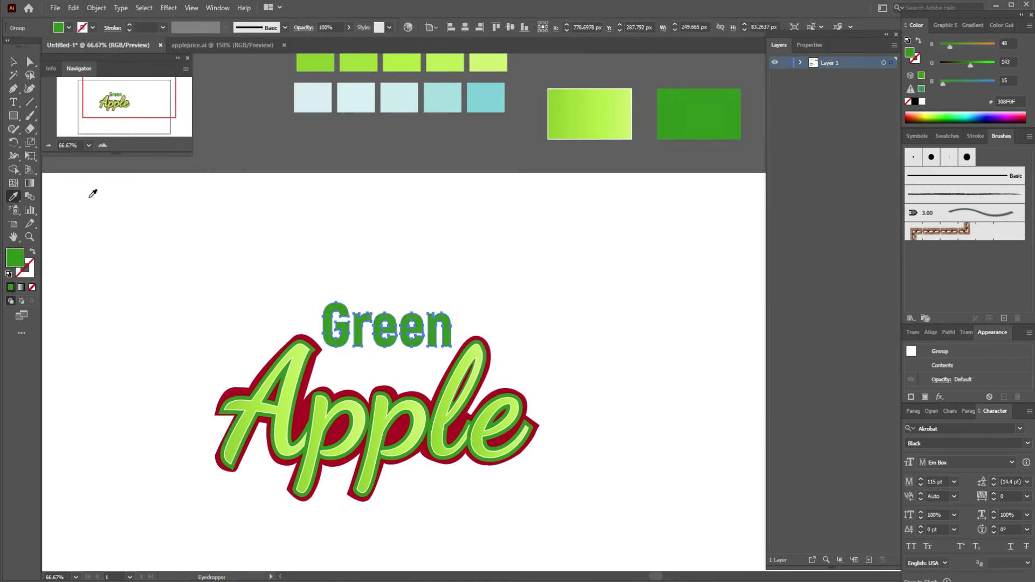
- Give the Green letters a 2 pt white stroke
left_click(26, 268)
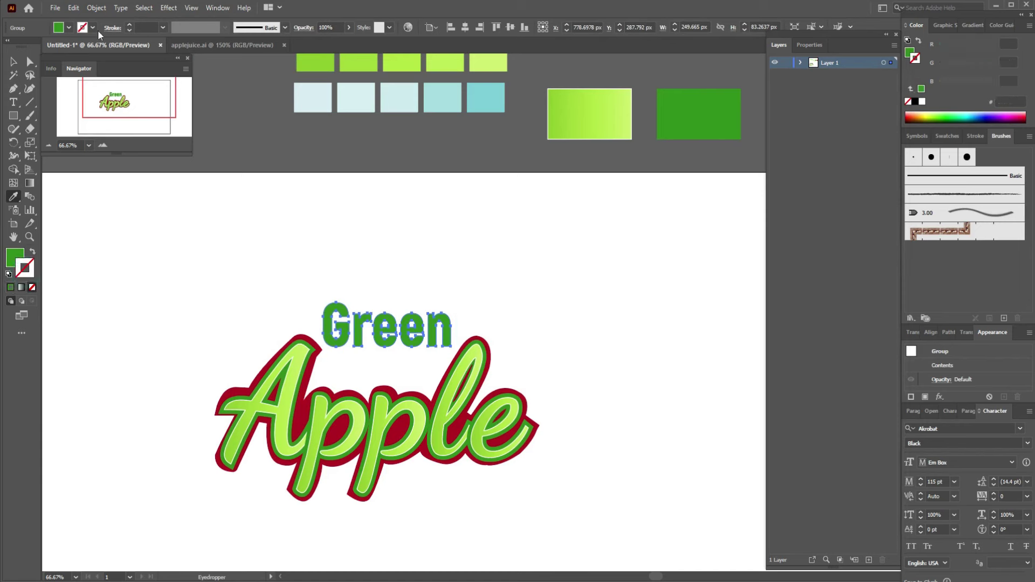
left_click(92, 28)
left_click(22, 47)
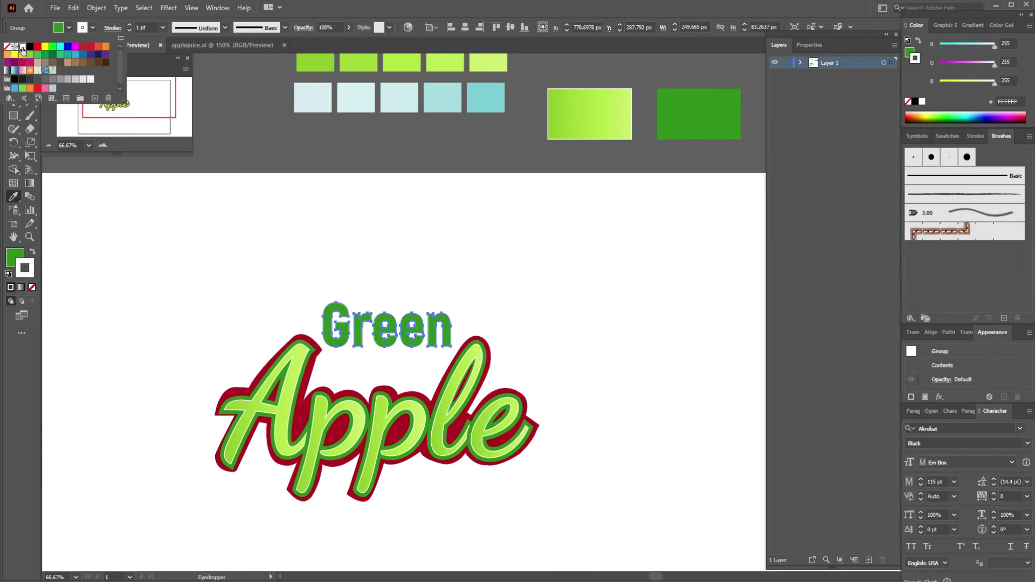
left_click(131, 27)
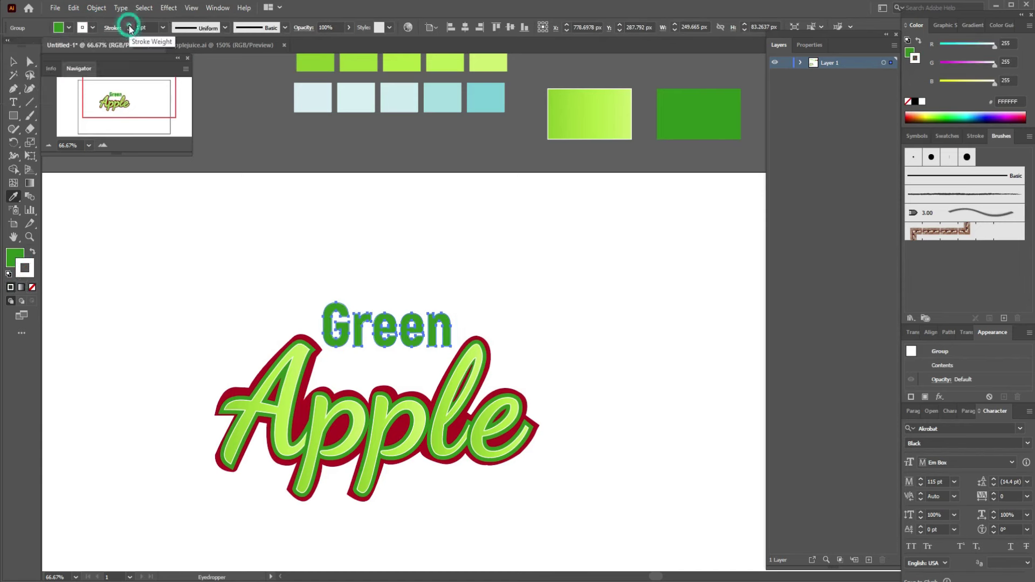
left_click(130, 27)
left_click(544, 9)
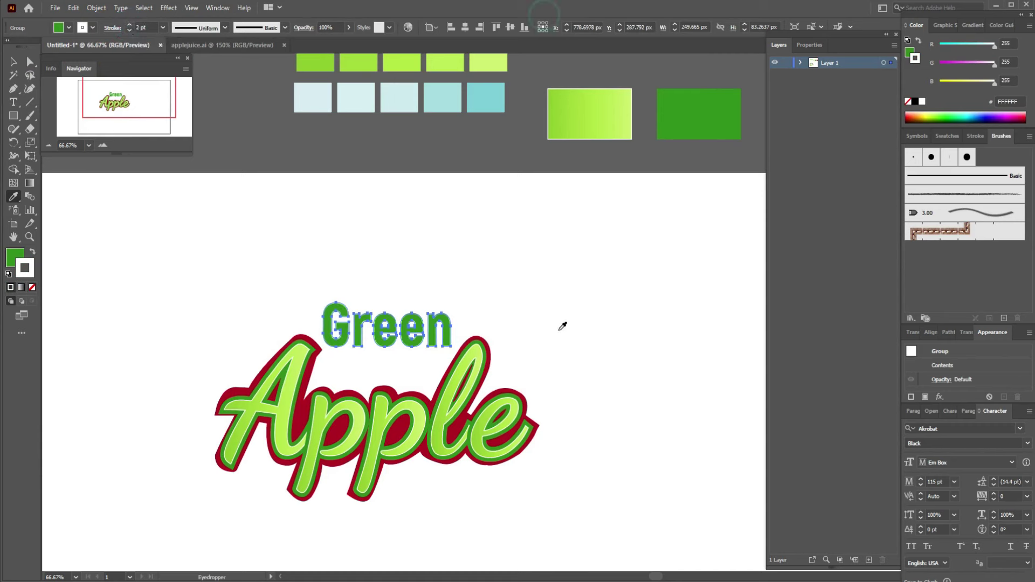
key("v")
left_click(558, 330)
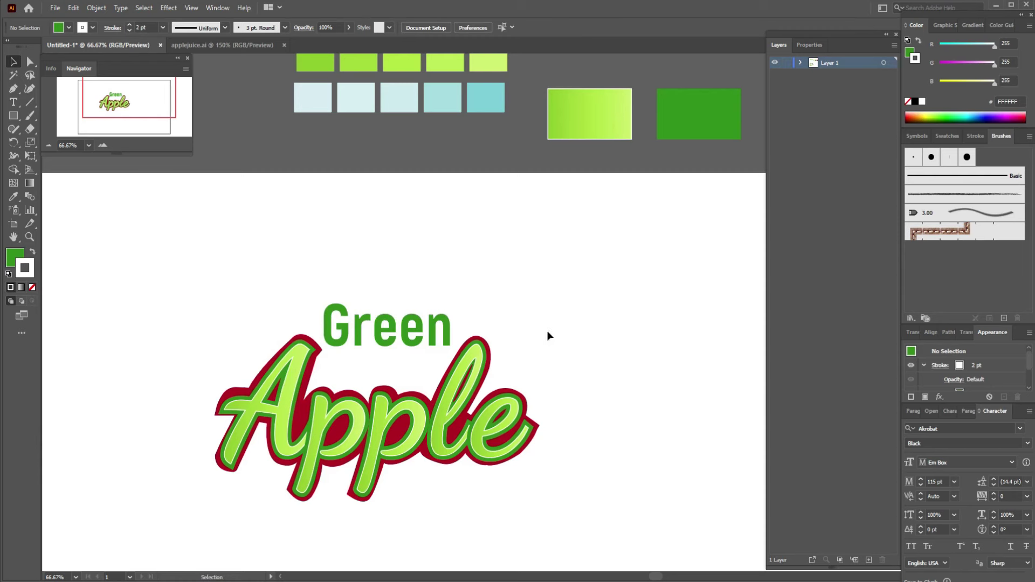
- Add the text 'Juice' and position it under the right end of Apple
left_click(14, 102)
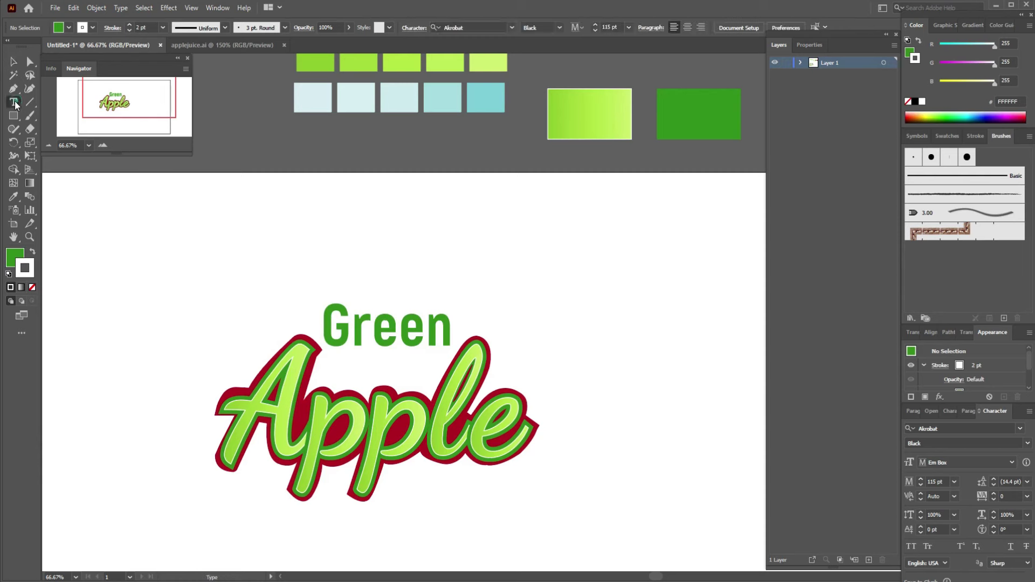
left_click(404, 494)
type("J")
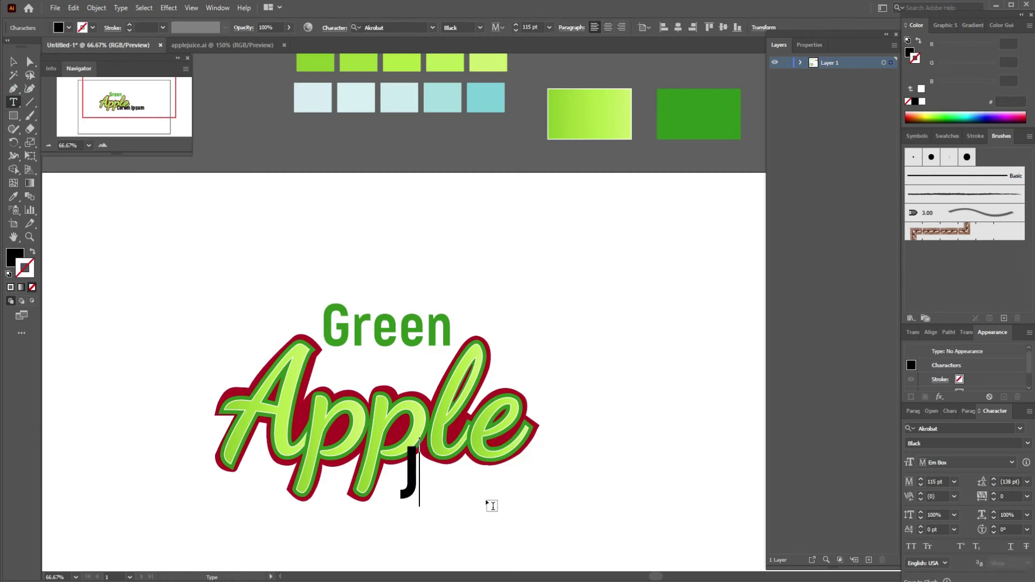
type("uice")
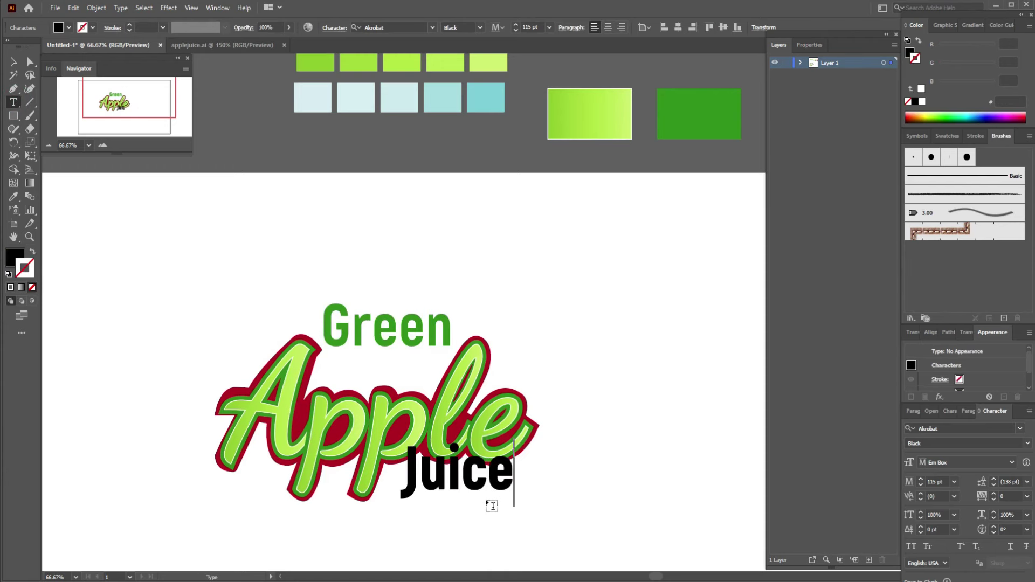
left_click(14, 61)
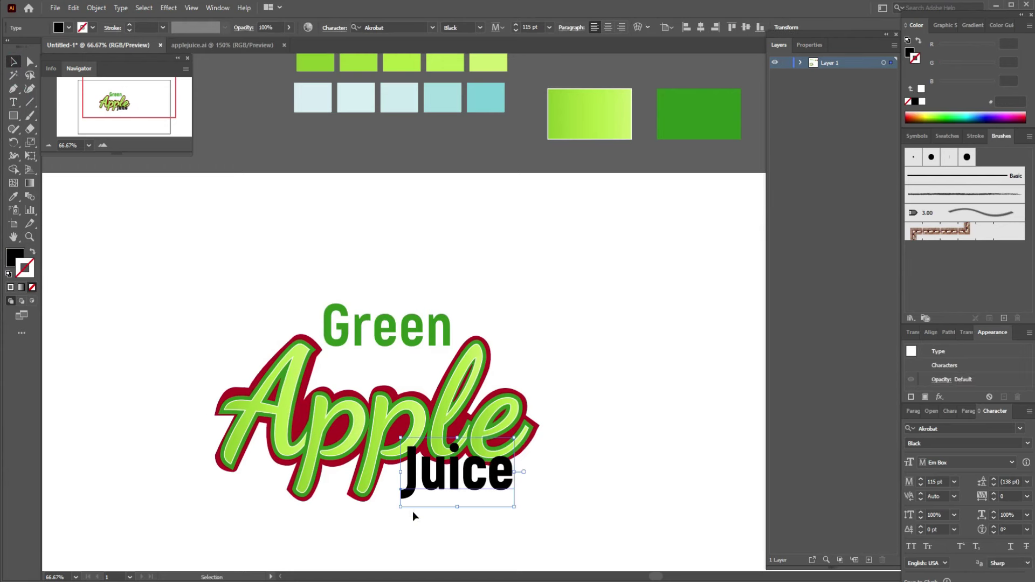
left_click_drag(412, 513, 464, 406)
left_click_drag(505, 369, 496, 402)
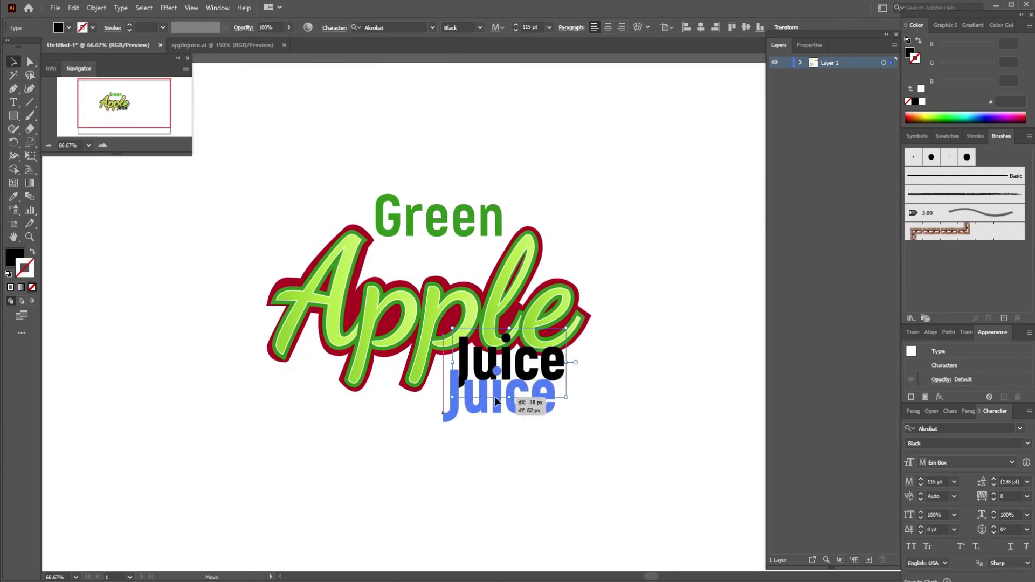
- Colour 'Juice' with the same green as the word Green using the Eyedropper
key("i")
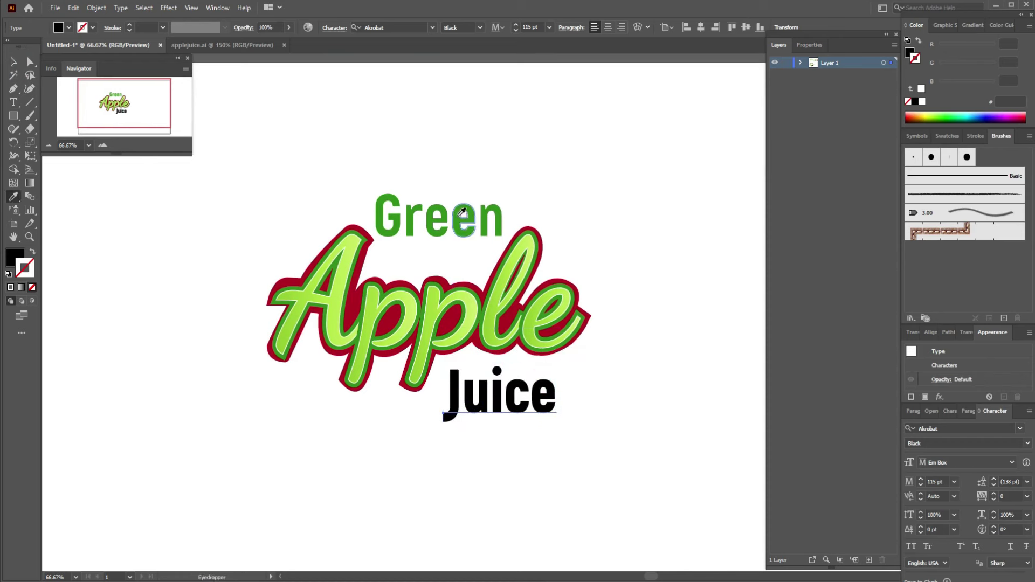
left_click(461, 215)
left_click(14, 61)
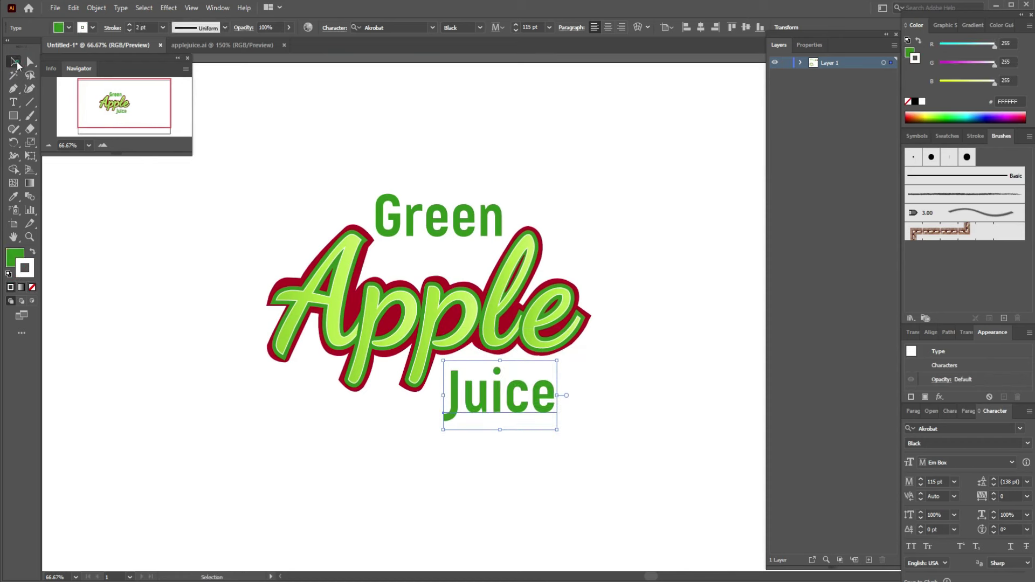
left_click(413, 189)
- Zoom out to 33.33% and draw a green 1920 × 1080 px rectangle over the whole artboard
key("ctrl+minus")
key("ctrl+minus")
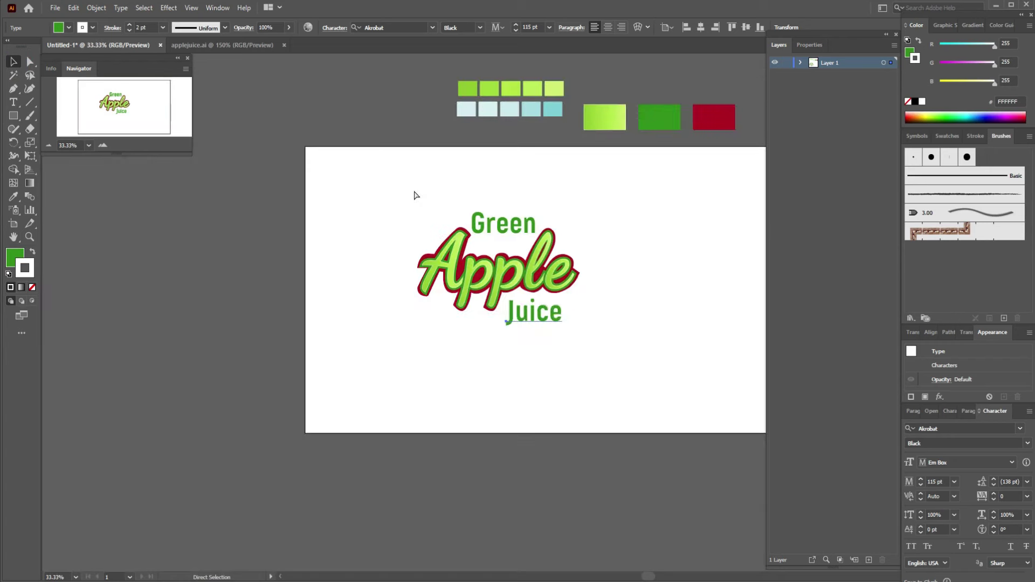
mouse_move(416, 194)
left_mouse_down()
mouse_move(474, 412)
mouse_move(556, 267)
left_mouse_up()
left_click(380, 349)
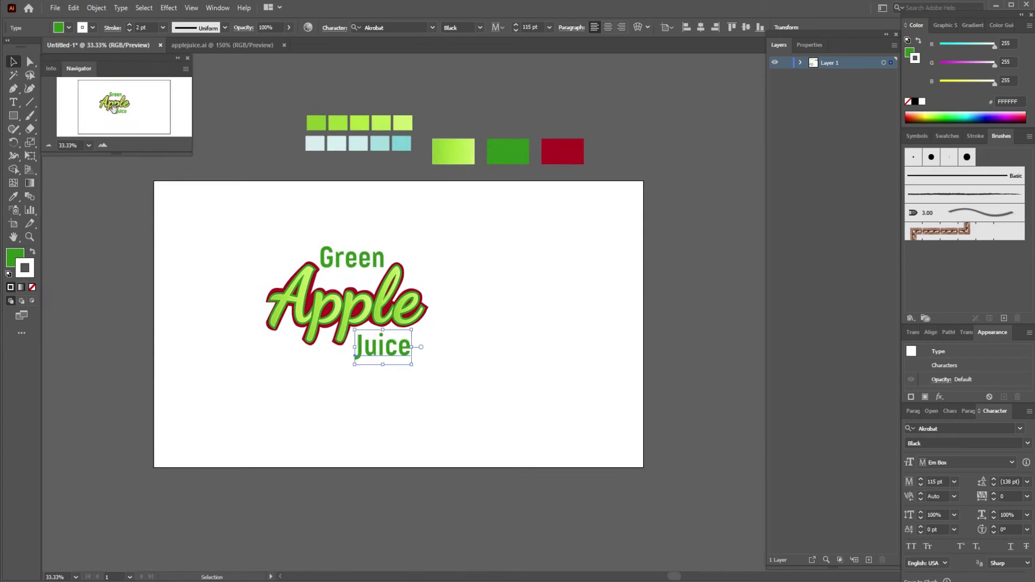
left_click(14, 116)
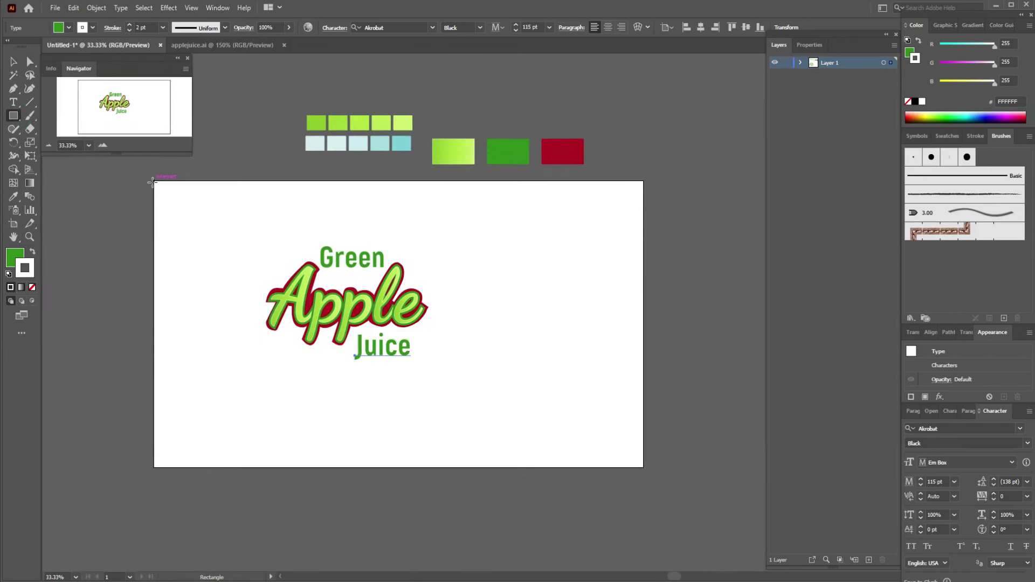
left_click_drag(152, 180, 637, 464)
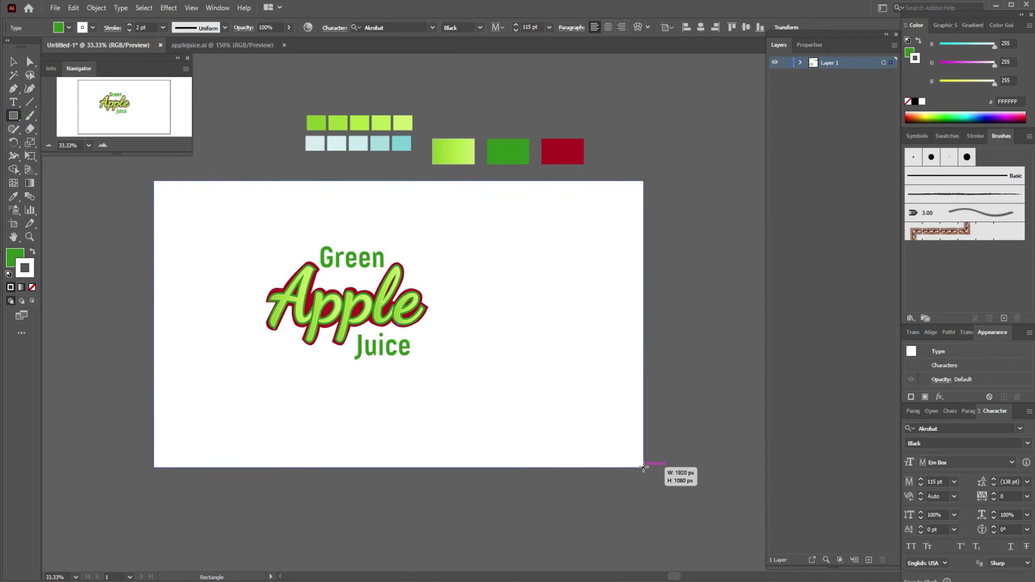
left_click_drag(643, 466, 644, 467)
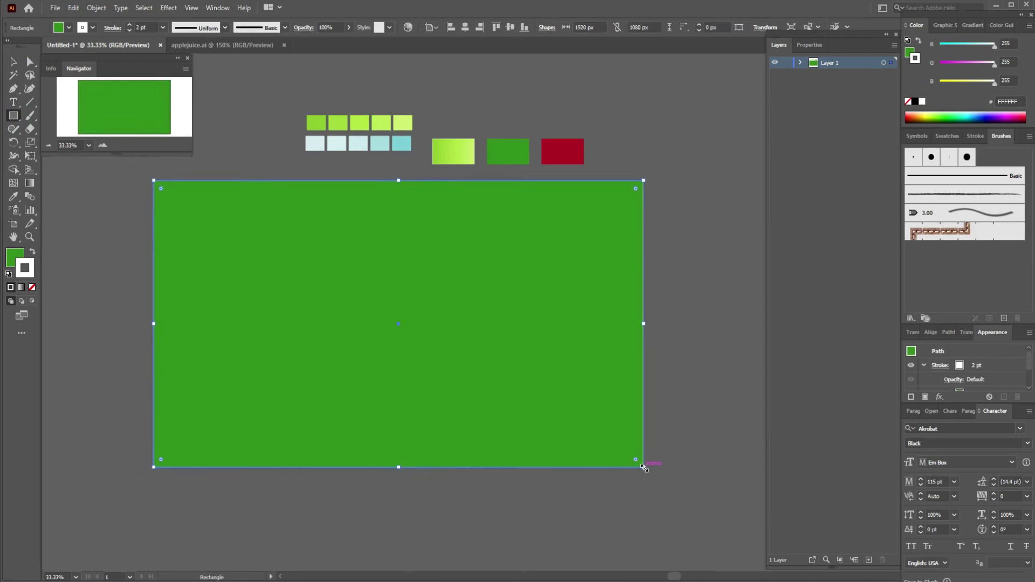
- Give the rectangle a gradient fill and set its stroke to None
left_click(21, 287)
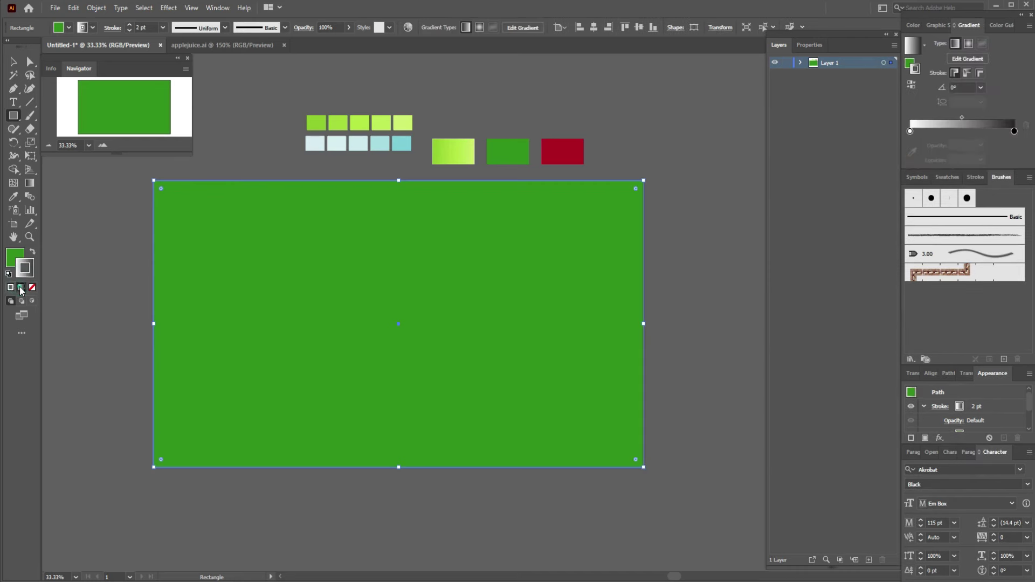
left_click(32, 253)
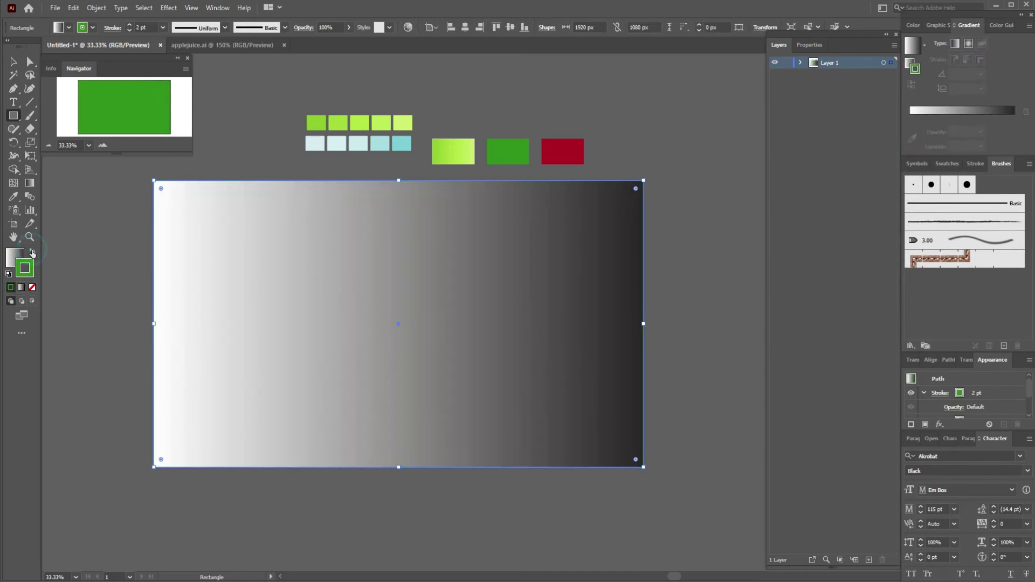
left_click(32, 287)
left_click(18, 261)
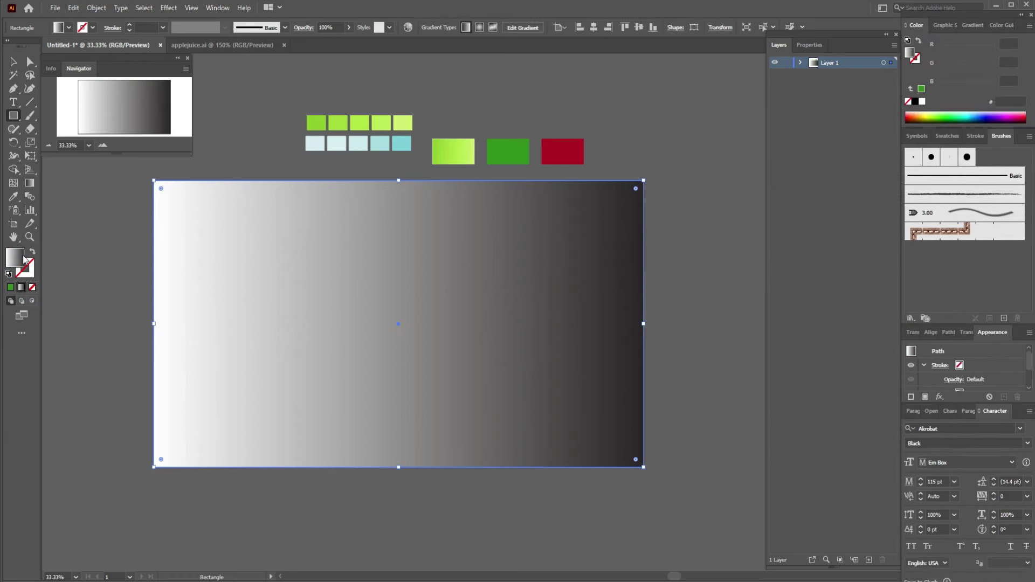
- Recolour the gradient stops light green, adding stops at 31.2%, 55.58% and 77.92%
left_click(971, 25)
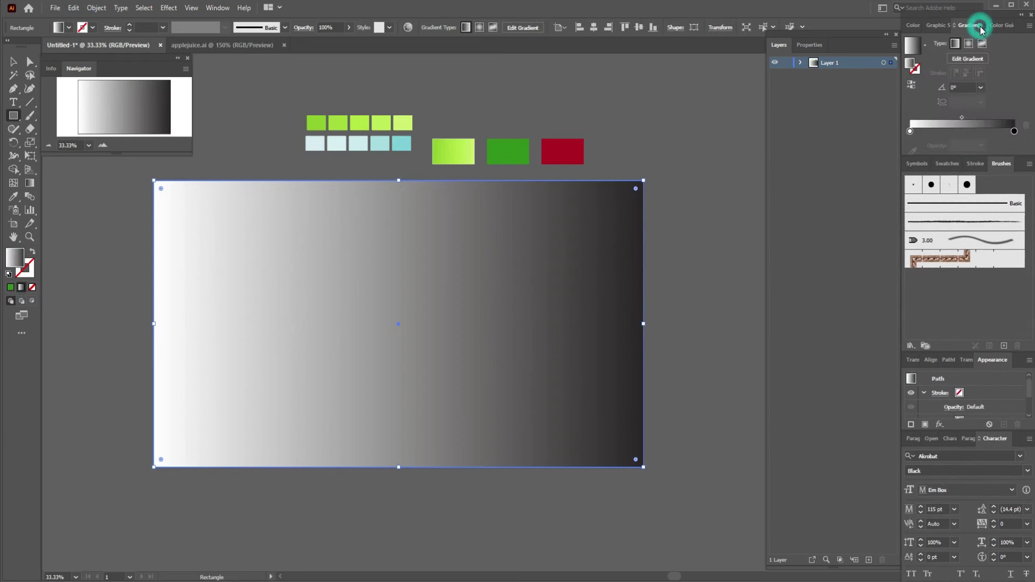
left_click(910, 131)
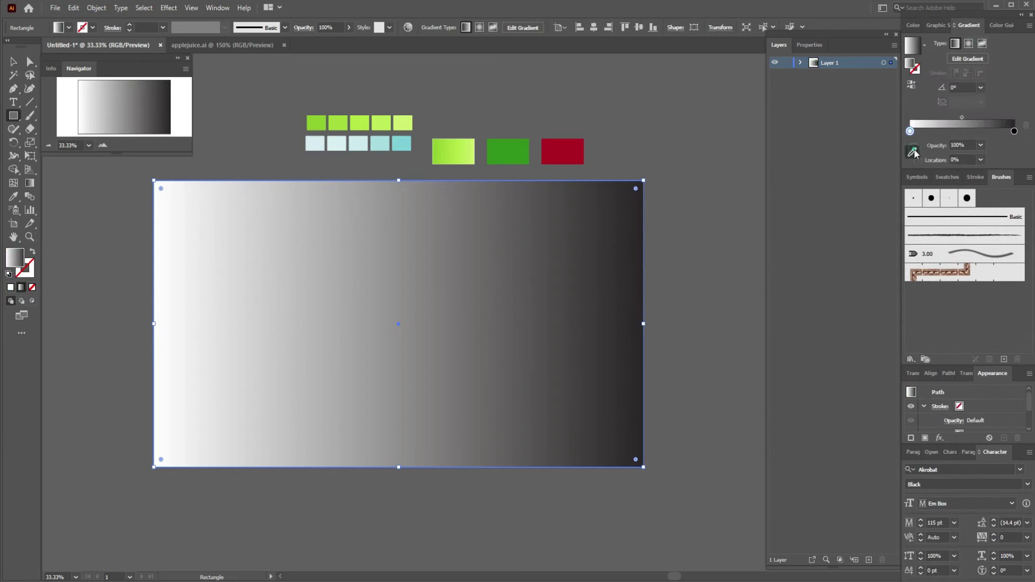
left_click(912, 139)
left_click(316, 126)
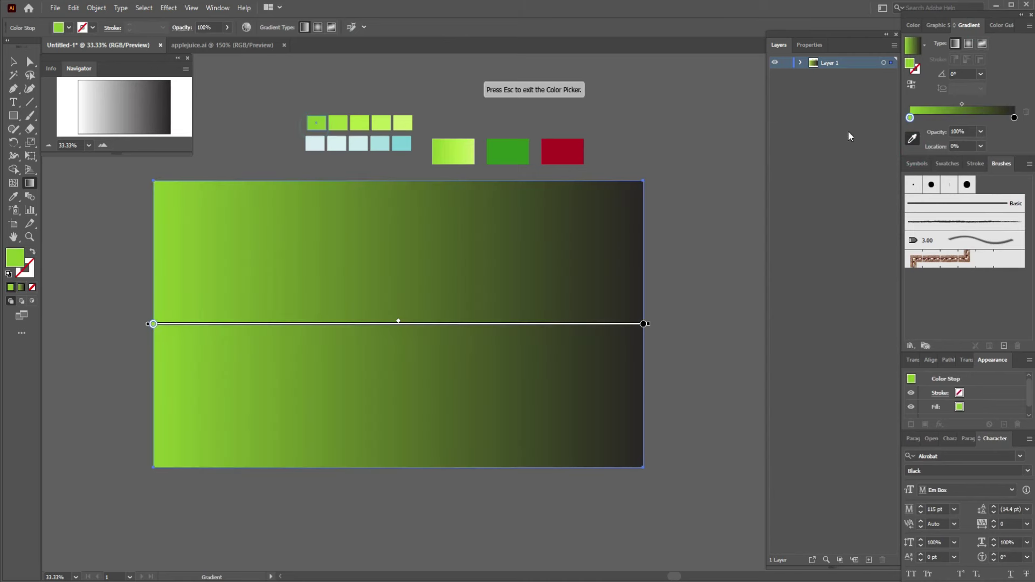
left_click(943, 120)
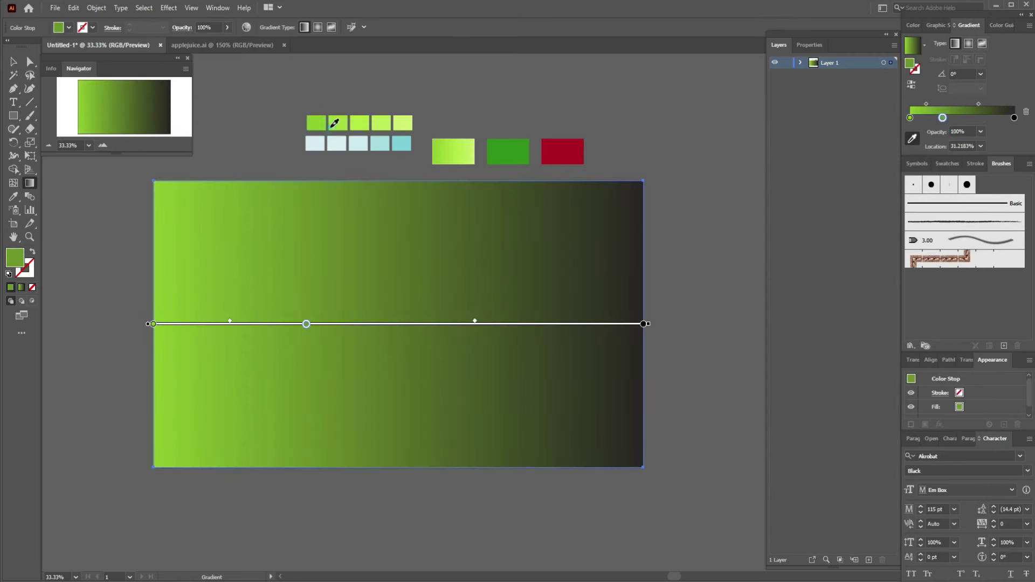
left_click(331, 127)
left_click(968, 118)
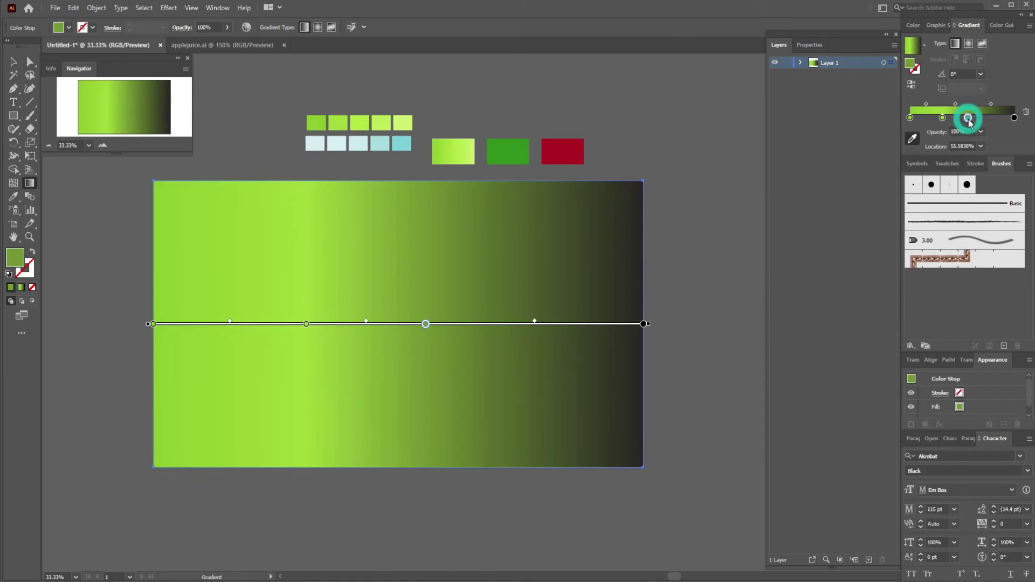
left_click(362, 124)
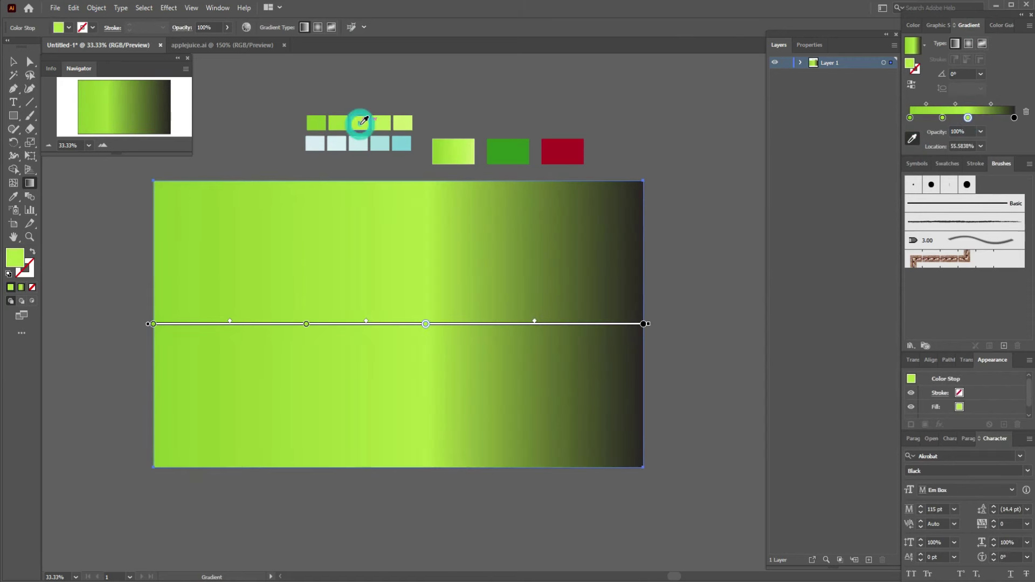
left_click(992, 120)
left_click(384, 123)
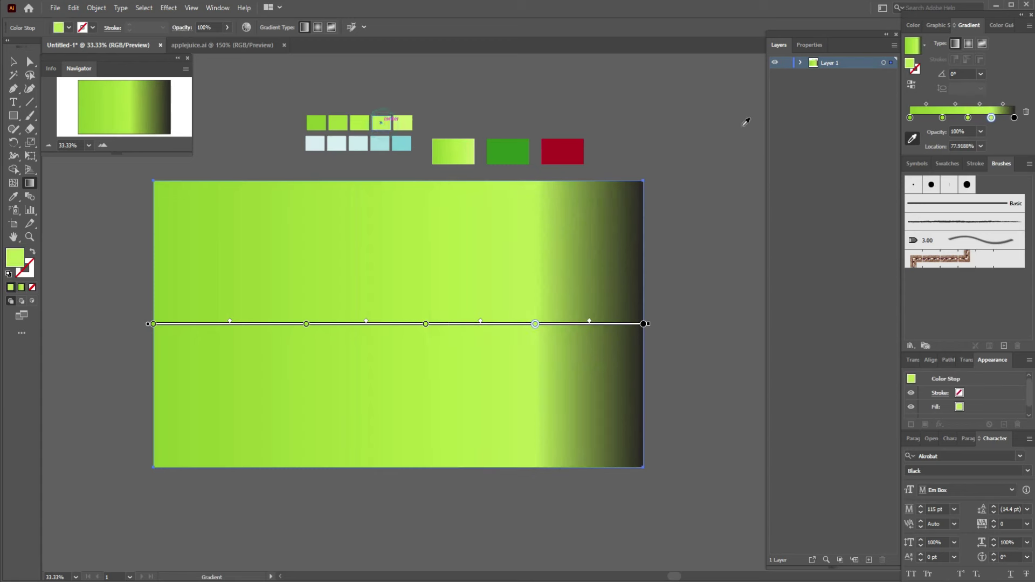
left_click(1014, 118)
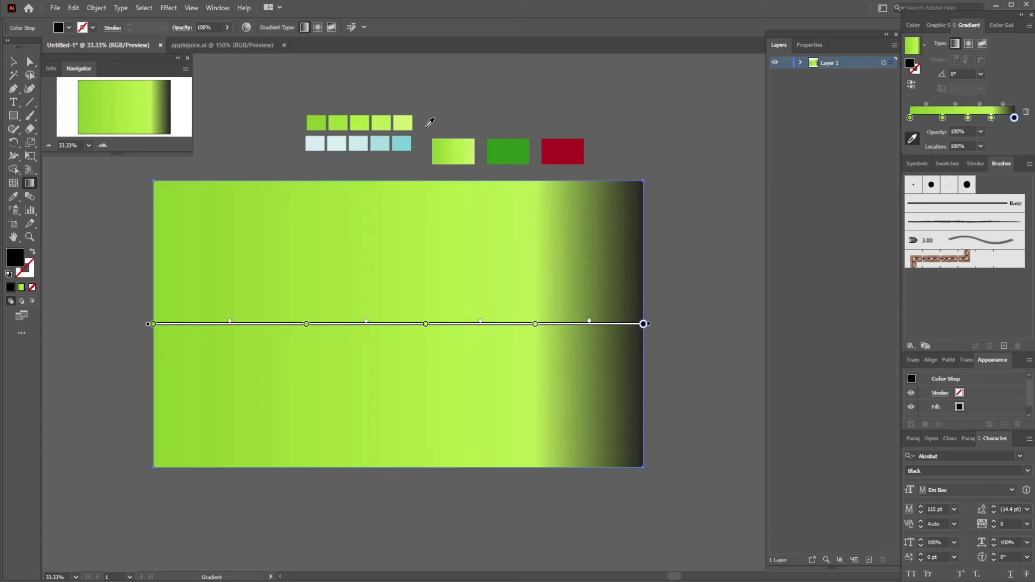
left_click(406, 124)
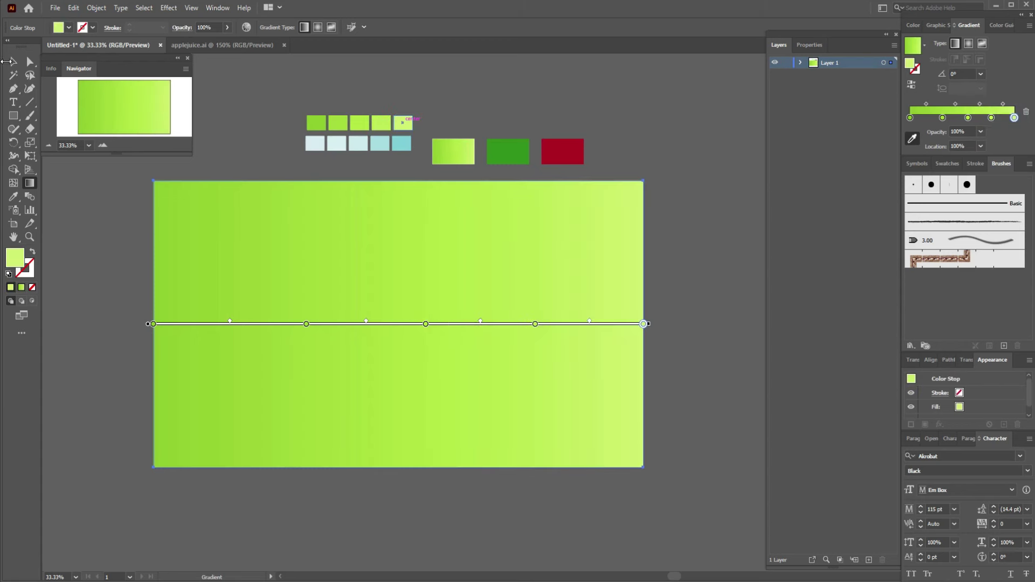
- Angle the gradient diagonally from top-left to lower-right, about -16.8°
left_click(14, 61)
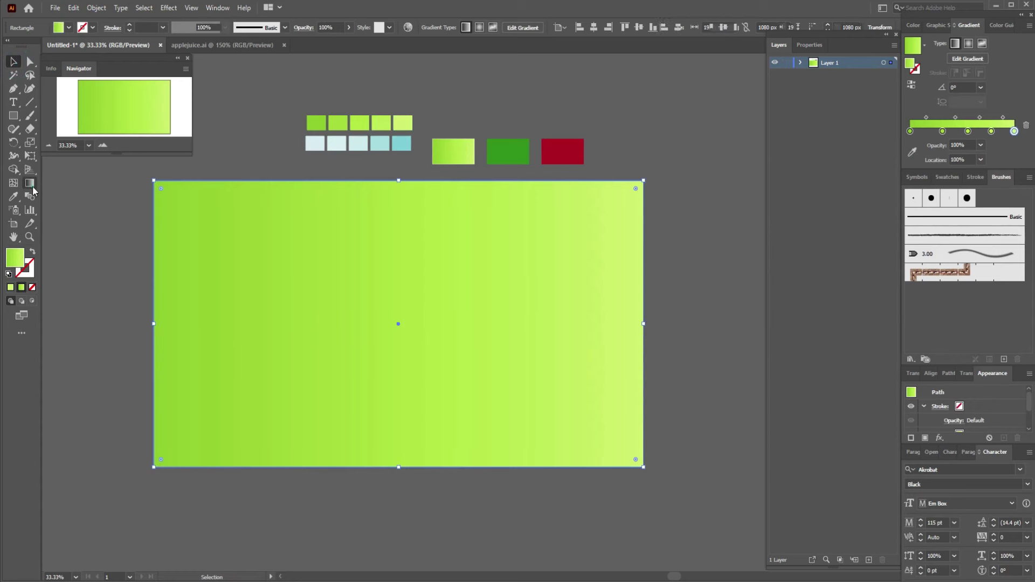
left_click(30, 184)
left_click_drag(165, 218, 604, 361)
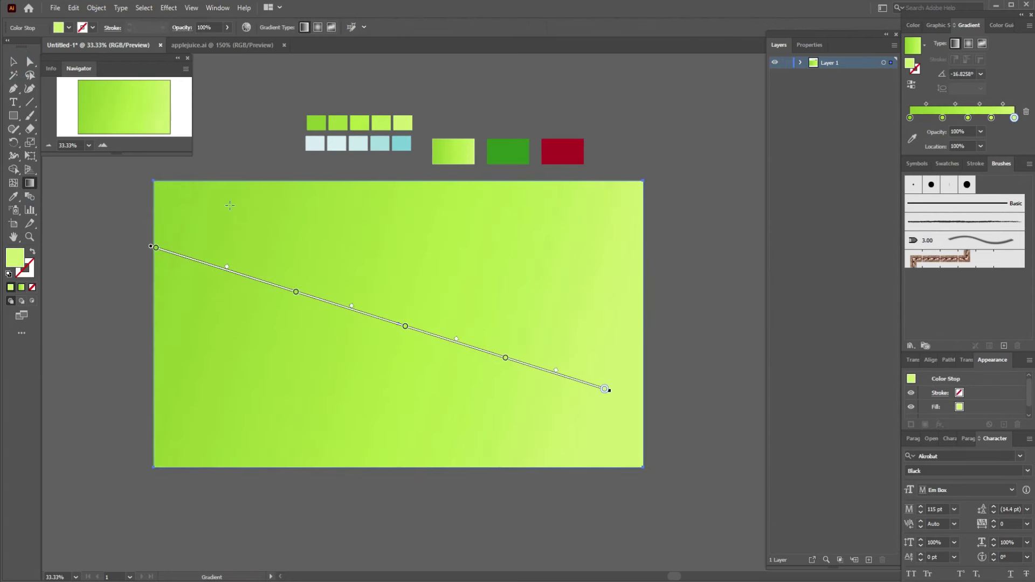
left_click(13, 61)
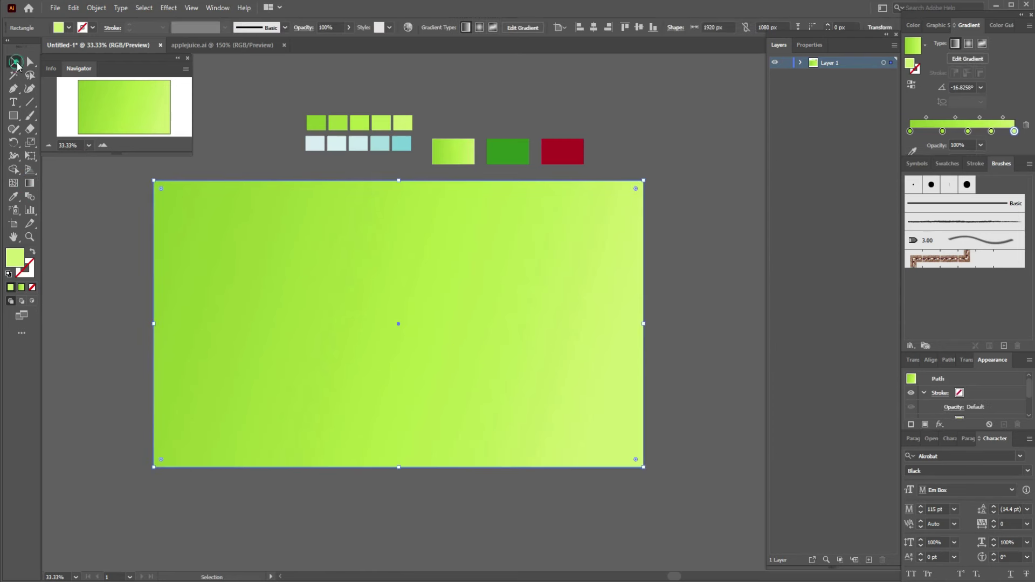
- Send the background rectangle behind the logo and move Green and Juice closer to Apple
right_click(364, 256)
mouse_move(393, 458)
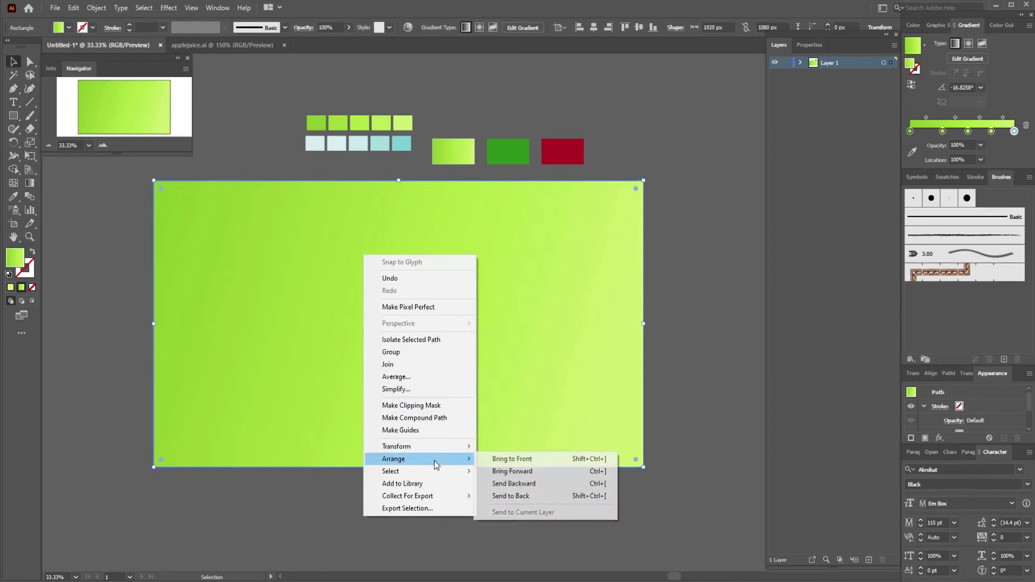
left_click(521, 495)
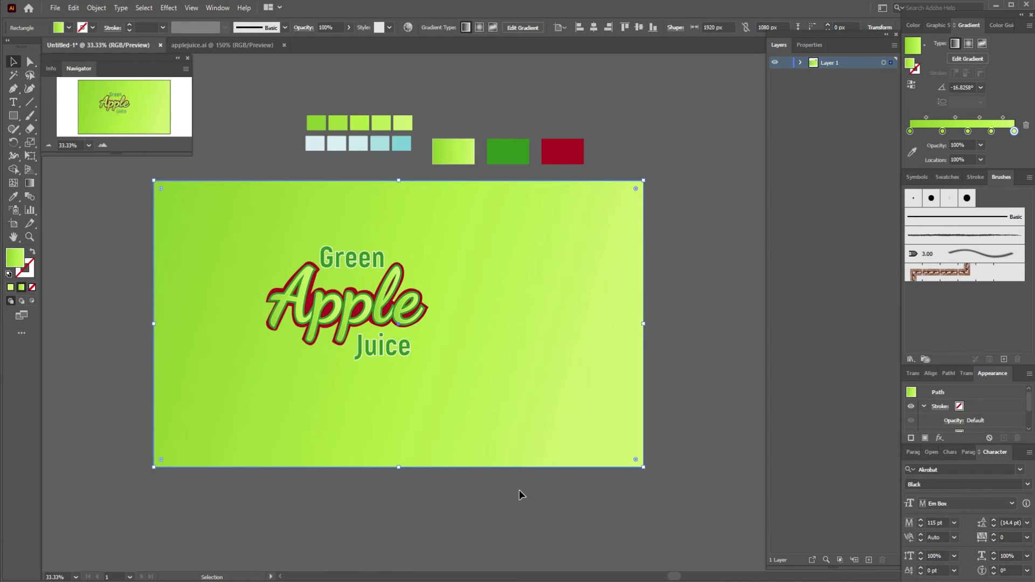
left_click(365, 262)
left_click_drag(364, 263, 361, 276)
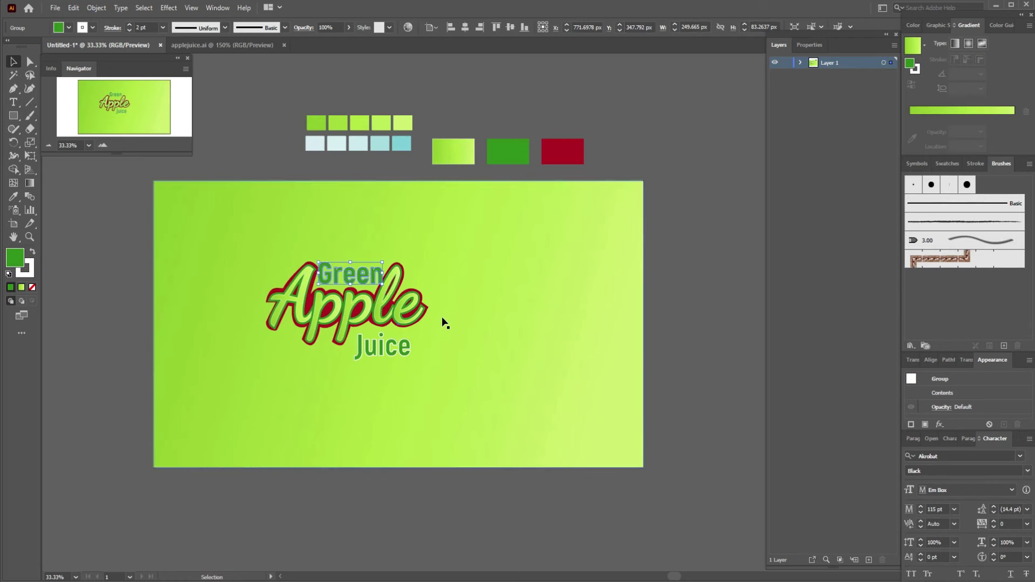
left_click_drag(386, 354, 383, 349)
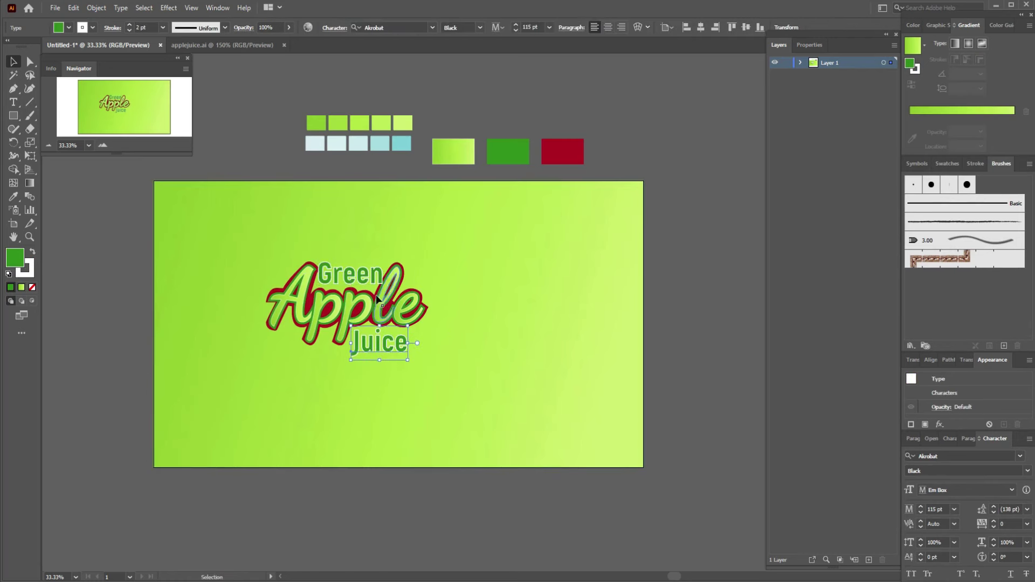
left_click_drag(376, 277, 376, 286)
- Send Green behind the red-outlined Apple lettering, then select the background rectangle
right_click(367, 279)
mouse_move(398, 417)
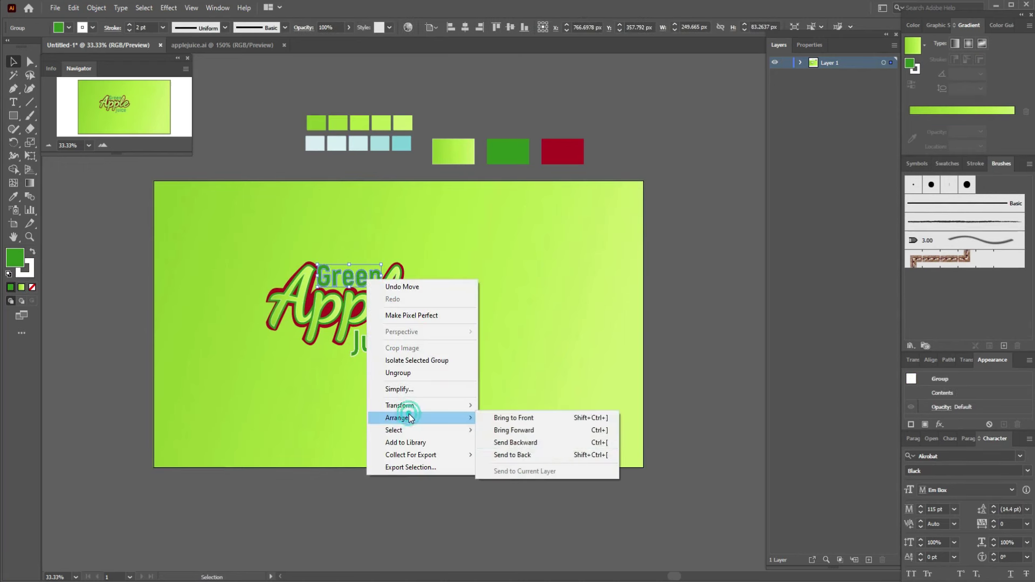
left_click(521, 443)
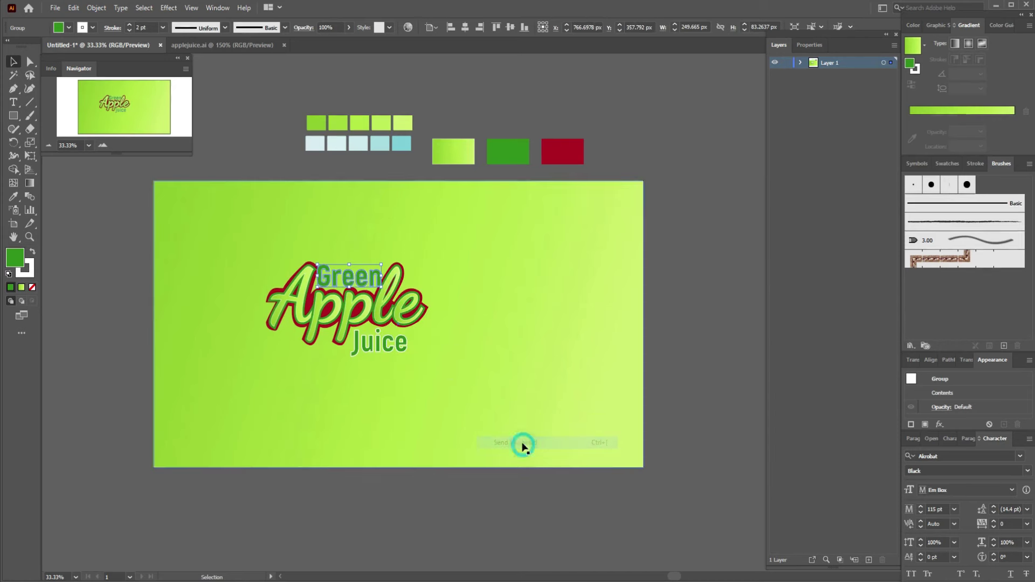
left_click(492, 376)
key("g")
left_click(388, 297)
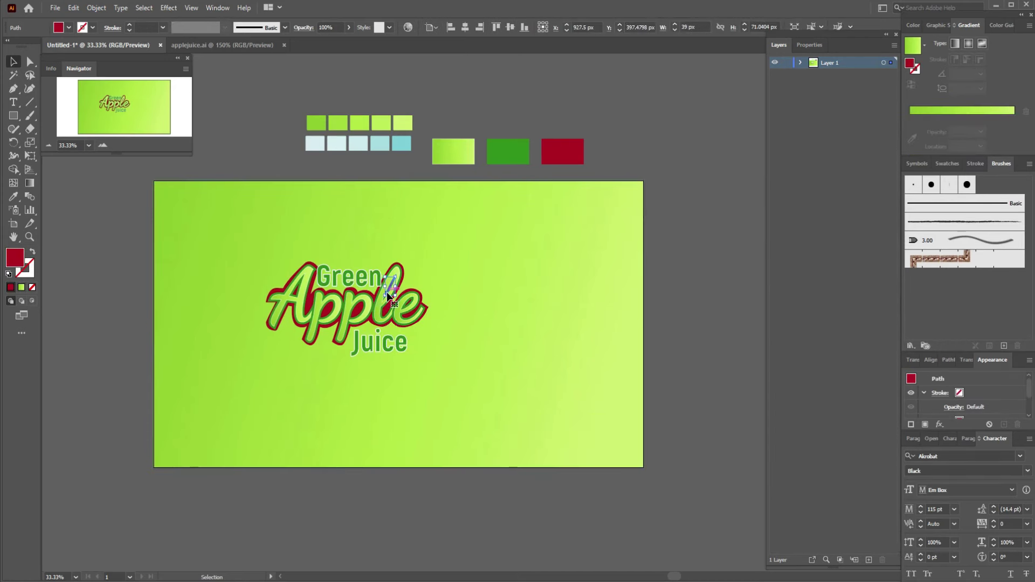
left_click(384, 313)
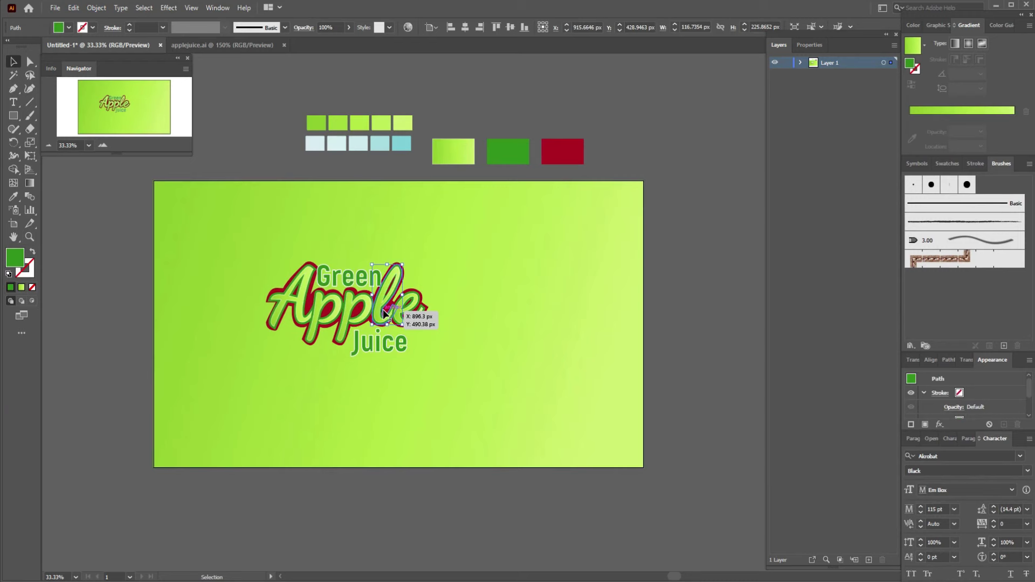
right_click(383, 311)
mouse_move(436, 514)
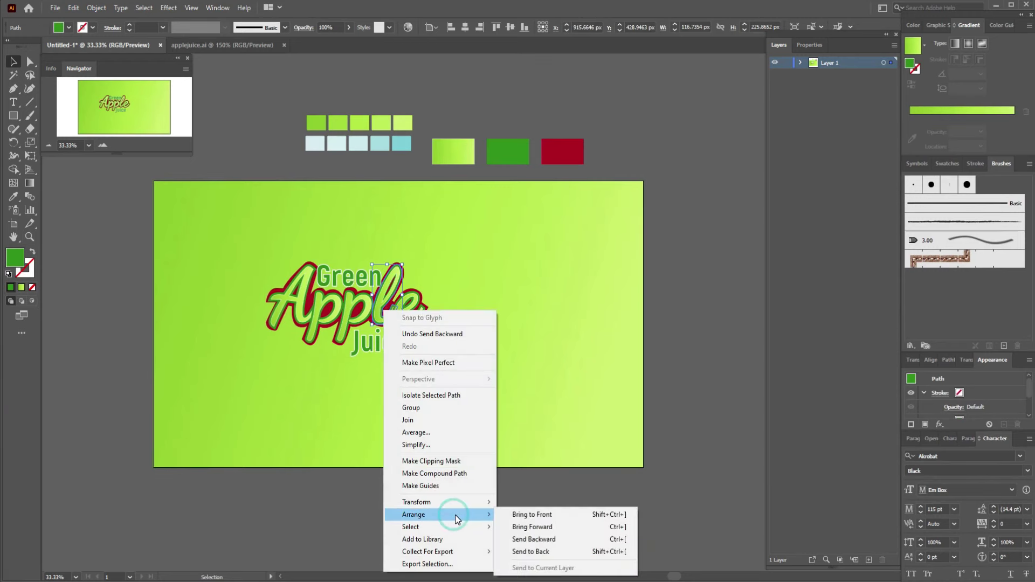
left_click(458, 322)
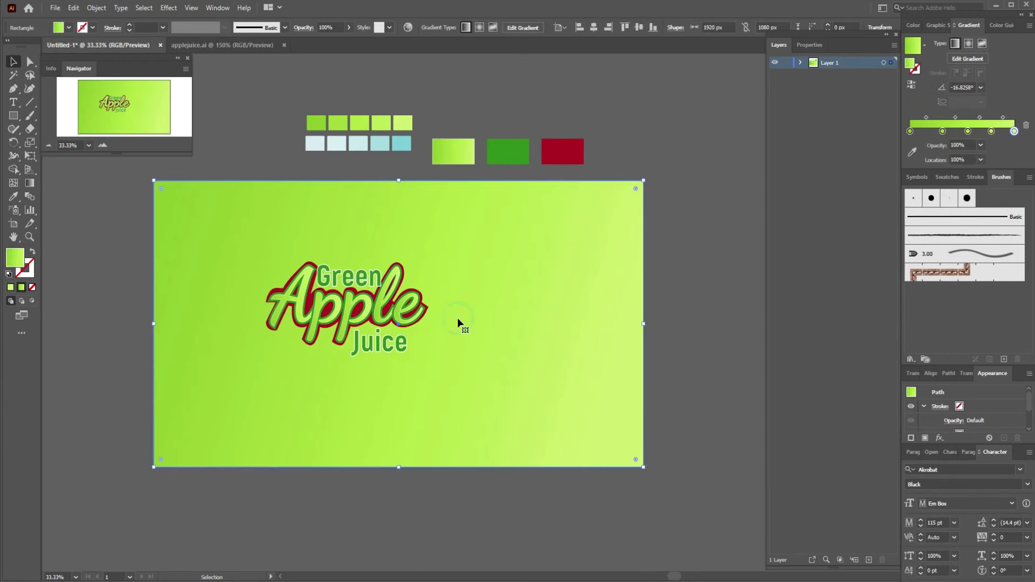
left_click(96, 7)
mouse_move(109, 86)
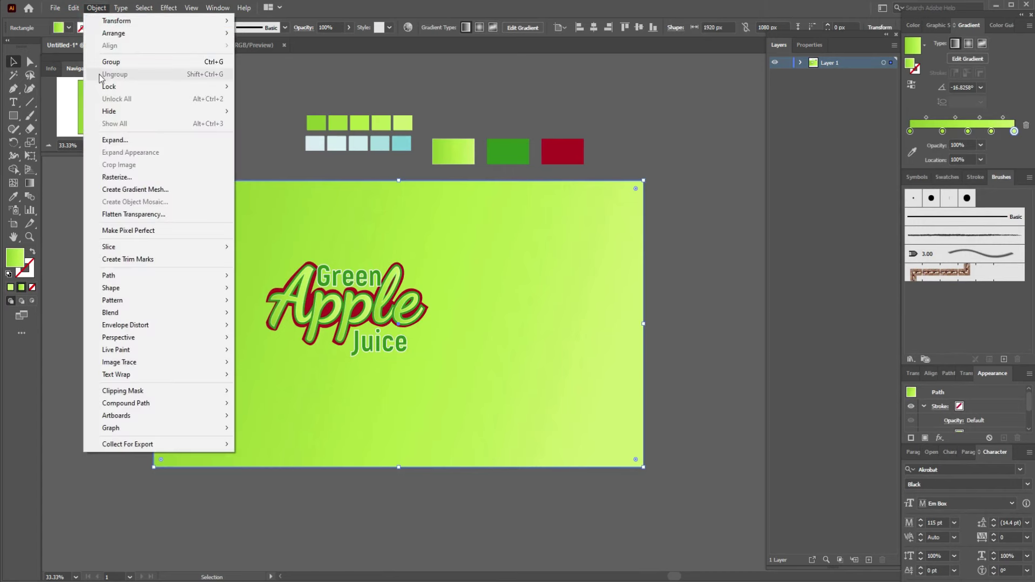
- Lock the background rectangle and group the logo pieces
left_click(290, 87)
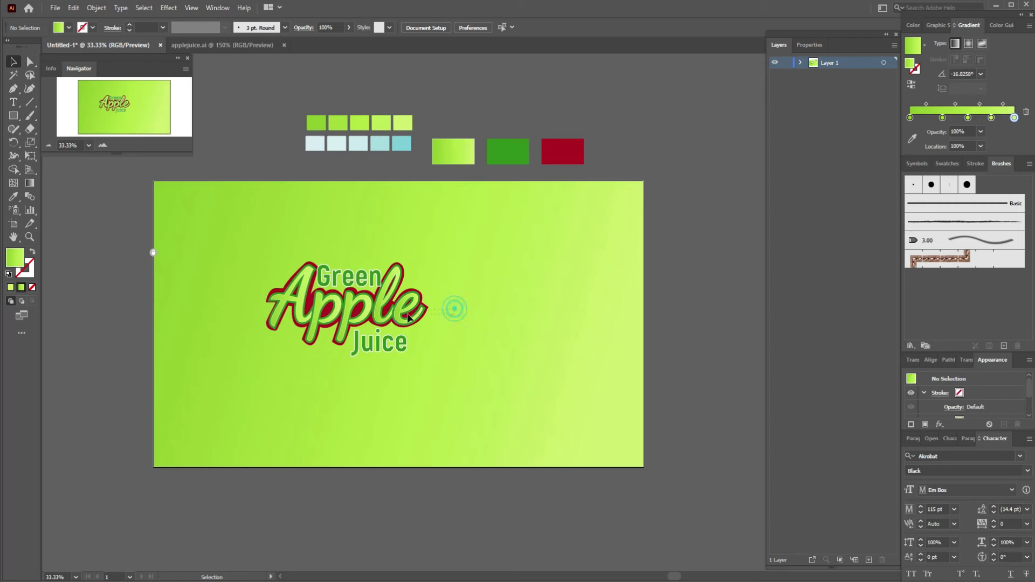
mouse_move(455, 311)
left_mouse_down()
mouse_move(300, 315)
mouse_move(264, 289)
left_mouse_up()
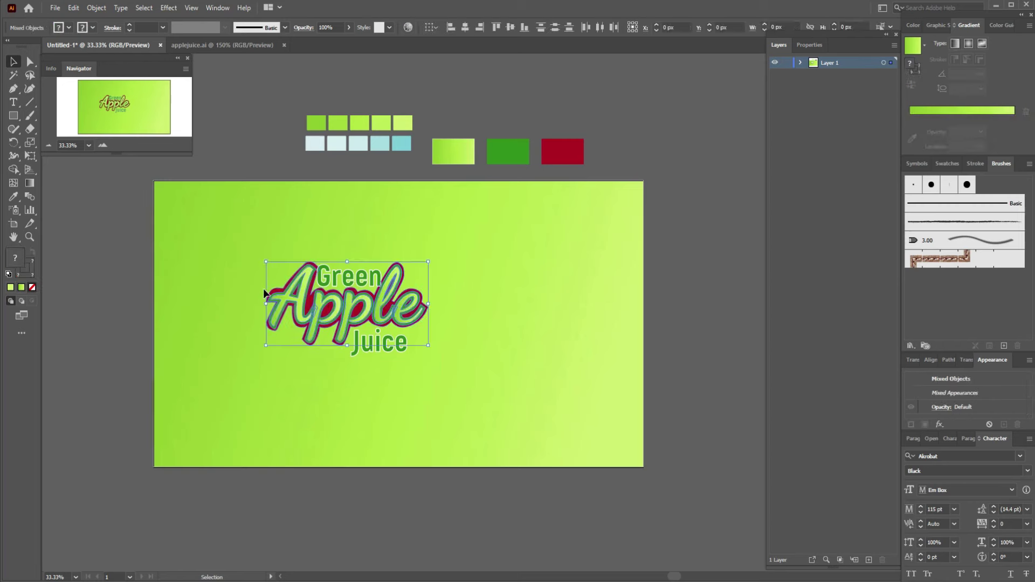
right_click(353, 314)
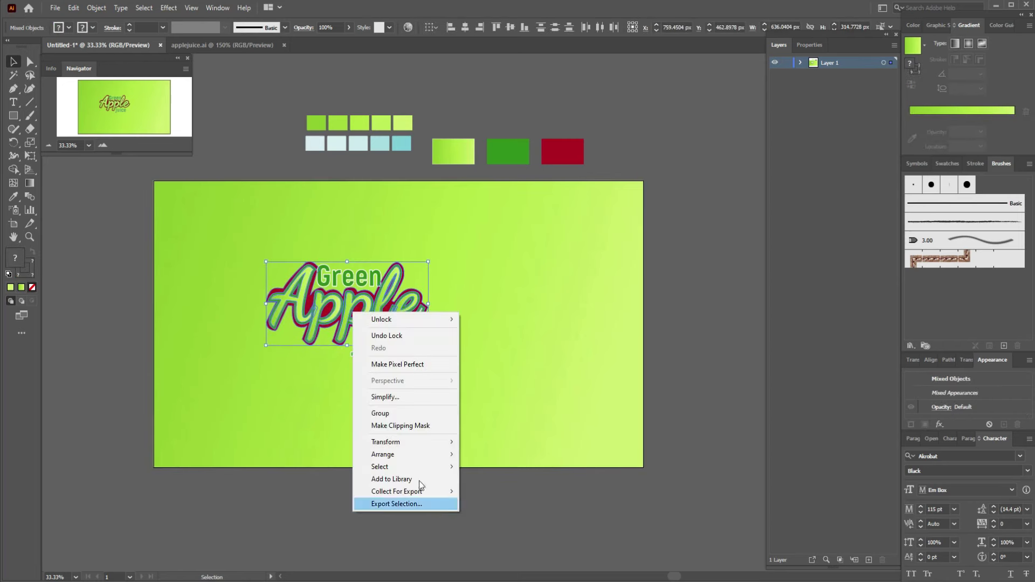
left_click(391, 414)
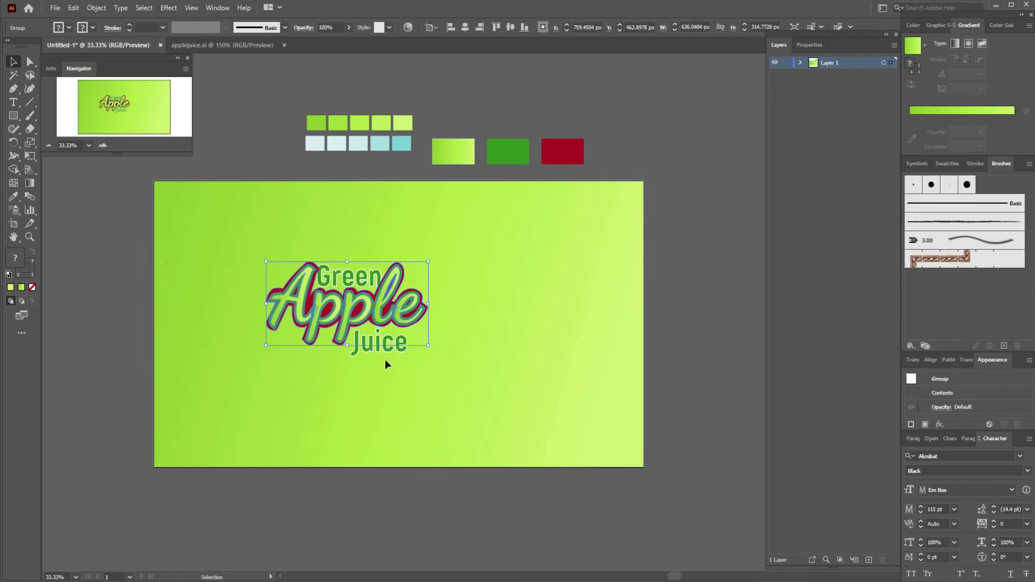
right_click(384, 307)
mouse_move(412, 463)
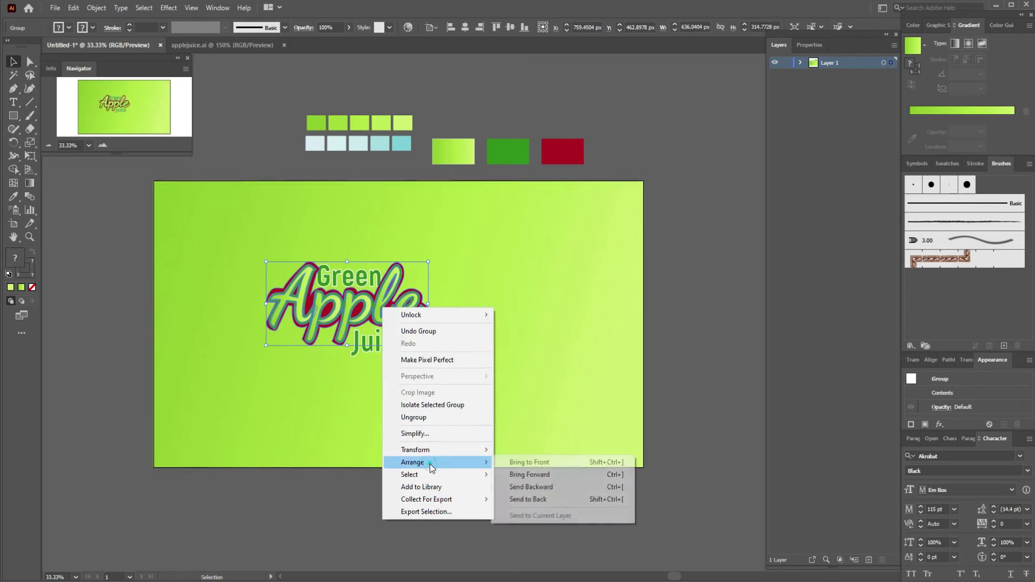
left_click(534, 462)
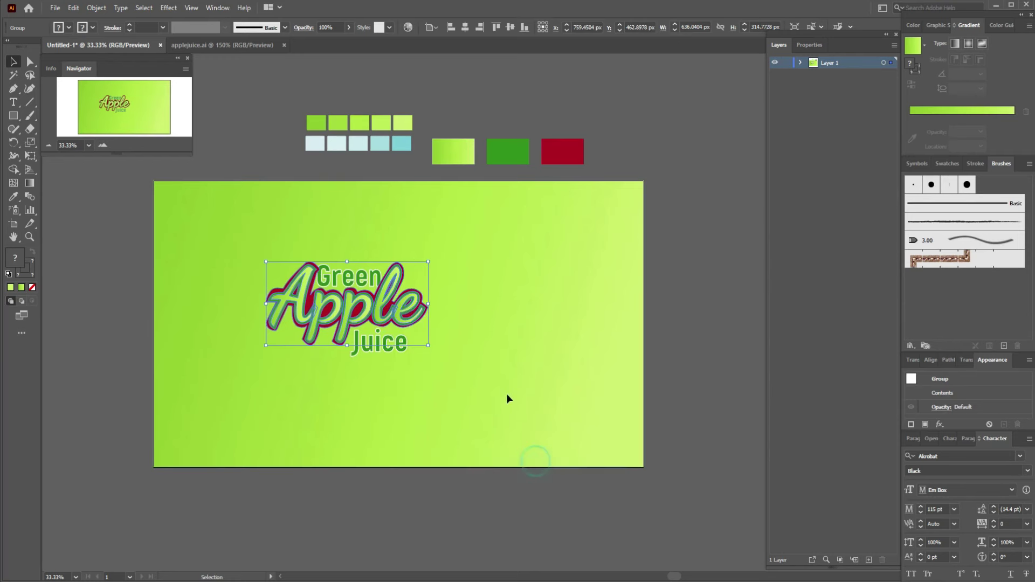
left_click(496, 377)
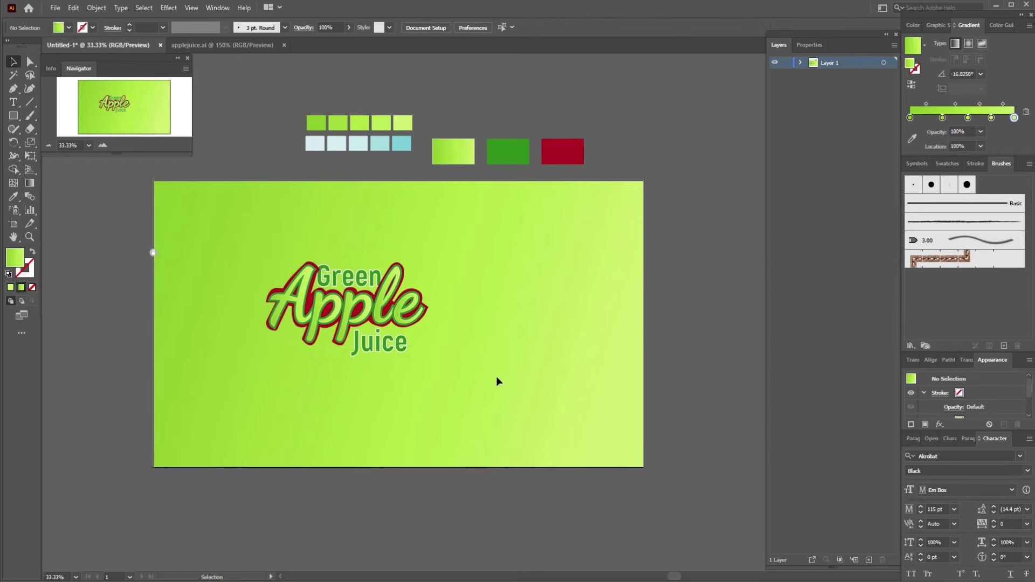
- Regroup all logo pieces and centre the group horizontally on the artboard
left_click(375, 276)
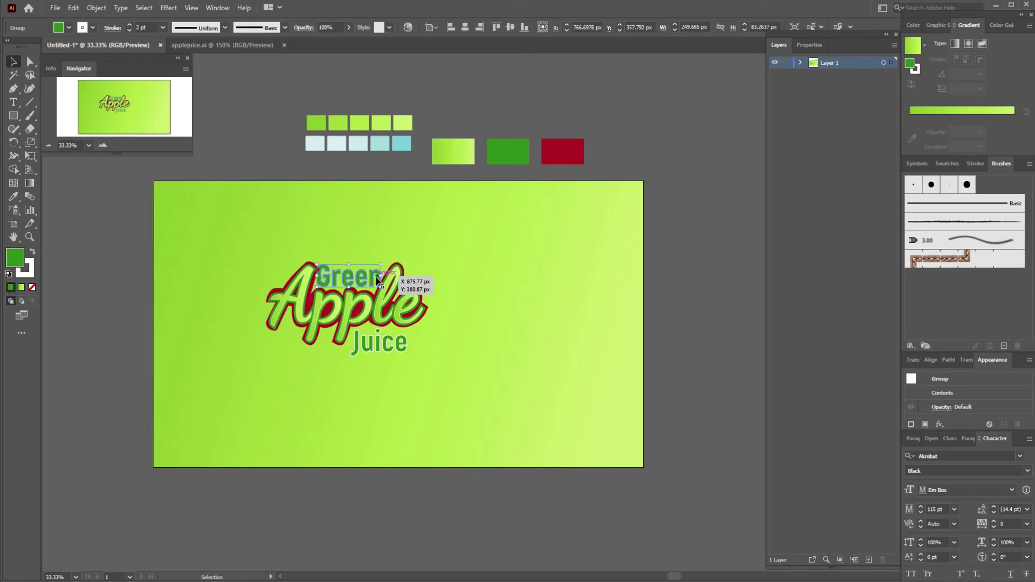
left_click(379, 348)
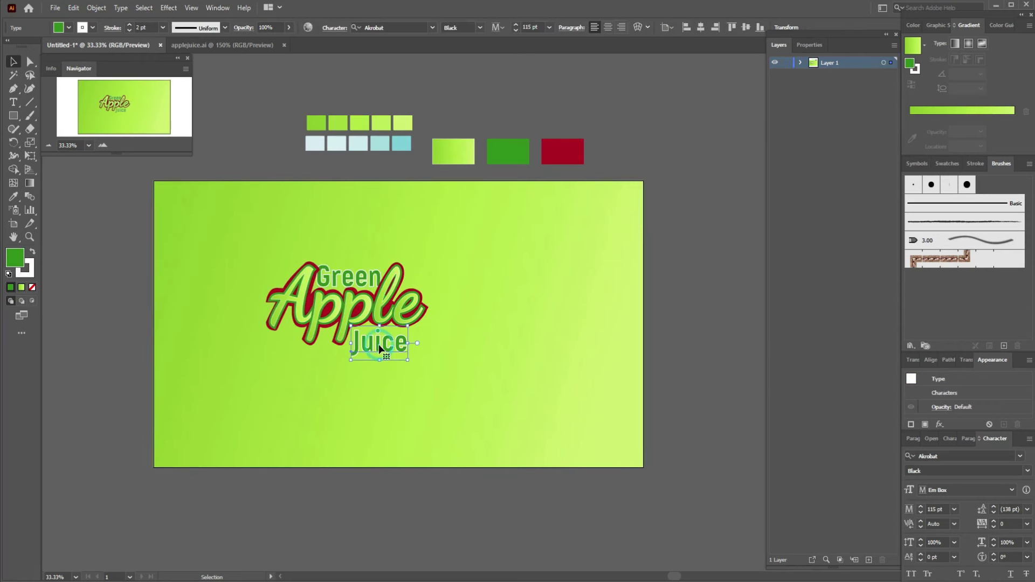
left_click(476, 327)
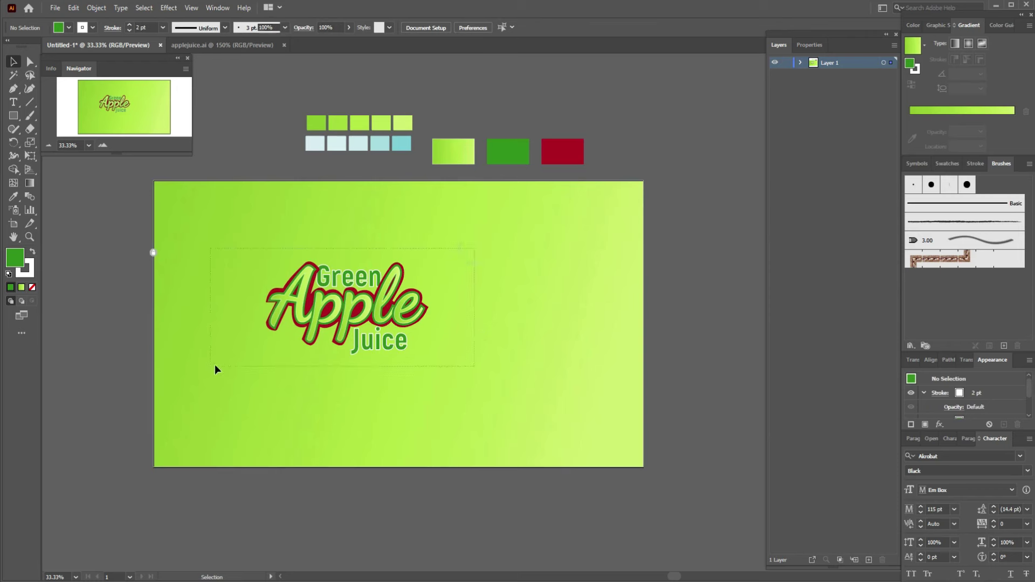
left_click_drag(215, 370, 345, 298)
right_click(345, 297)
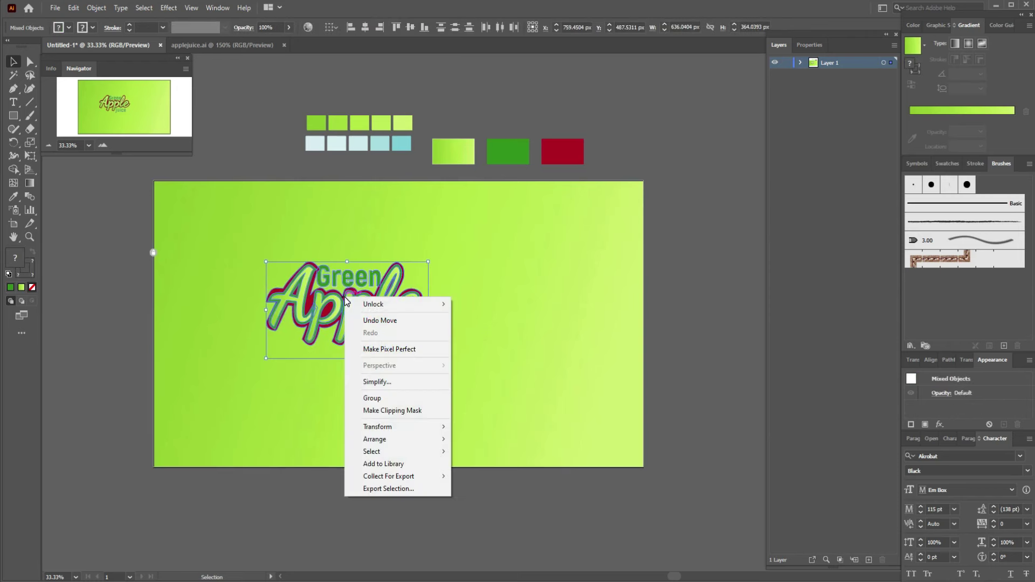
left_click(381, 397)
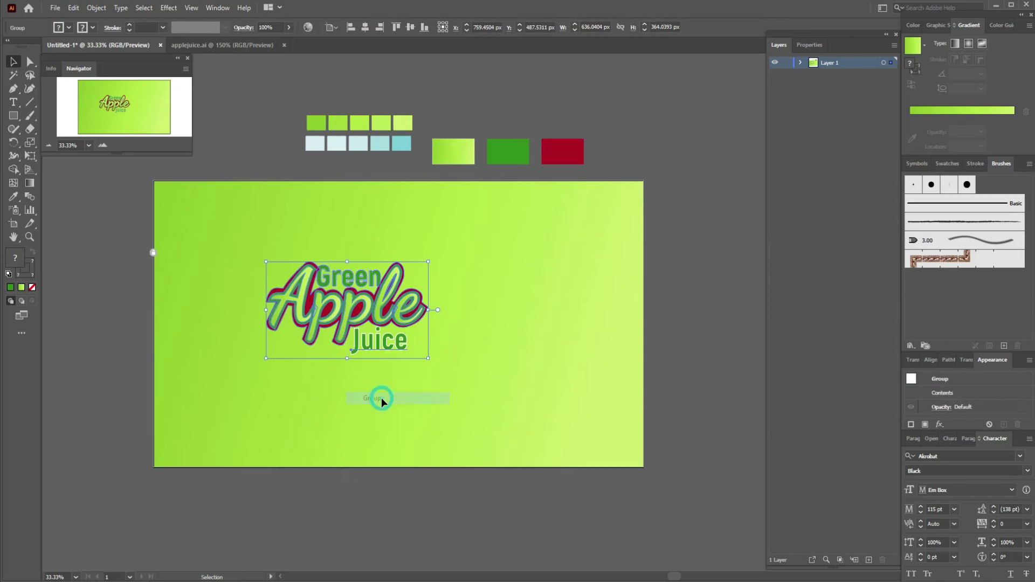
left_click(365, 27)
left_click(506, 288)
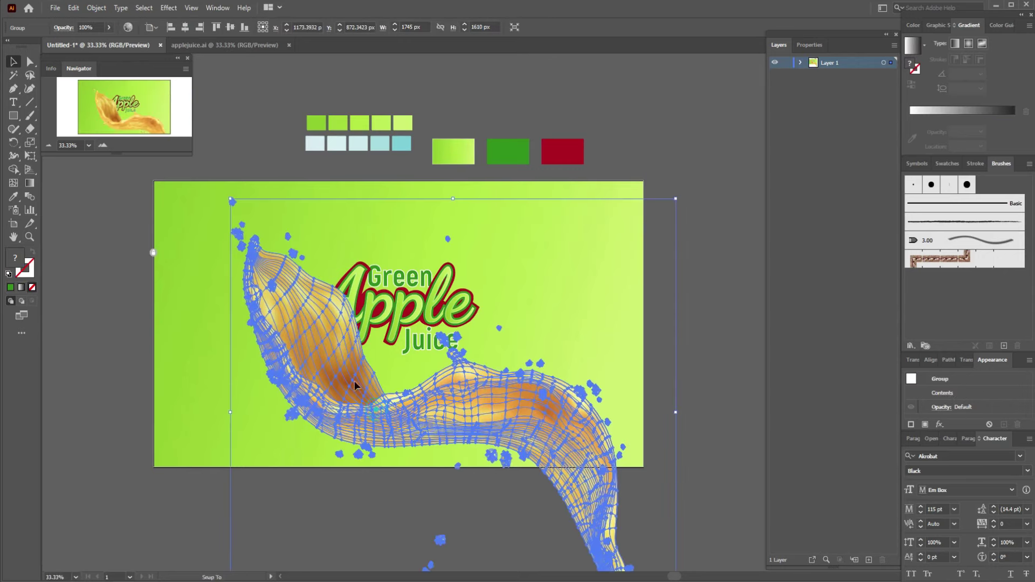
- Move the orange juice splash up-left and send it behind the logo
left_click_drag(354, 380, 326, 349)
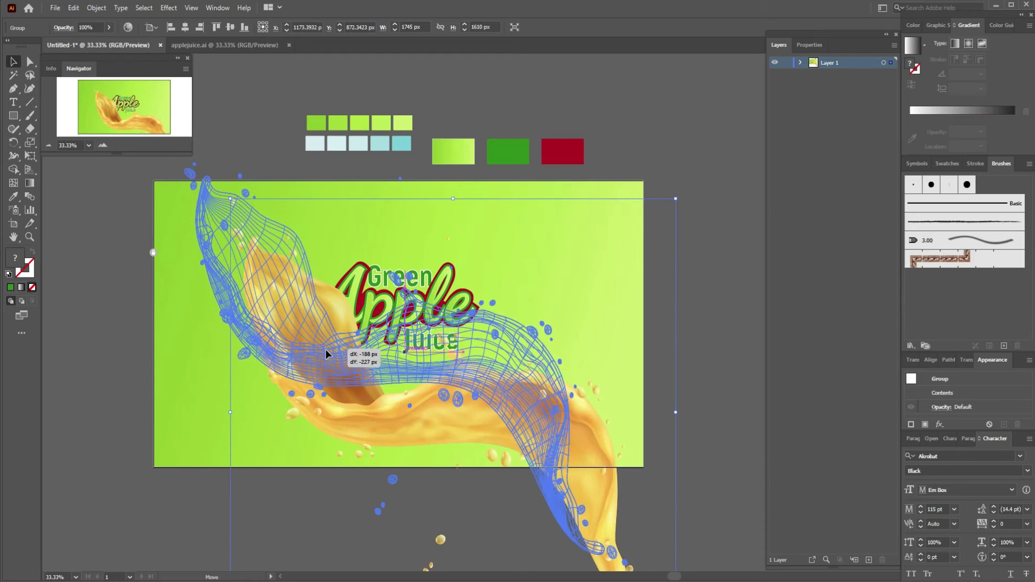
right_click(492, 349)
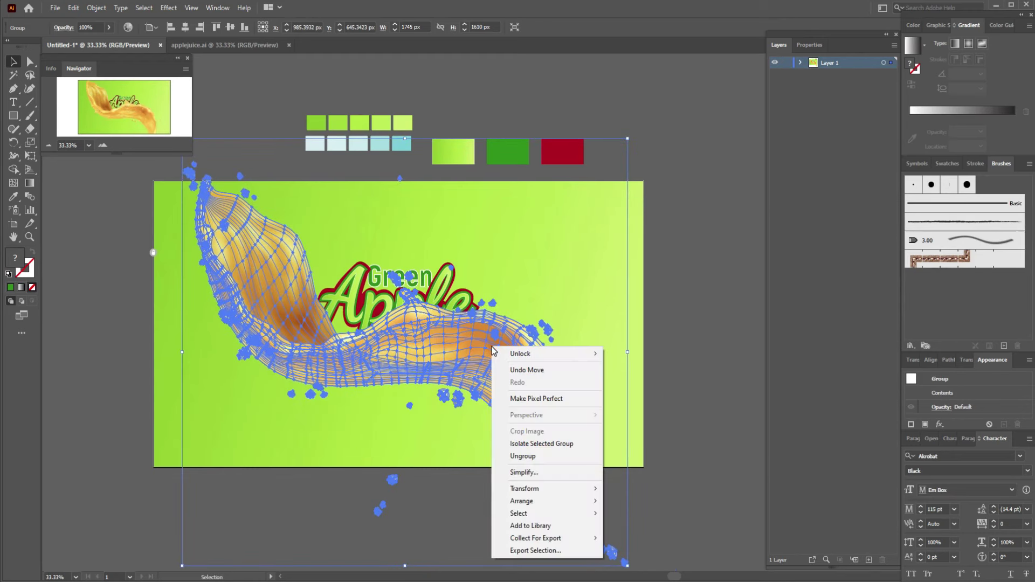
mouse_move(522, 500)
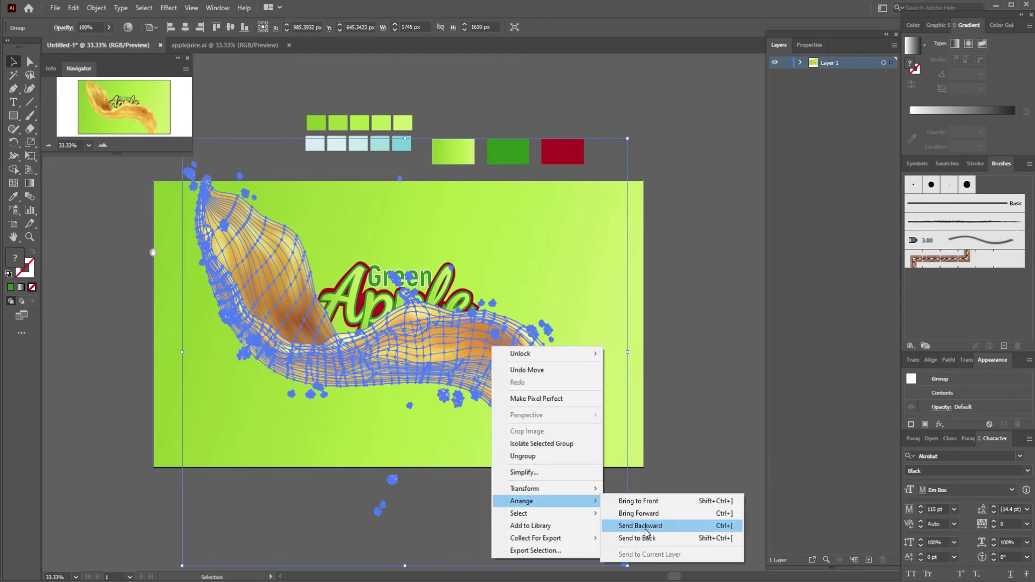
left_click(647, 528)
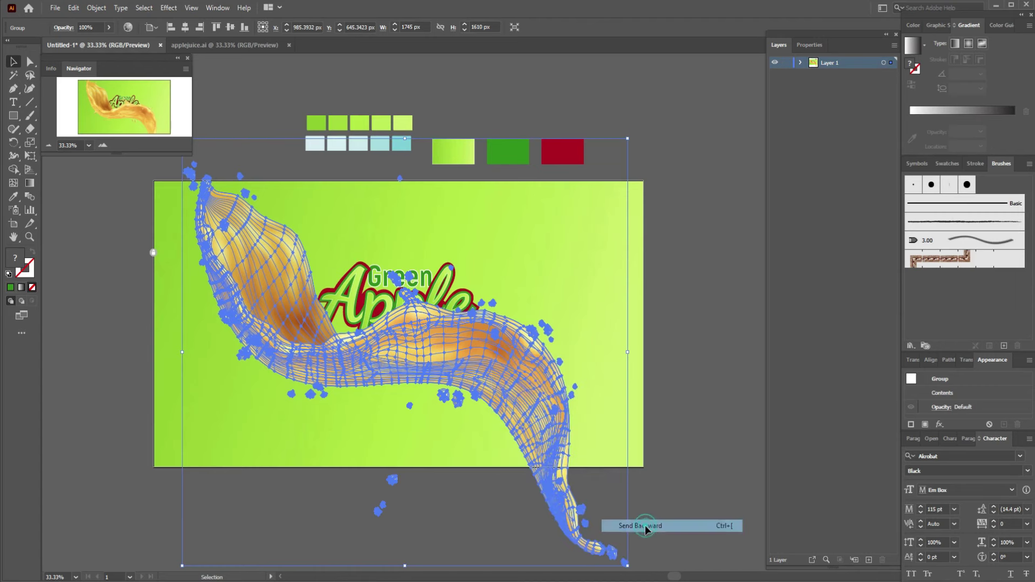
left_click(664, 356)
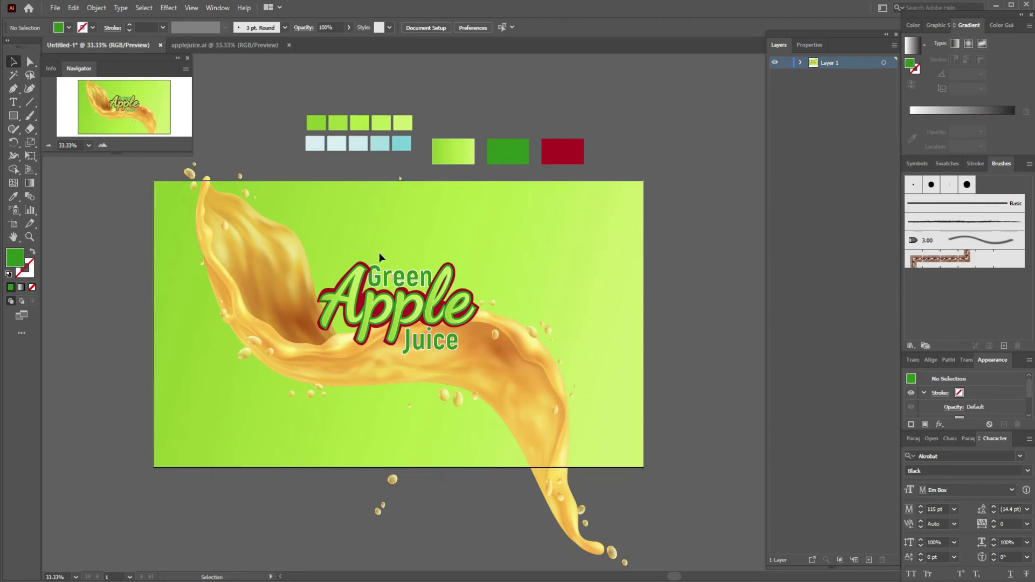
left_click(401, 454)
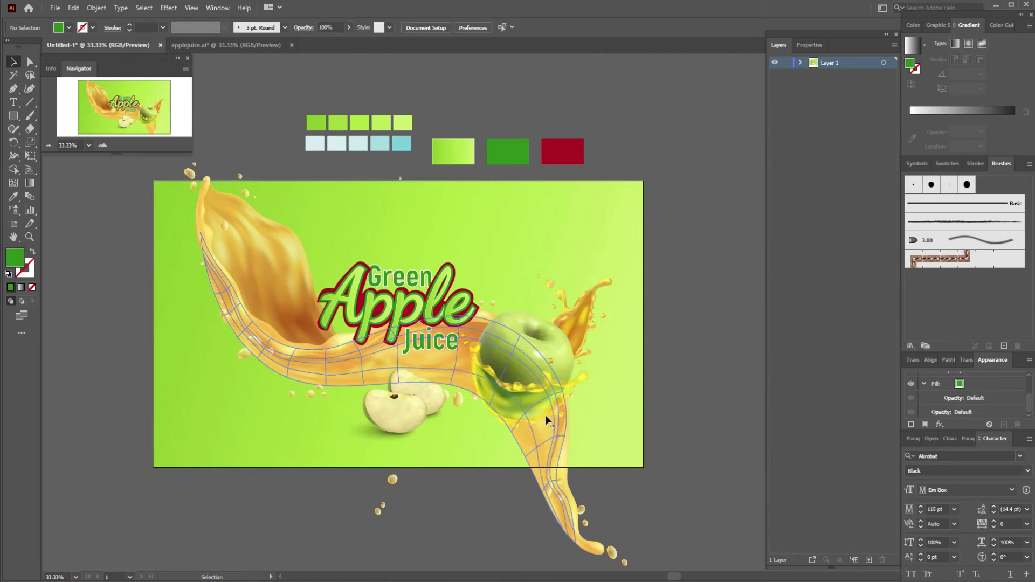
- Move the smaller juice splash down-left and enlarge it
left_click(548, 377)
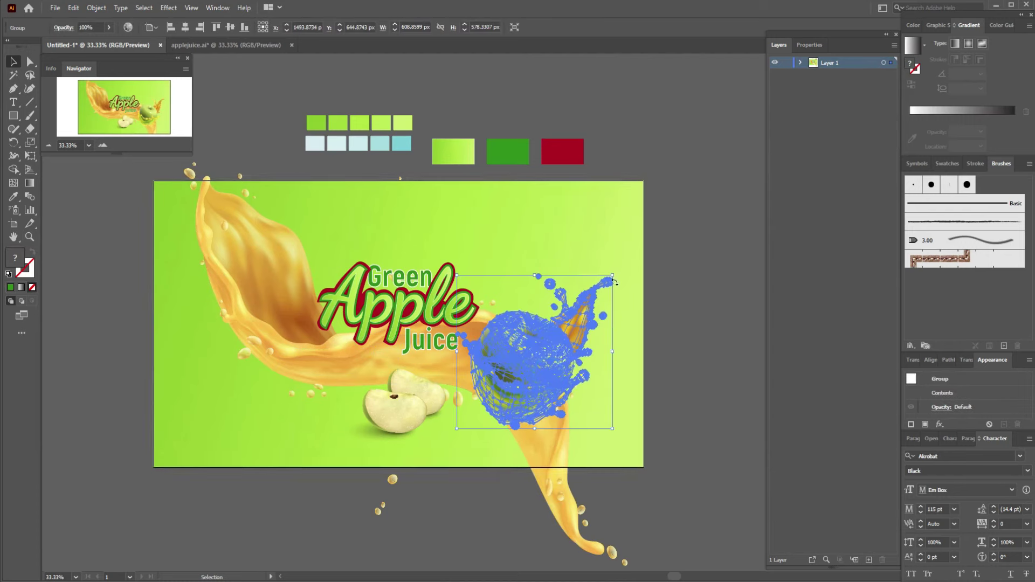
left_click(409, 414)
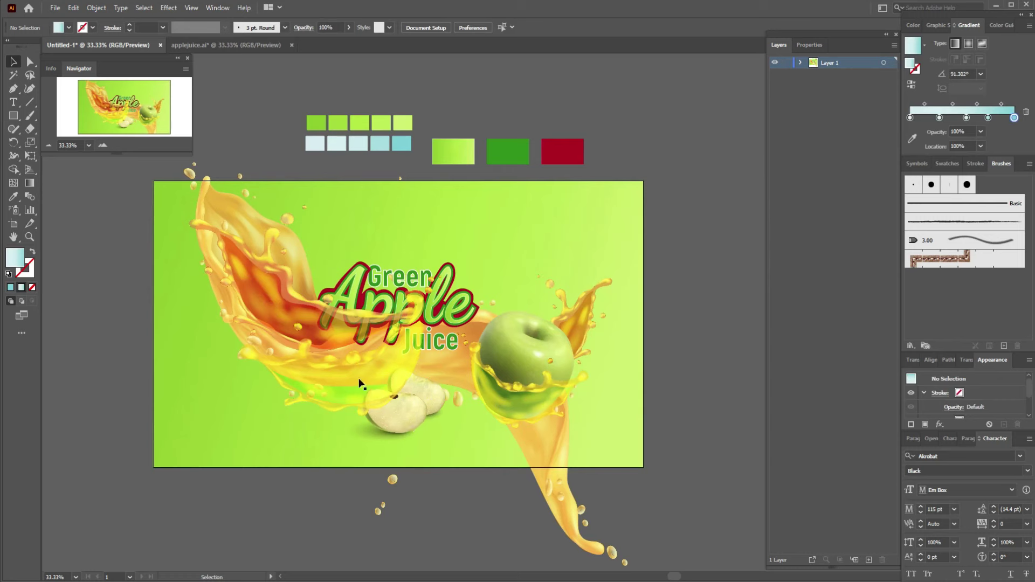
left_click(358, 381)
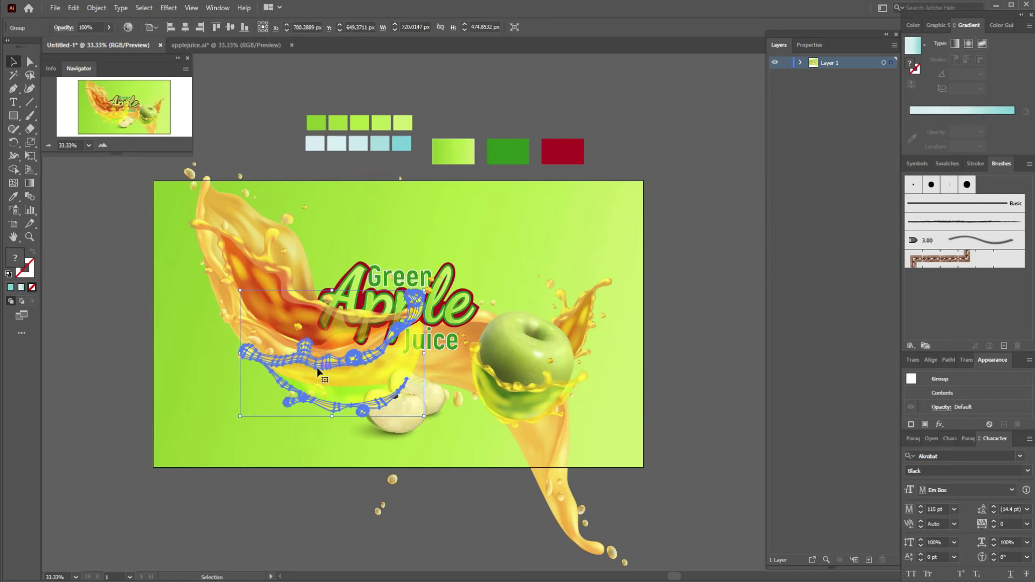
mouse_move(317, 370)
left_mouse_down()
mouse_move(248, 466)
mouse_move(284, 305)
left_mouse_up()
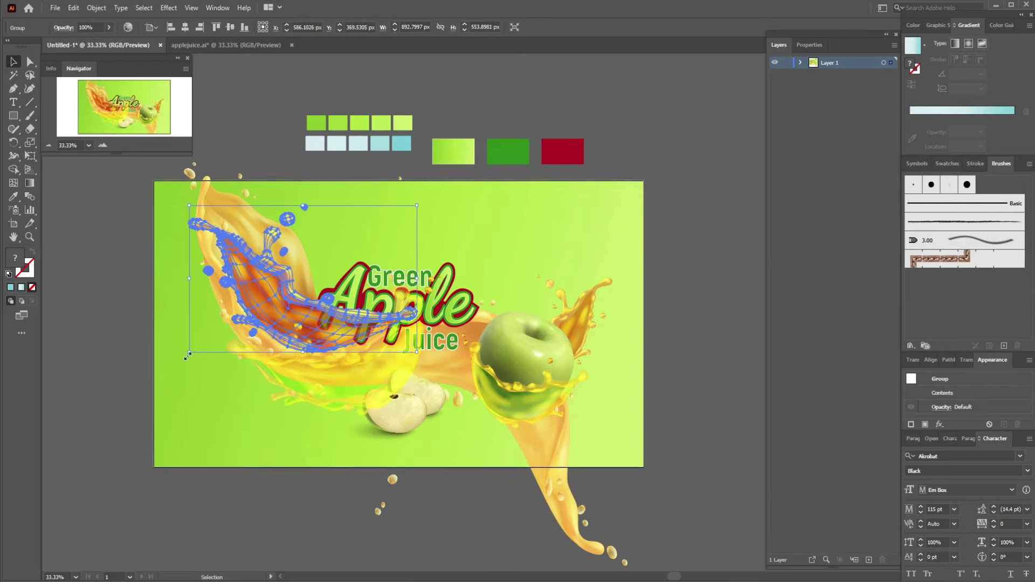
left_click_drag(189, 353, 179, 373)
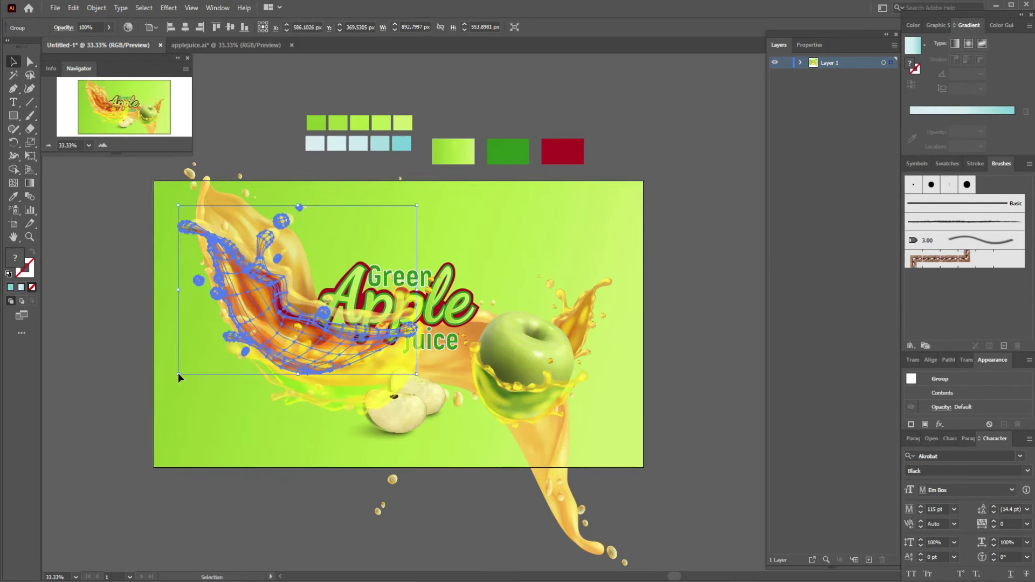
left_click(690, 405)
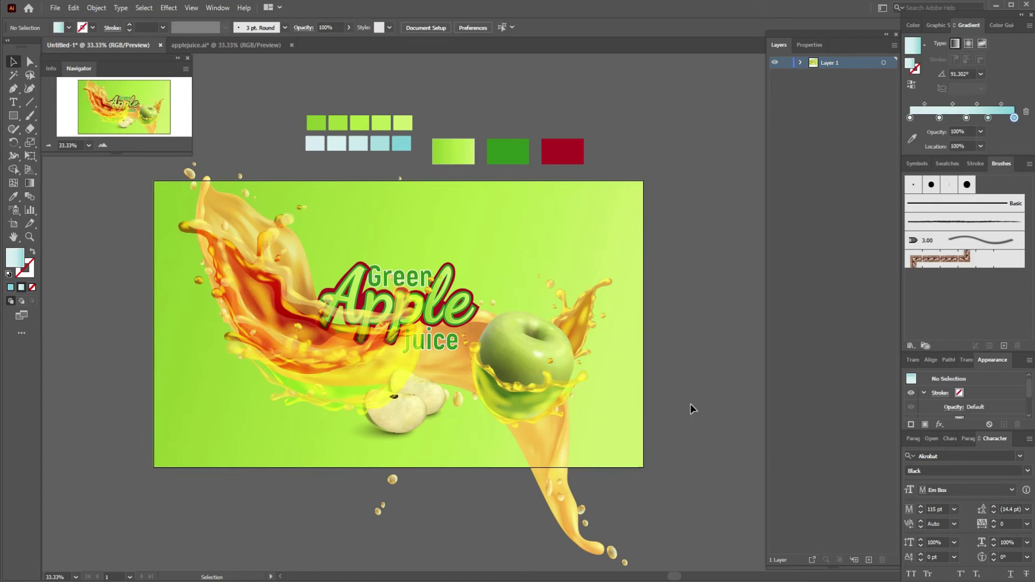
- Enlarge the splash under the logo, reposition the green apple and raise the apple slices
left_click(310, 399)
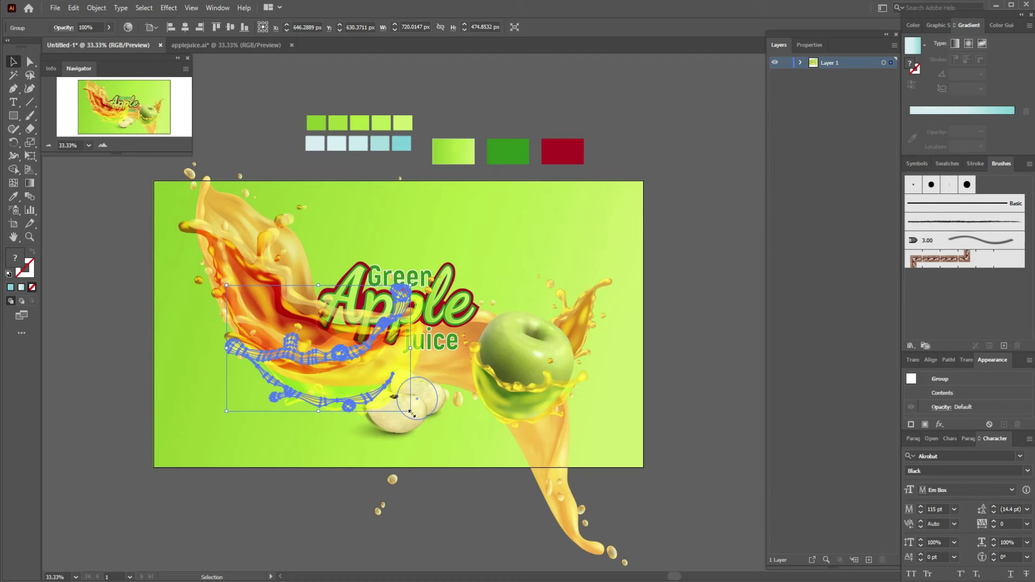
left_click_drag(409, 412, 472, 452)
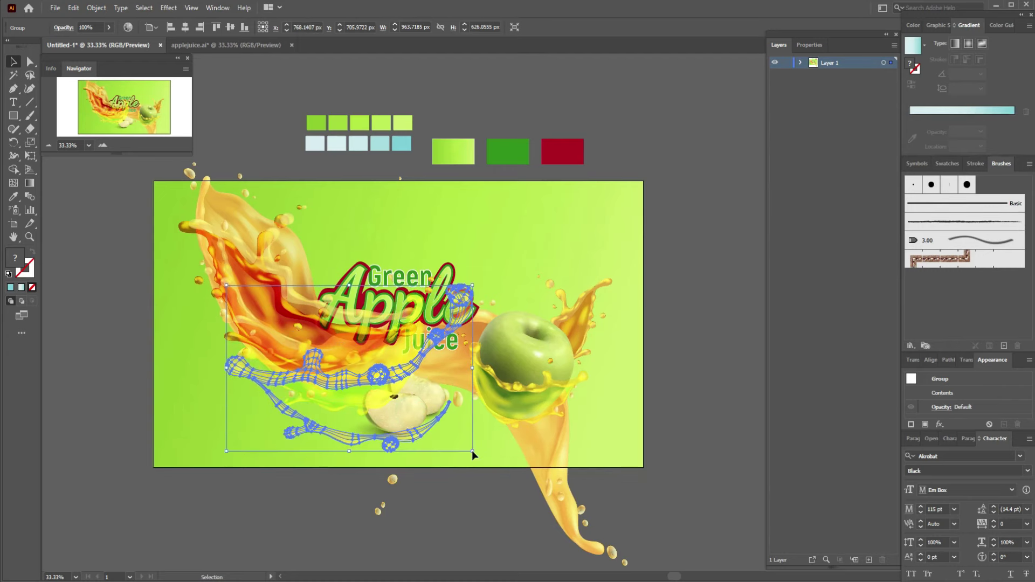
left_click(685, 438)
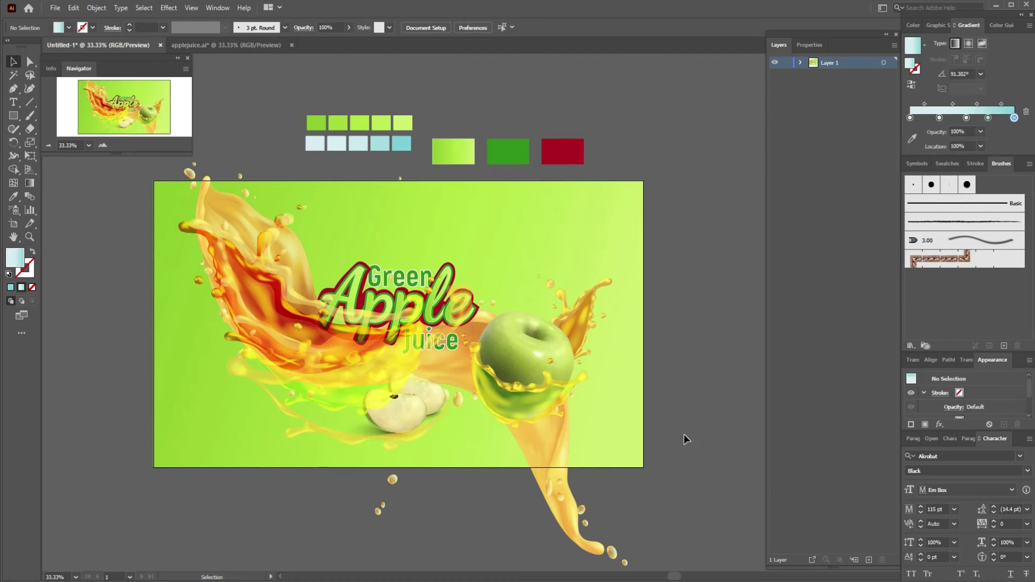
left_click_drag(538, 380, 536, 368)
left_click_drag(413, 398, 411, 377)
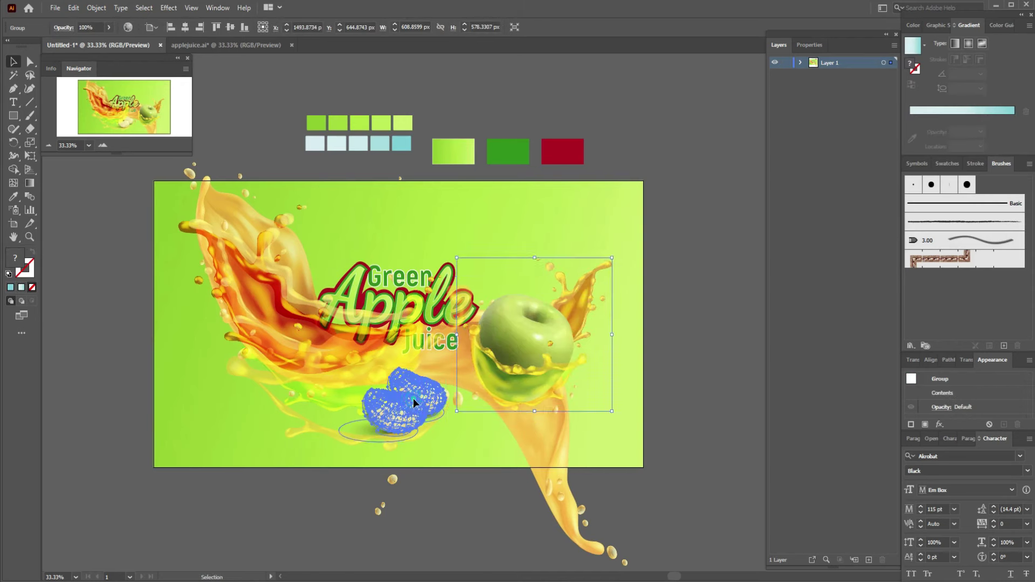
left_click(662, 376)
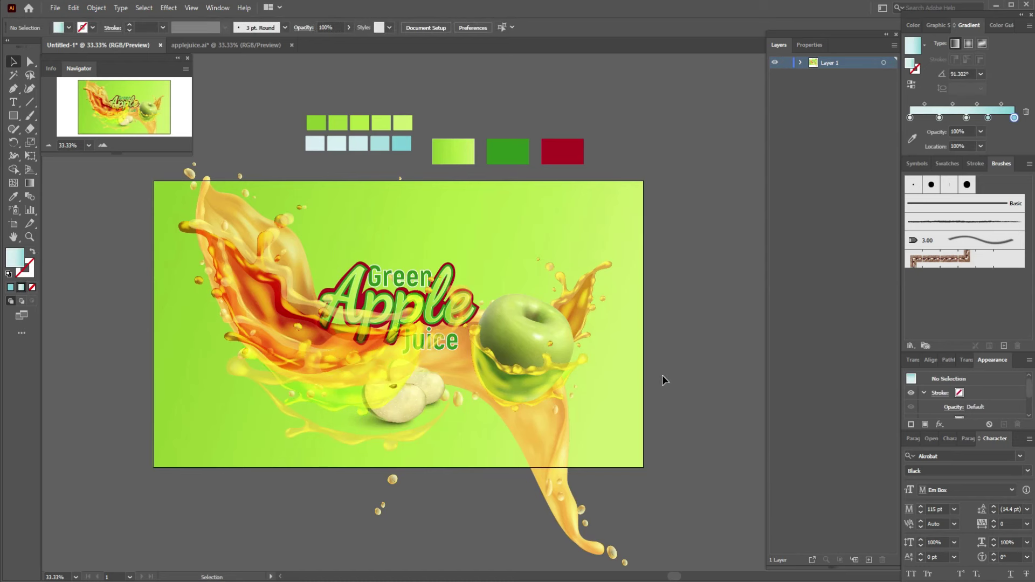
- Bring the Green Apple title group one level forward
left_click(434, 298)
right_click(435, 297)
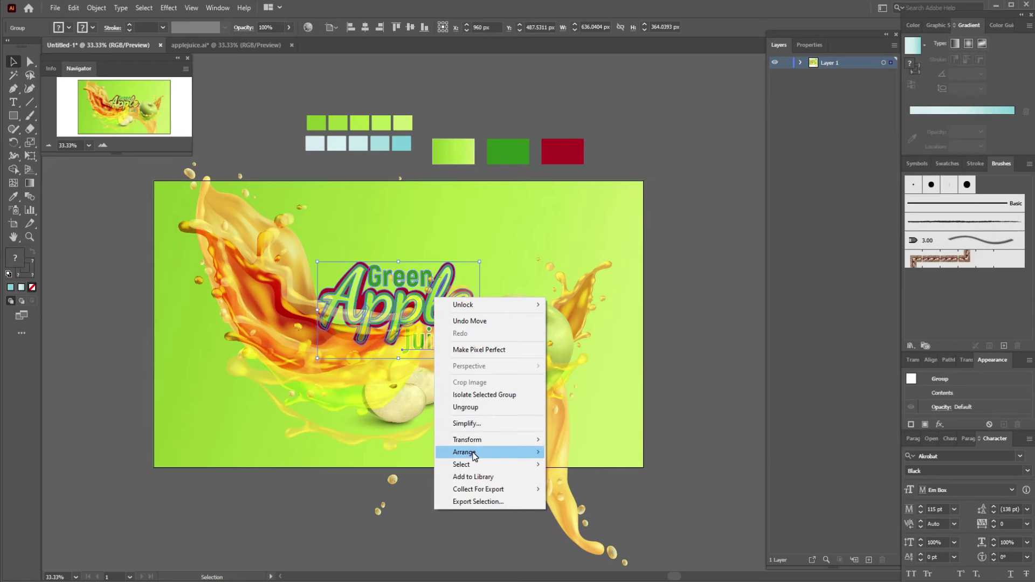
mouse_move(464, 452)
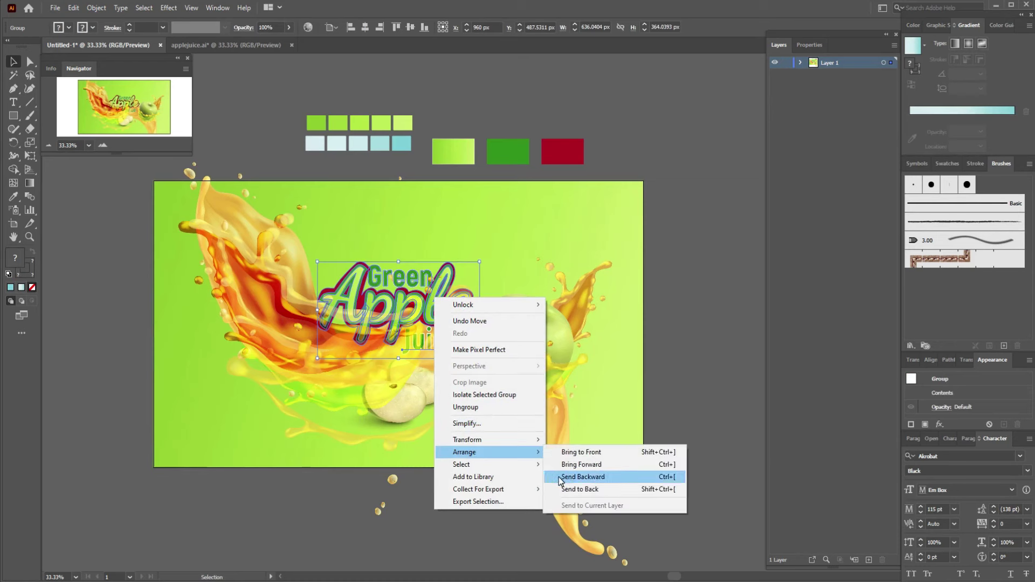
left_click(566, 465)
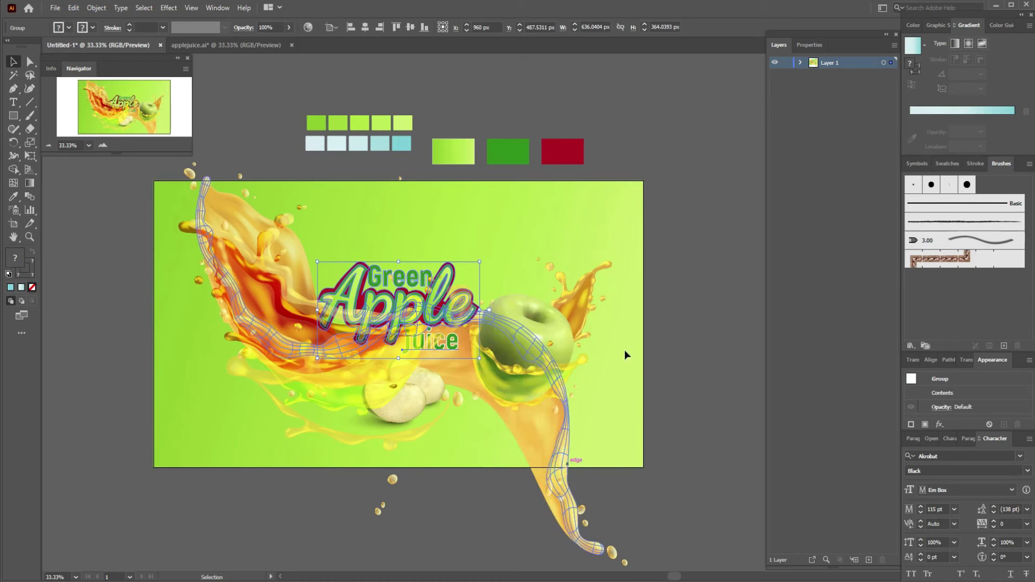
left_click(674, 305)
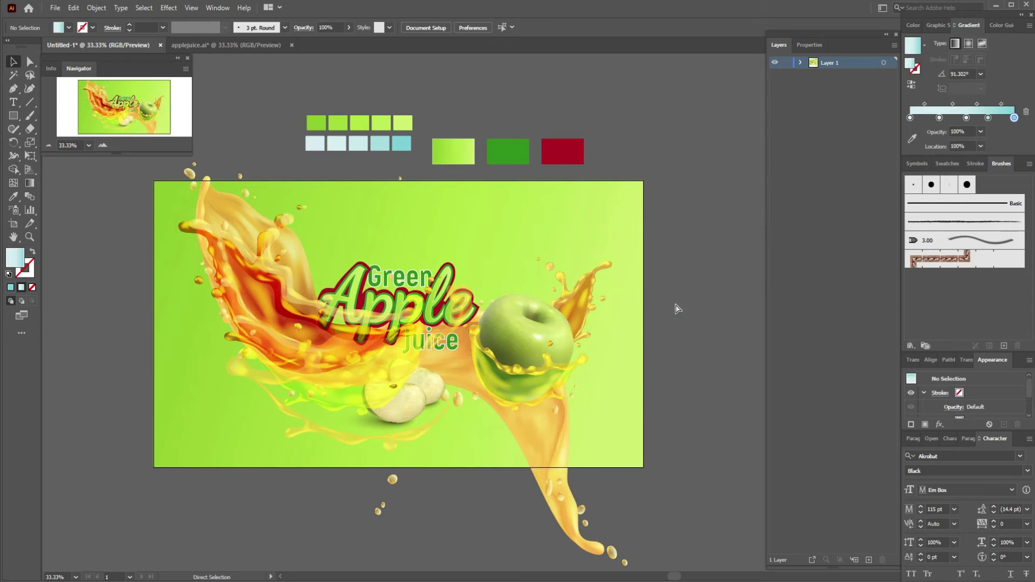
- Restack the juice swirl, bringing it forward and then sending it to the back
key("ctrl+1")
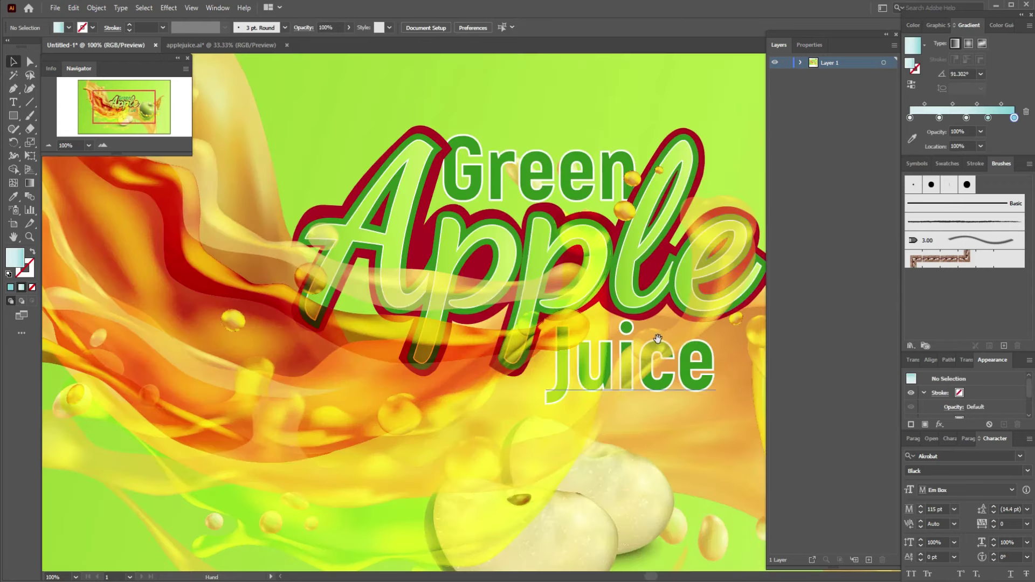
scroll(677, 310, "right", 3)
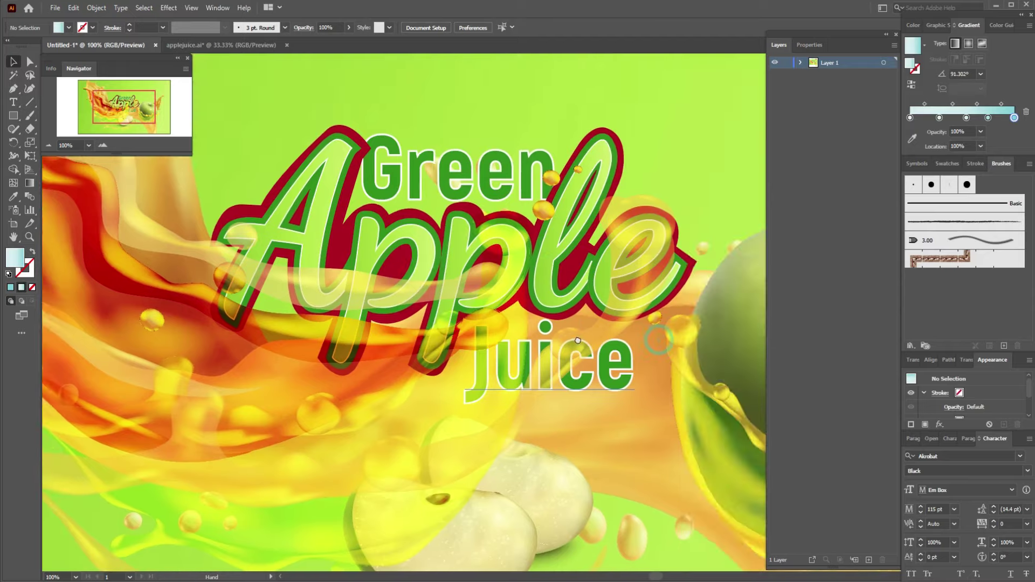
right_click(365, 294)
mouse_move(396, 451)
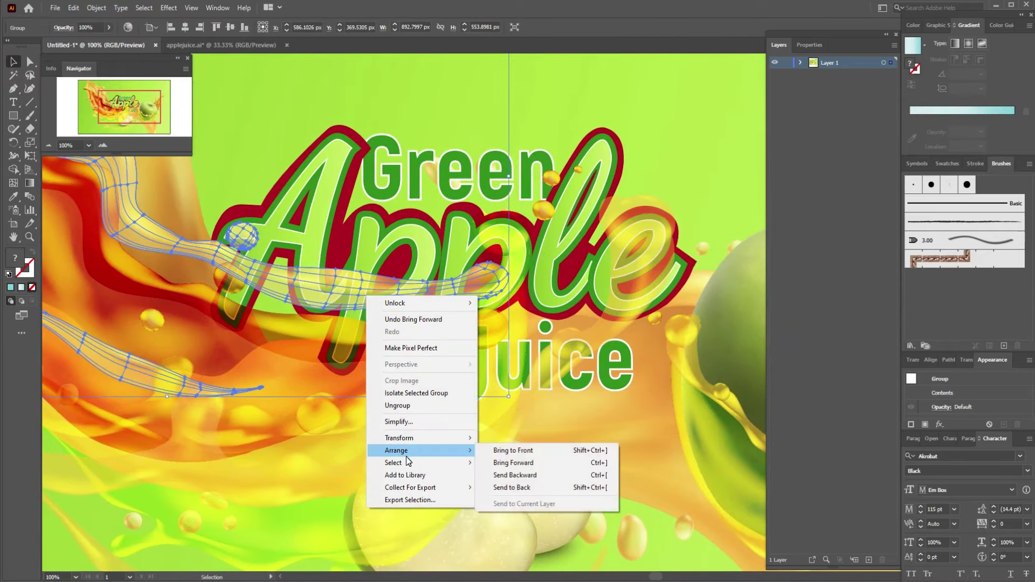
left_click(496, 467)
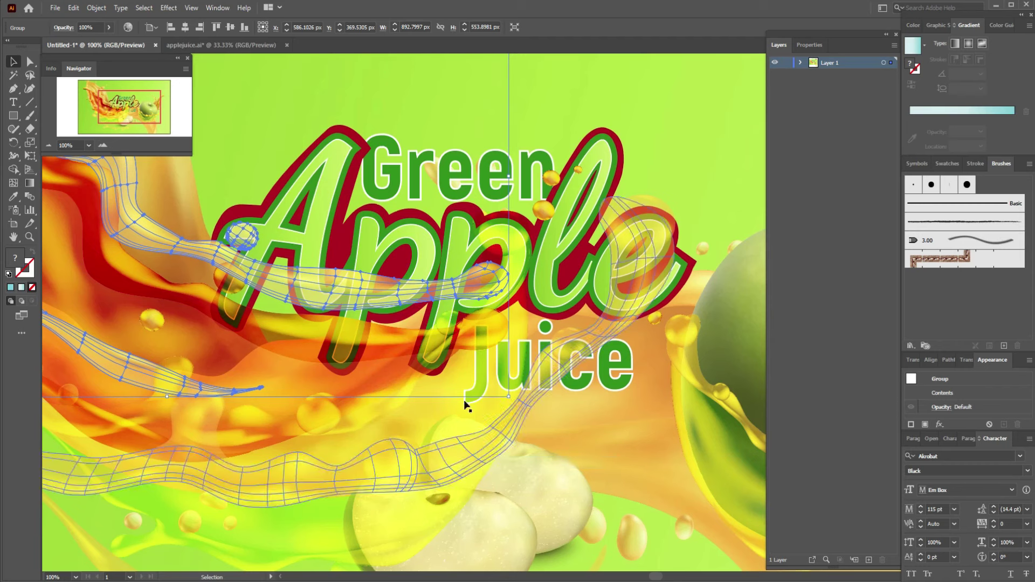
right_click(453, 448)
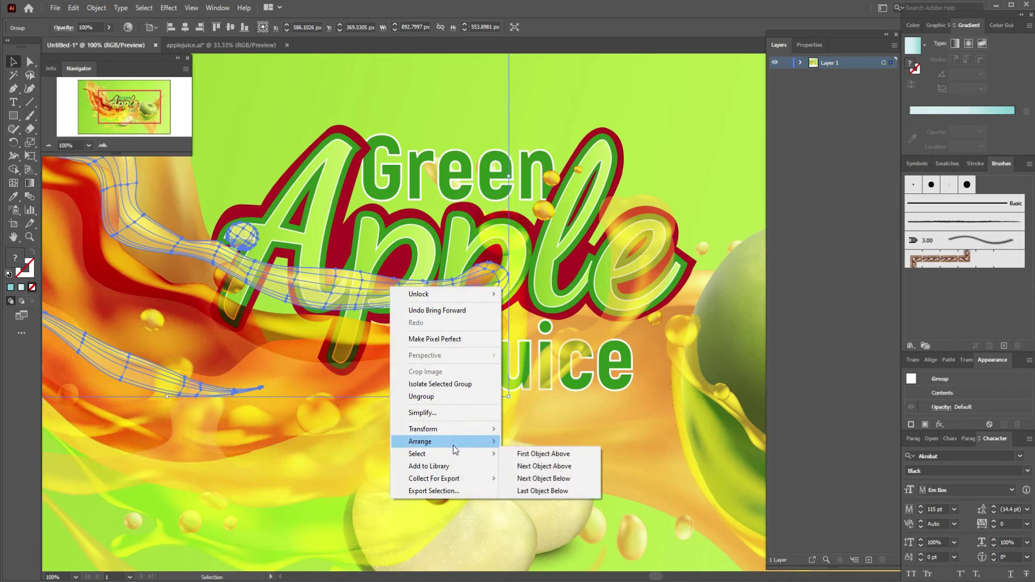
mouse_move(419, 441)
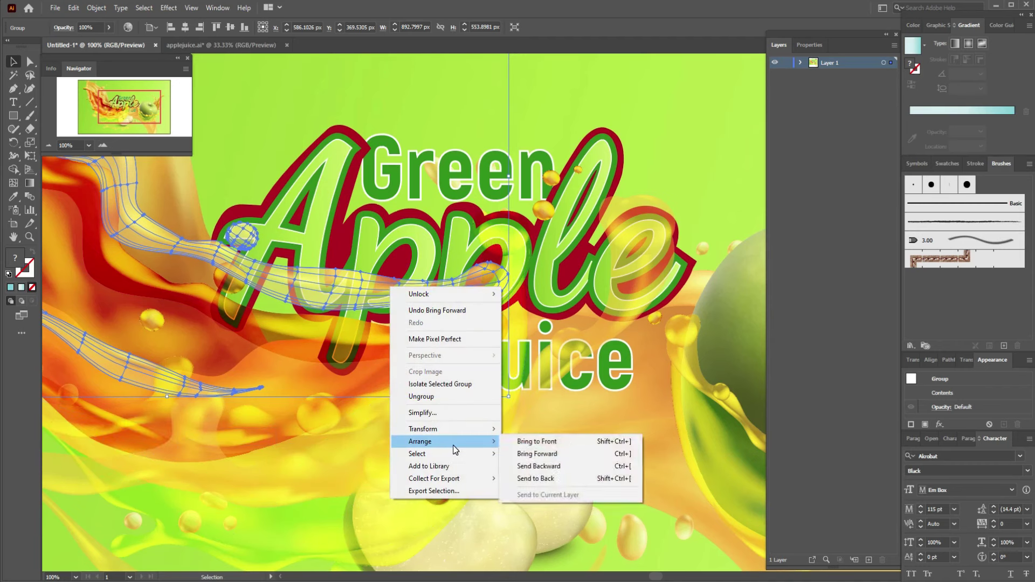
left_click(516, 457)
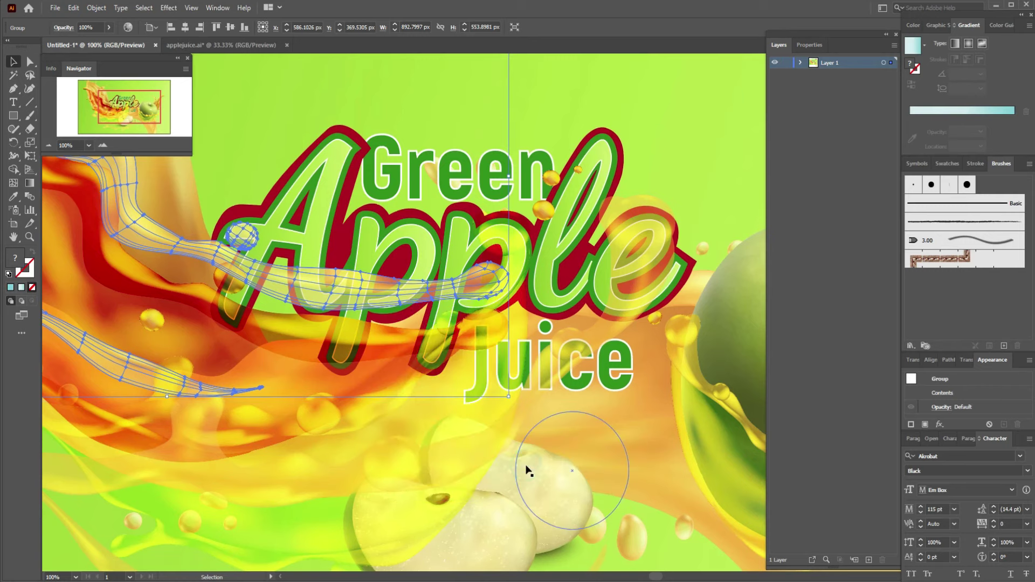
left_click(677, 208)
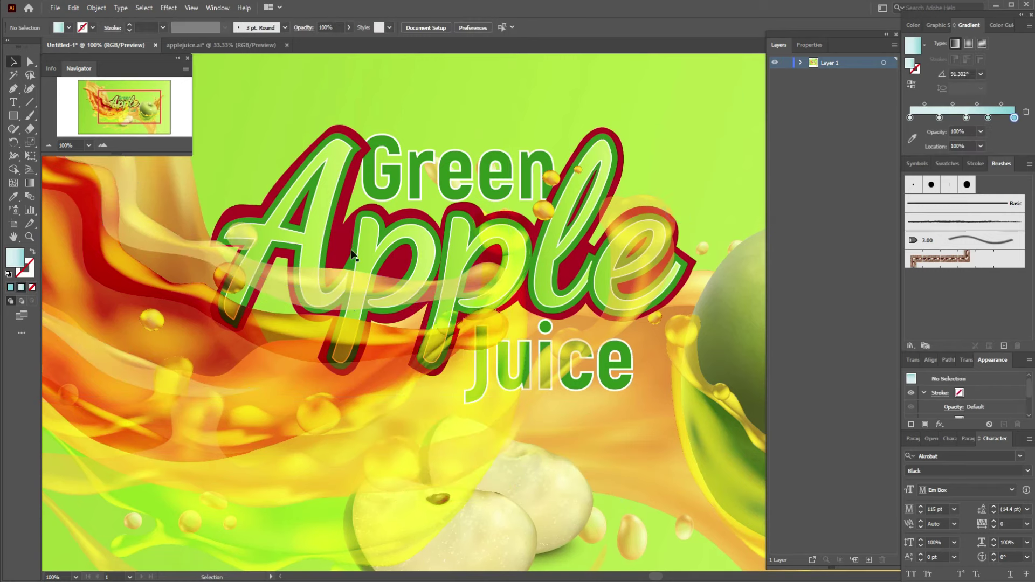
right_click(333, 283)
mouse_move(363, 434)
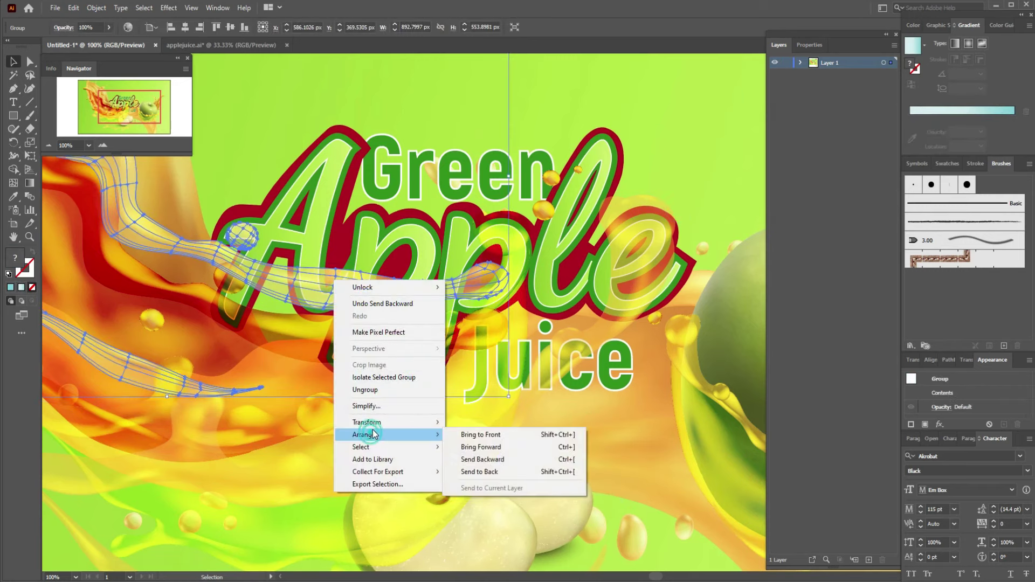
left_click(516, 472)
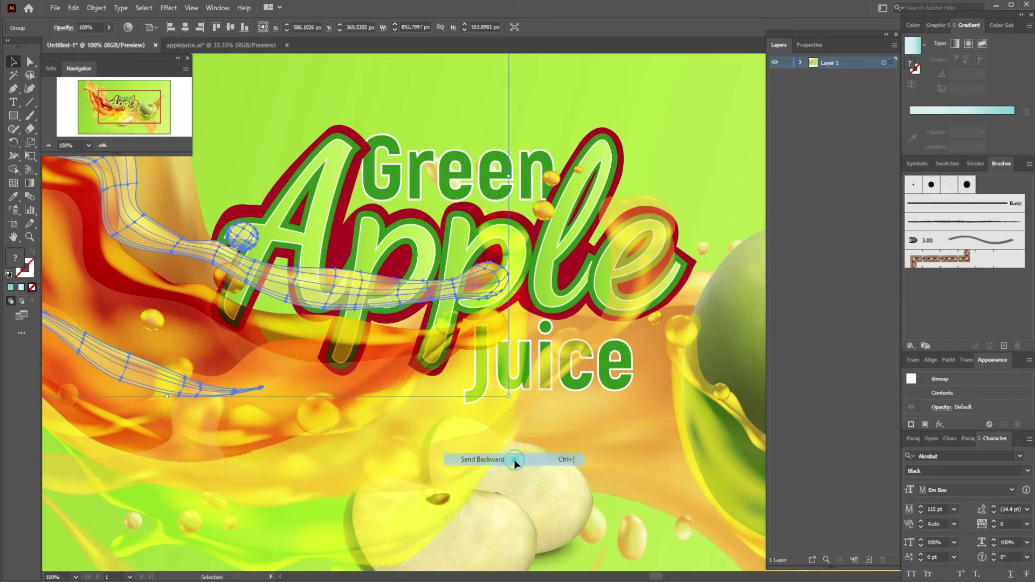
left_click(656, 97)
- Send the lower juice splash one level backward and view the whole artboard
left_click(198, 319)
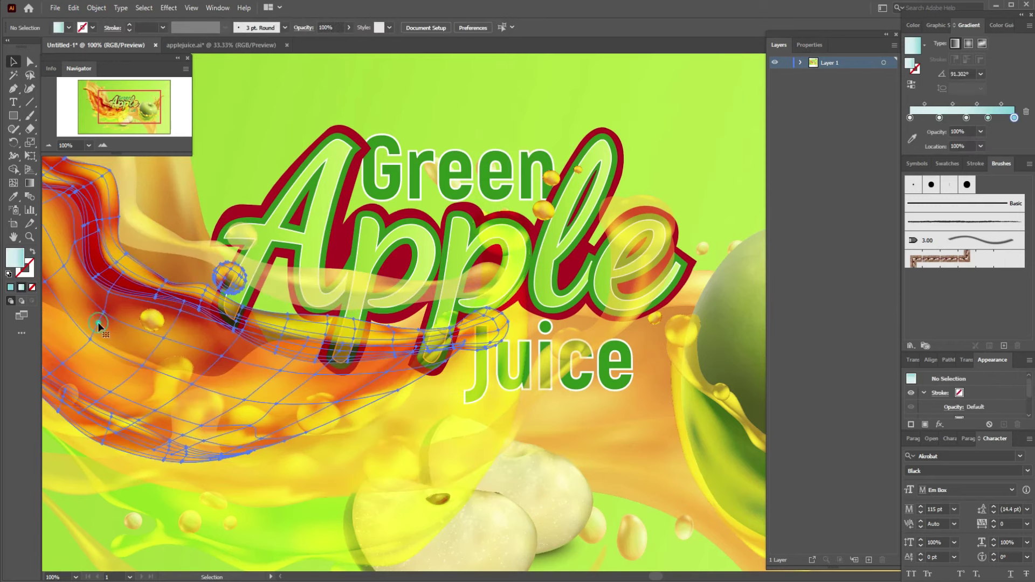
right_click(237, 354)
mouse_move(267, 508)
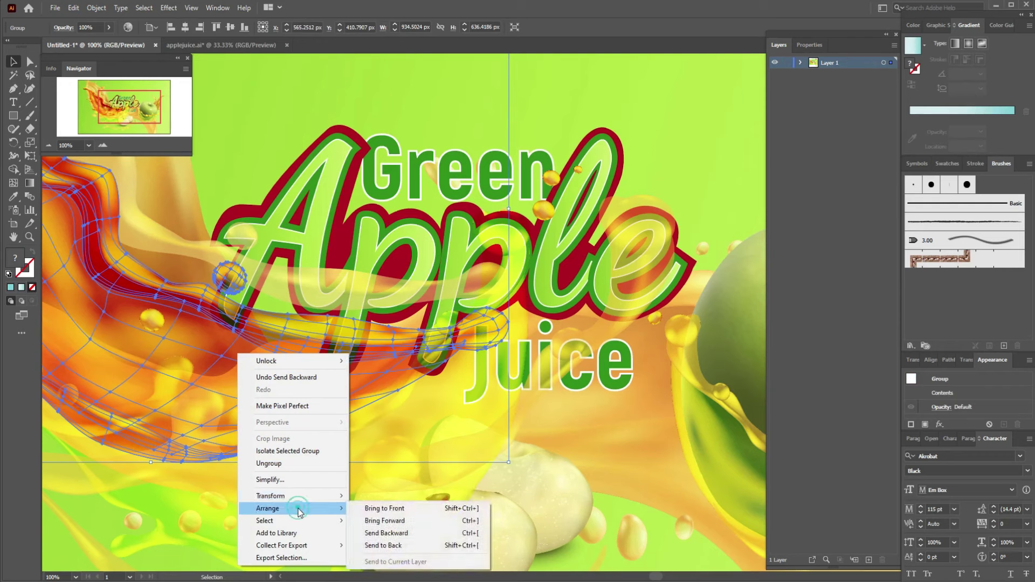
left_click(393, 533)
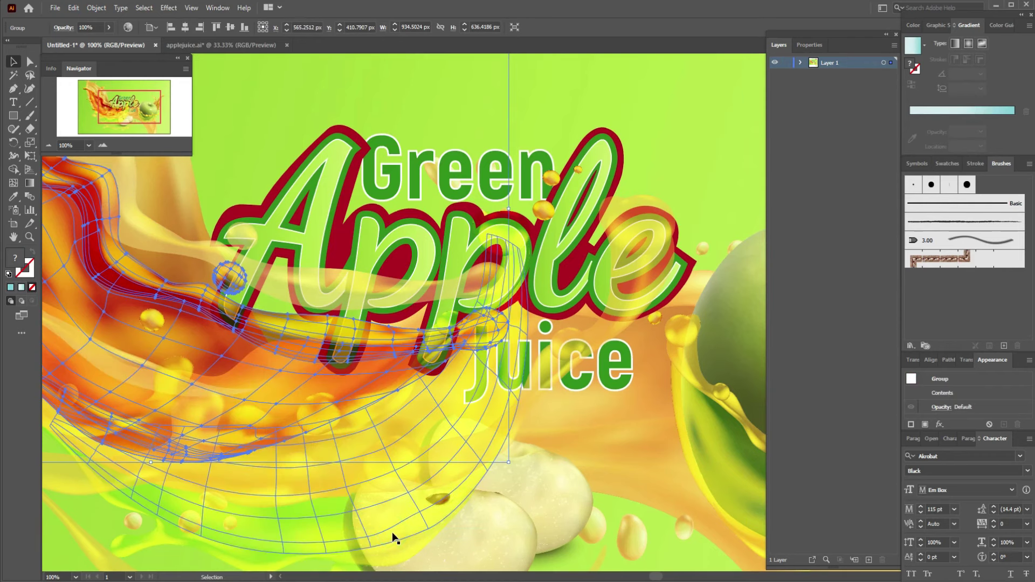
left_click(694, 191)
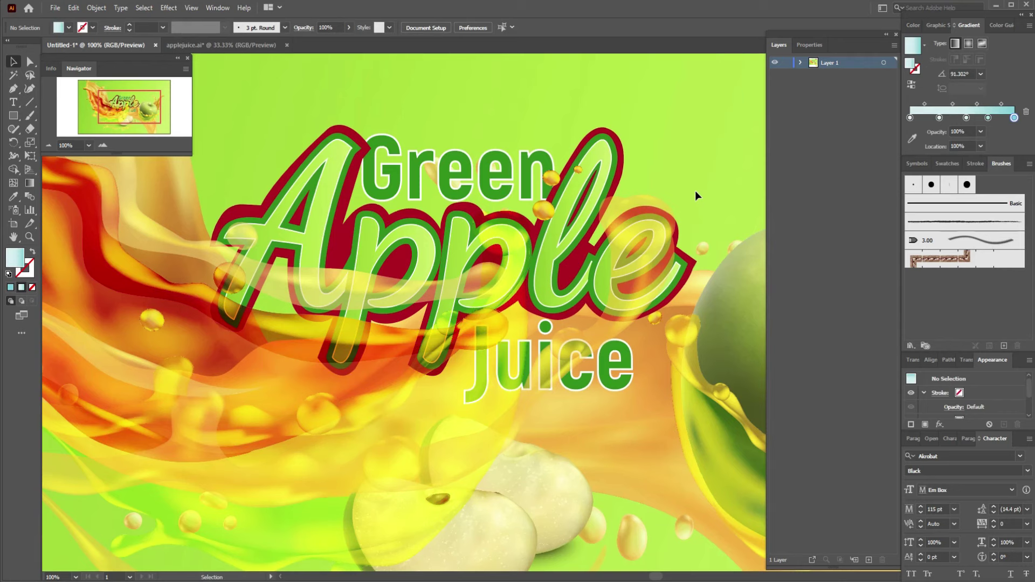
key("ctrl+minus")
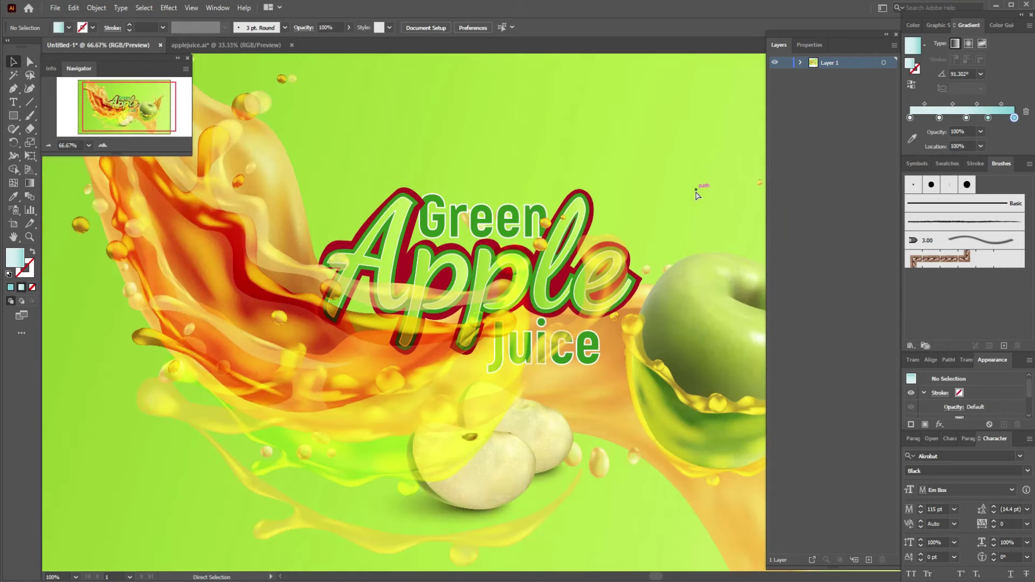
key("ctrl+minus")
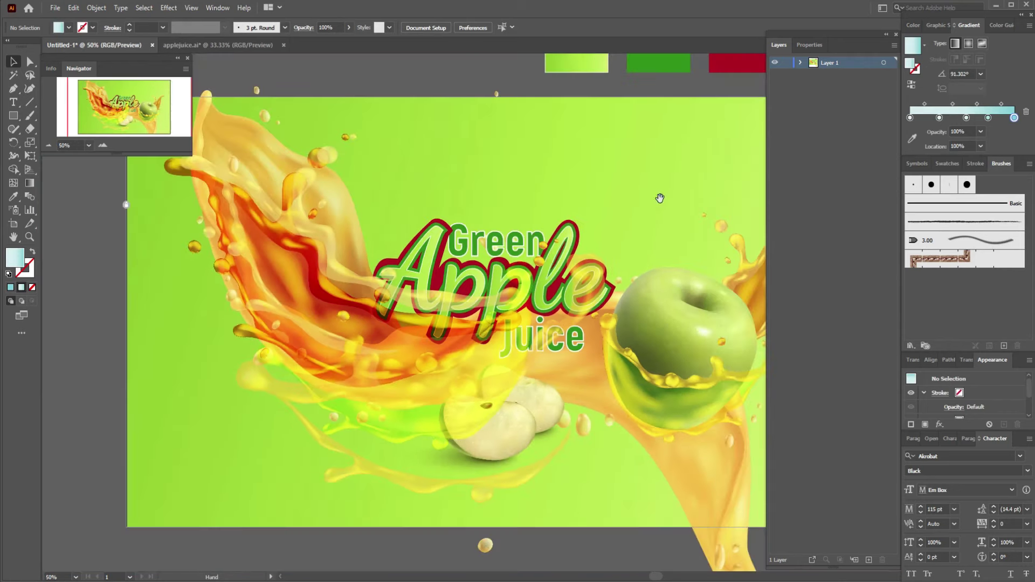
left_click_drag(659, 199, 562, 207)
key("space")
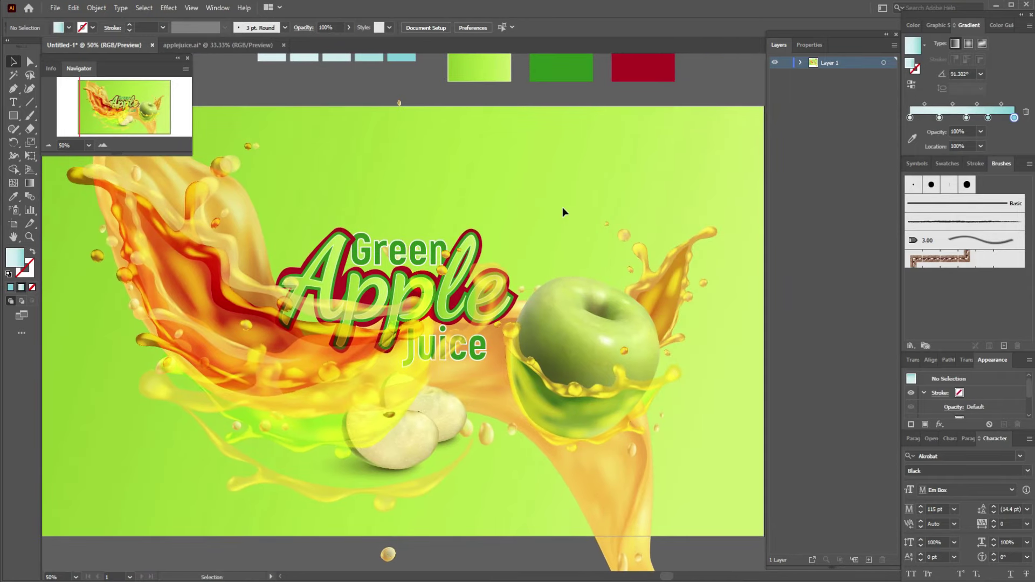
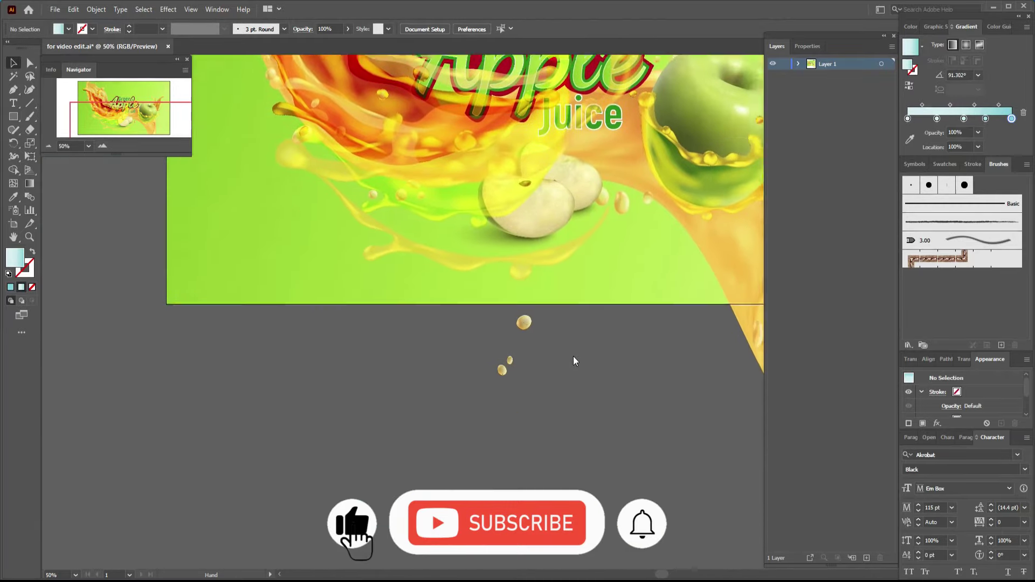
- Add an 'Ingredient' heading below the artwork and scale it from 115 pt to about 72.7 pt
left_click_drag(574, 361, 549, 258)
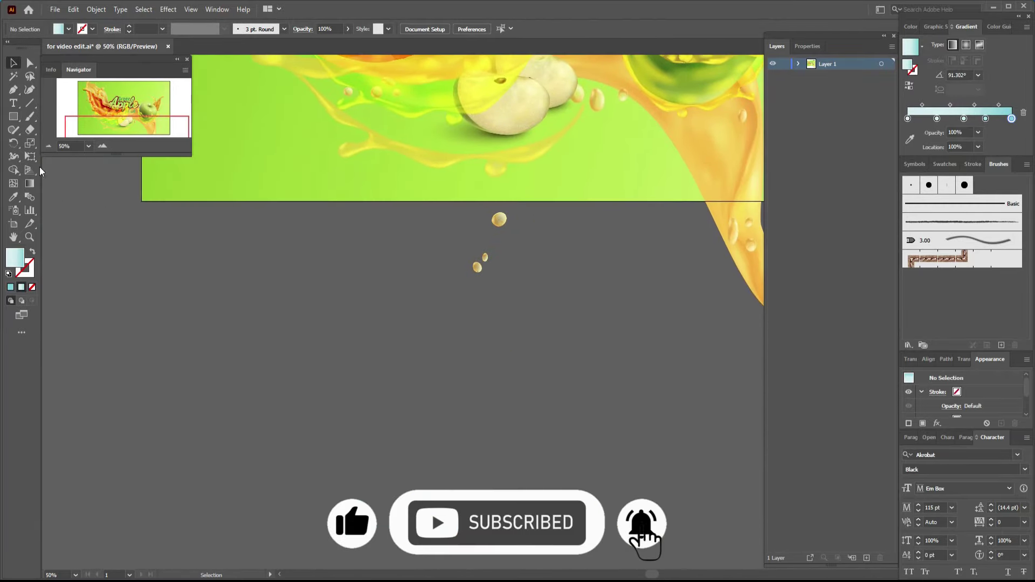
left_click(14, 103)
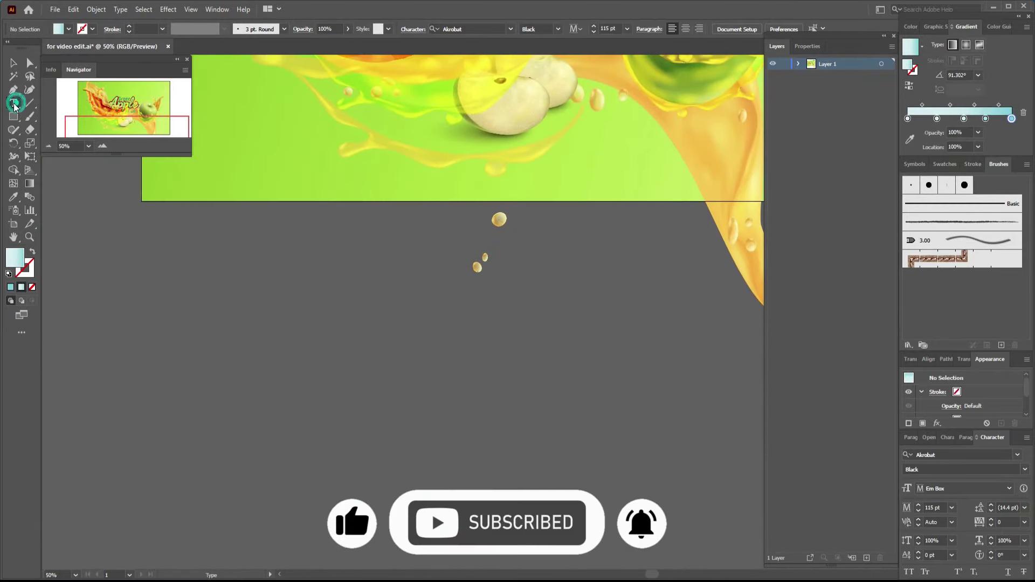
left_click(328, 366)
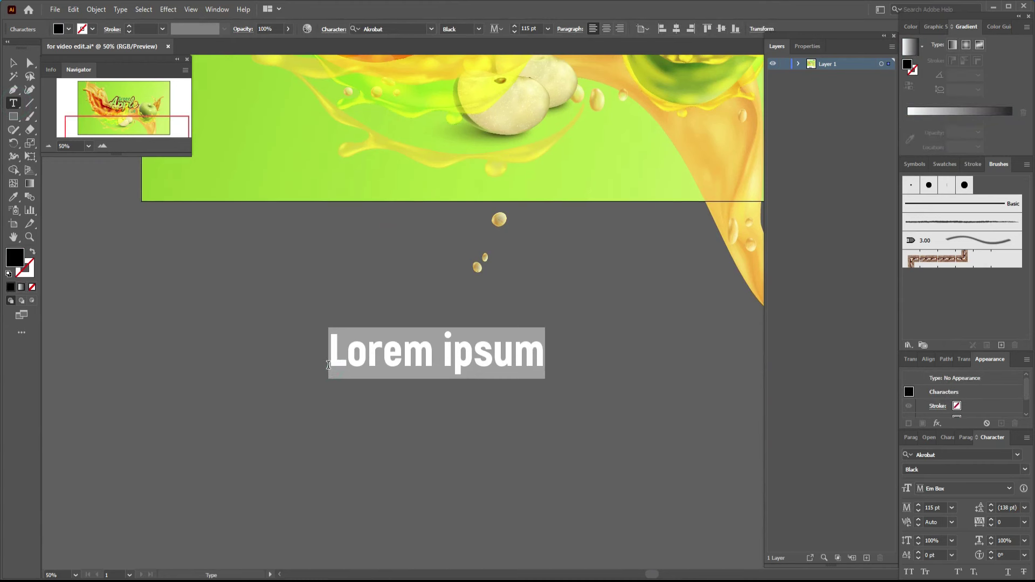
type("Ingred")
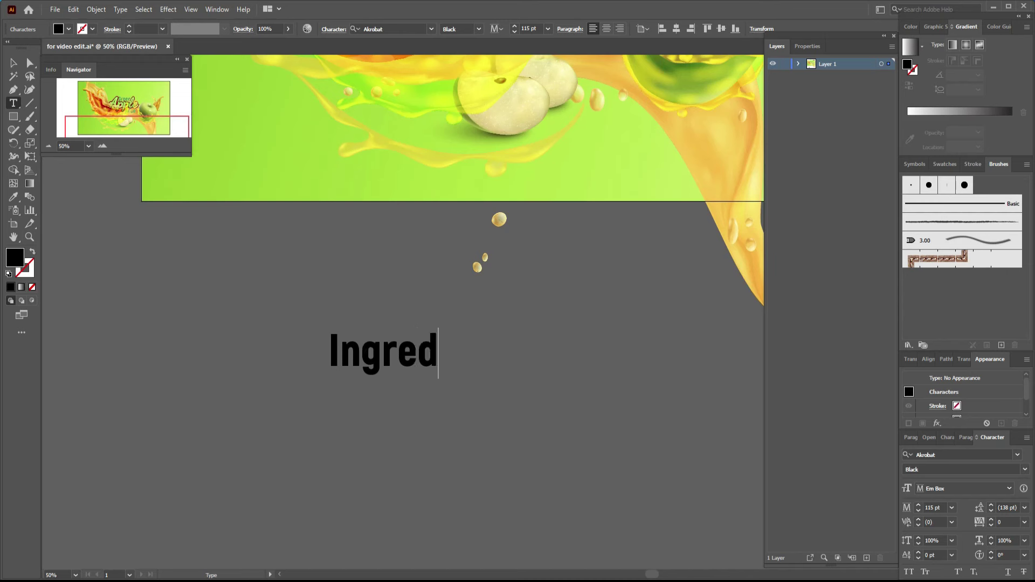
type("ient")
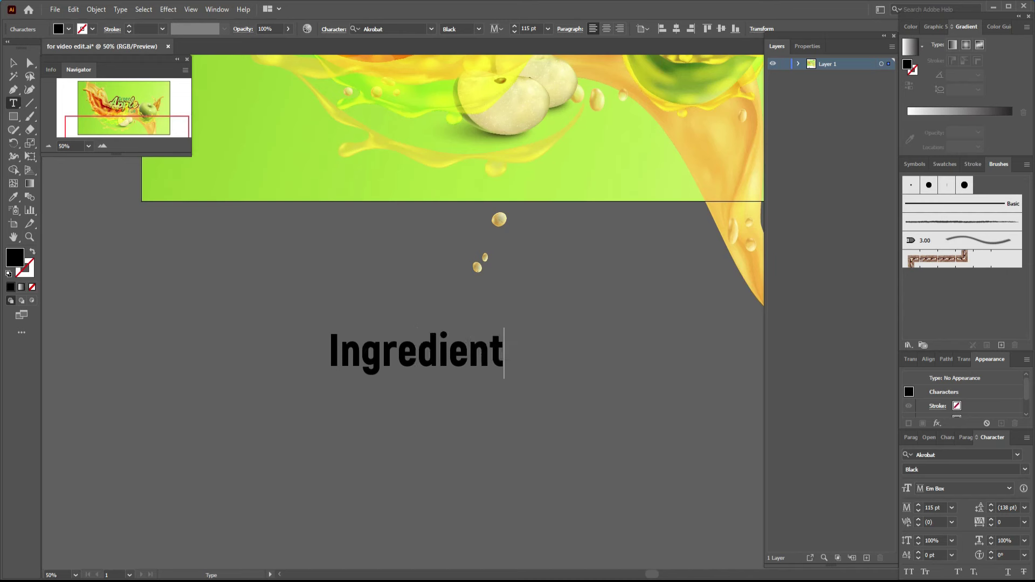
left_click(14, 76)
left_click(13, 62)
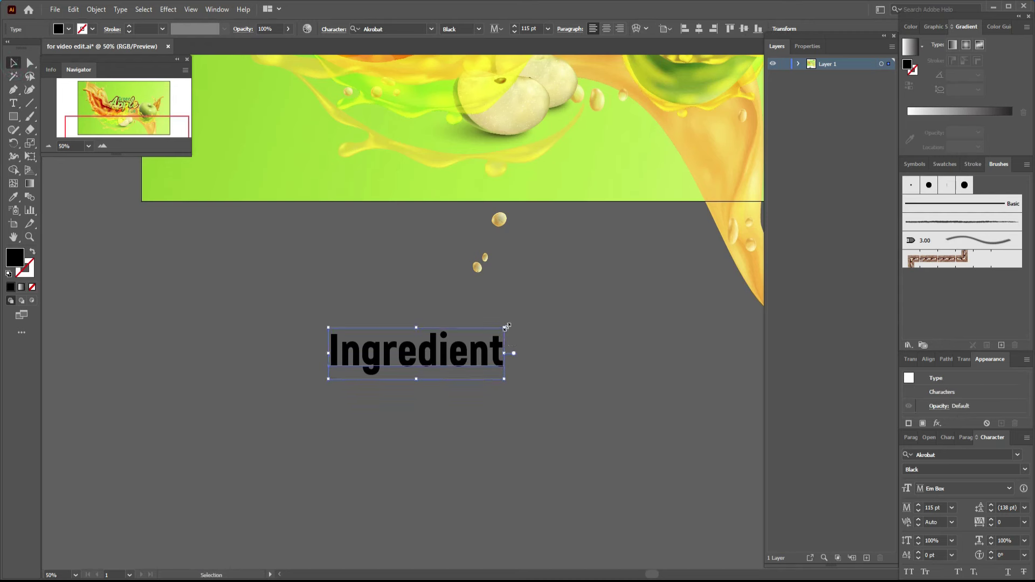
mouse_move(505, 327)
left_mouse_down()
mouse_move(466, 351)
mouse_move(452, 329)
left_mouse_up()
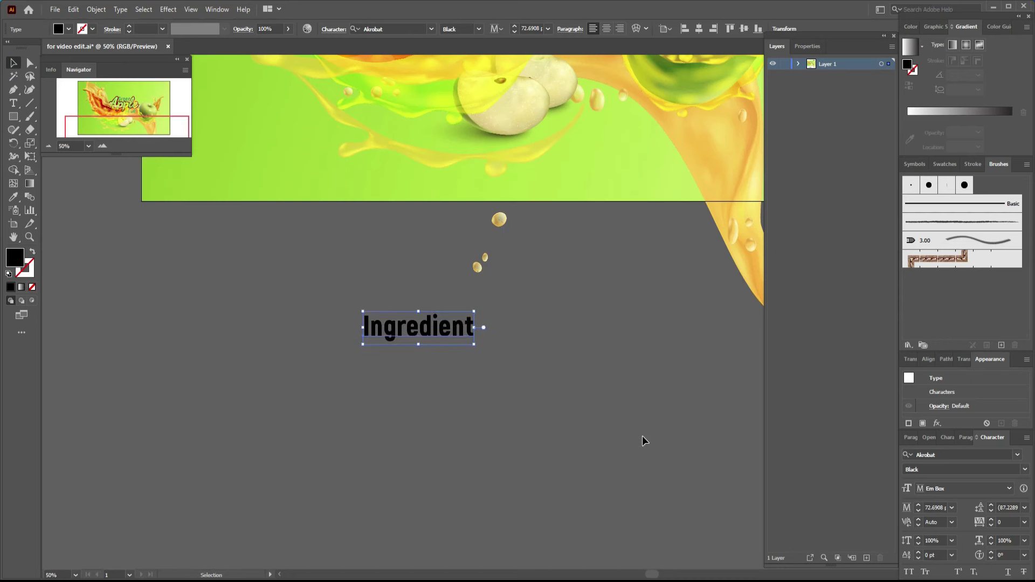
- Draw a rectangle under the Ingredient heading and fill it with 10 pt Lorem ipsum area text
left_click(233, 436)
key("ctrl+1")
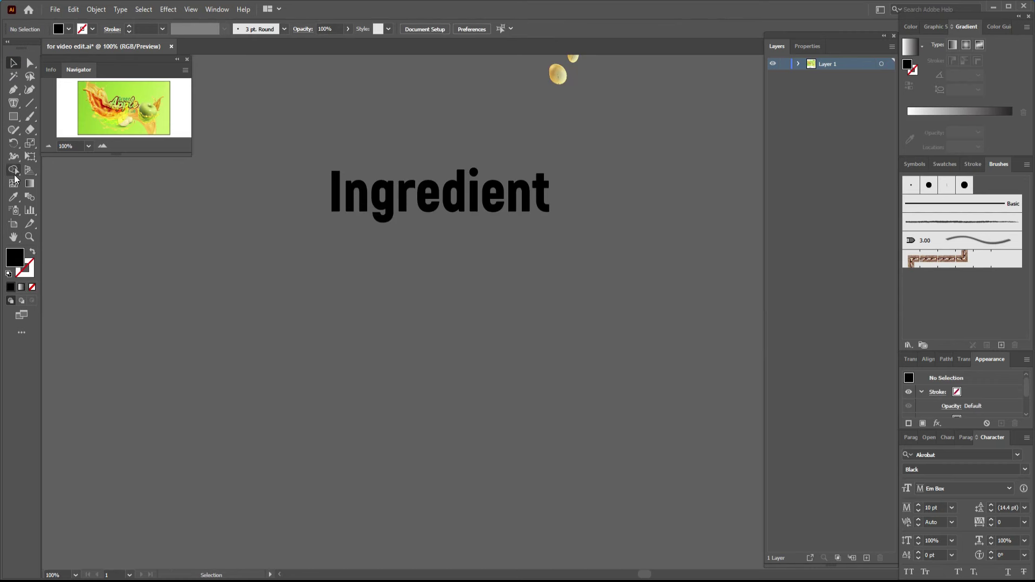
left_click(13, 118)
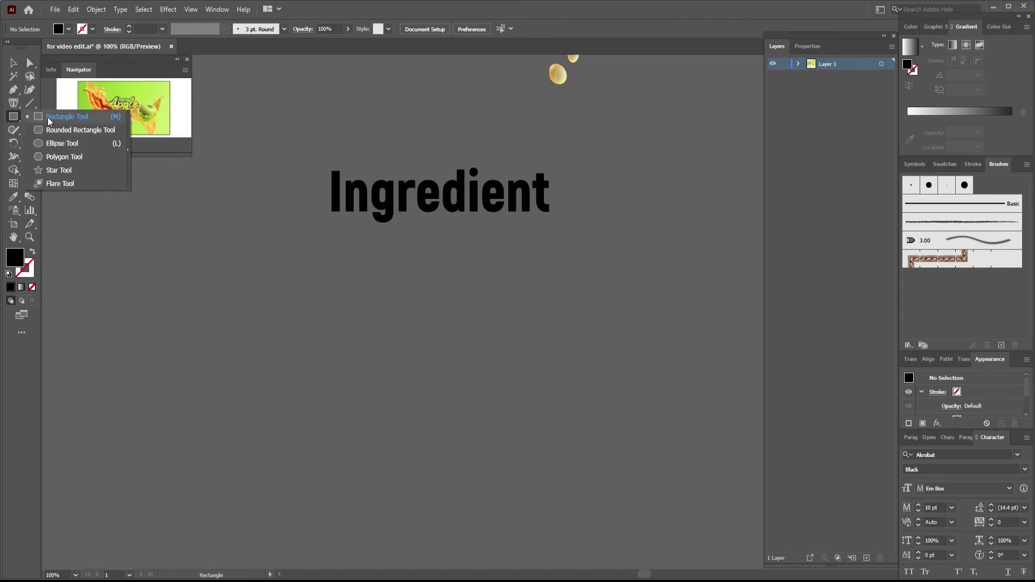
mouse_move(328, 244)
left_mouse_down()
mouse_move(379, 304)
mouse_move(556, 418)
left_mouse_up()
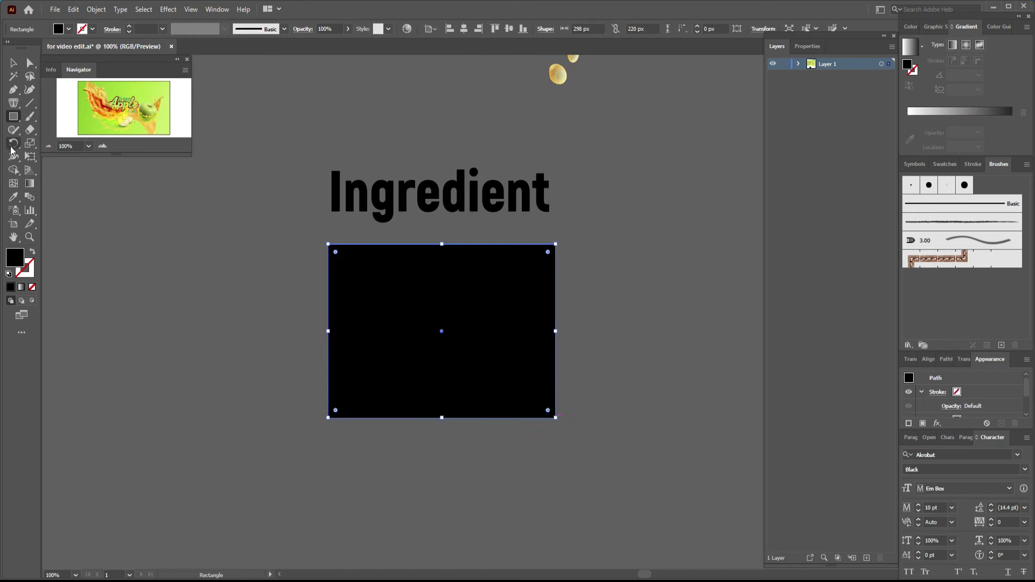
left_click(13, 103)
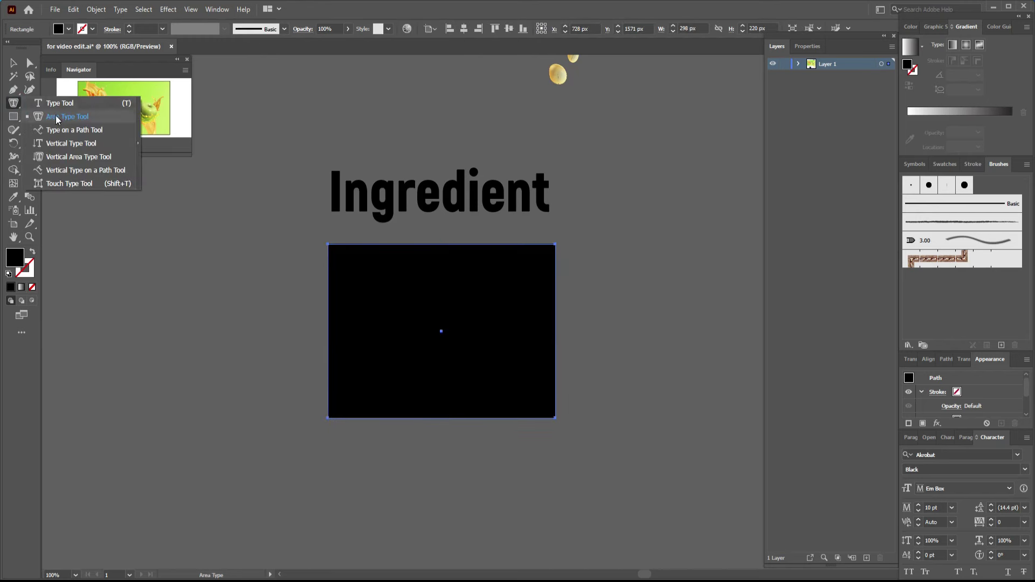
left_click(57, 117)
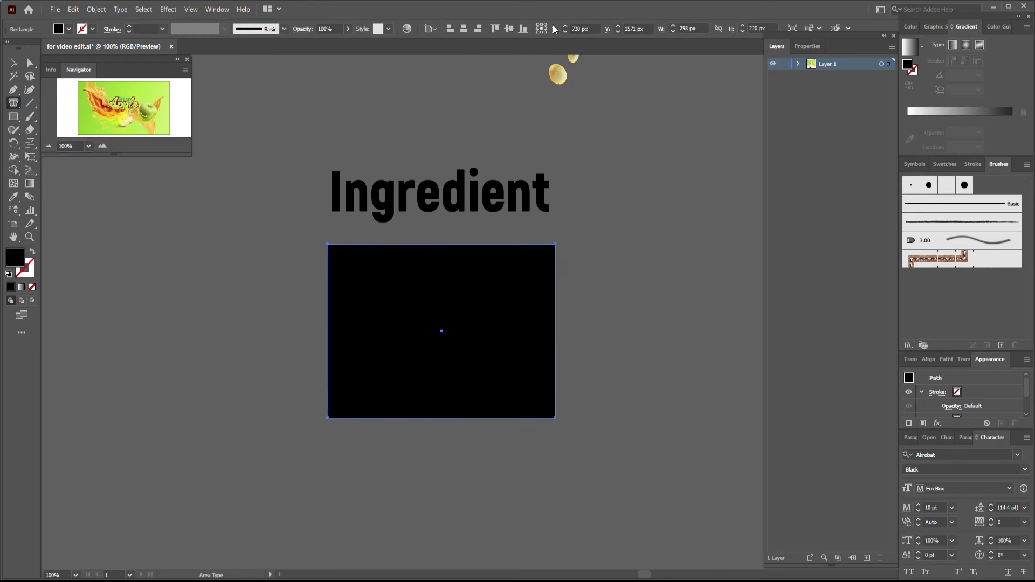
left_click(345, 245)
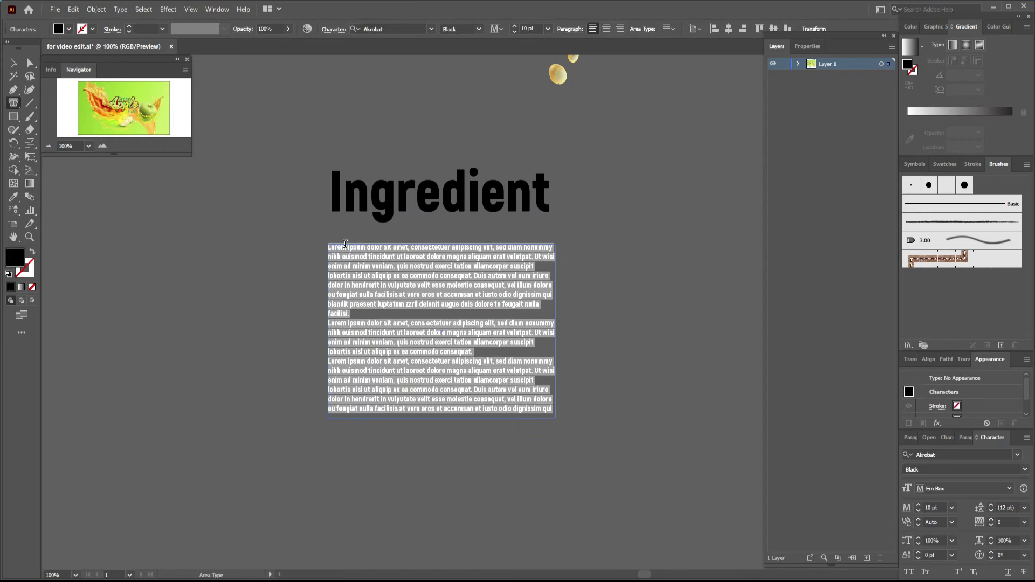
left_click(14, 62)
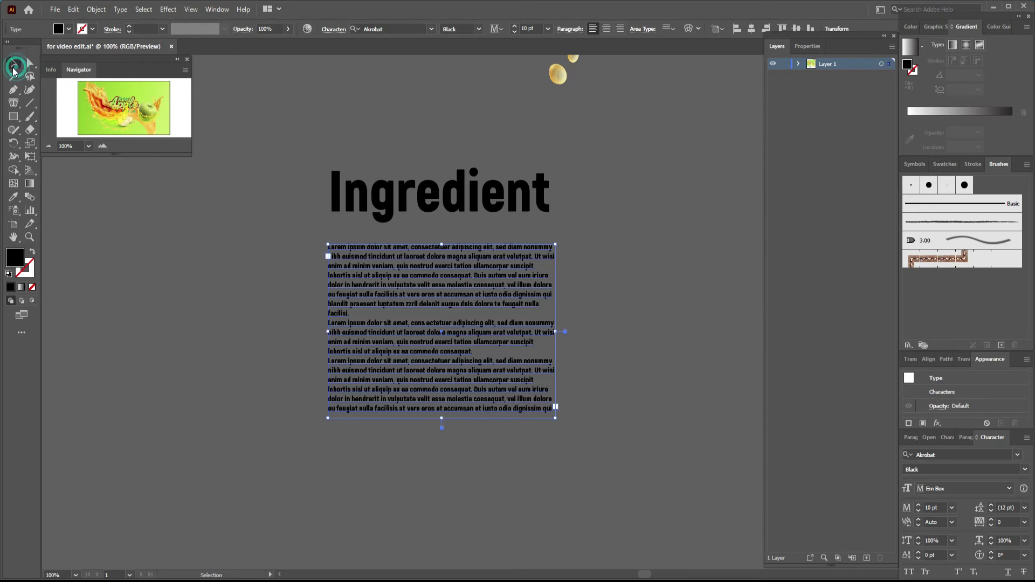
left_click(662, 331)
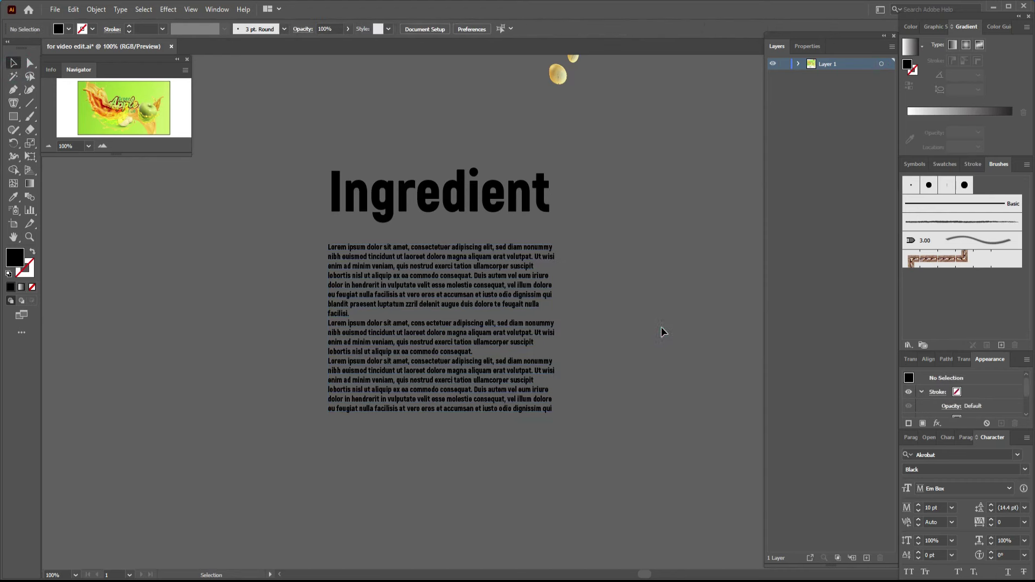
- Extend the paragraph text box slightly from its bottom edge
left_click(464, 298)
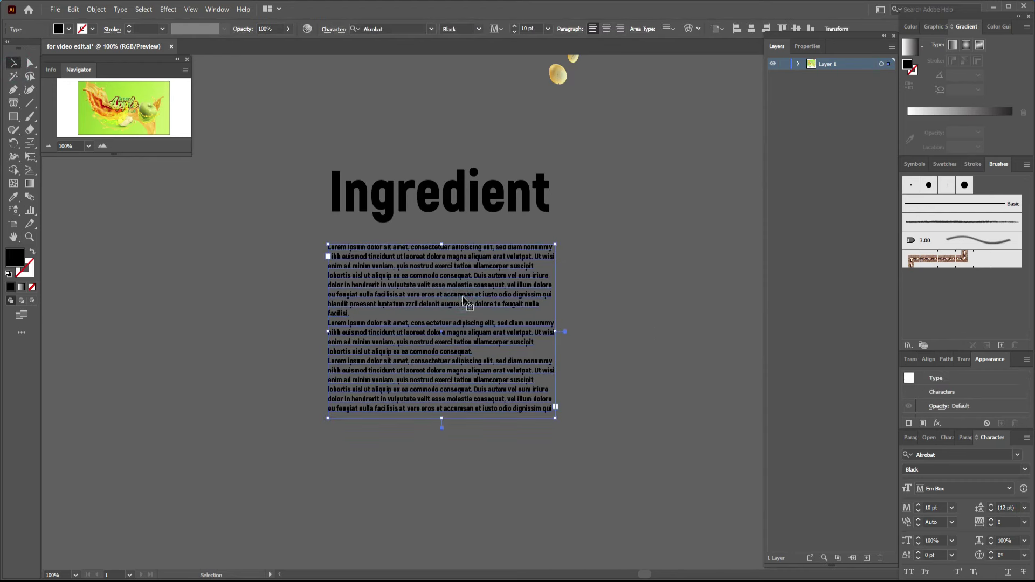
left_click(13, 102)
left_click(13, 63)
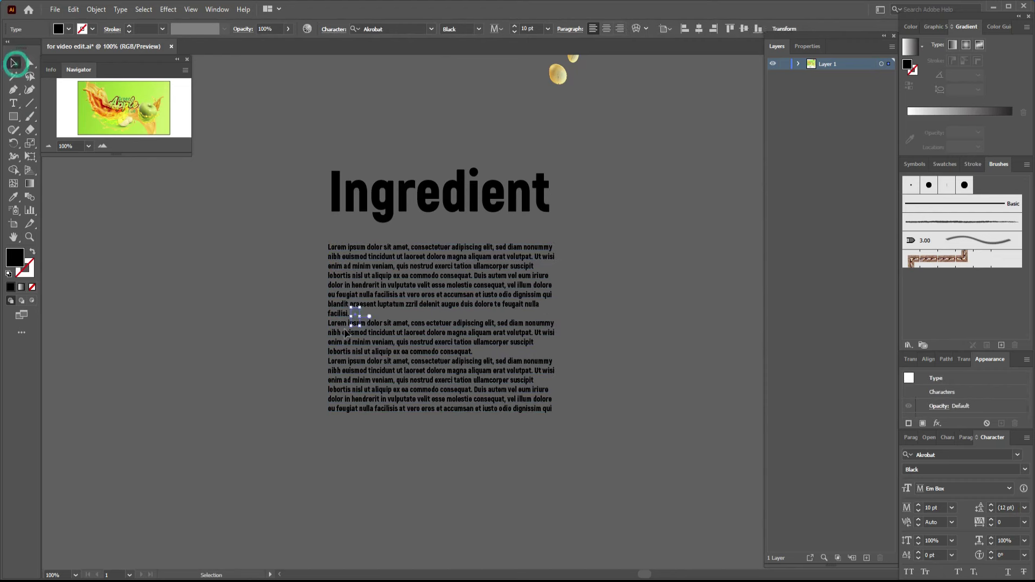
left_click_drag(442, 418, 443, 422)
- Add a 'Please' text line below the paragraph block and fix its typo
key("t")
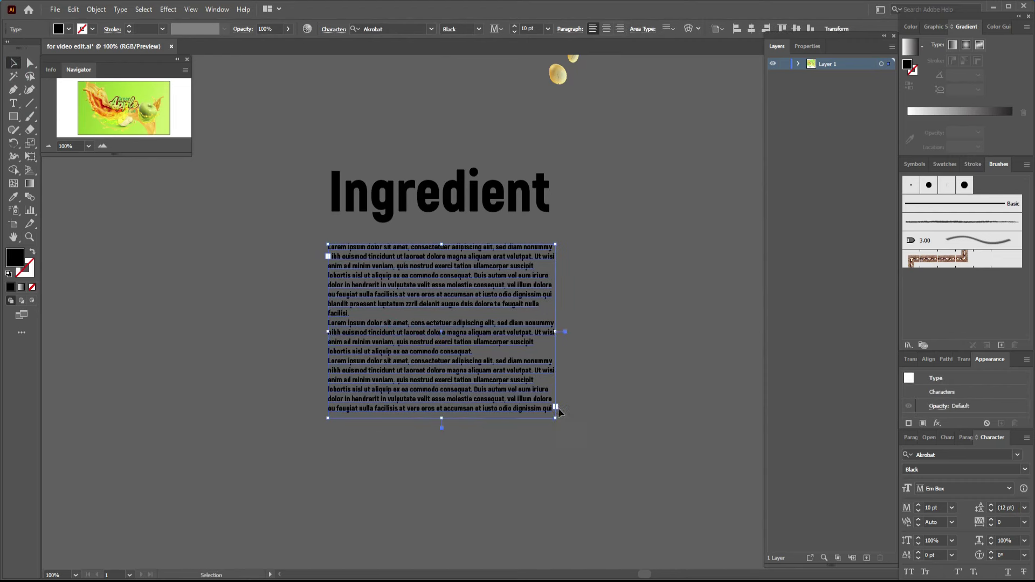
key("ctrl+shift+a")
left_click(333, 462)
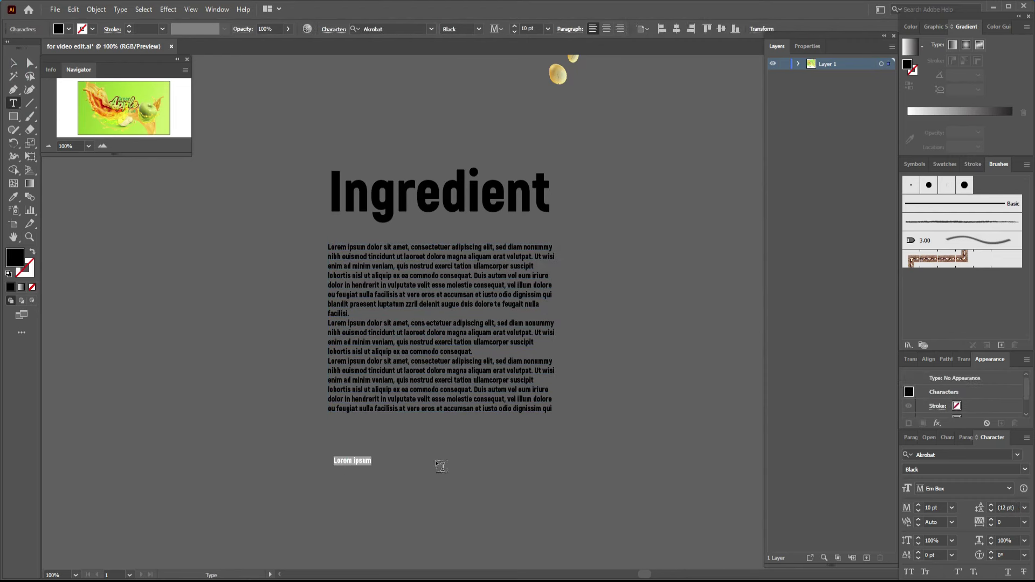
type("Pl")
type("ese")
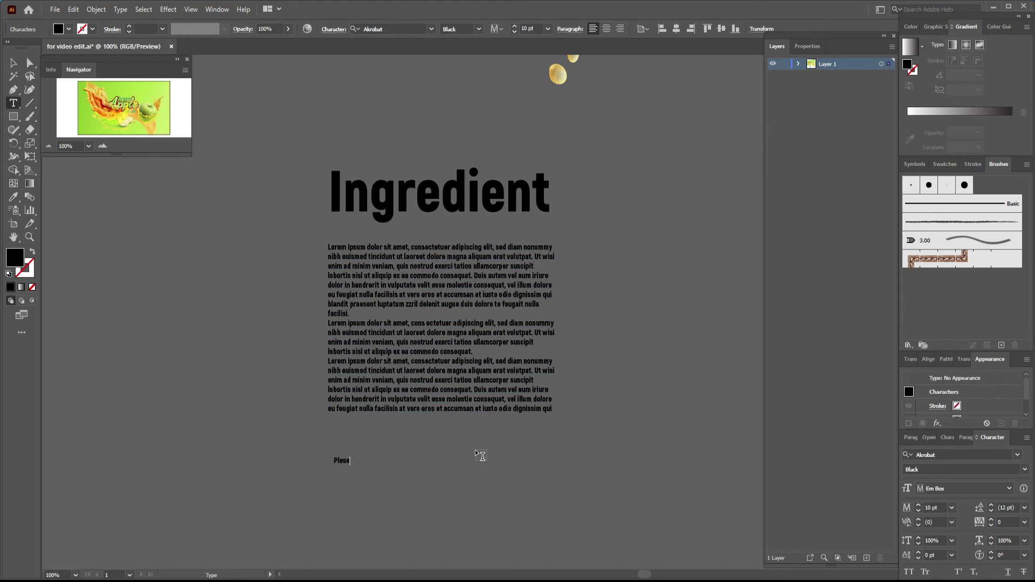
left_click(343, 460)
left_click(13, 63)
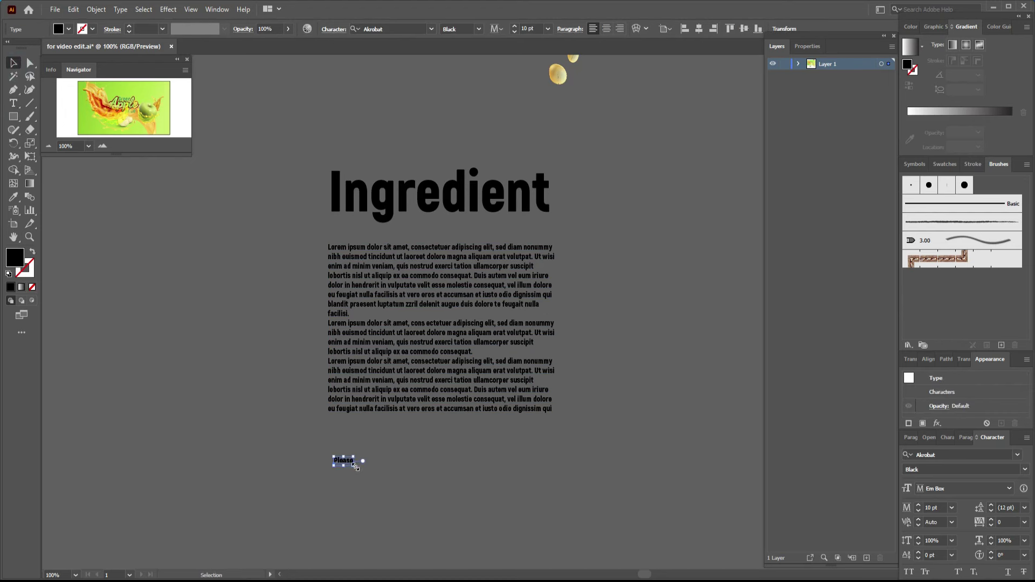
- Enlarge Please to about 62 pt and add a second line reading 'Recycle'
mouse_move(355, 466)
left_mouse_down()
mouse_move(405, 489)
mouse_move(426, 468)
mouse_move(426, 511)
left_mouse_up()
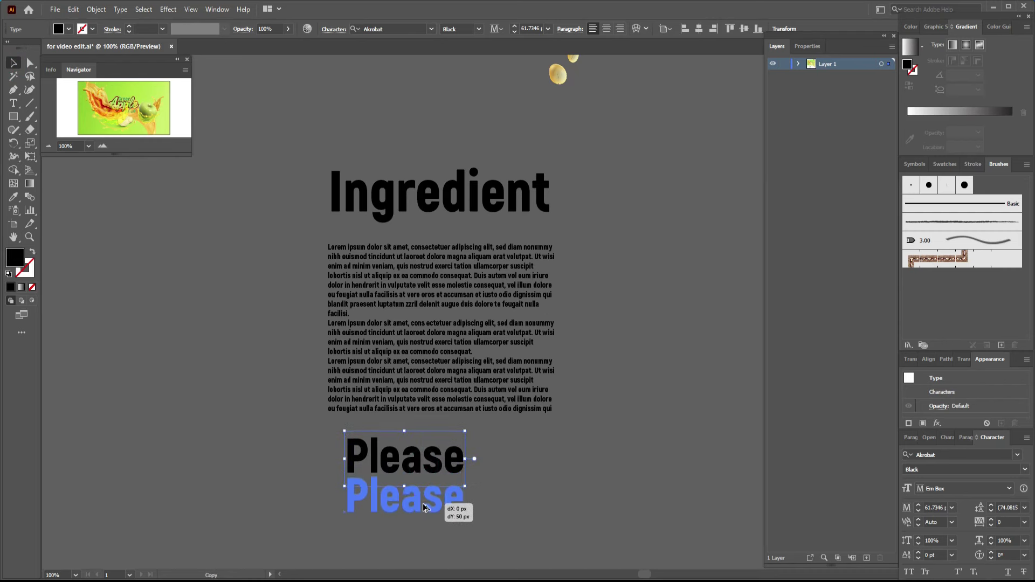
double_click(449, 507)
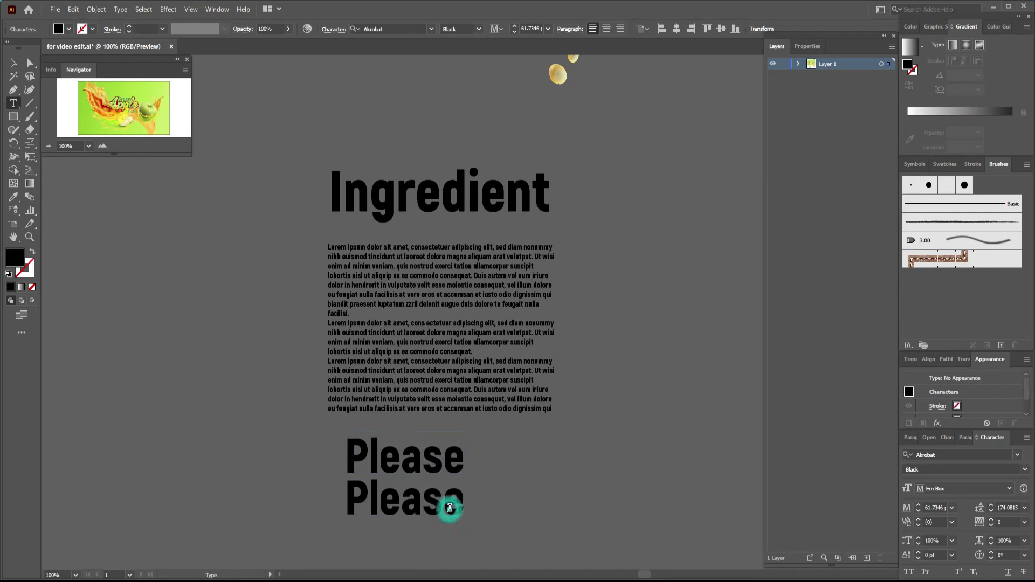
double_click(449, 508)
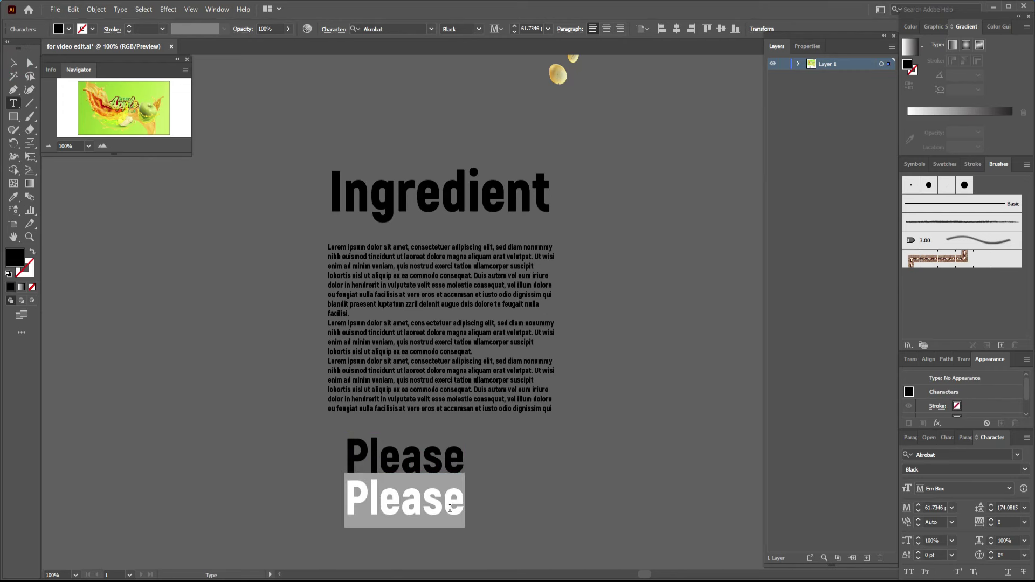
type("re")
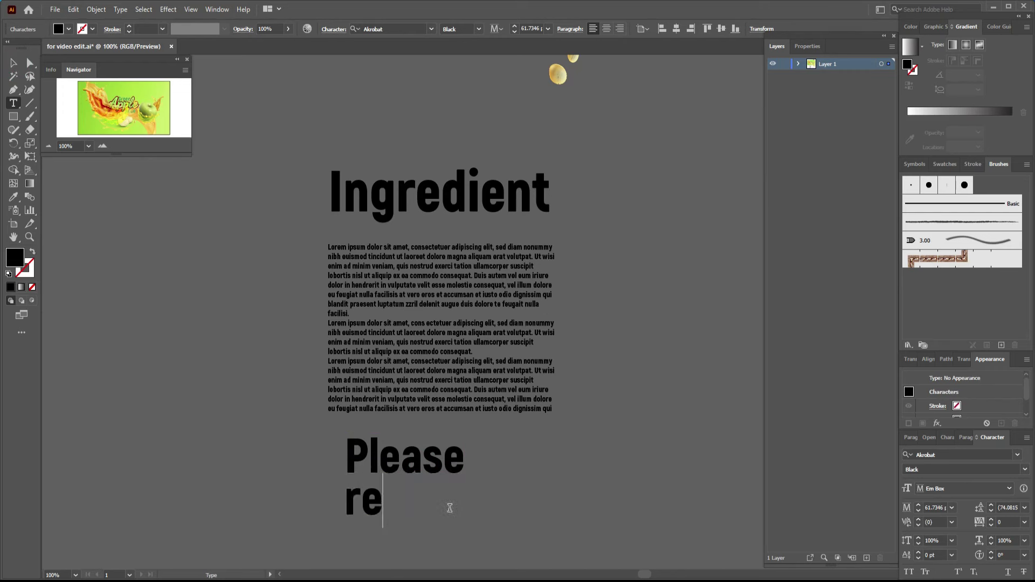
key("BackSpace")
key("BackSpace")
type("R")
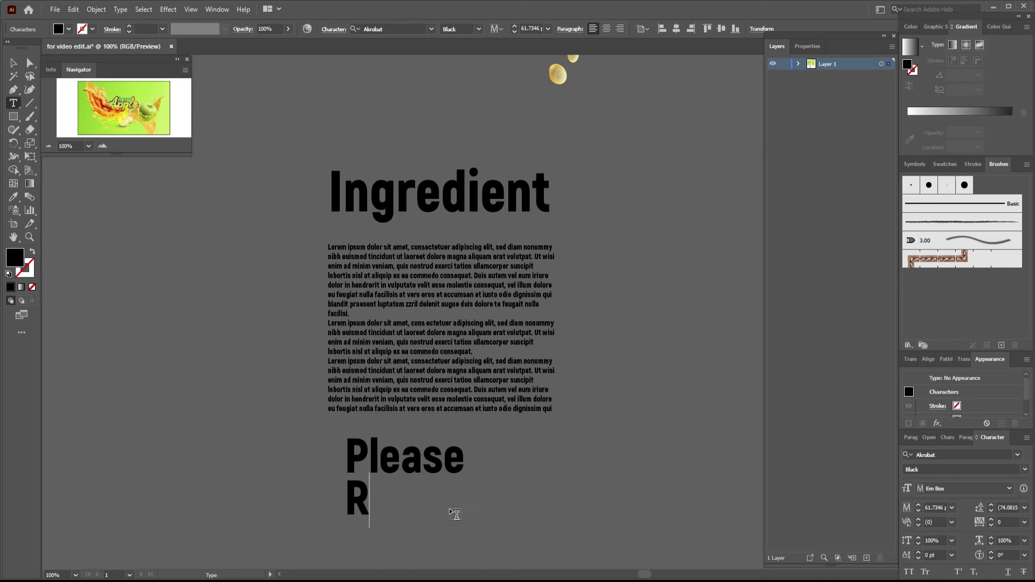
type("ecycle")
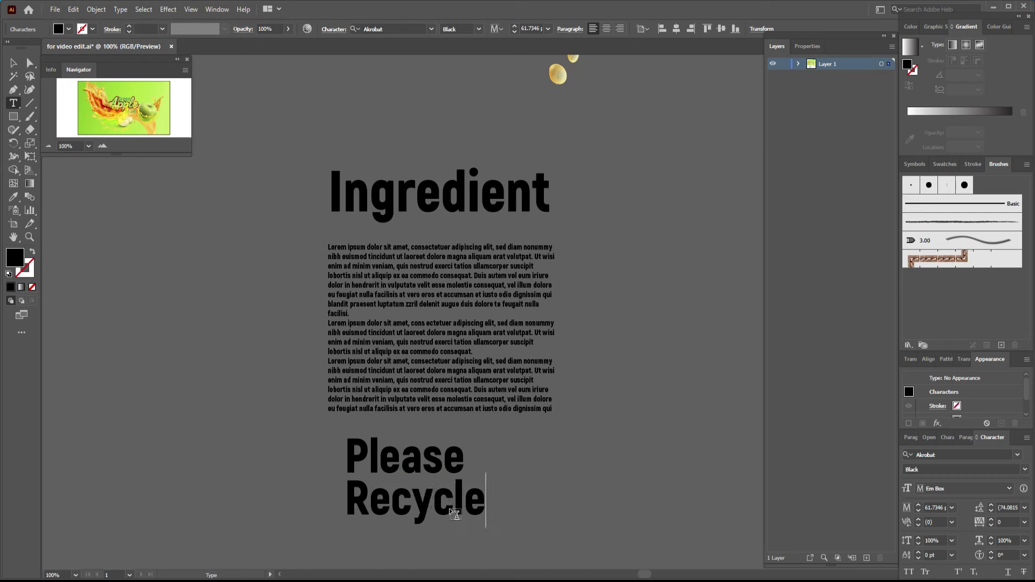
left_click(12, 62)
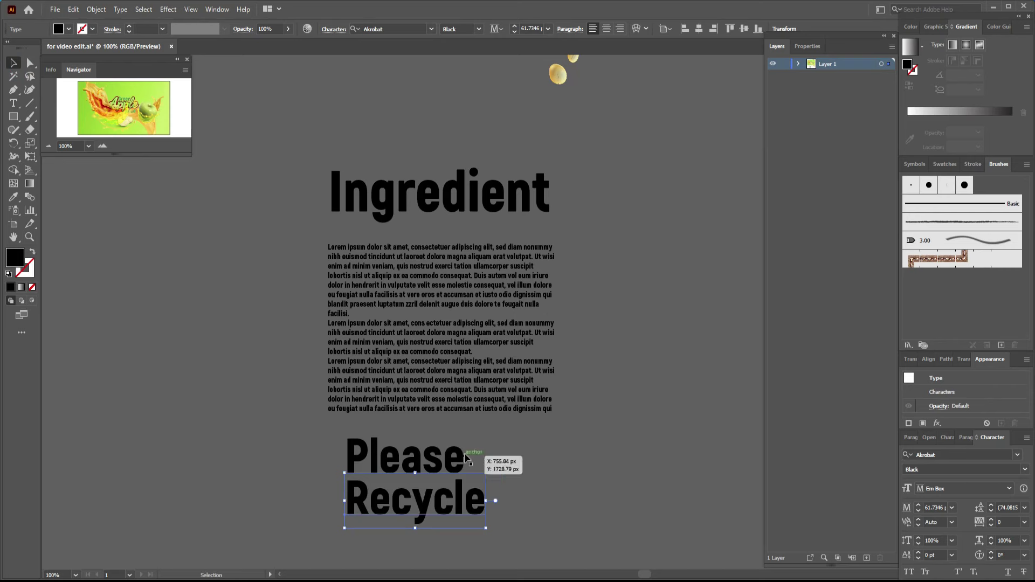
- Left-align the Ingredient heading, paragraph and Please Recycle text
left_click_drag(312, 159, 365, 507)
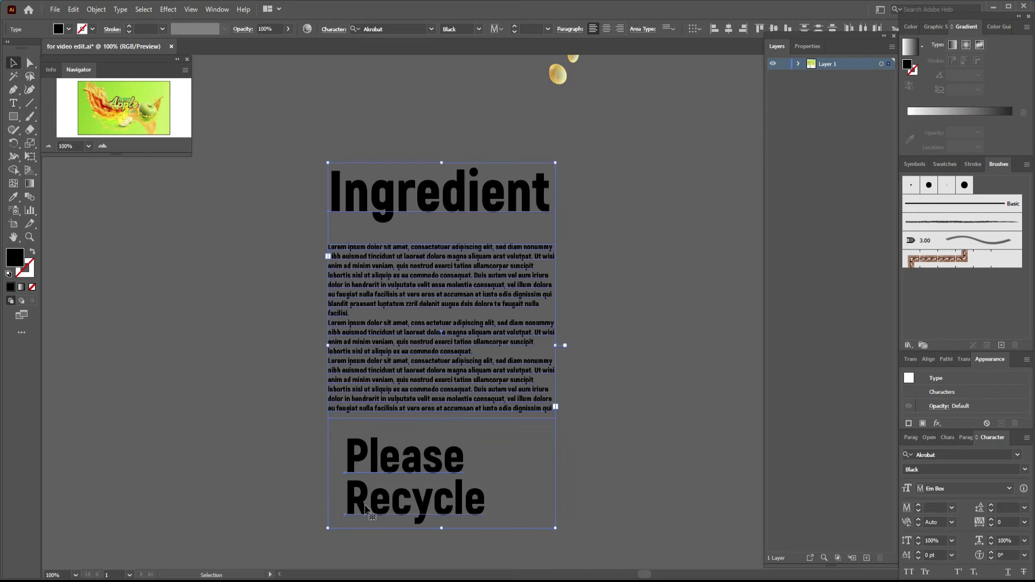
left_click(715, 28)
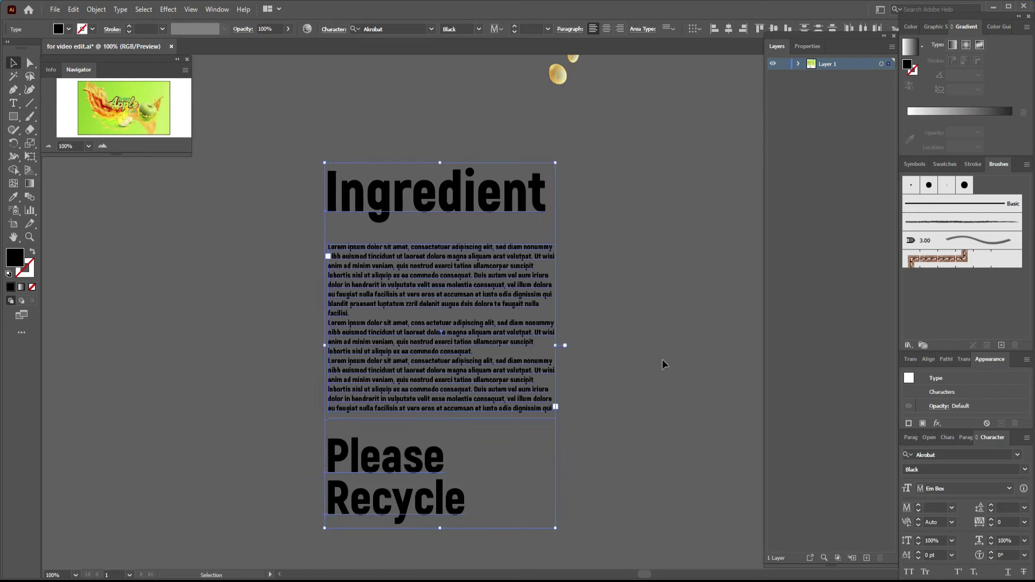
left_click(617, 415)
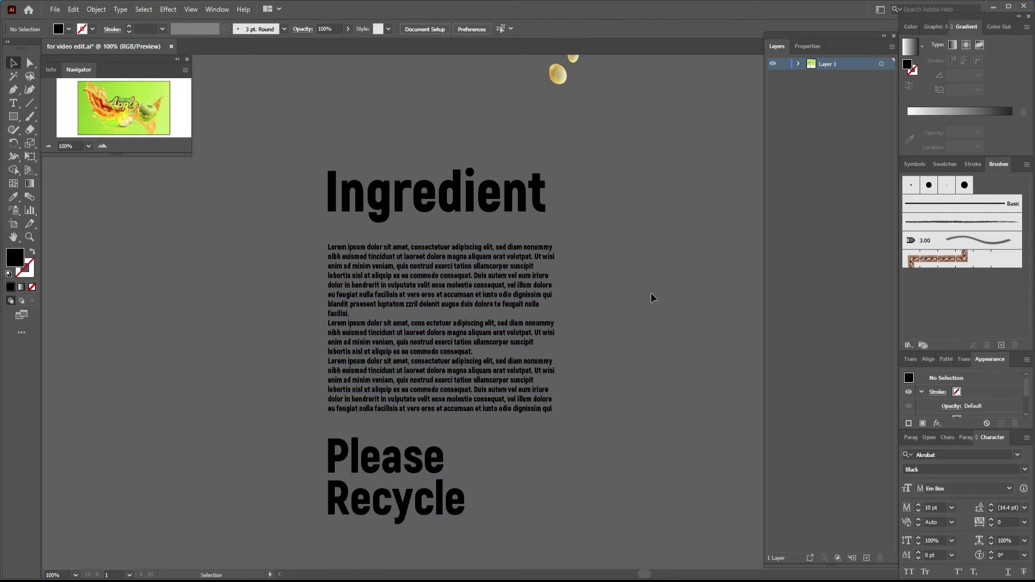
- Add a 'Contain Multi-Vitamin' line beside Please Recycle and enlarge it to about 20.55 pt
mouse_move(655, 310)
left_mouse_down()
mouse_move(522, 307)
mouse_move(496, 272)
left_mouse_up()
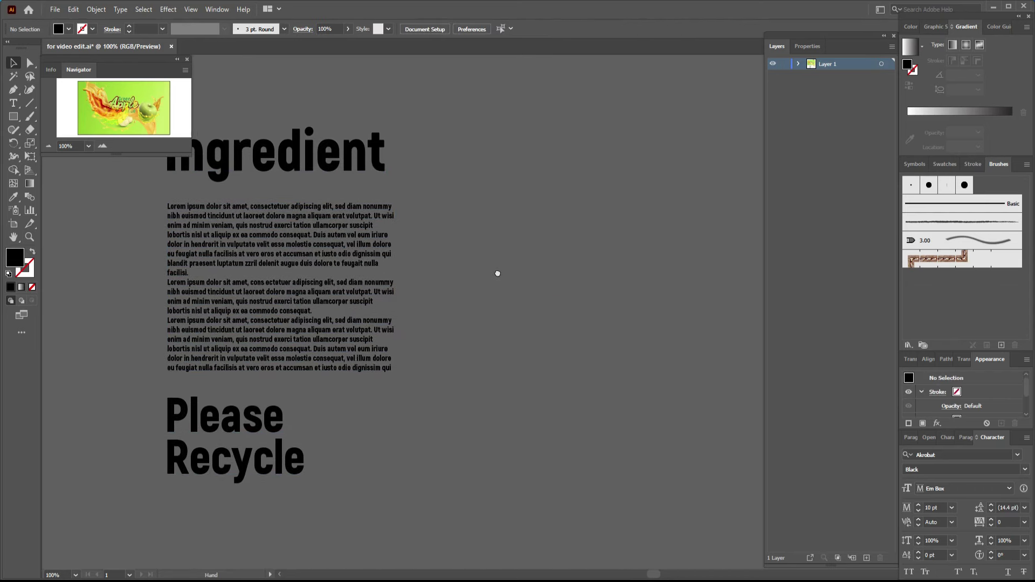
left_click(14, 103)
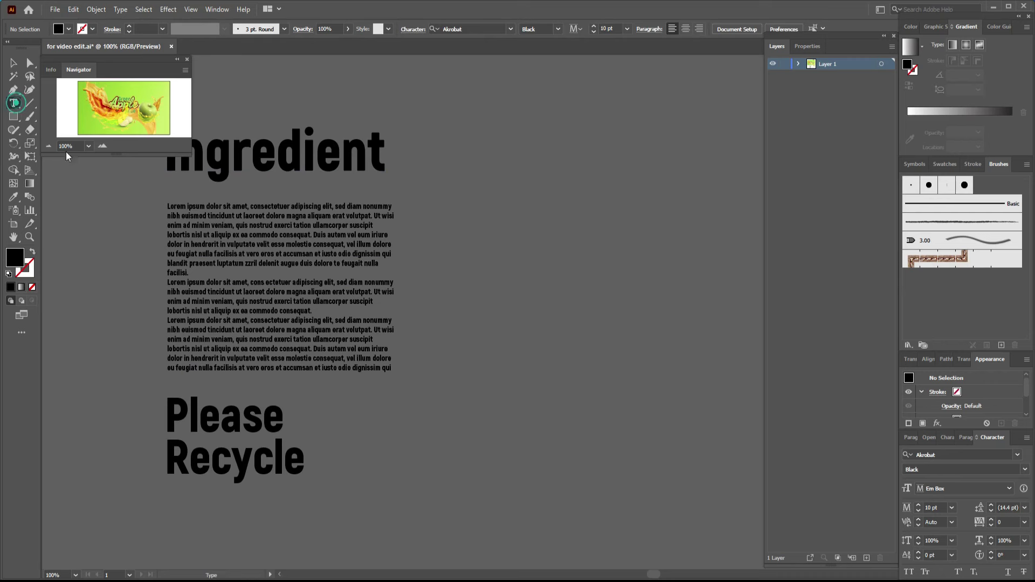
left_click(394, 442)
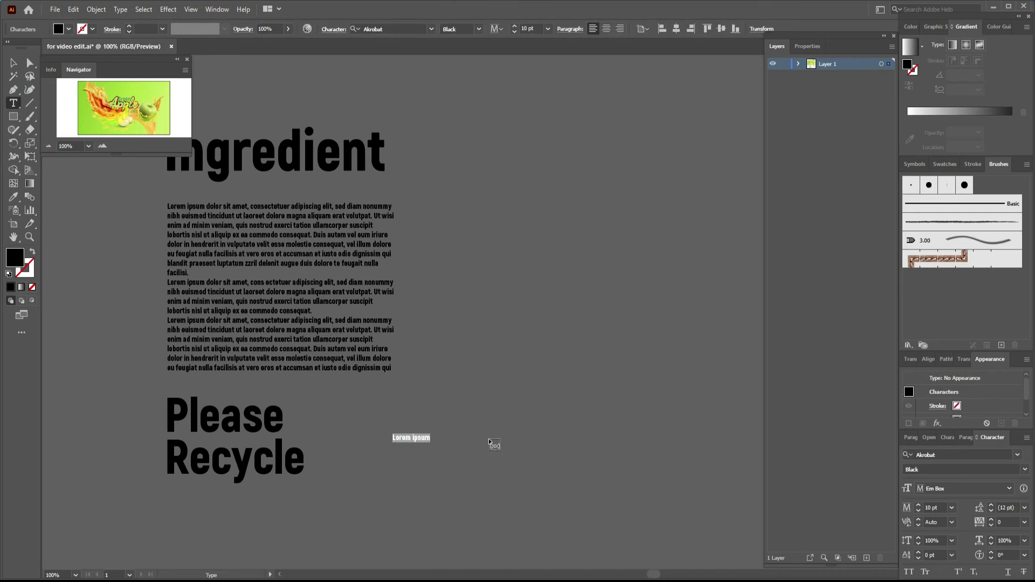
key("BackSpace")
type("ta")
type("ita")
type("m")
type("Mu")
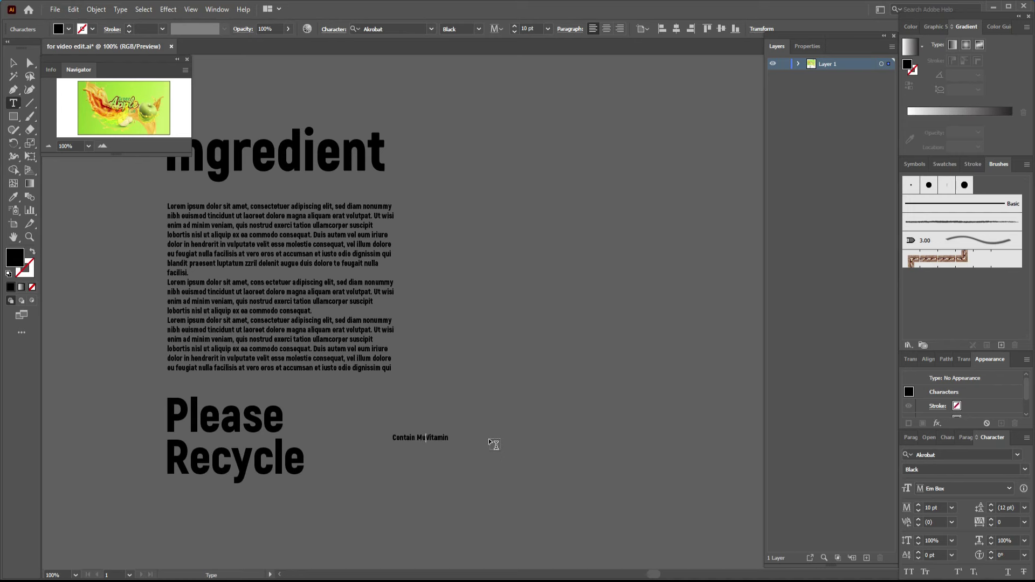
type("l")
type("-")
left_click(13, 63)
left_click(594, 423)
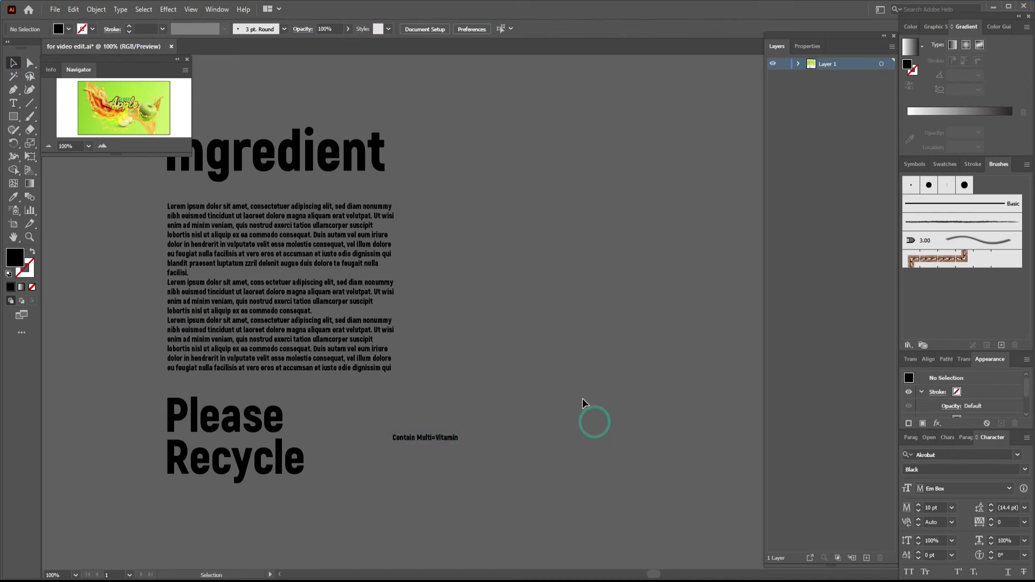
left_click(458, 437)
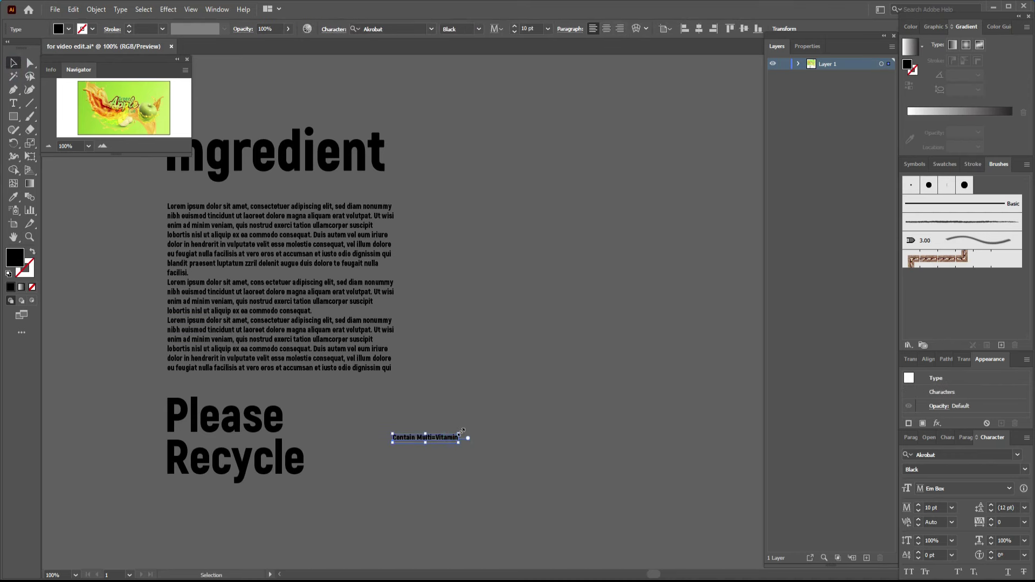
left_click_drag(462, 432, 493, 430)
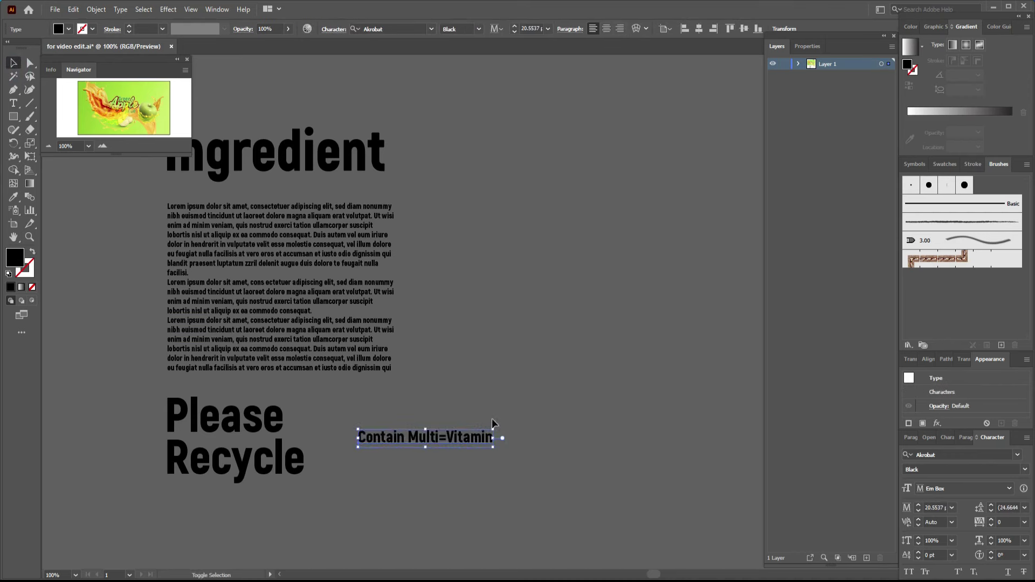
- Replace the wrong separator between Multi and Vitamin with a hyphen
key("y")
key("t")
double_click(442, 437)
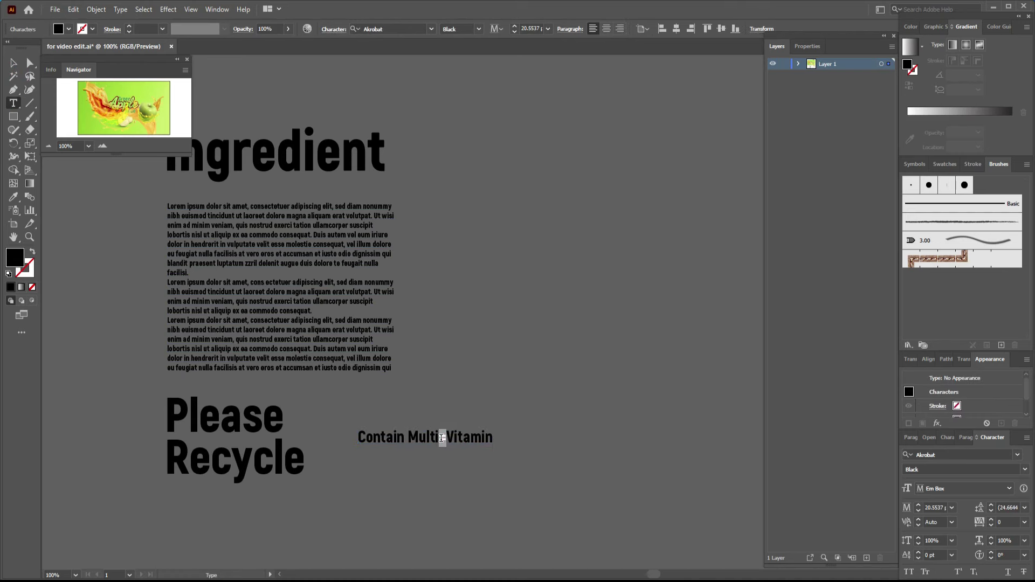
key("Return")
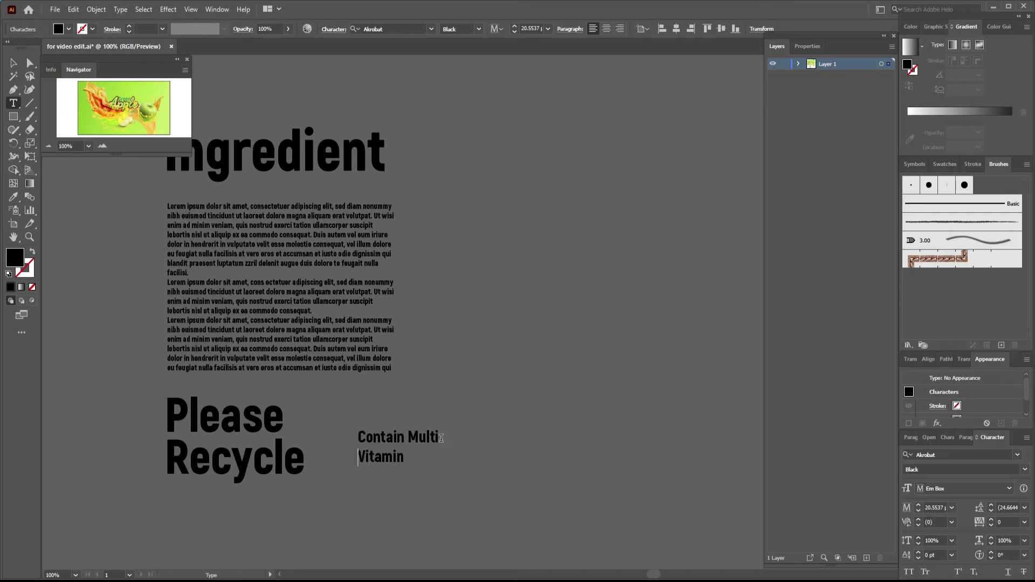
key("Return")
key("Return")
key("Return")
key("Return")
type("-")
key("ctrl+z")
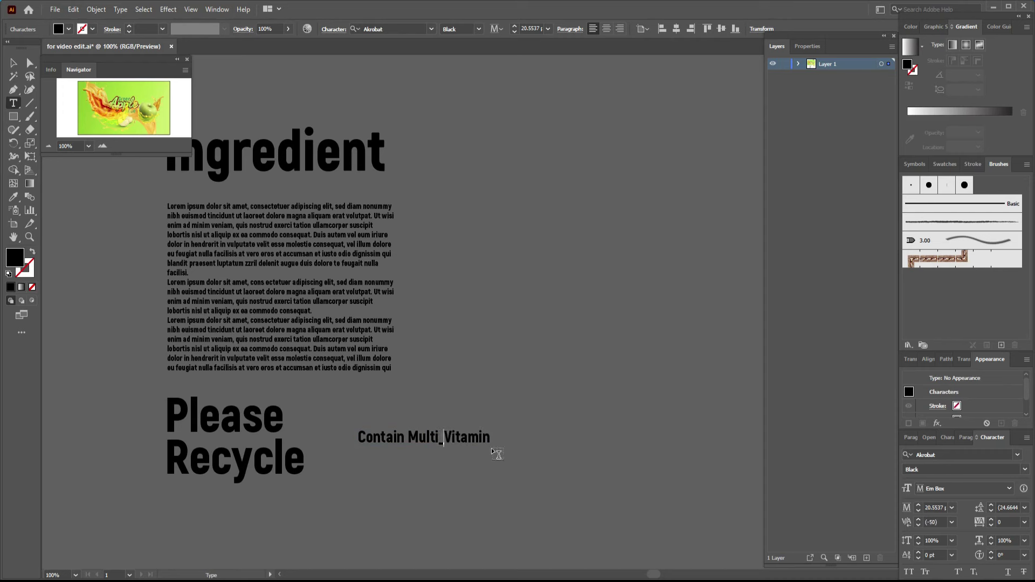
key("BackSpace")
type("-")
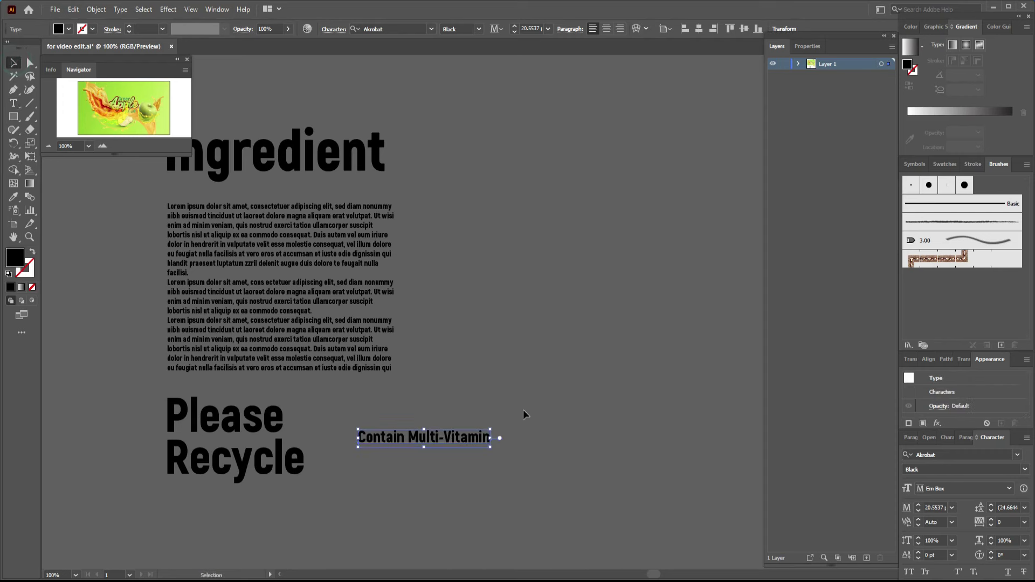
left_click(510, 431, "ctrl")
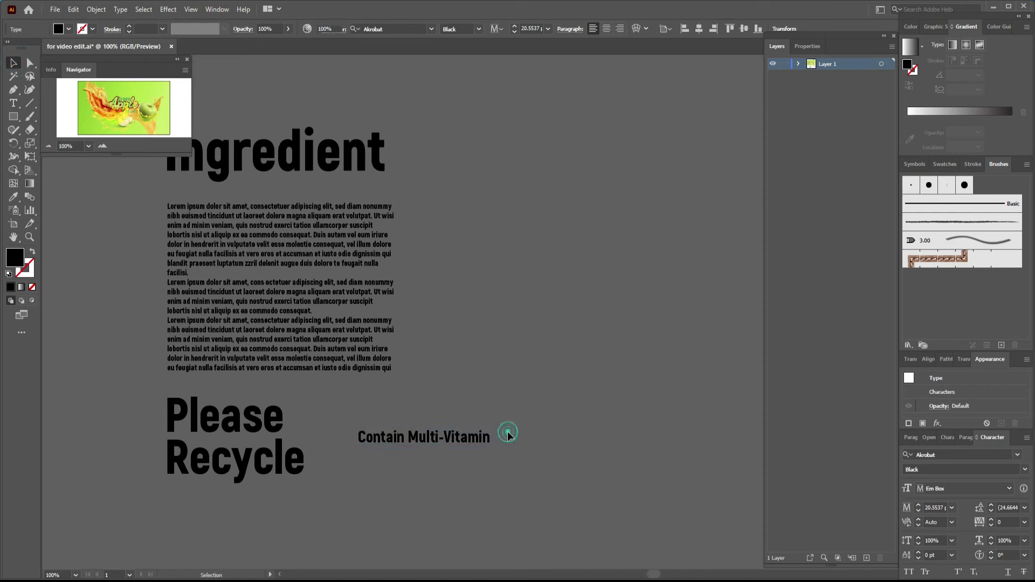
- Add a '500ml' text label to the right of the vitamin line
left_click(546, 436)
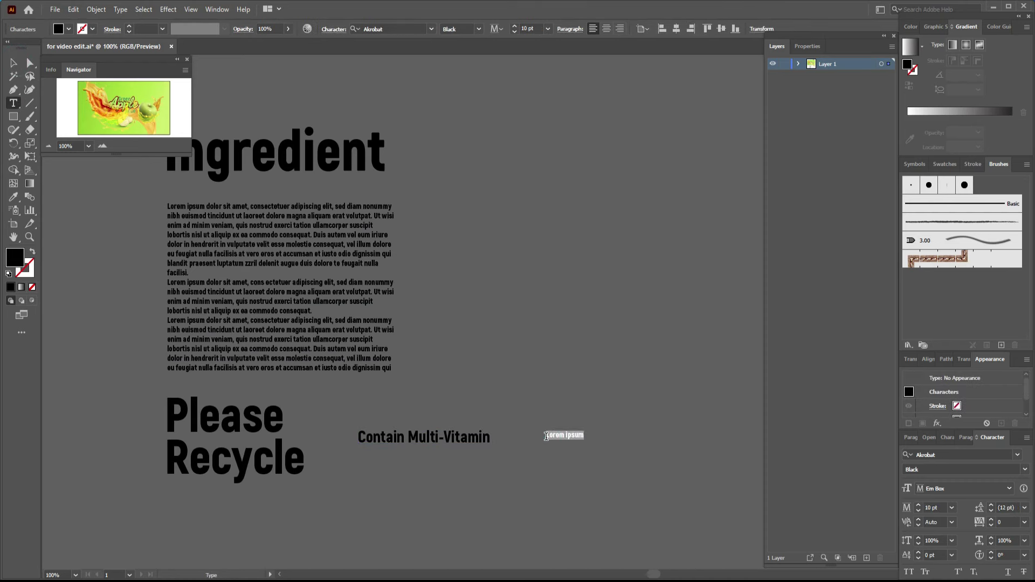
key("BackSpace")
key("BackSpace")
key("BackSpace")
type("ml")
left_click(13, 63)
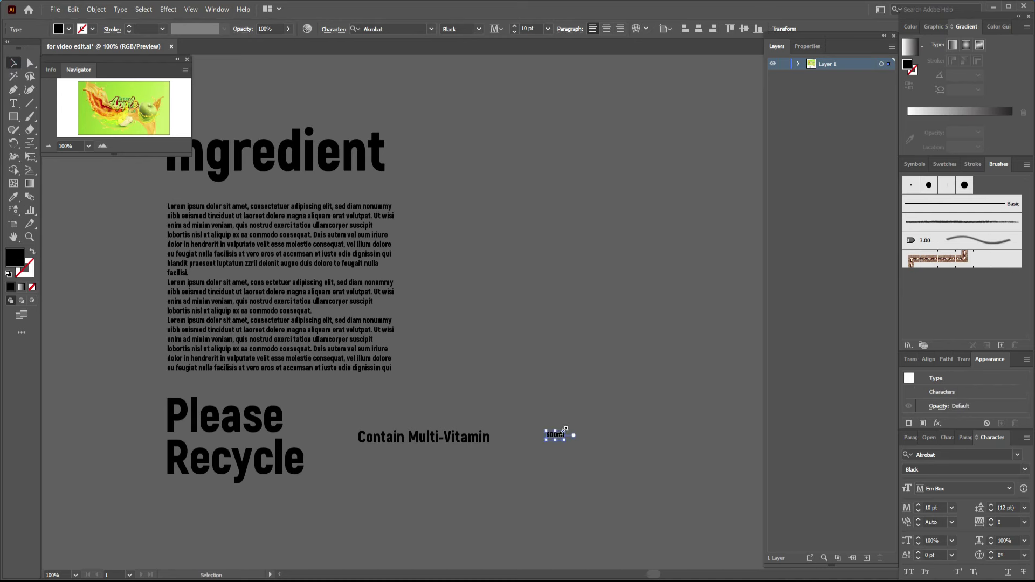
- Match 500ml to the vitamin line's size, set it on that baseline, and save
key("i")
left_click(481, 438)
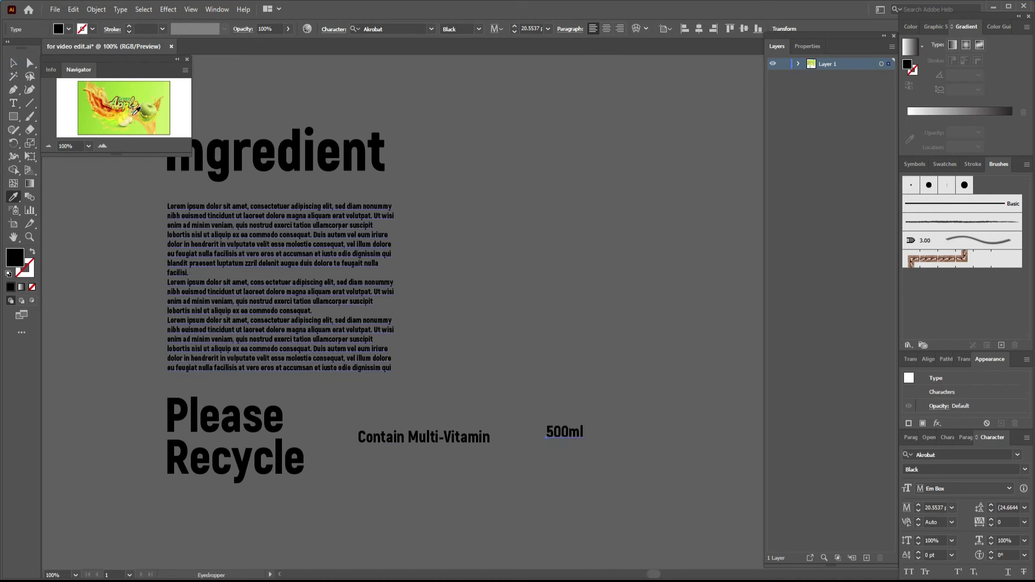
left_click(13, 63)
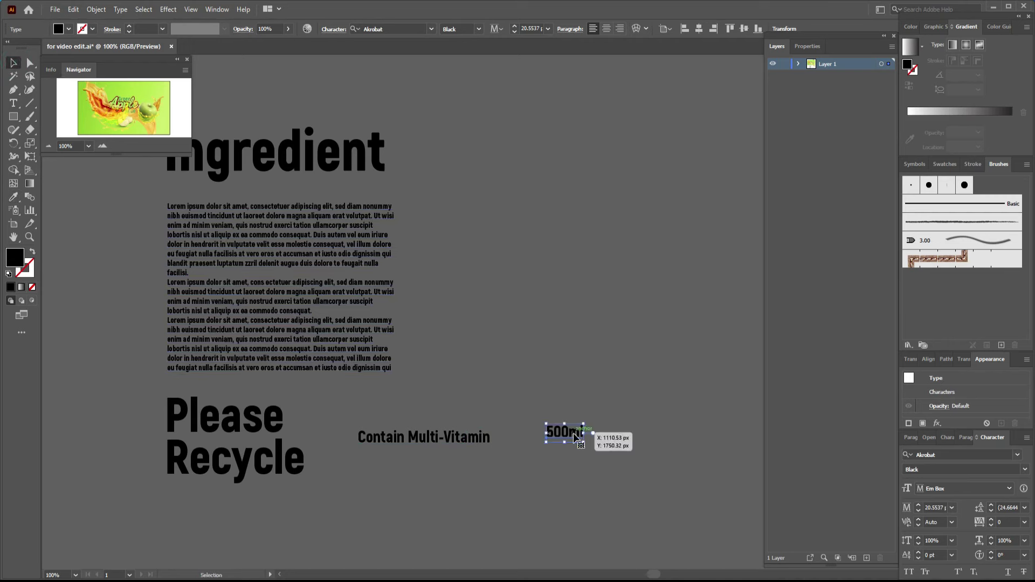
left_click_drag(576, 437, 575, 444)
left_click(605, 452)
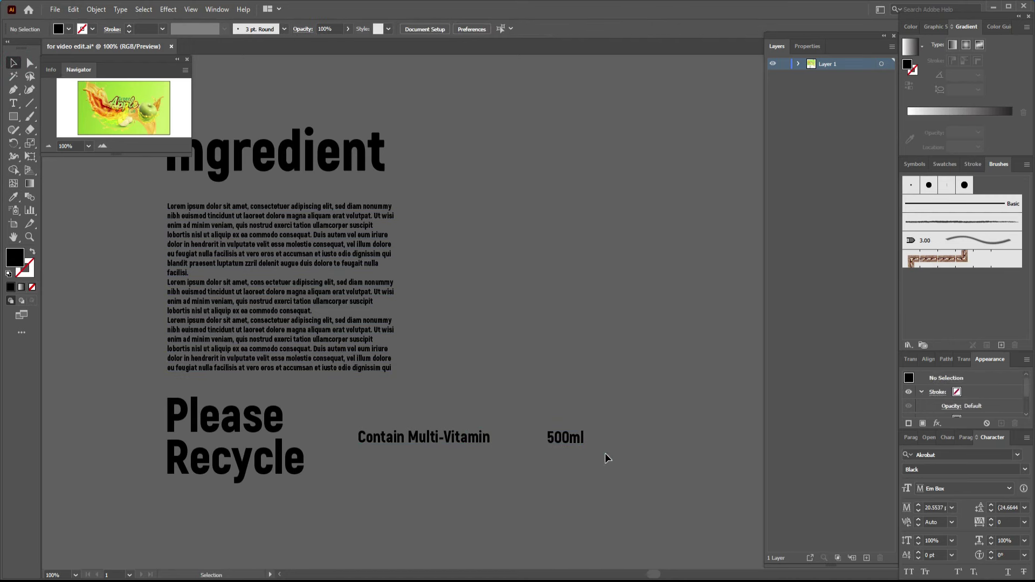
key("ctrl+s")
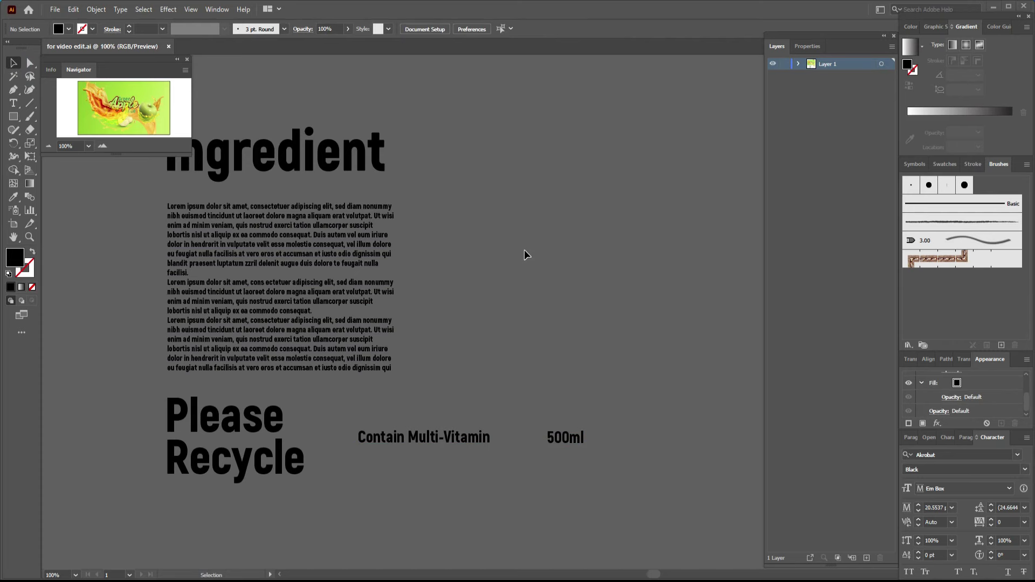
- Zoom out and pan to bring the label artwork and ingredient text into view
scroll(524, 250, "up", 5)
scroll(524, 250, "up", 3)
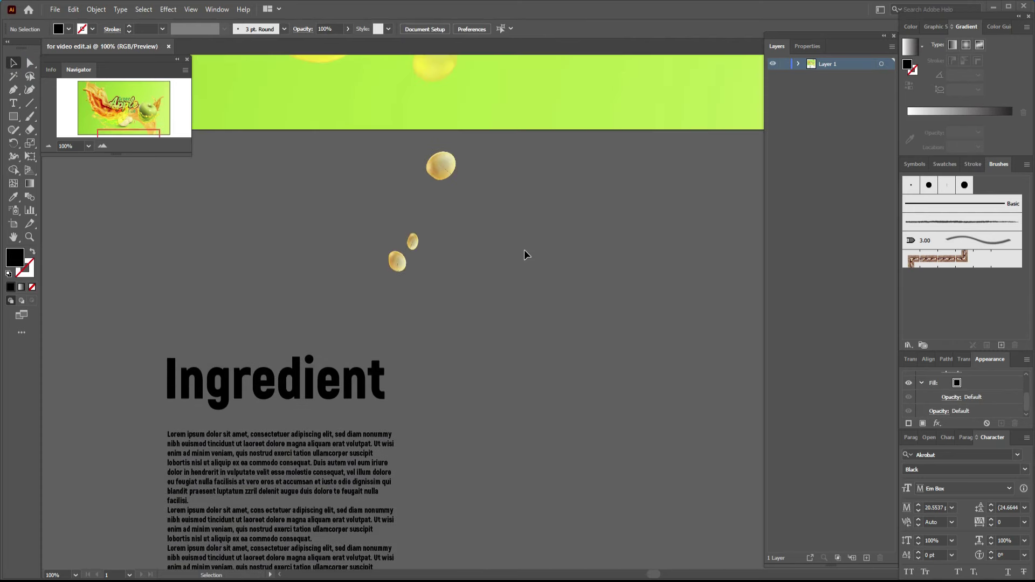
scroll(524, 250, "up", 2)
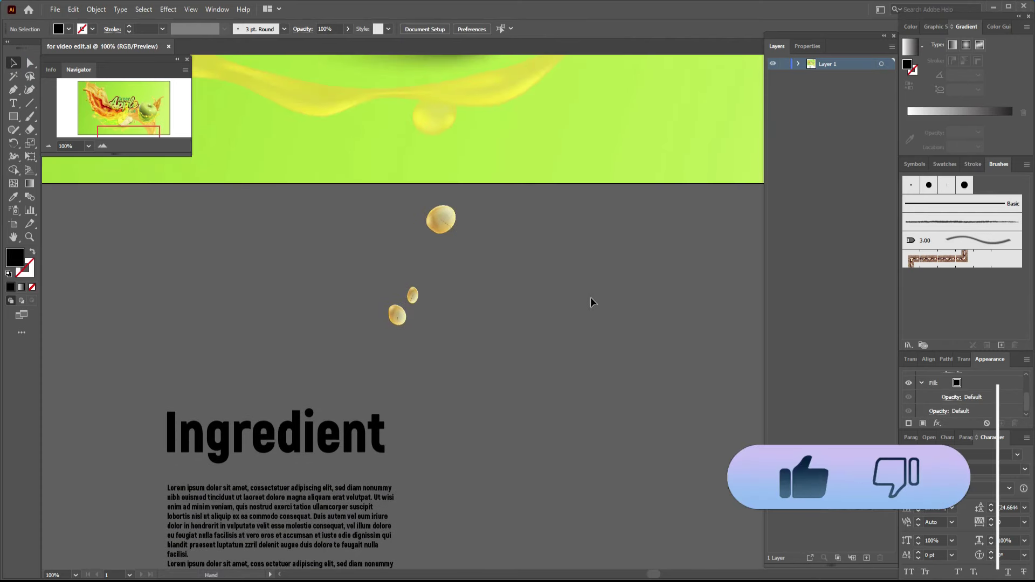
key("space")
left_click_drag(593, 298, 227, 167)
left_click_drag(434, 397, 379, 224)
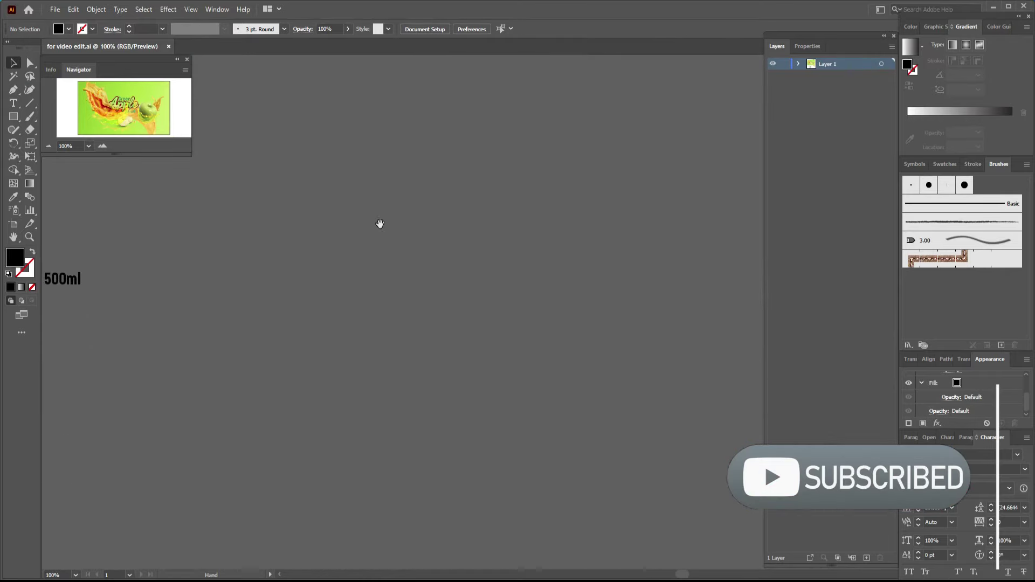
key("ctrl+minus")
key("ctrl+minus")
key("ctrl+minus")
key("ctrl+minus")
key("ctrl+minus")
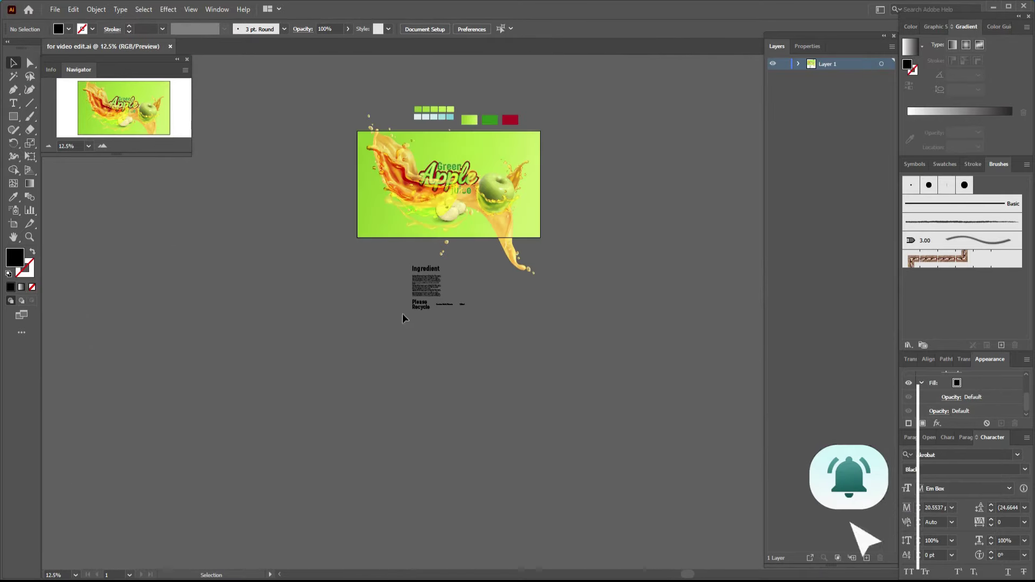
right_click(412, 272)
left_click(620, 298)
left_click(451, 322)
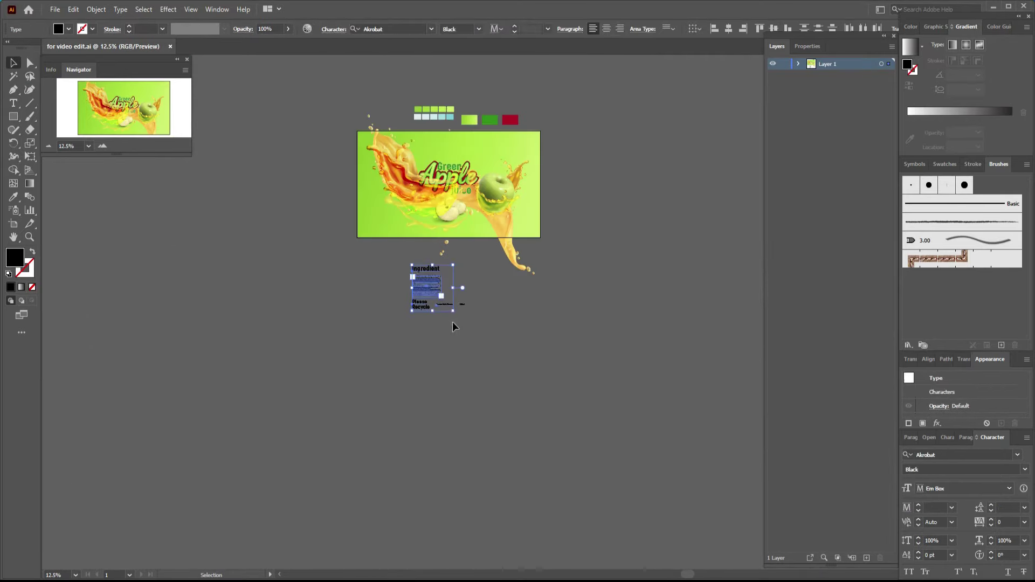
right_click(433, 278)
left_click(618, 326)
- Group the Ingredient, paragraph, Please Recycle, Contain Multi-Vitamin and 500ml texts
key("ctrl+plus")
key("ctrl+plus")
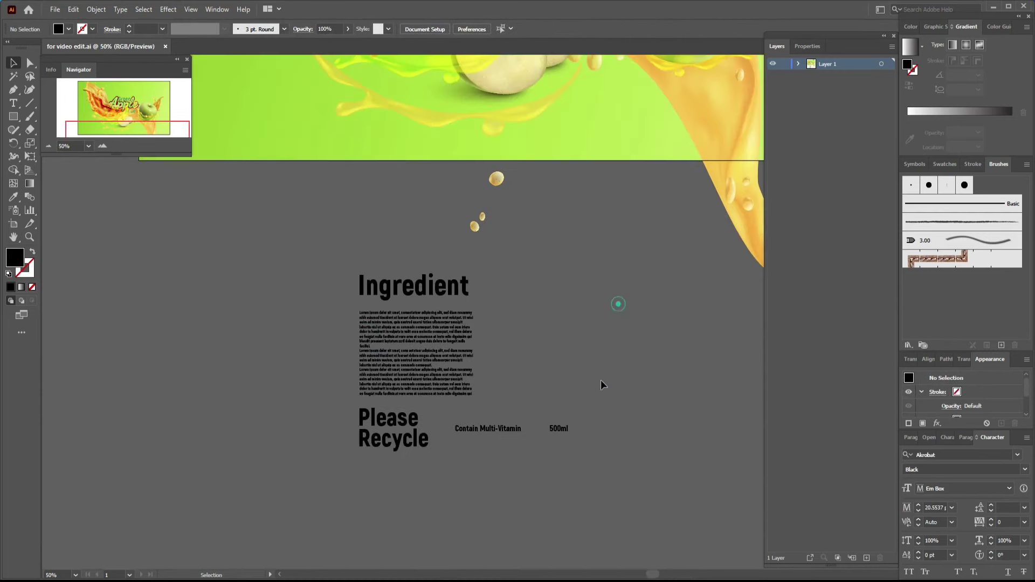
key("ctrl+plus")
key("ctrl+plus")
left_click_drag(601, 380, 345, 263)
right_click(436, 341)
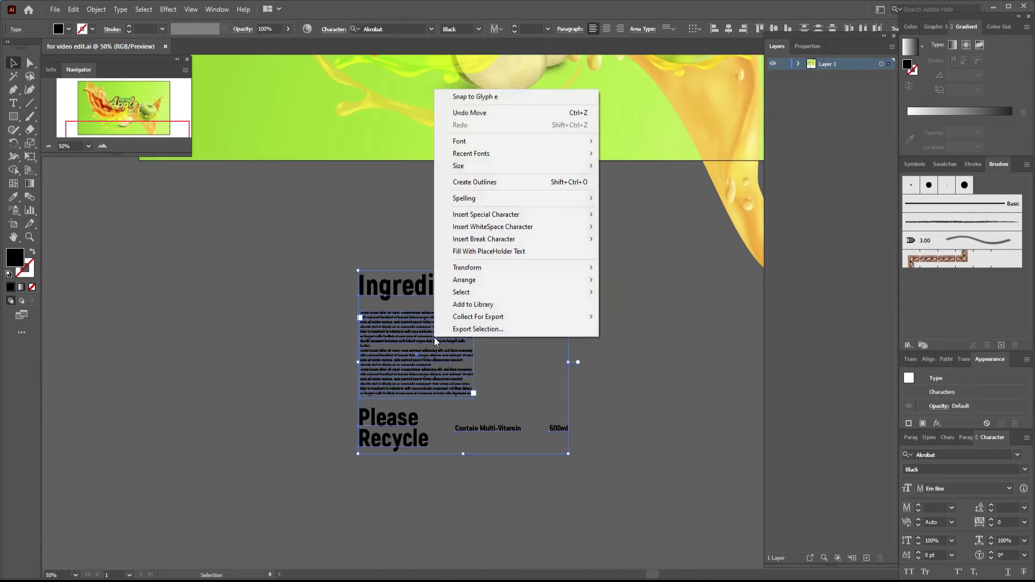
left_click(103, 10)
left_click(114, 64)
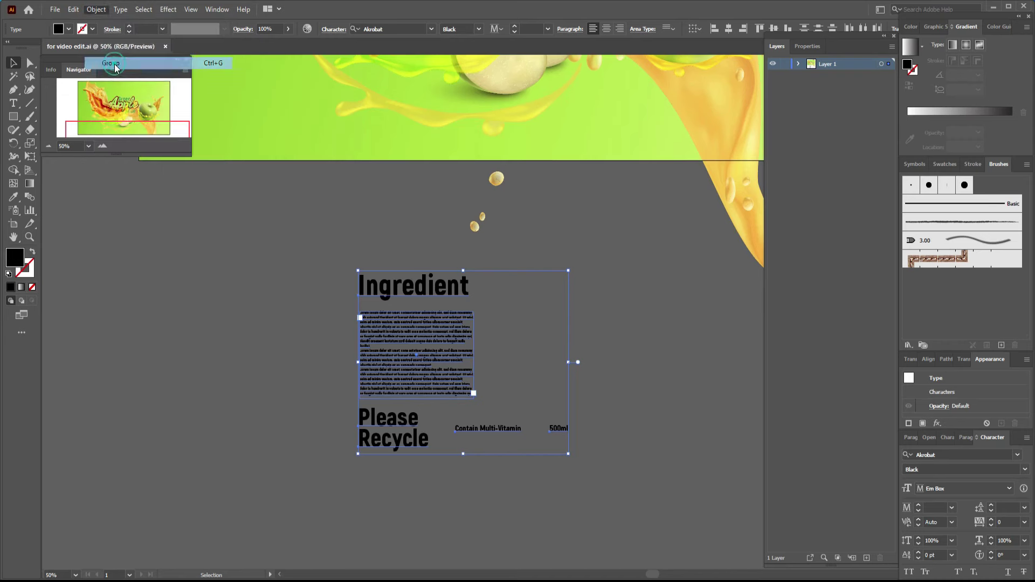
left_click(611, 331)
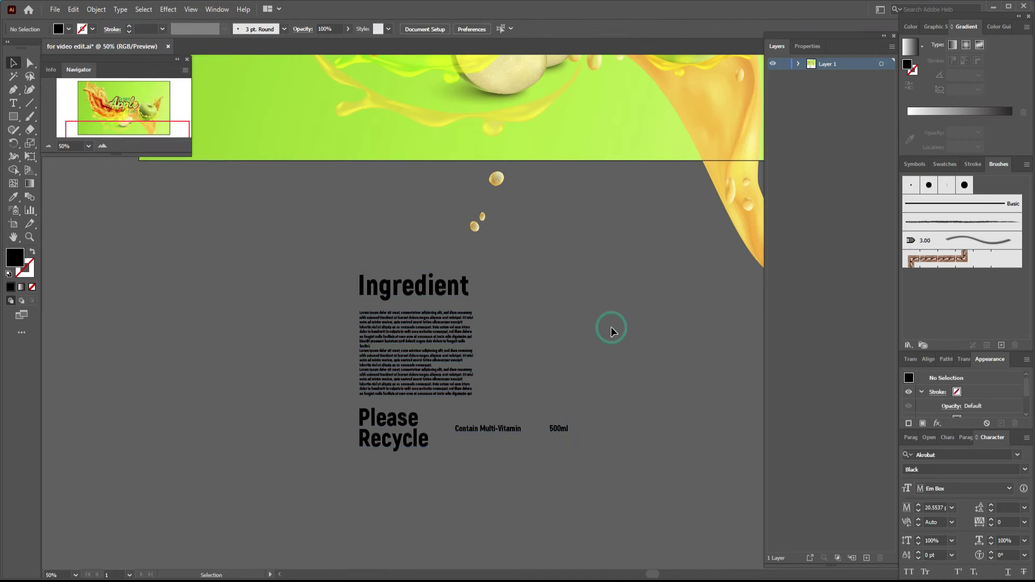
key("ctrl+minus")
key("ctrl+minus")
key("ctrl+minus")
key("ctrl+minus")
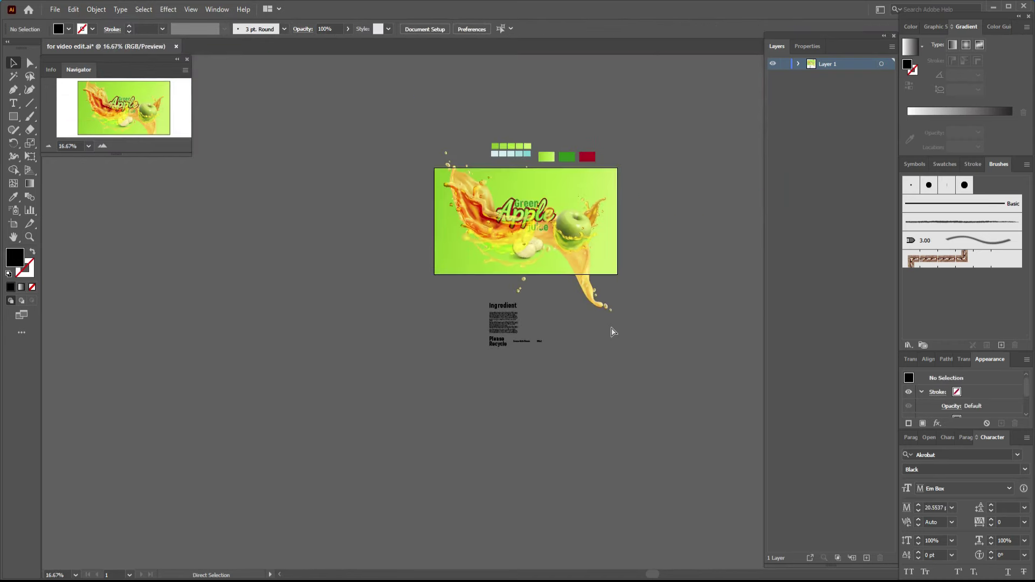
left_click_drag(567, 328, 521, 451)
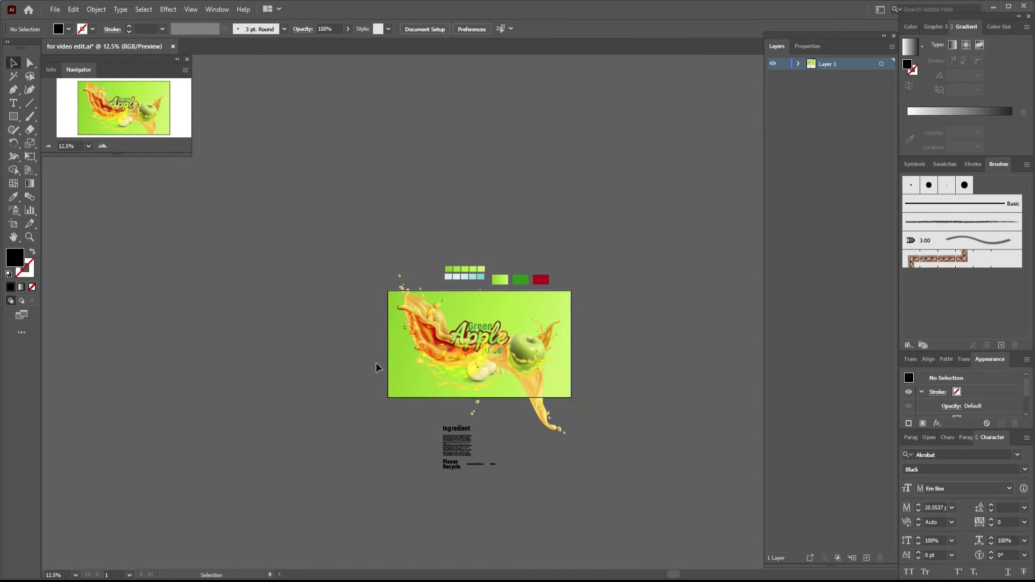
- Widen the artboard to 3146 px by extending both its left and right edges
left_click(14, 224)
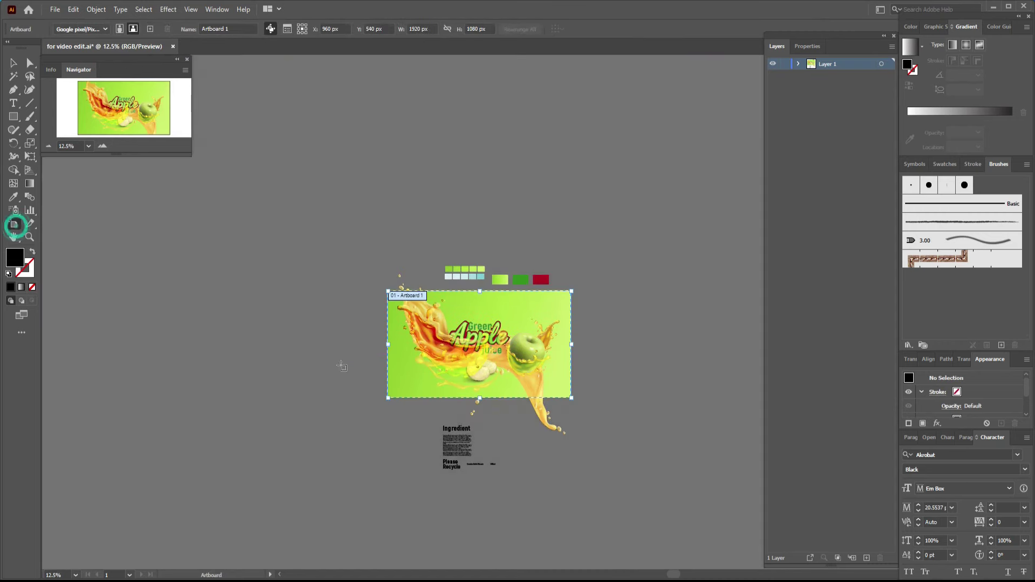
left_click_drag(387, 344, 327, 344)
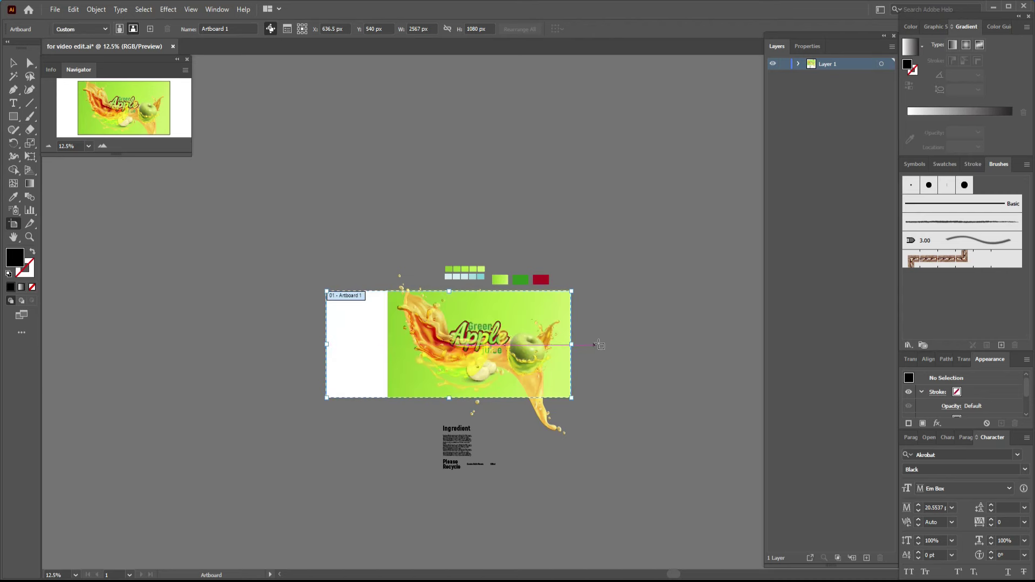
left_click_drag(573, 345, 626, 348)
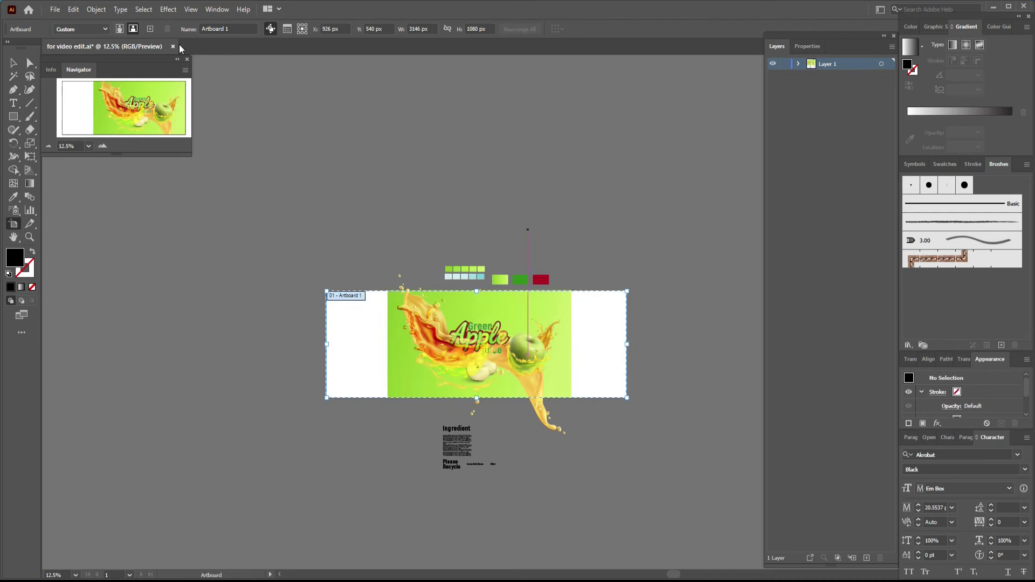
left_click(15, 63)
- Stretch the green gradient background to the artboard's new left and right edges
left_click(389, 365)
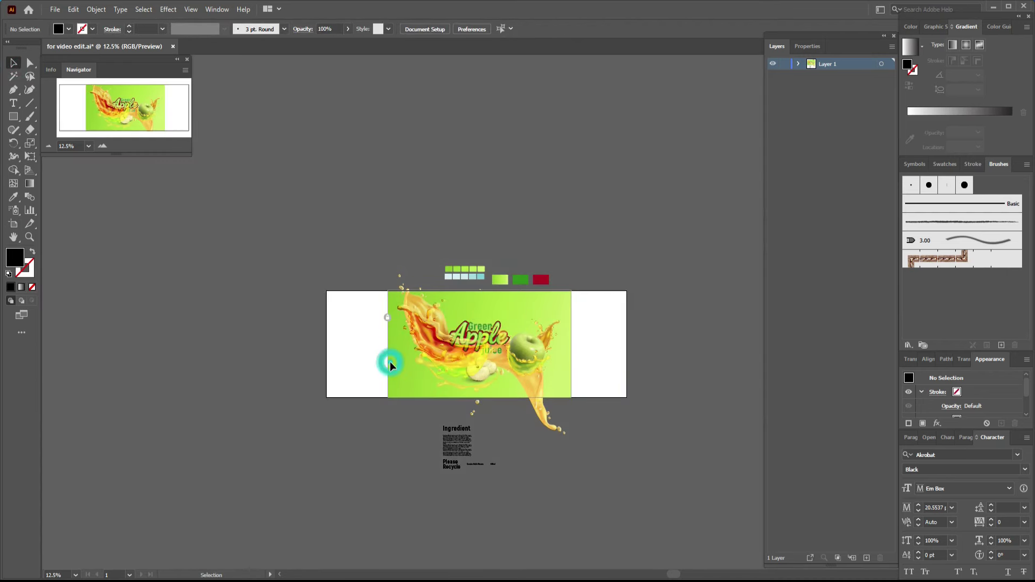
left_click(390, 321)
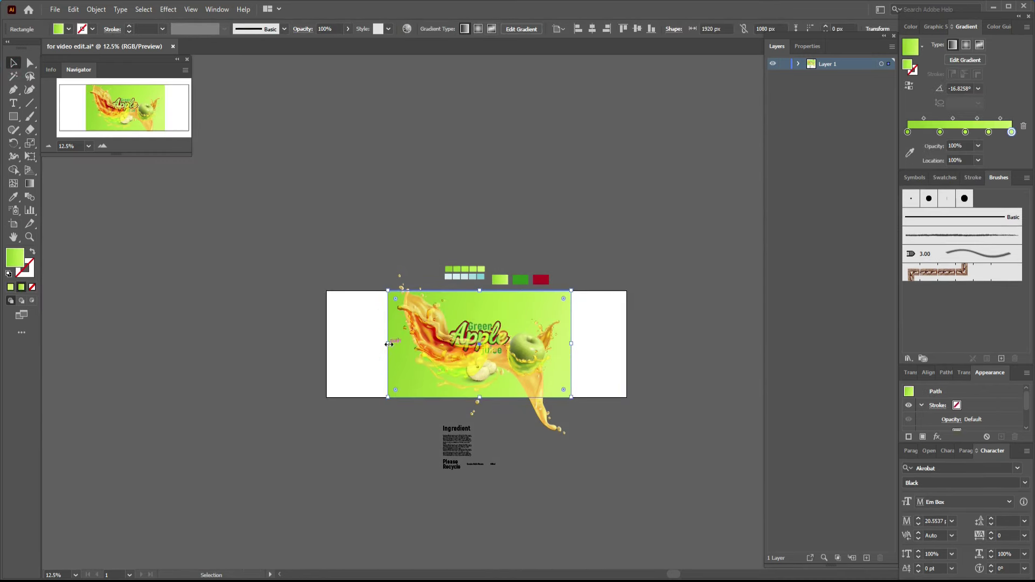
left_click_drag(388, 344, 328, 346)
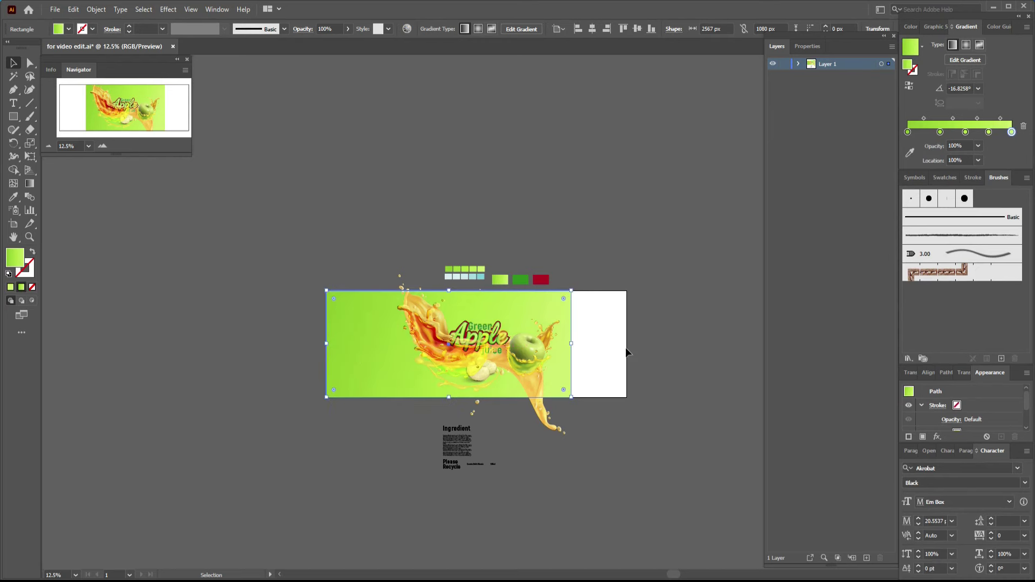
left_click_drag(573, 343, 625, 346)
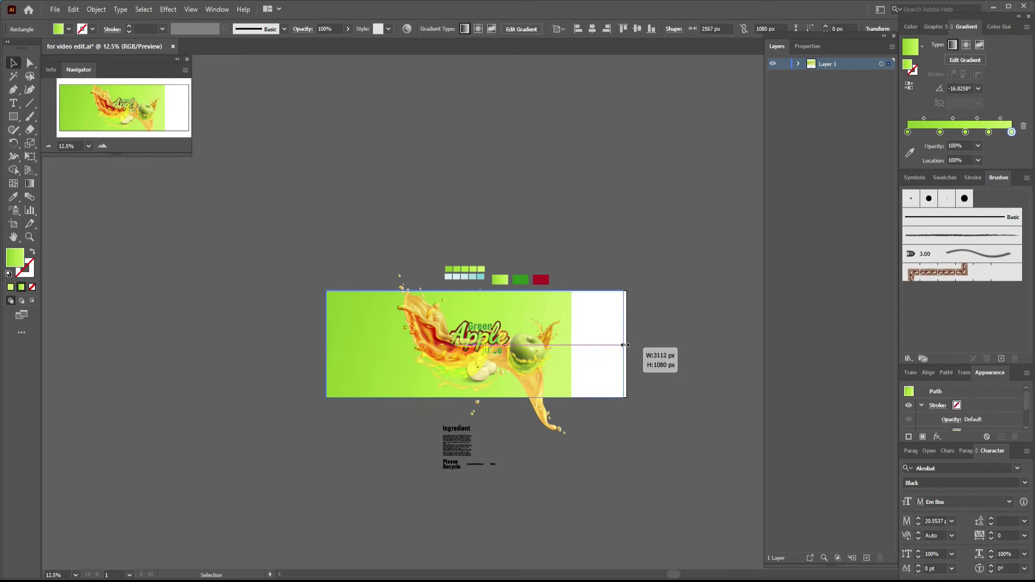
left_click(440, 435)
- Move the ingredient group onto the label's left side, enlarge it, and lock the green background
mouse_move(454, 445)
left_mouse_down()
mouse_move(398, 403)
mouse_move(357, 331)
left_mouse_up()
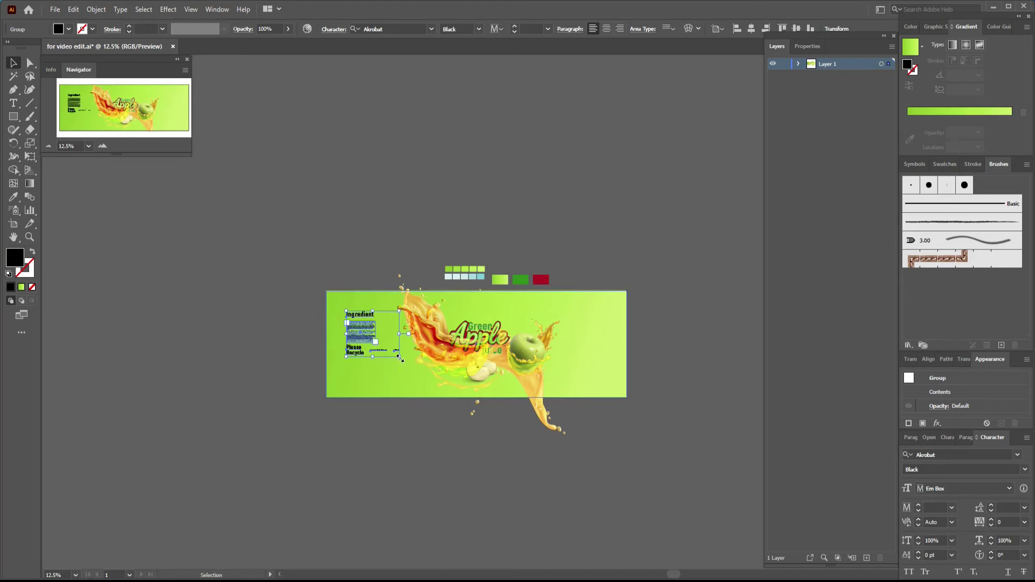
left_click_drag(400, 357, 435, 388)
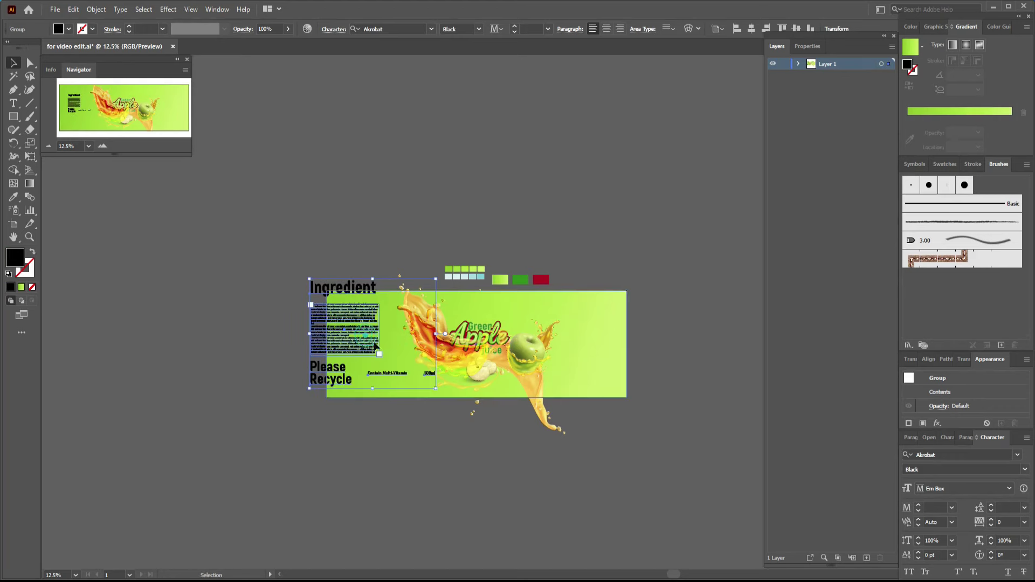
left_click(382, 345)
left_click_drag(383, 342, 383, 339)
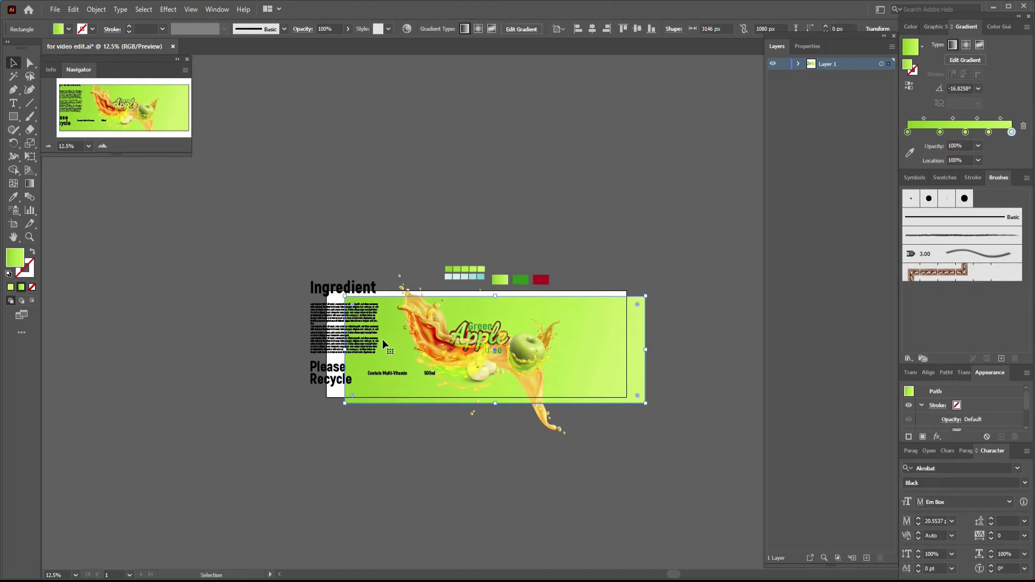
key("ctrl+z")
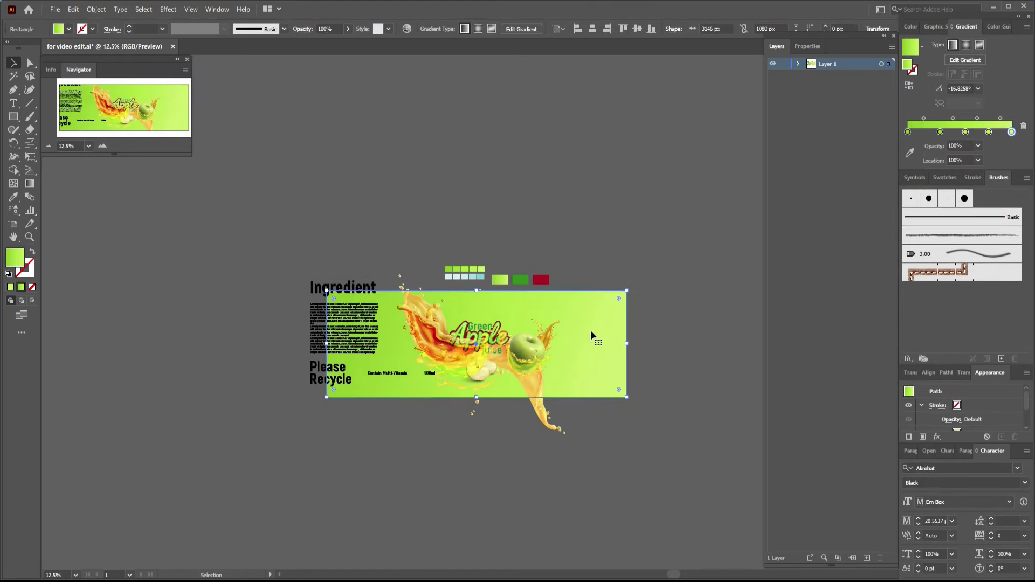
left_click(95, 10)
mouse_move(108, 88)
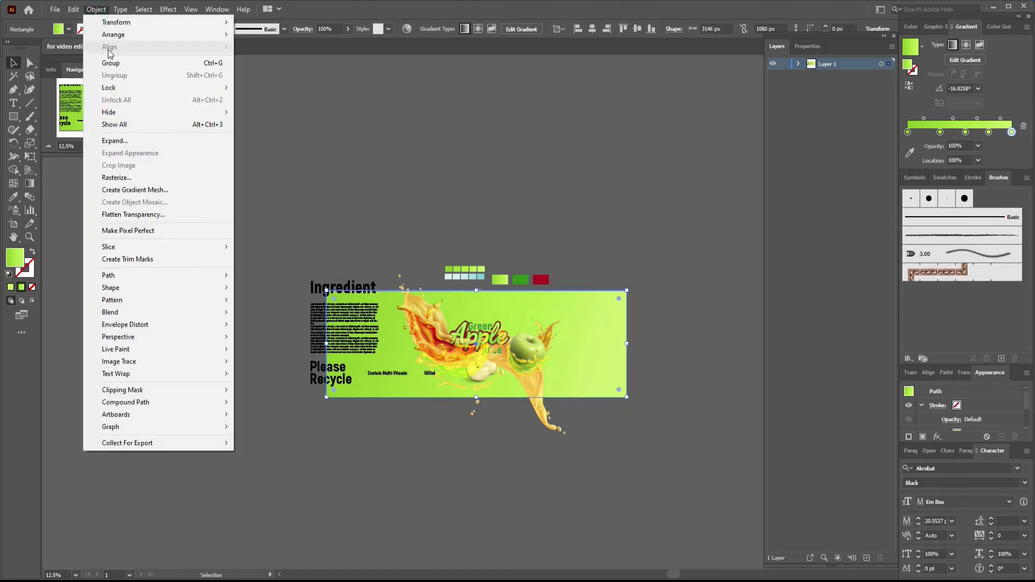
left_click(257, 92)
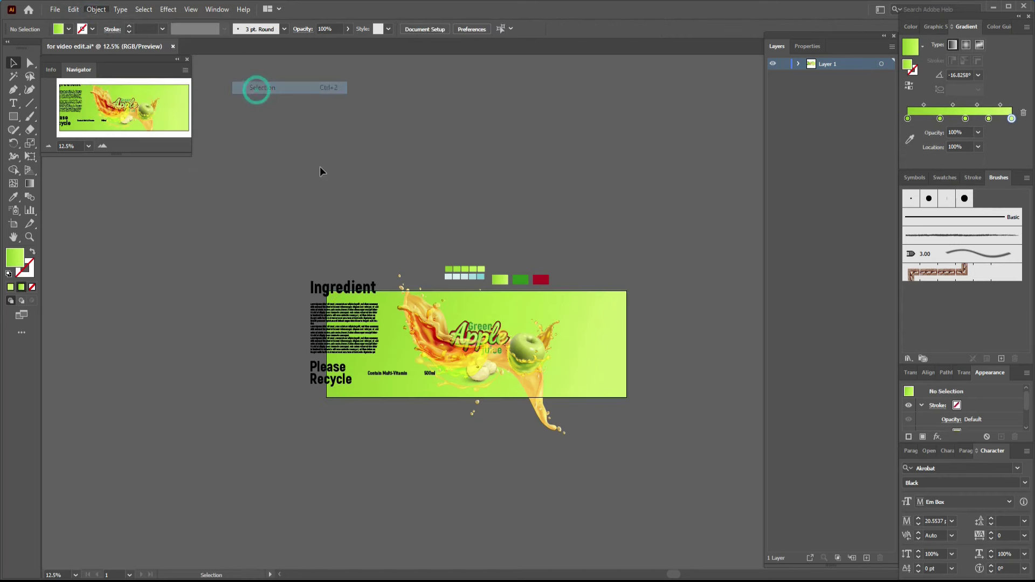
- Reposition and shrink the ingredient text group to fit the label's left side
left_click(357, 318)
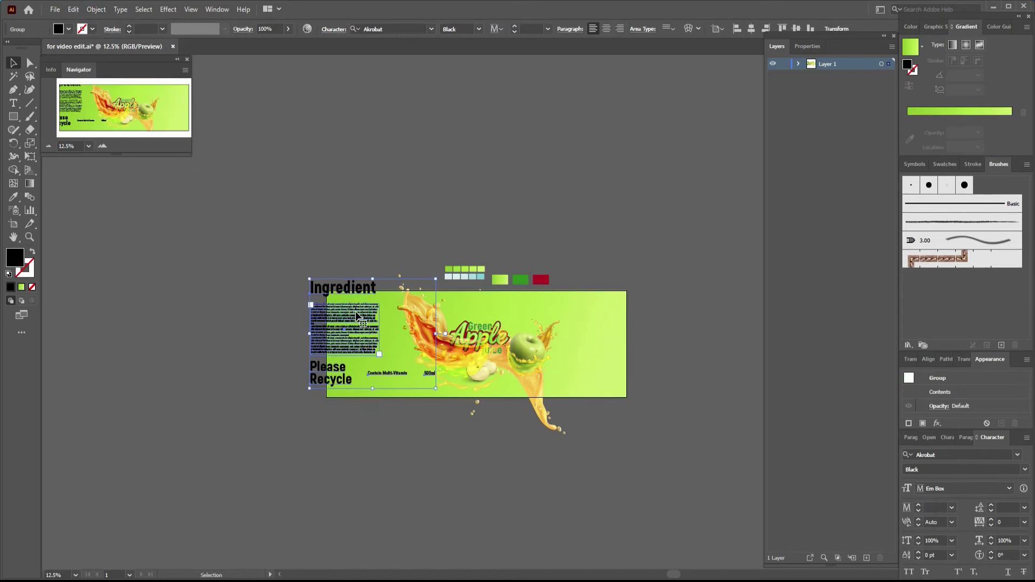
scroll(357, 318, "up", 1)
scroll(359, 317, "up", 2)
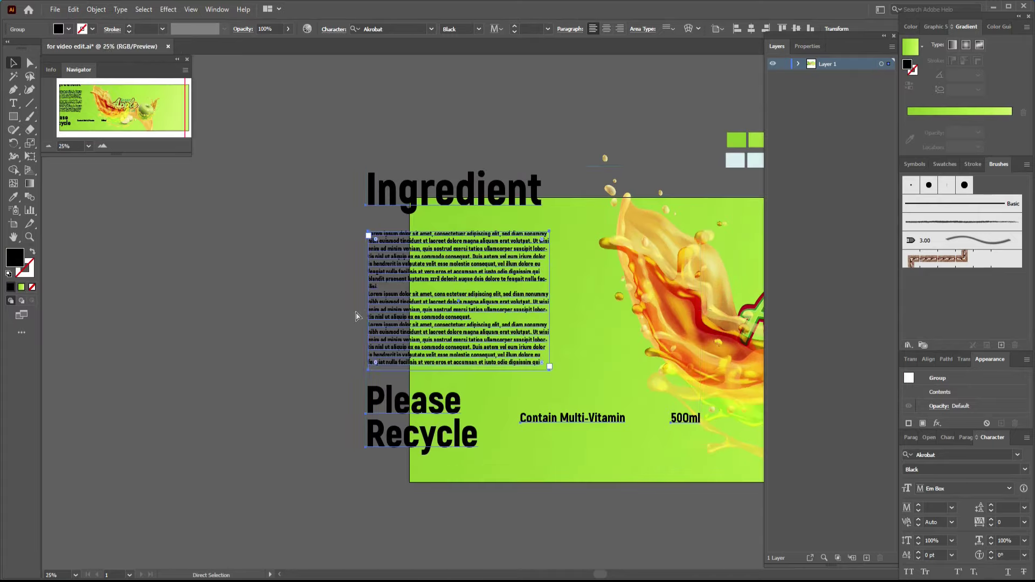
mouse_move(336, 254)
left_mouse_down()
mouse_move(392, 268)
mouse_move(399, 280)
left_mouse_up()
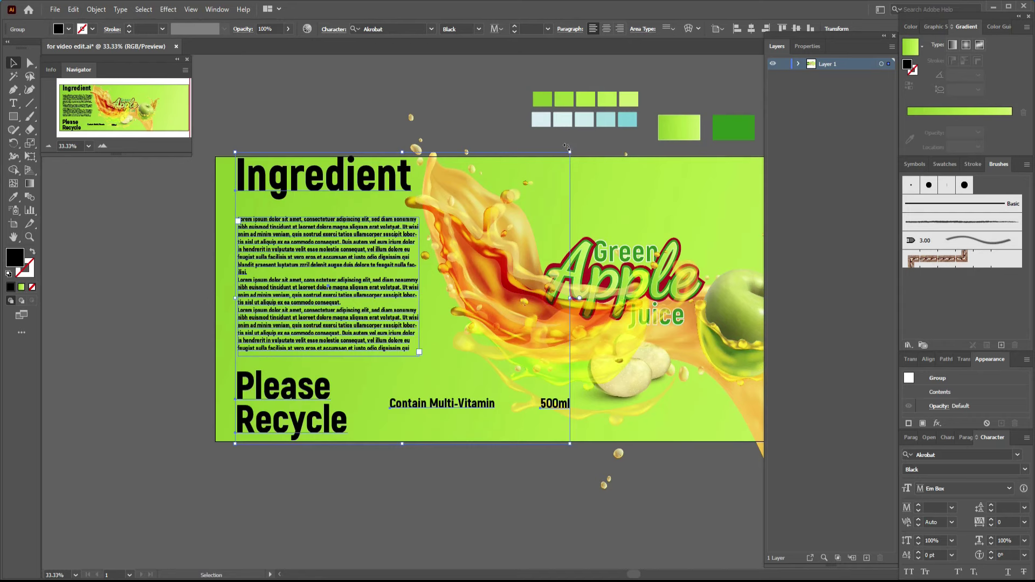
left_click_drag(570, 152, 567, 163)
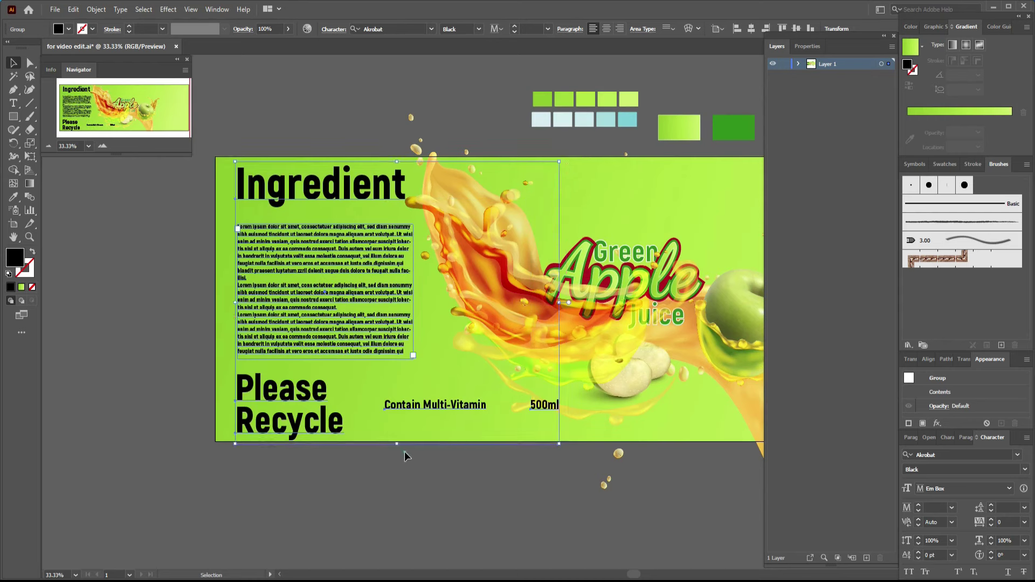
left_click(404, 449)
left_click_drag(327, 422, 323, 399)
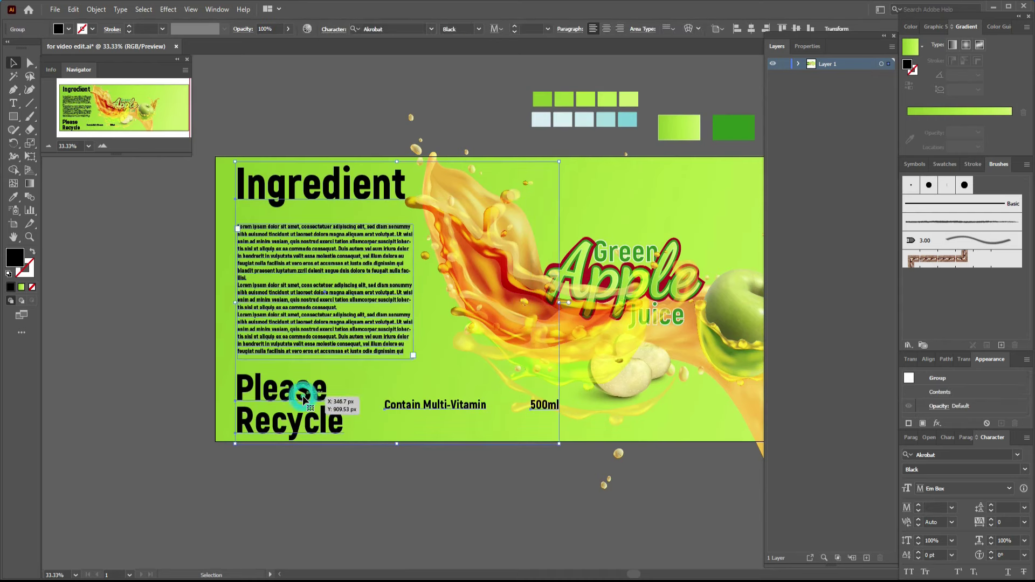
right_click(365, 192)
- Ungroup the text and set the Ingredient headline to 100 pt
left_click(395, 301)
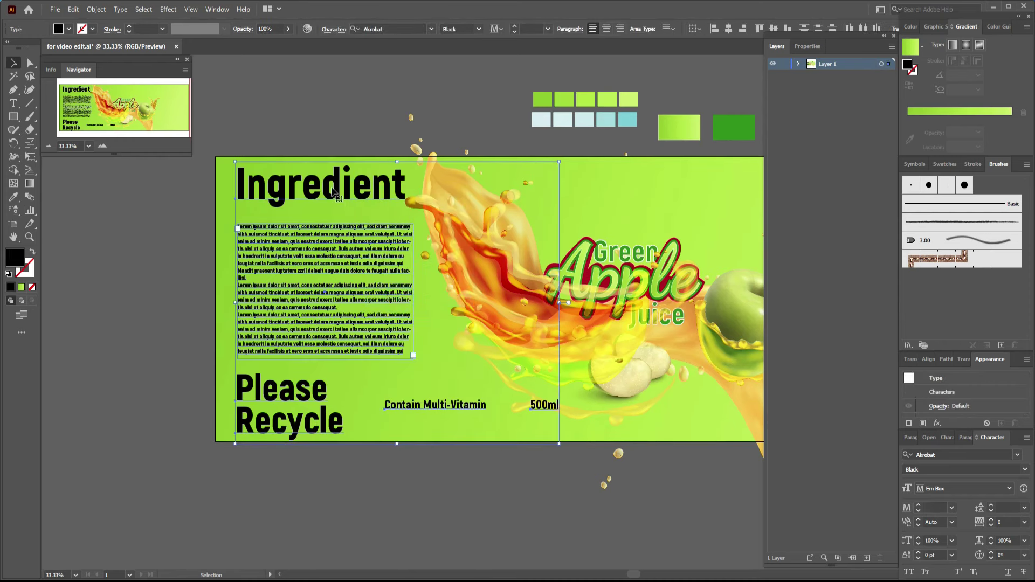
left_click(334, 117)
left_click(335, 183)
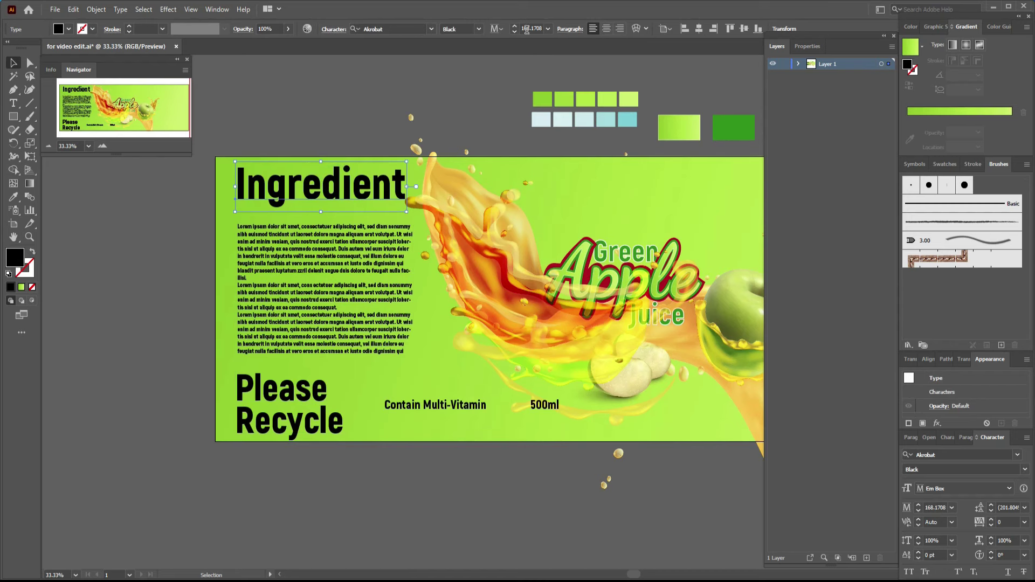
left_click(527, 28)
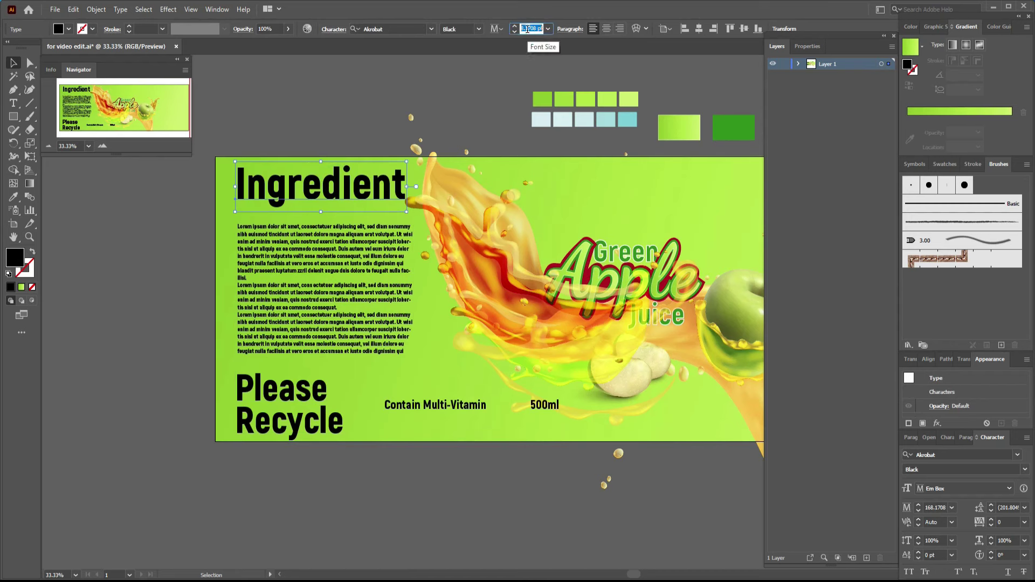
type("100")
left_click(536, 48)
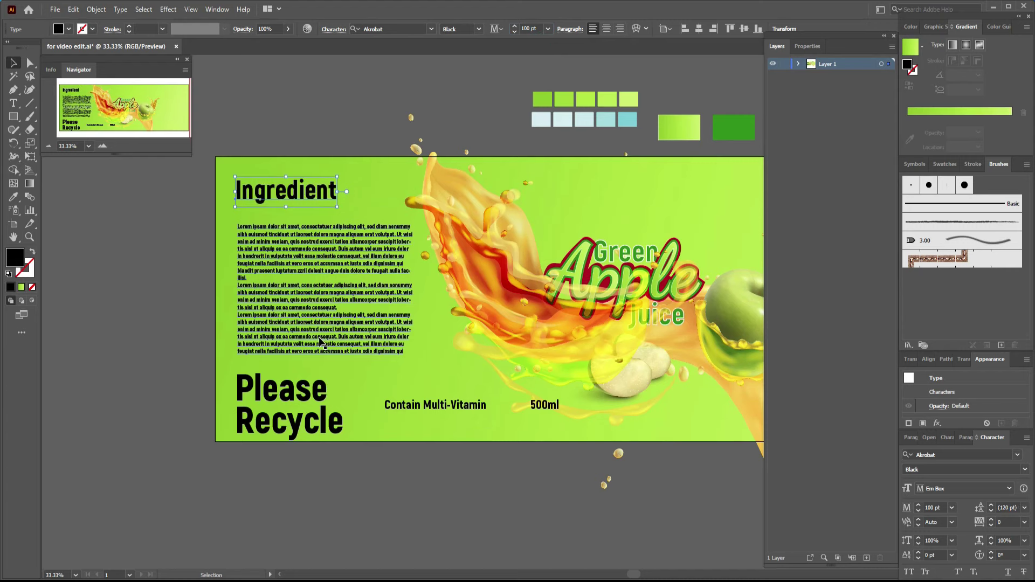
- Copy the Ingredient headline's 100 pt style onto Please Recycle with the Eyedropper
left_click(302, 391)
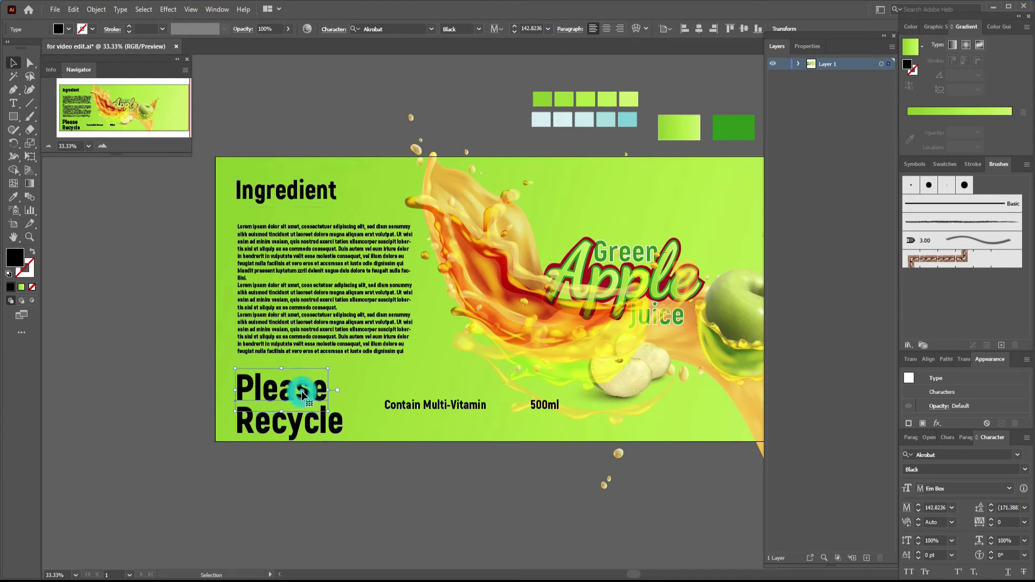
left_click(323, 427, "shift")
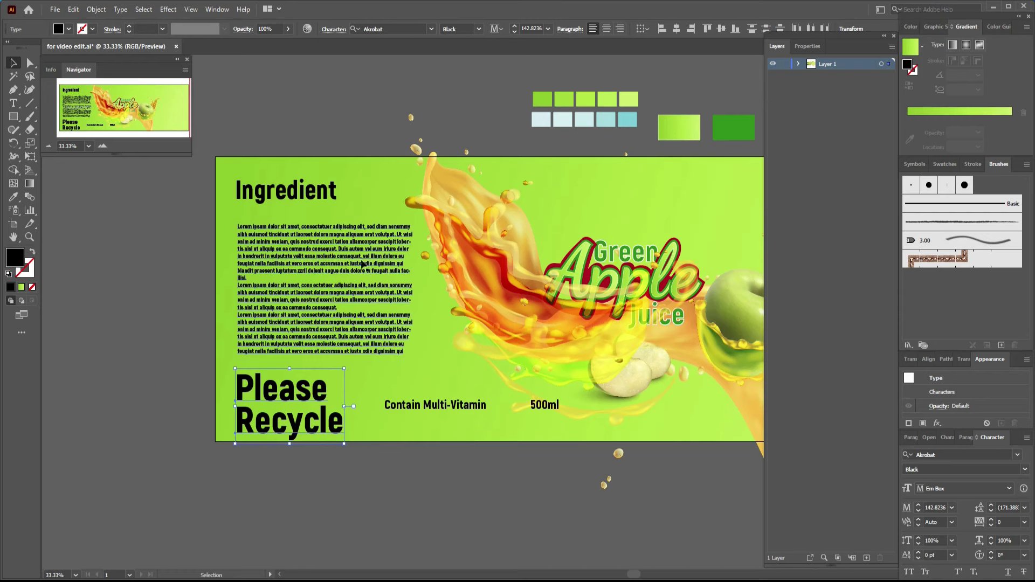
key("i")
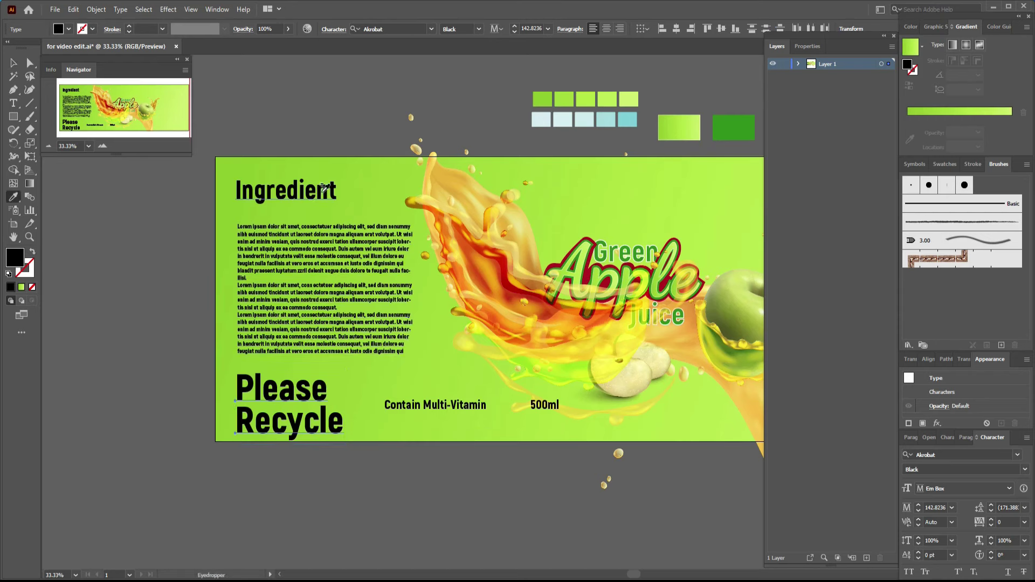
left_click(323, 186)
left_click(13, 63)
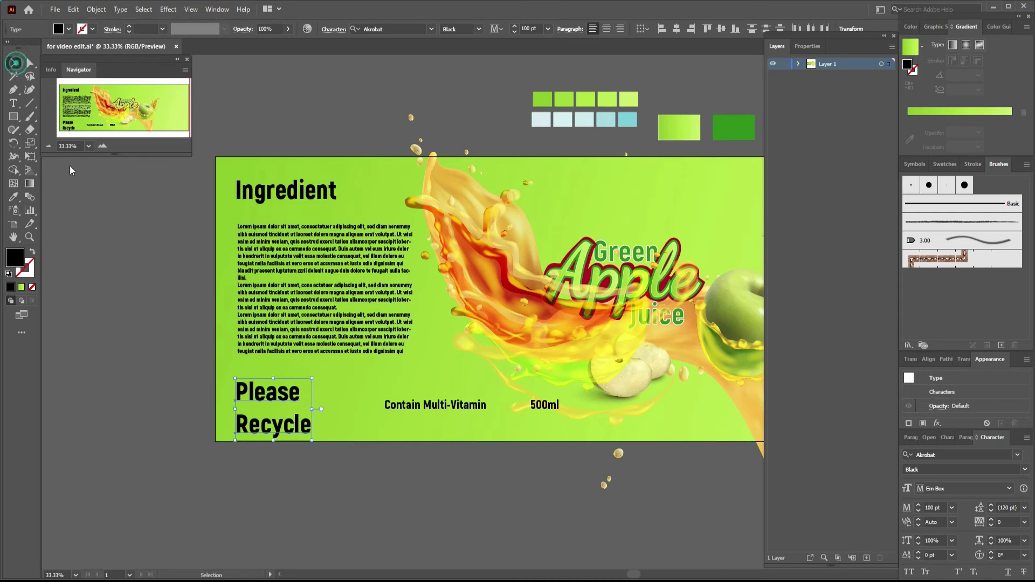
left_click(285, 398)
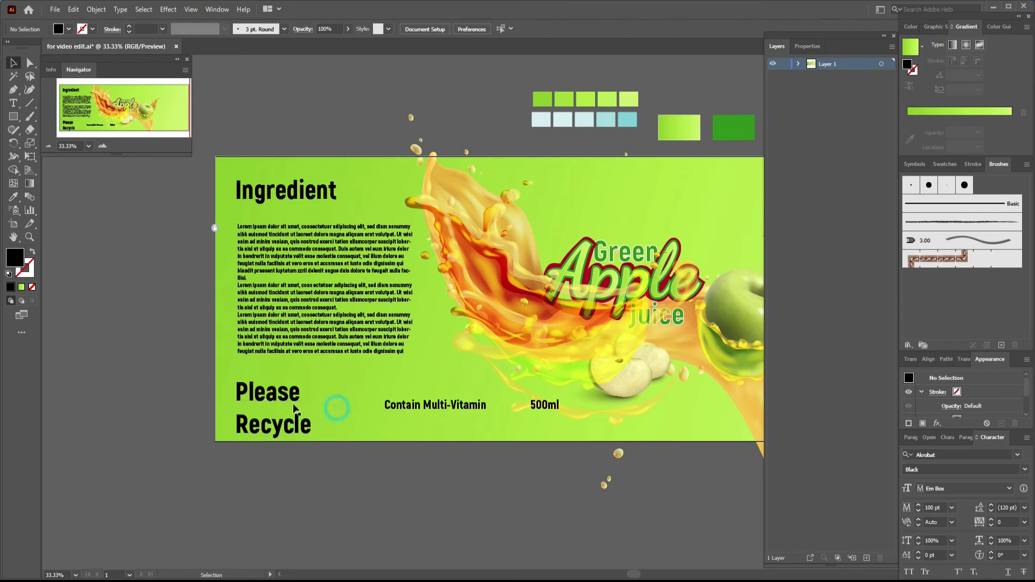
- Nudge Recycle up three steps closer beneath Please
left_click(280, 427)
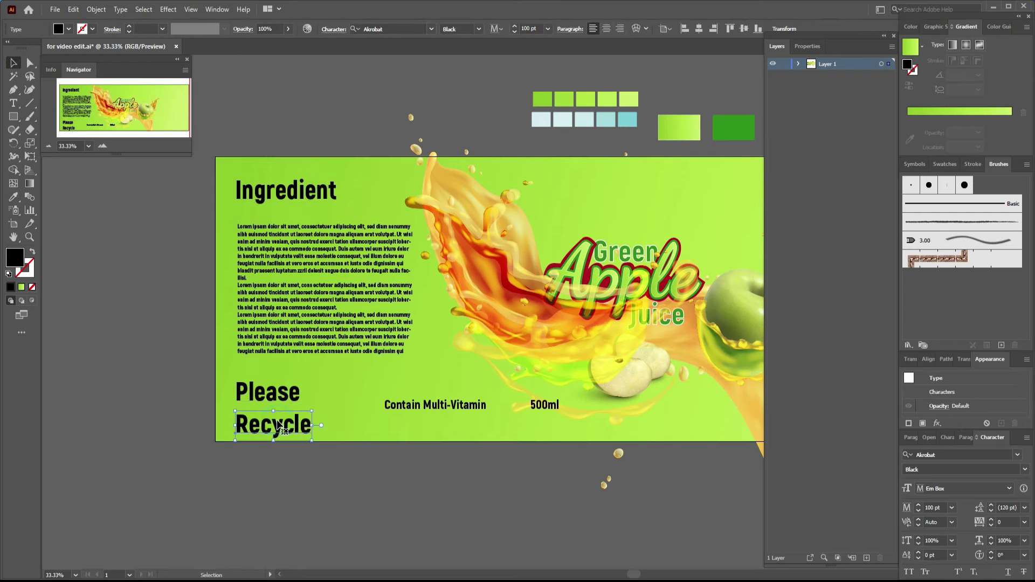
key("shift+Up")
key("shift+Up")
key("shift+Up")
key("shift+Up")
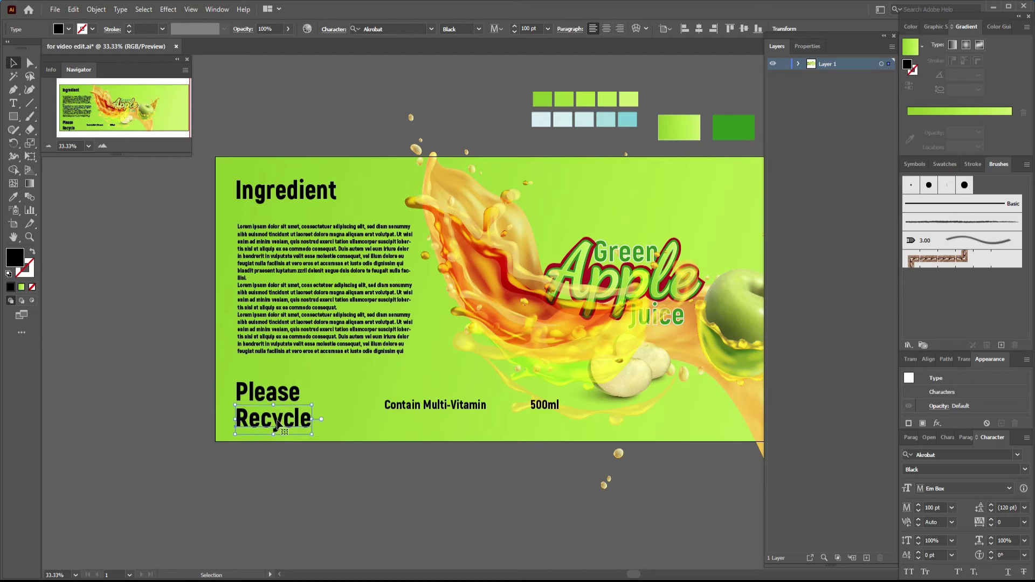
key("shift+Up")
key("shift+Up")
key("shift+Up")
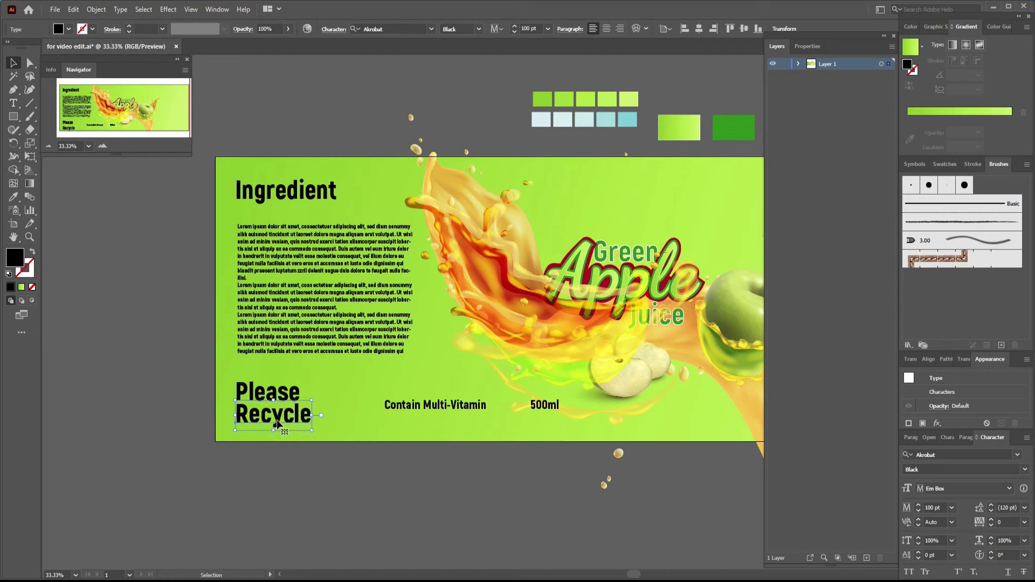
key("shift+Up")
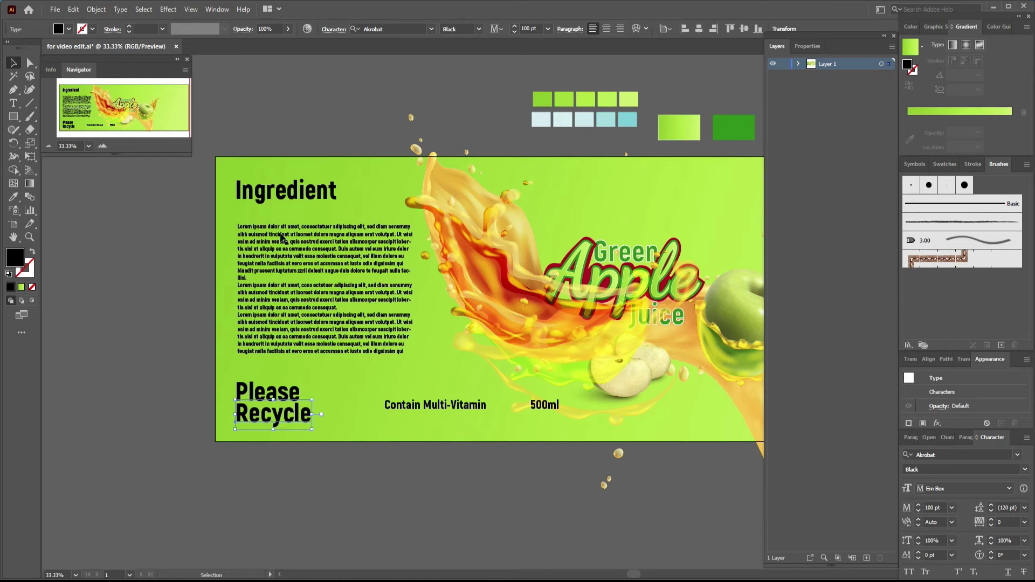
- Left-align the Ingredient heading, body text and Please Recycle
left_click(277, 194)
left_click(305, 282, "shift")
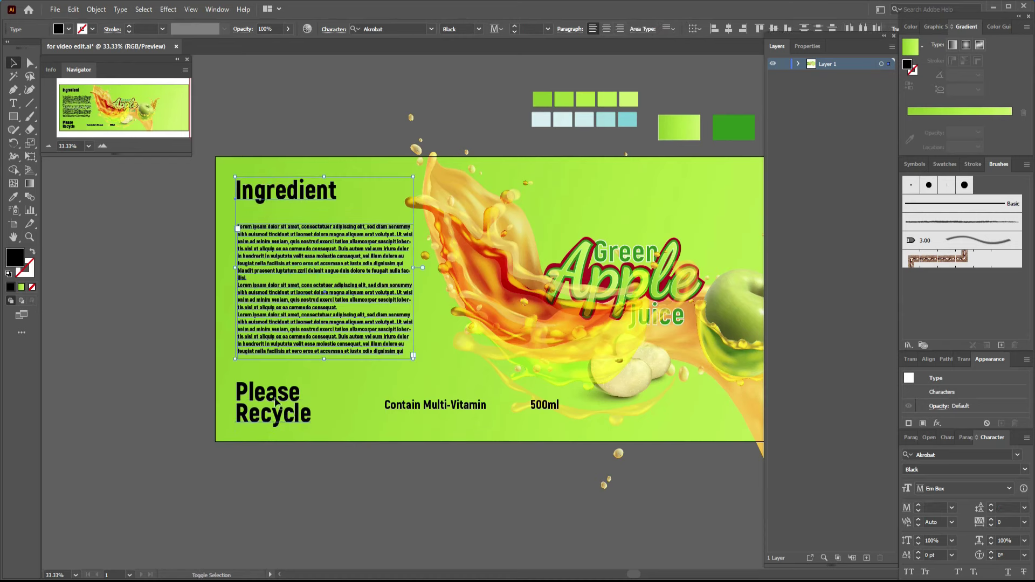
left_click(285, 415, "shift")
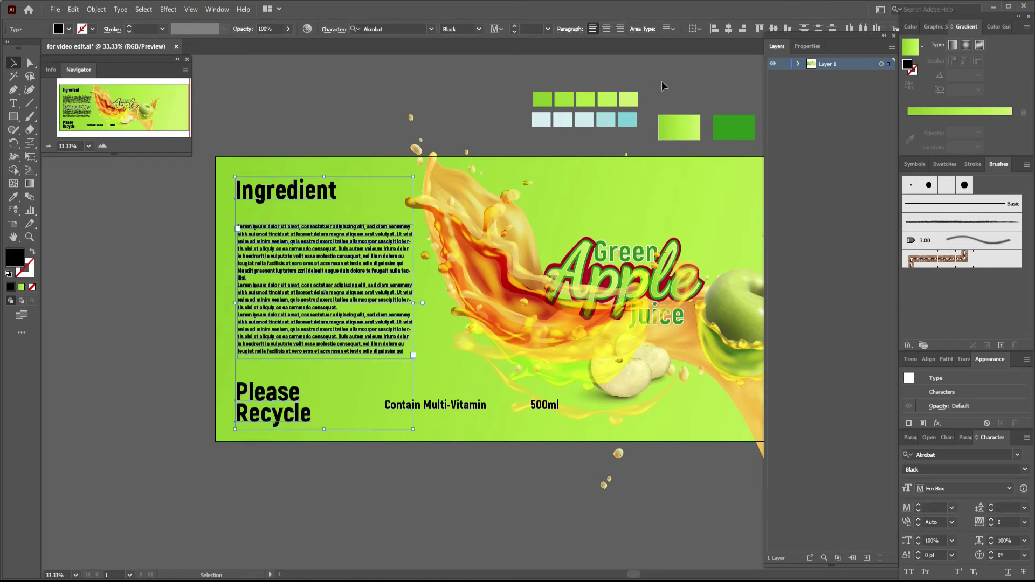
left_click(714, 29)
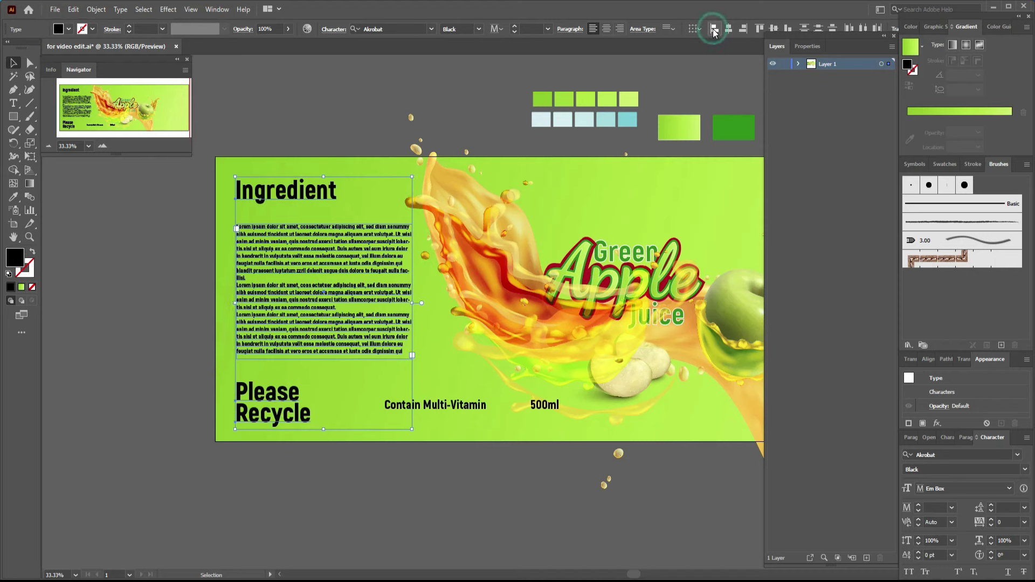
left_click(331, 459)
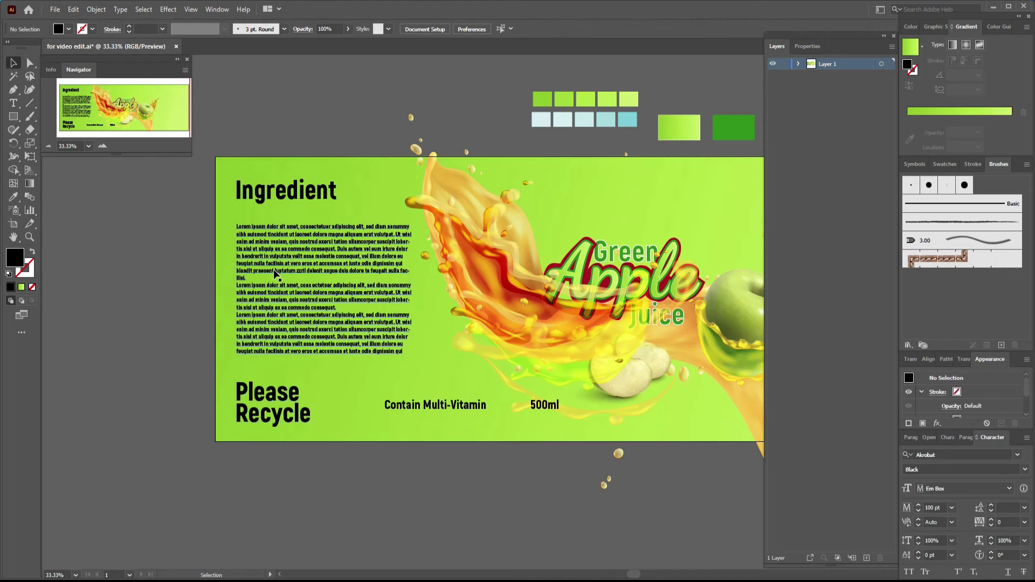
- Move Contain Multi-Vitamin slightly lower and left, and enlarge it to 50 pt
left_click(451, 404)
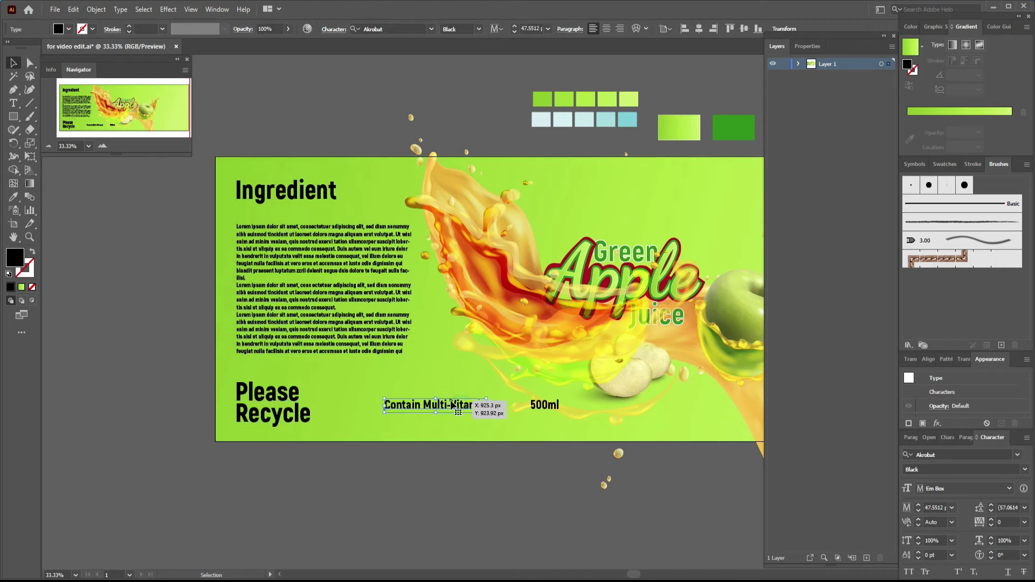
left_click_drag(452, 405, 442, 411)
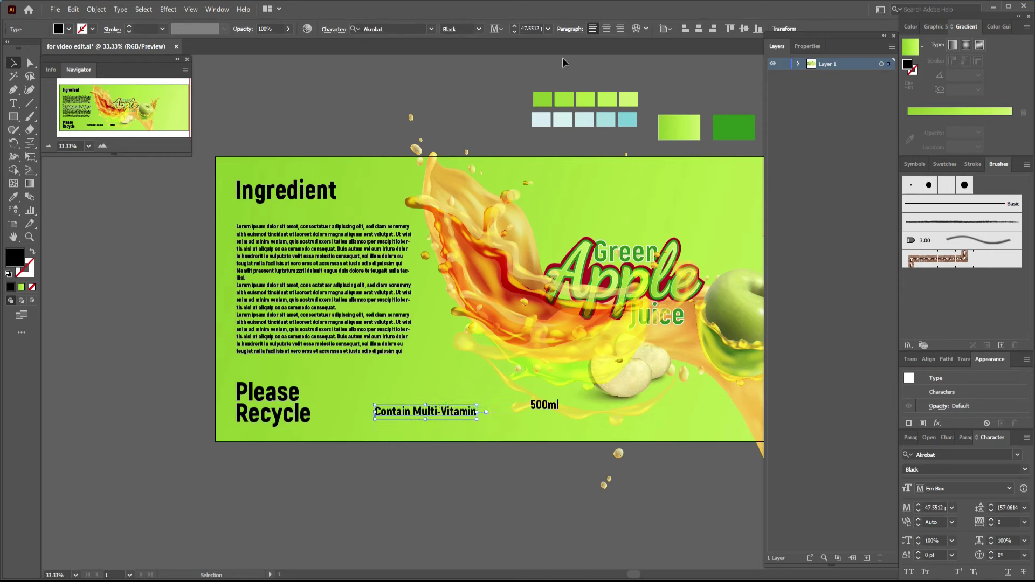
left_click(513, 27)
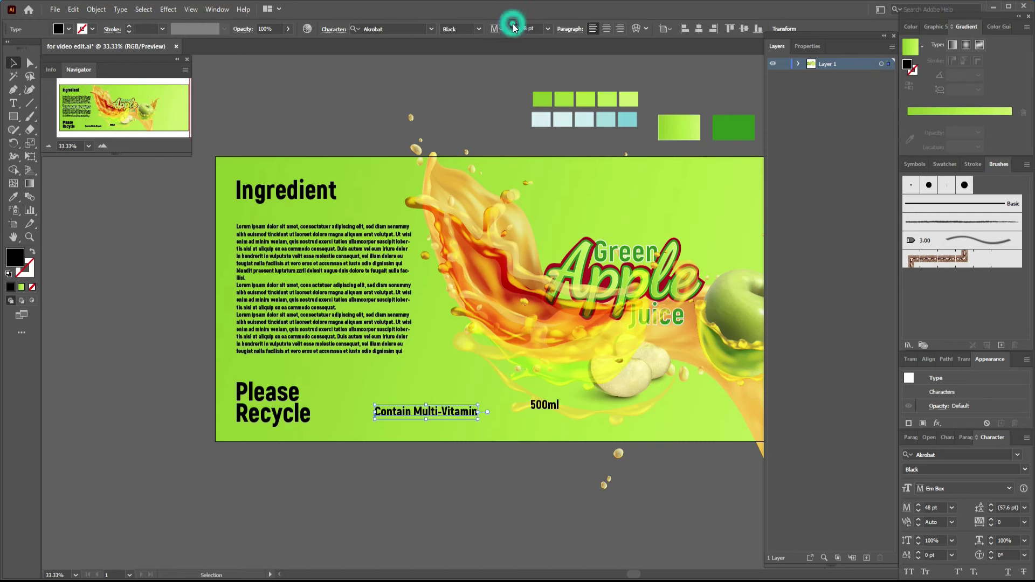
left_click(513, 27)
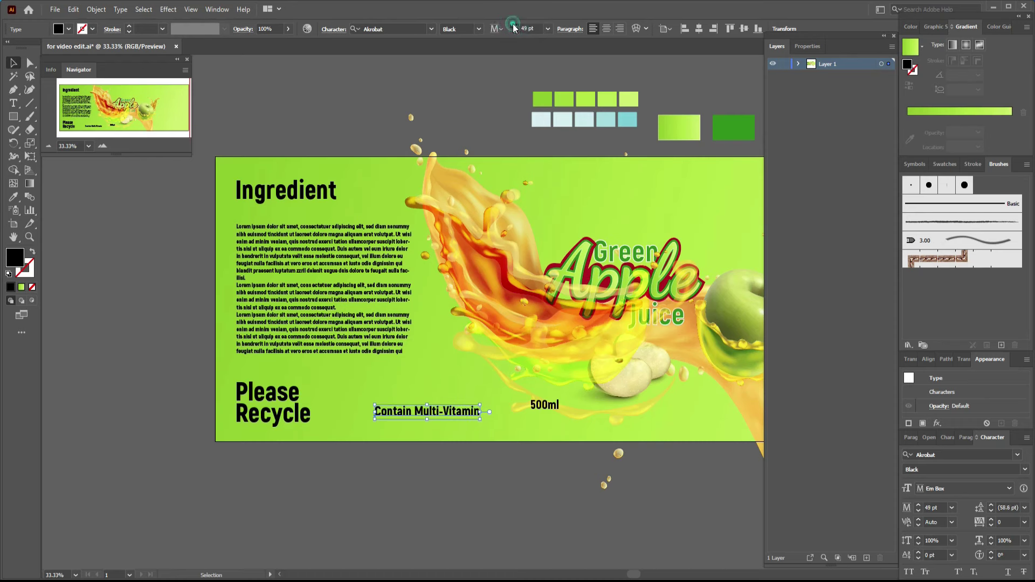
- Shift 500ml right and lower, and raise its font size to 50 pt
left_click(555, 406)
left_click_drag(561, 410, 586, 415)
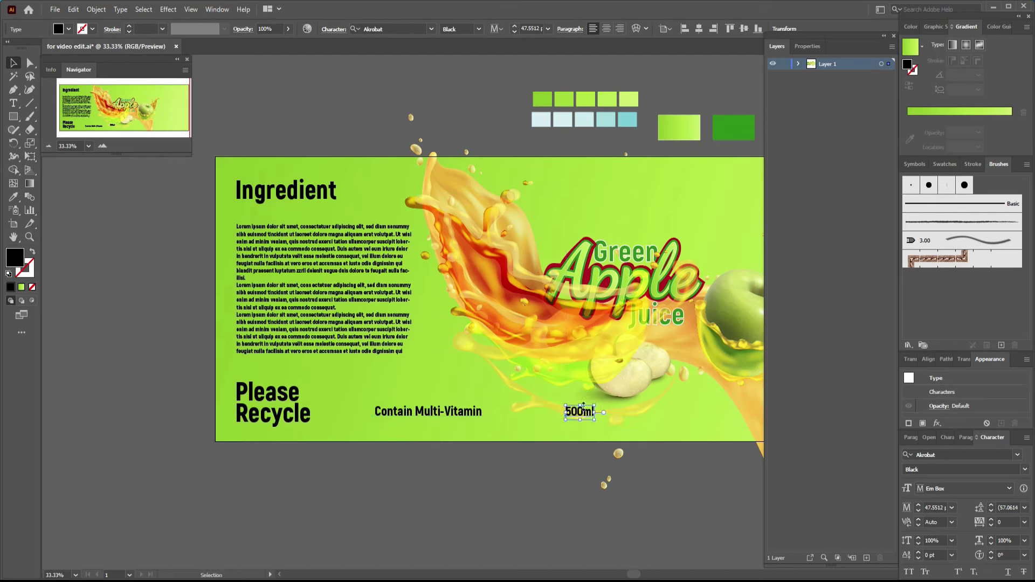
left_click(514, 28)
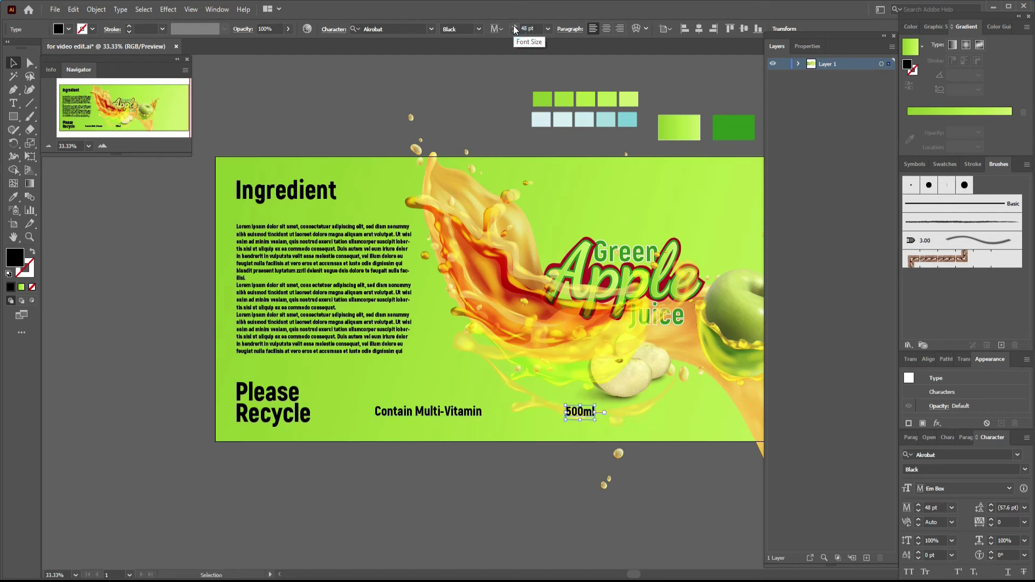
left_click(515, 28)
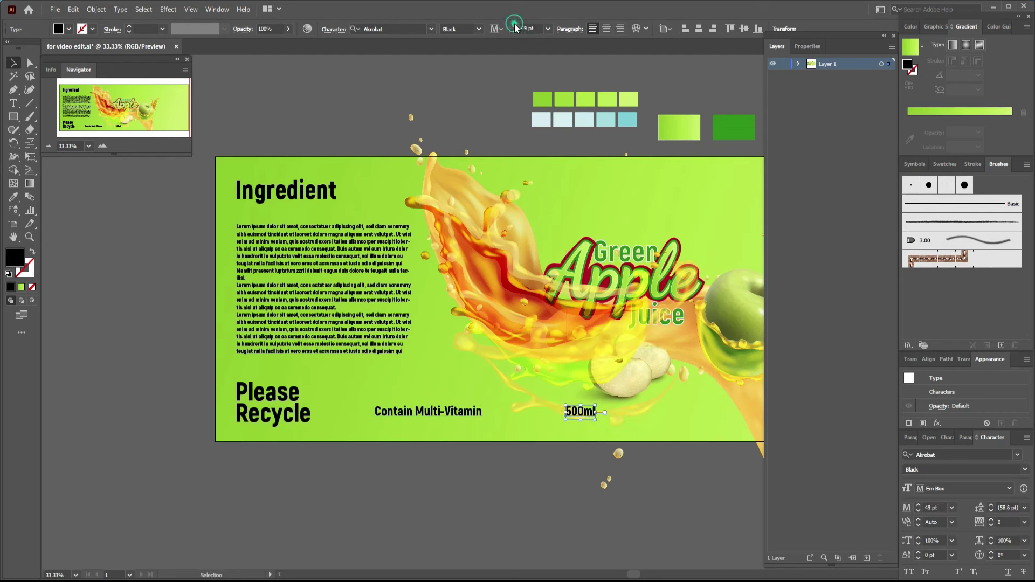
left_click(699, 95)
- Drag the dark blue Nutrition Facts panel onto the label's right end, then recentre the label
mouse_move(699, 254)
left_mouse_down()
mouse_move(538, 280)
mouse_move(315, 271)
left_mouse_up()
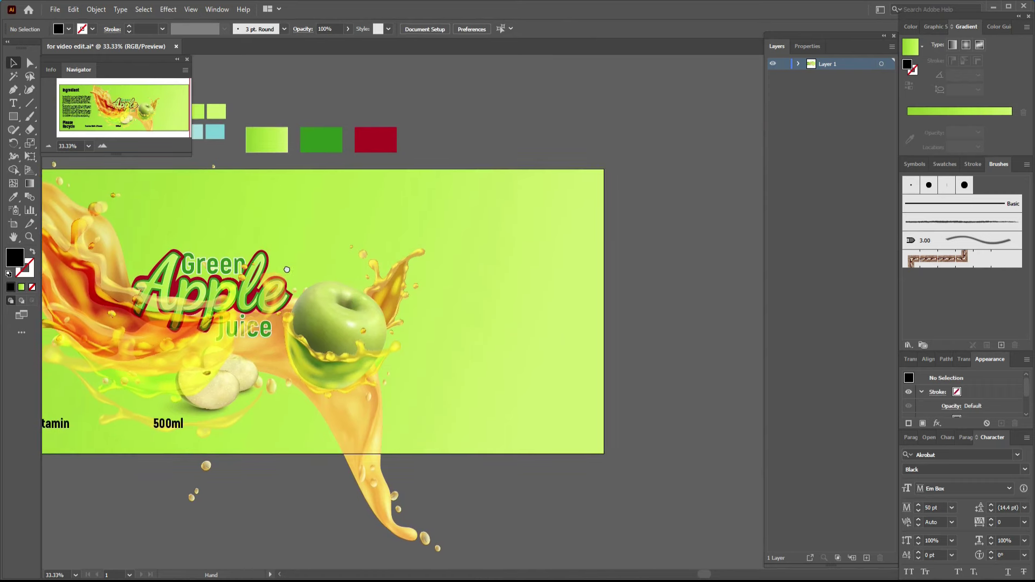
key("ctrl+minus")
key("ctrl+minus")
key("ctrl+minus")
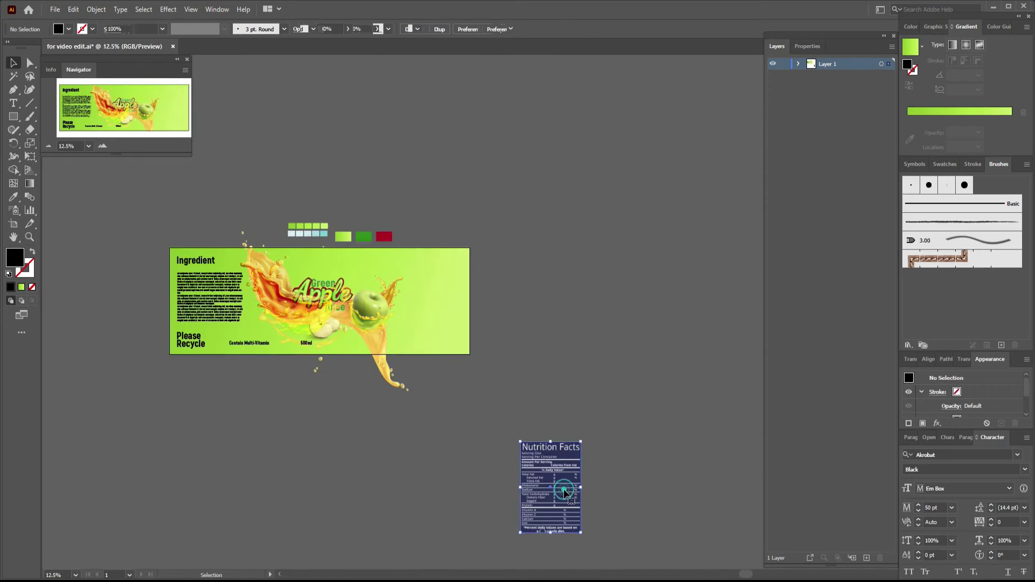
left_click_drag(564, 489, 446, 304)
key("ctrl+plus")
key("ctrl+plus")
key("ctrl+plus")
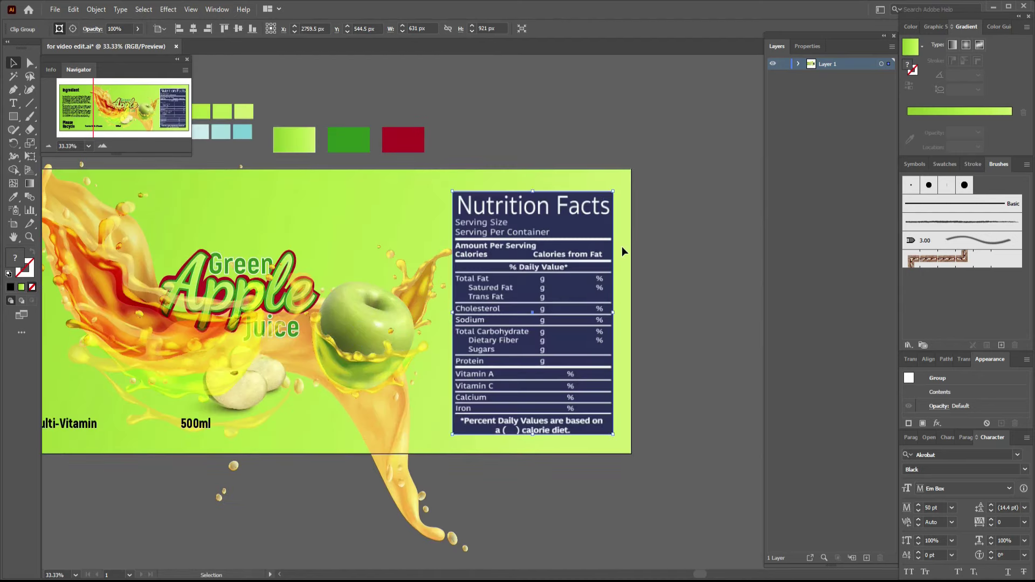
key("ctrl+minus")
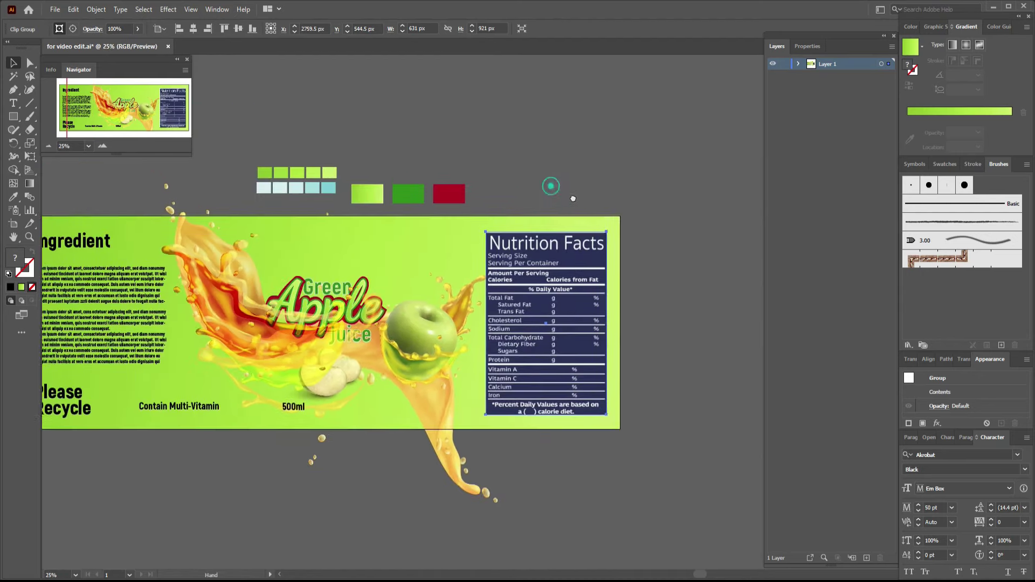
left_click_drag(587, 188, 617, 196)
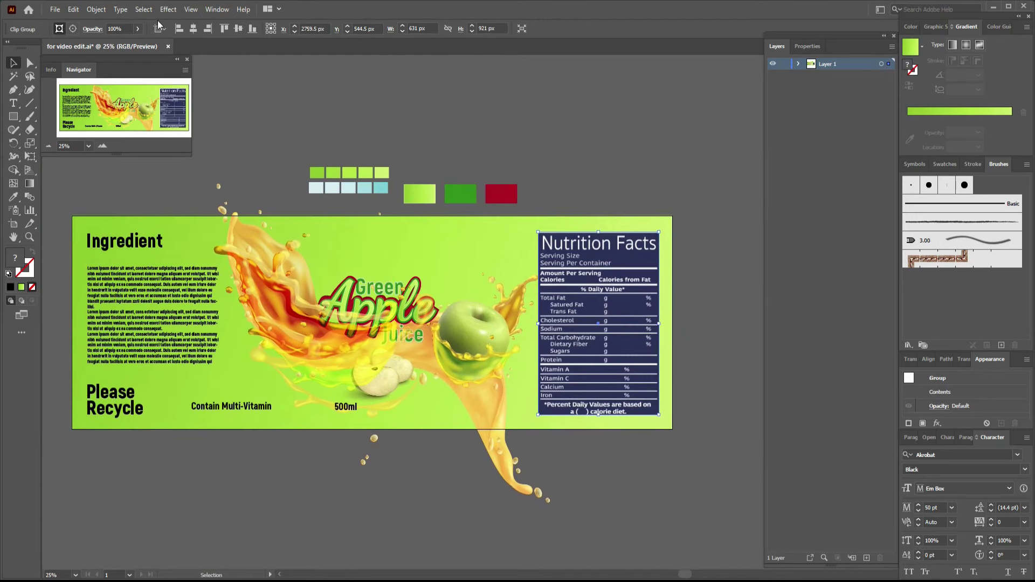
- Show rulers, add guides at the label's top and bottom edges, and nudge Nutrition Facts up
left_click(190, 9)
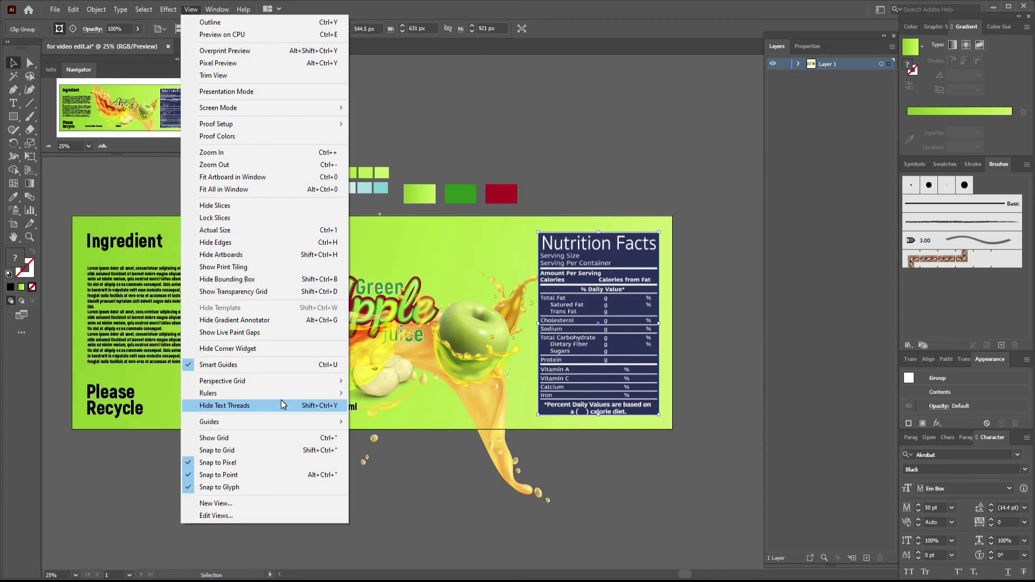
mouse_move(208, 393)
left_click(402, 394)
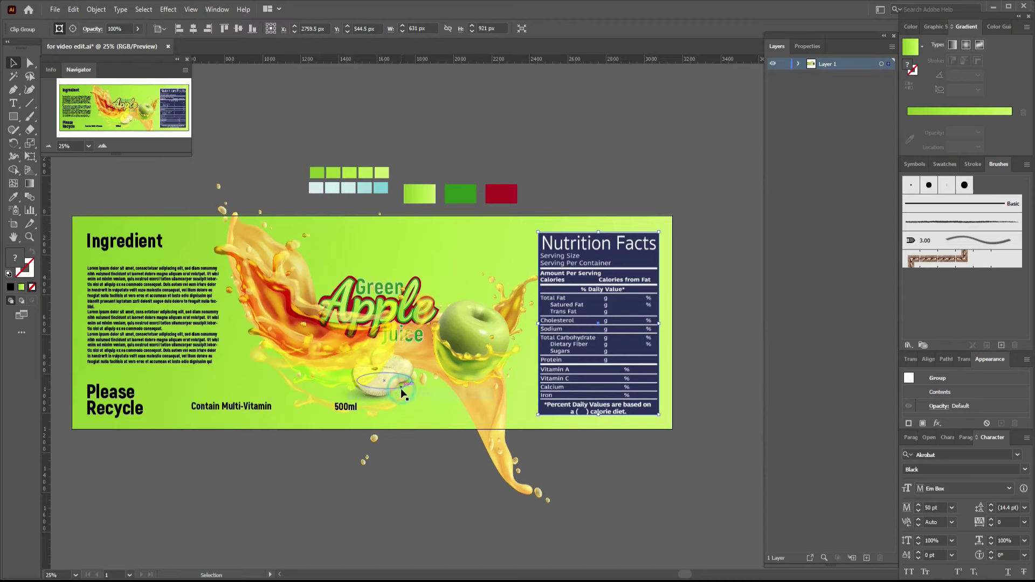
left_click_drag(467, 63, 455, 180)
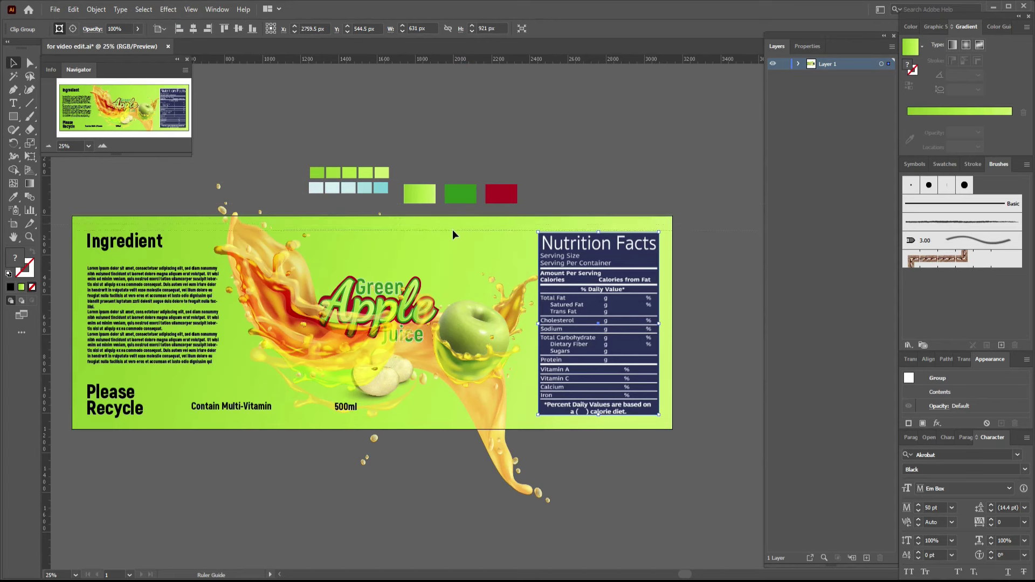
left_click_drag(451, 230, 452, 232)
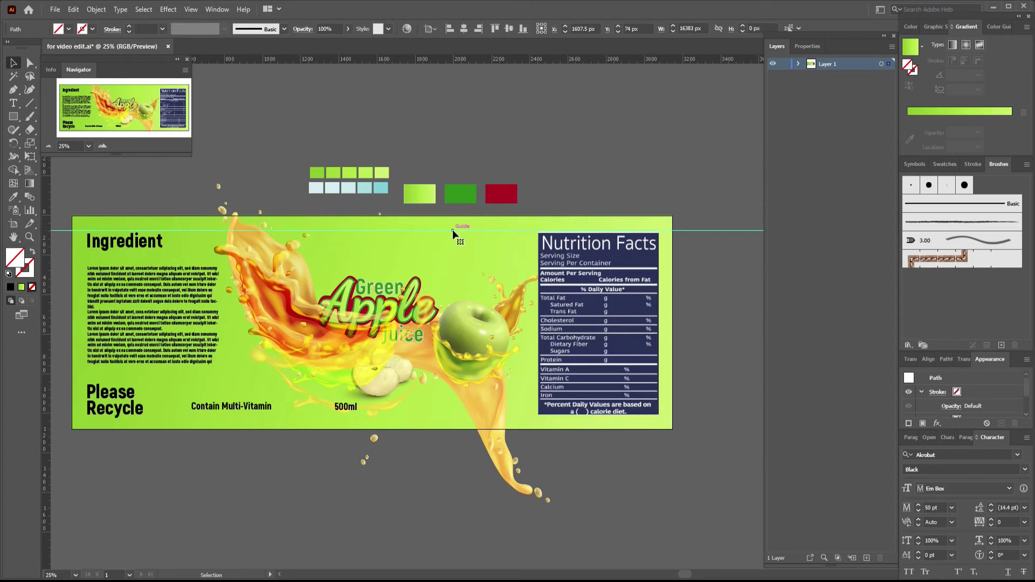
left_click_drag(457, 60, 471, 413)
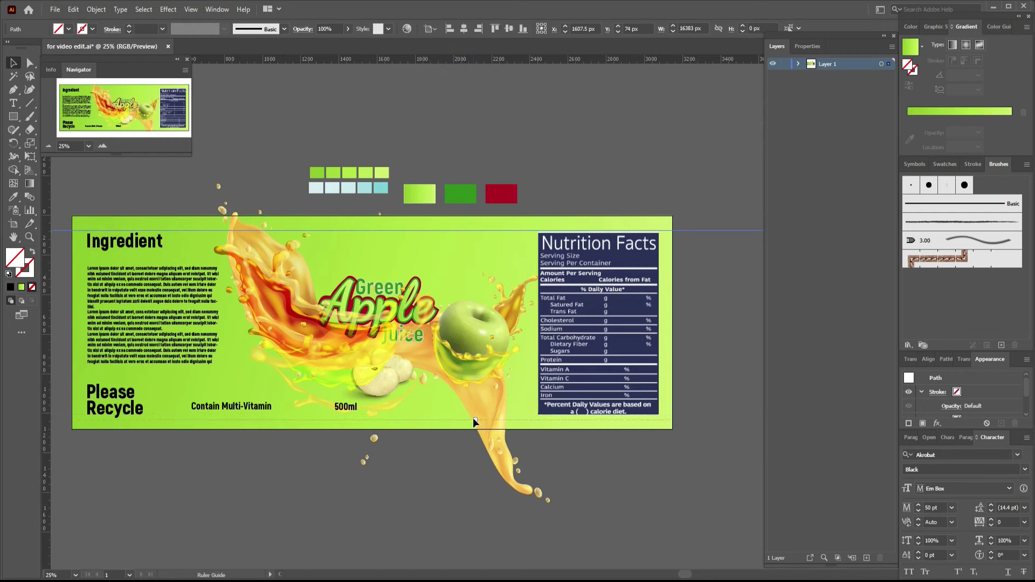
left_click_drag(473, 418, 473, 419)
left_click(591, 375)
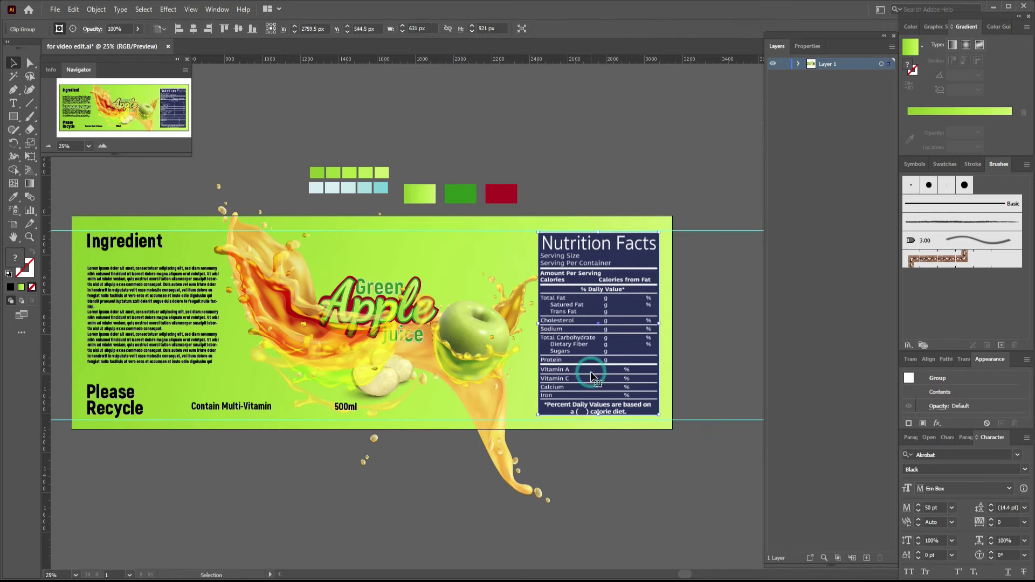
key("Up")
key("Up")
key("Up")
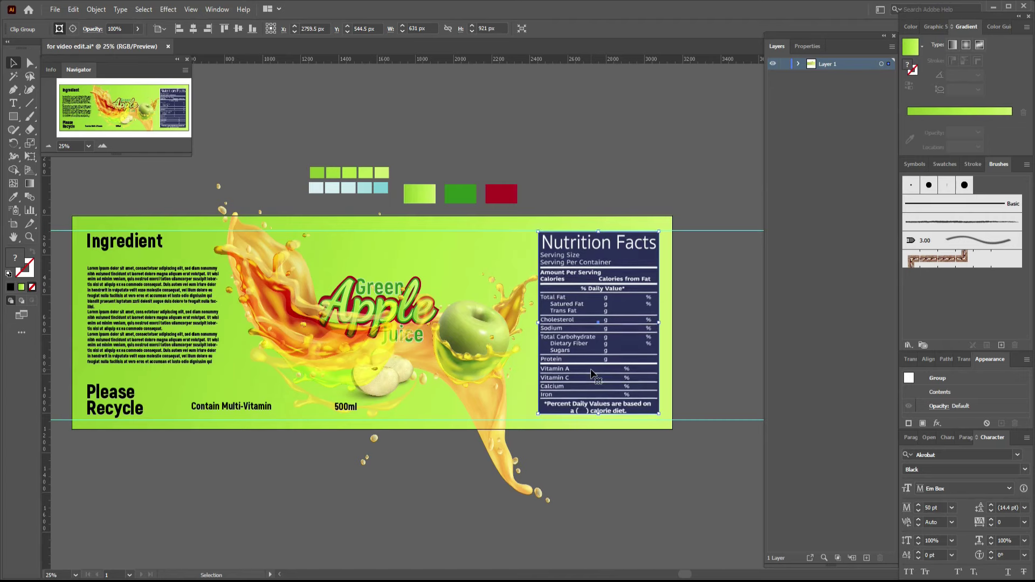
key("Up")
key("Up")
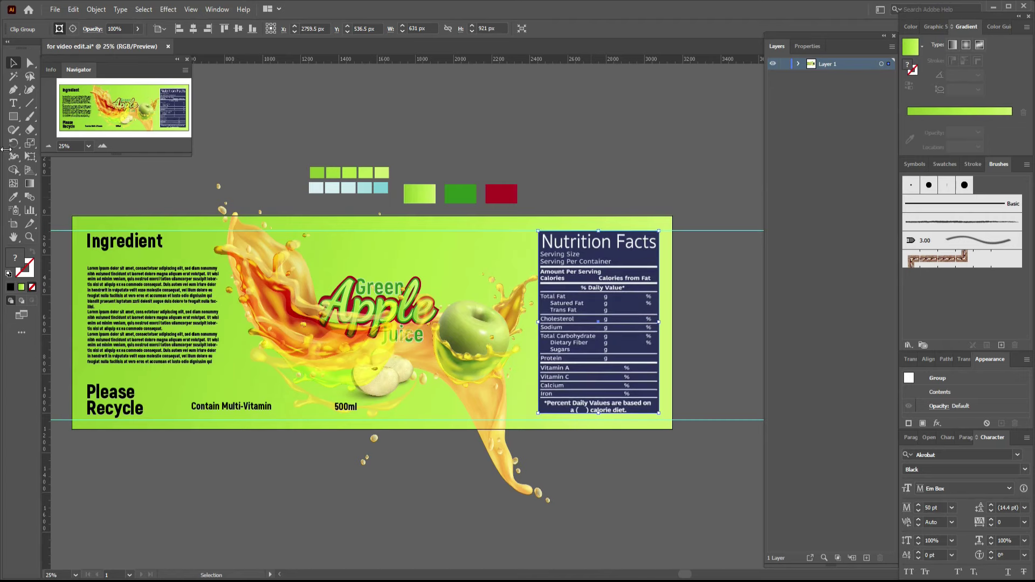
left_click(474, 437)
key("ctrl+plus")
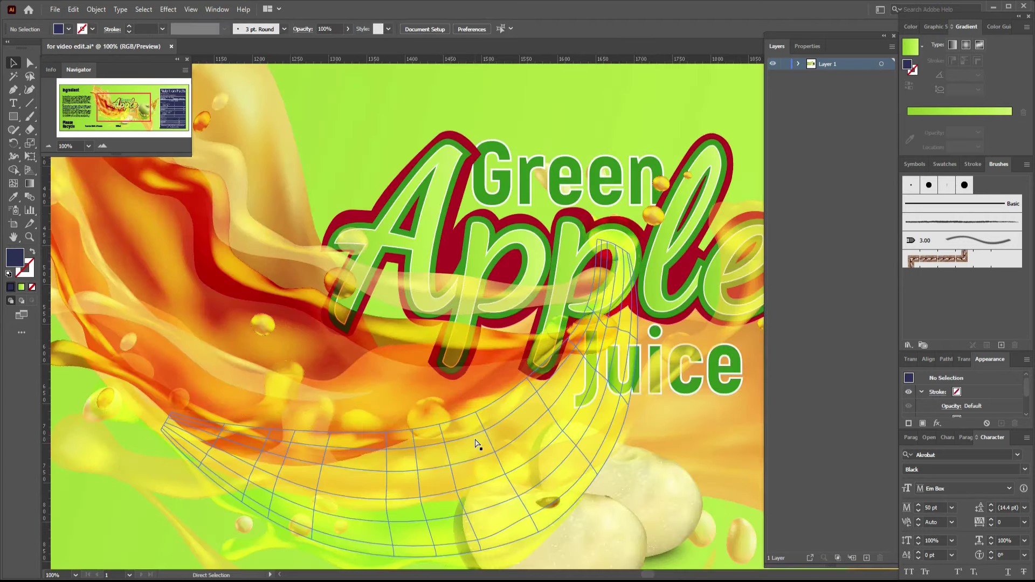
key("ctrl+0")
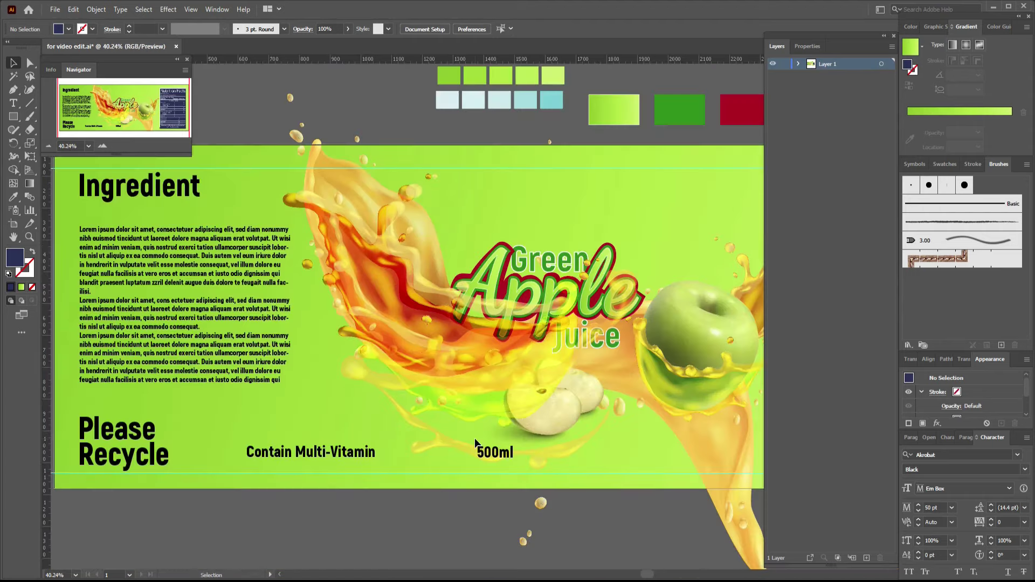
mouse_move(636, 525)
left_mouse_down()
mouse_move(281, 506)
mouse_move(686, 520)
mouse_move(587, 456)
left_mouse_up()
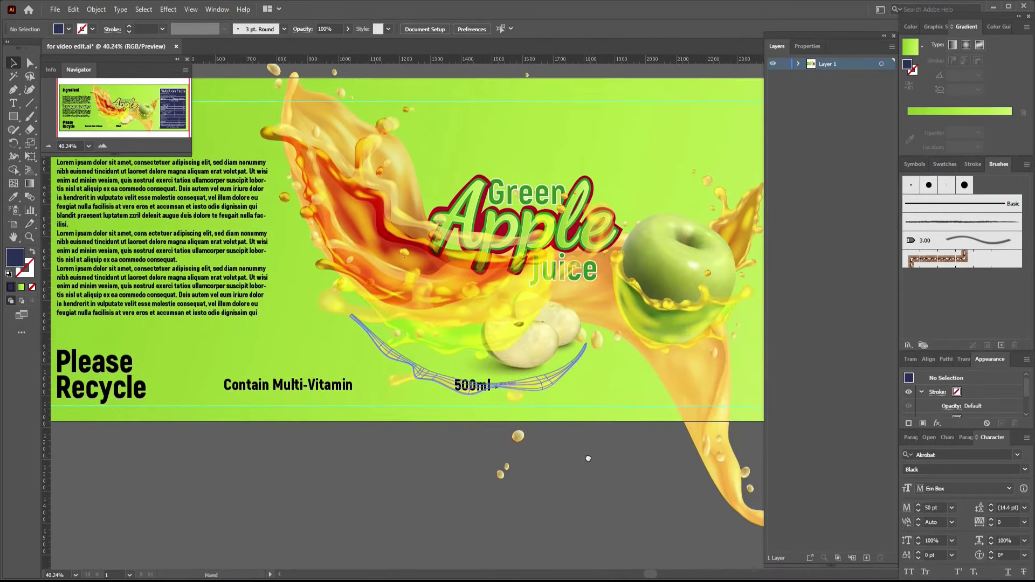
key("ctrl+minus")
key("ctrl+minus")
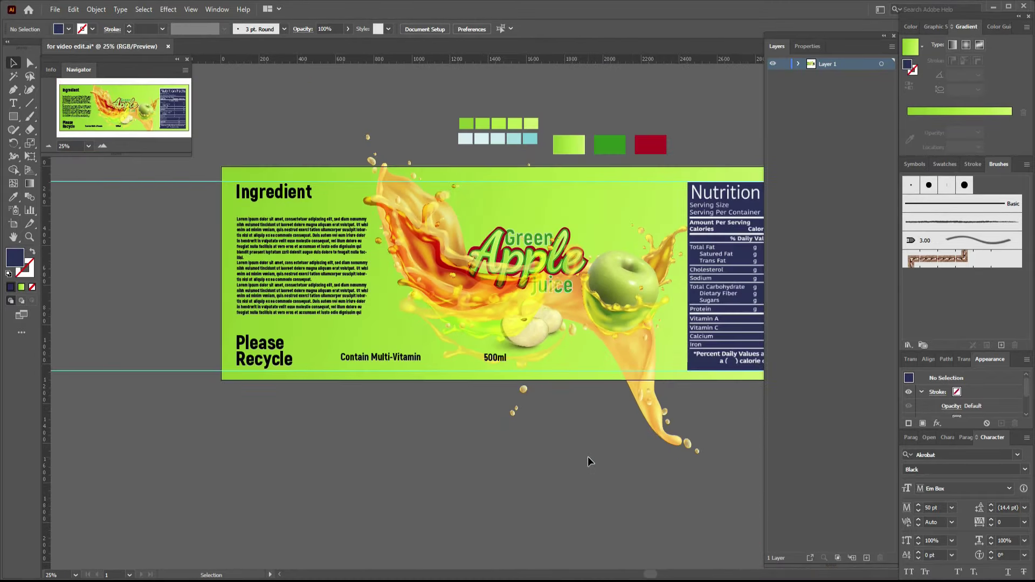
- Set the Ingredient heading font size to 80 pt
left_click(242, 213)
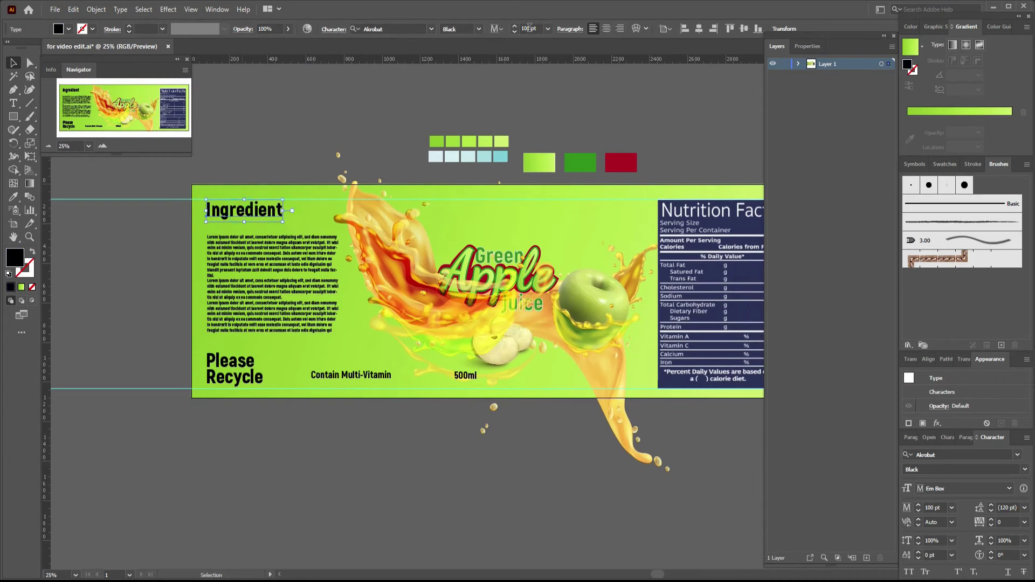
double_click(528, 28)
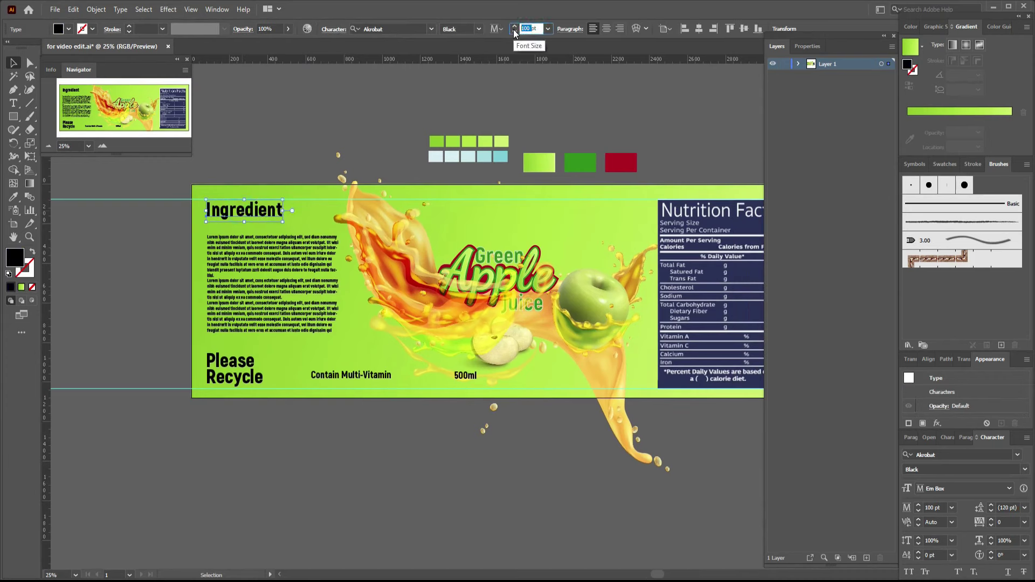
type("90")
left_click(548, 44)
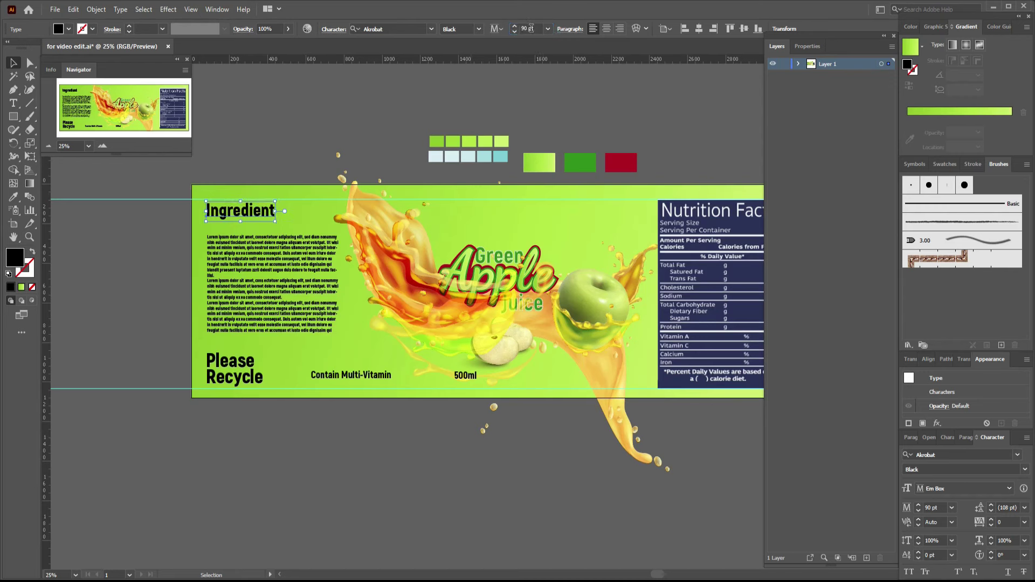
left_click(527, 28)
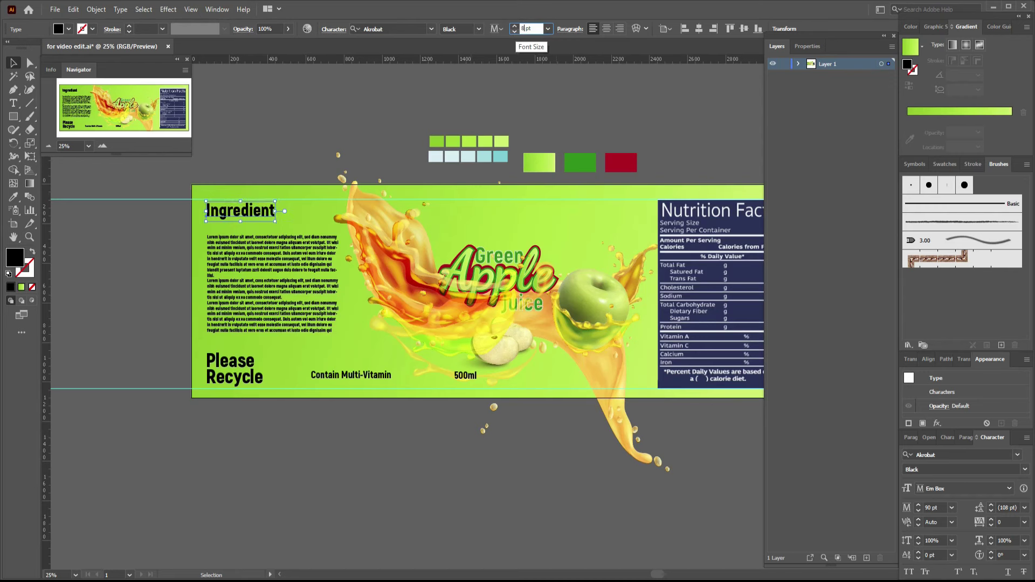
left_click(520, 45)
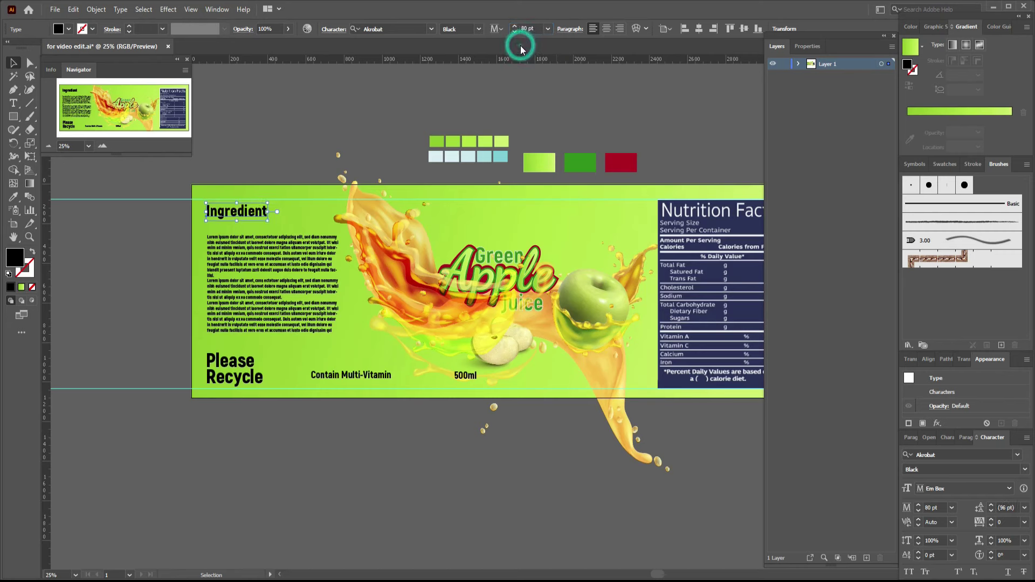
- Widen the Please Recycle frame and set its font size to 75 pt
left_click(238, 366)
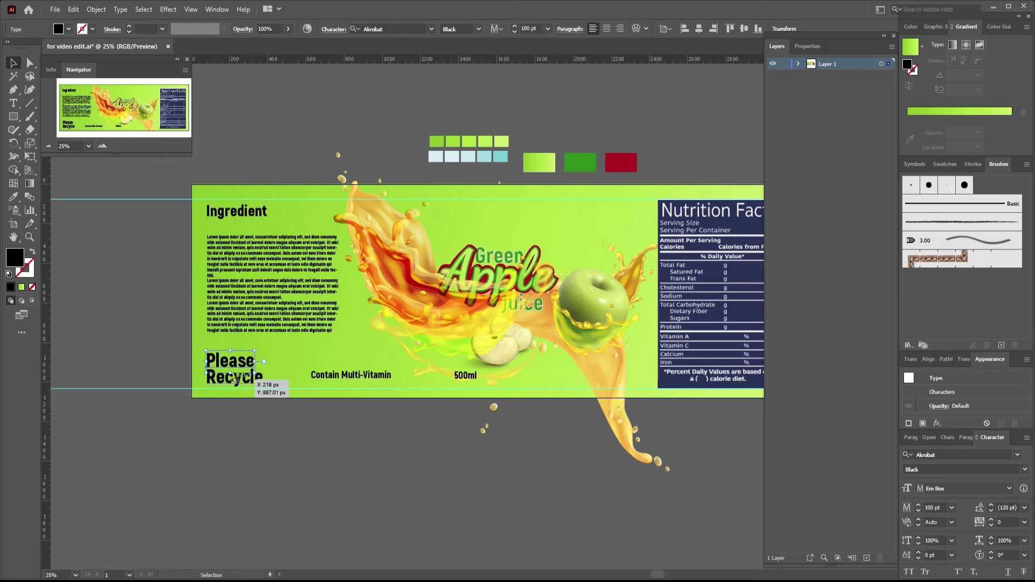
left_click_drag(234, 380, 263, 389)
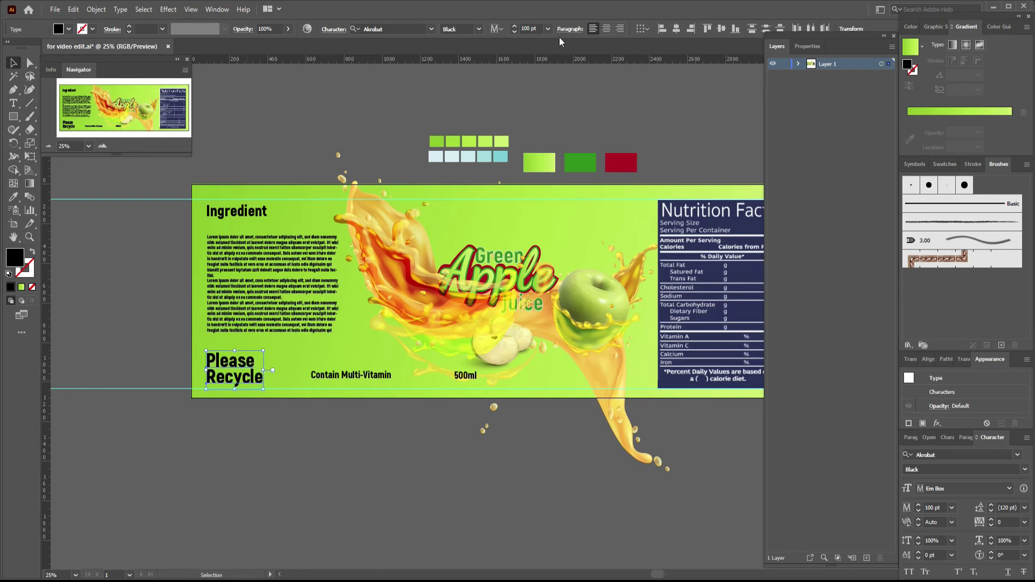
double_click(531, 28)
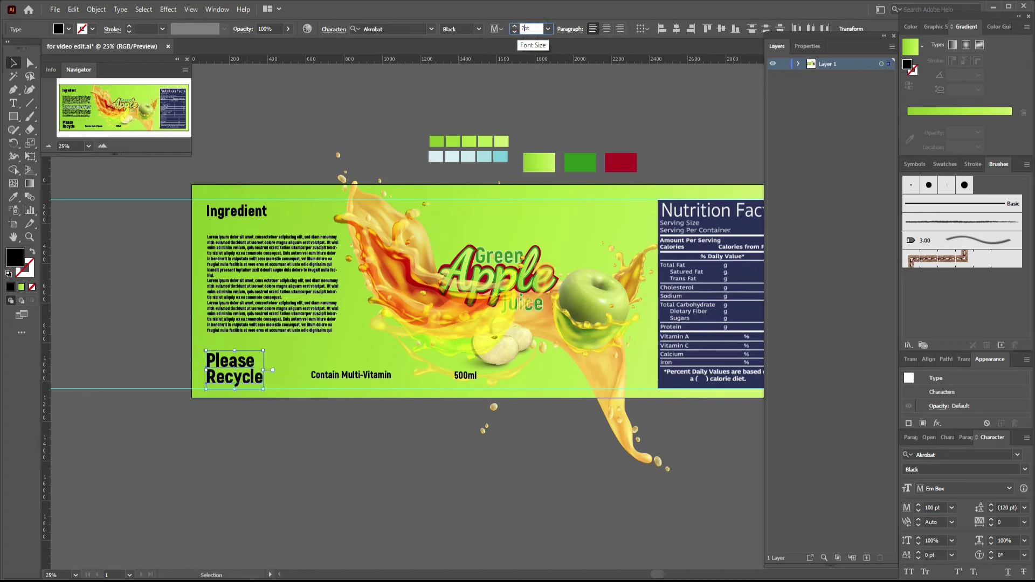
type("75")
left_click(526, 49)
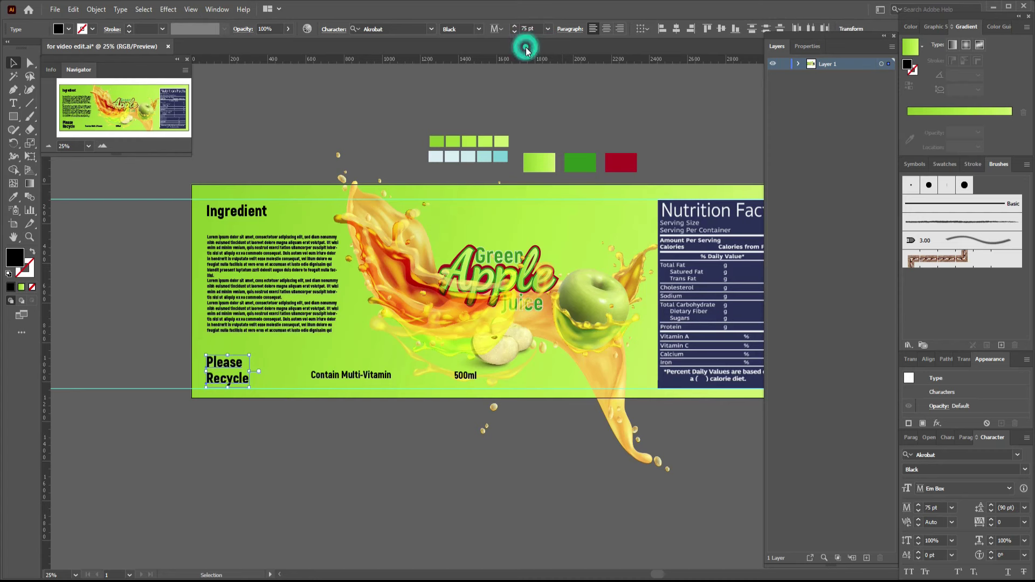
- Left-align the Ingredient heading, lorem ipsum body and Please Recycle text blocks
left_click(293, 447)
left_click(233, 366)
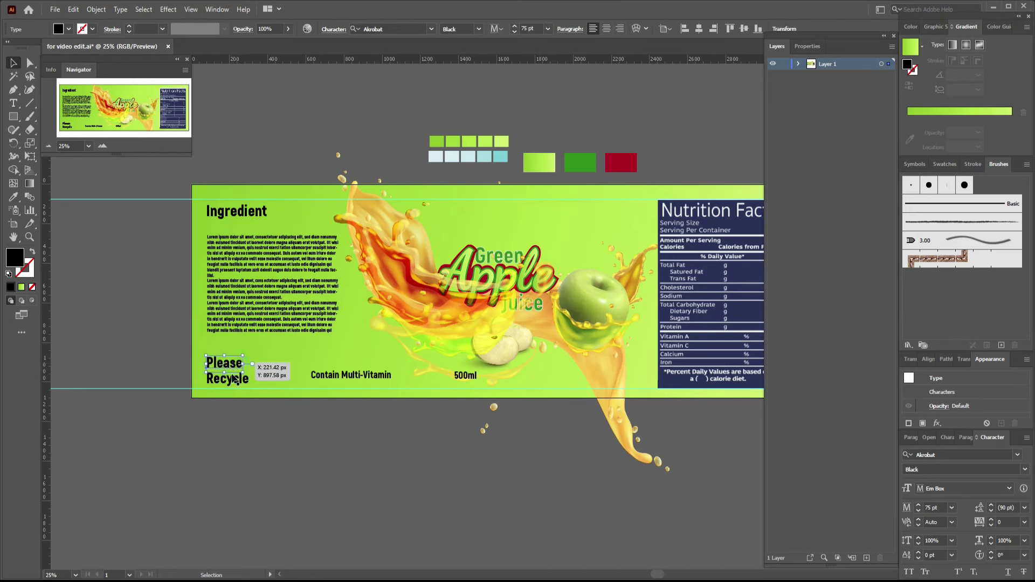
left_click(229, 385, "shift")
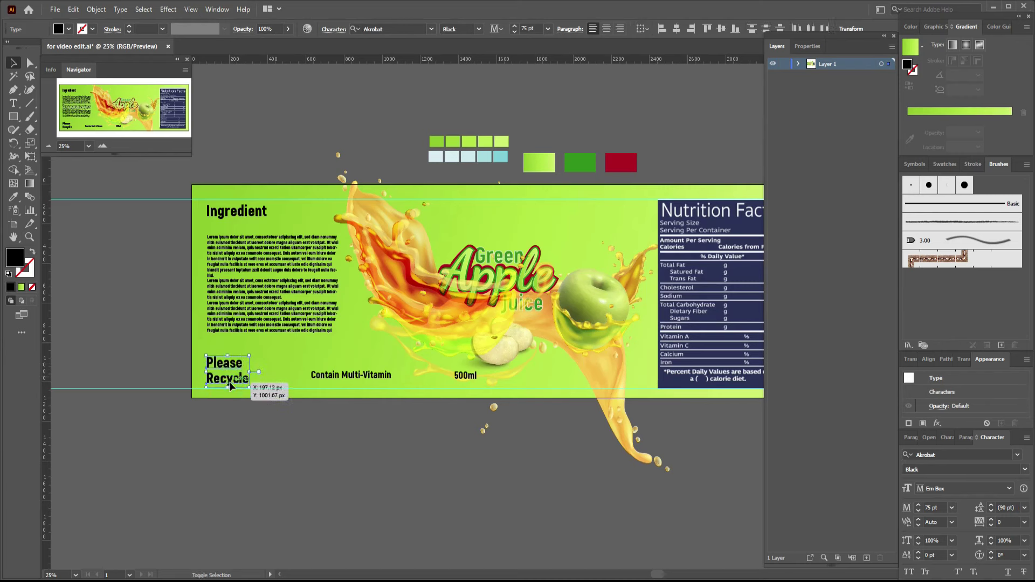
key("a")
key("v")
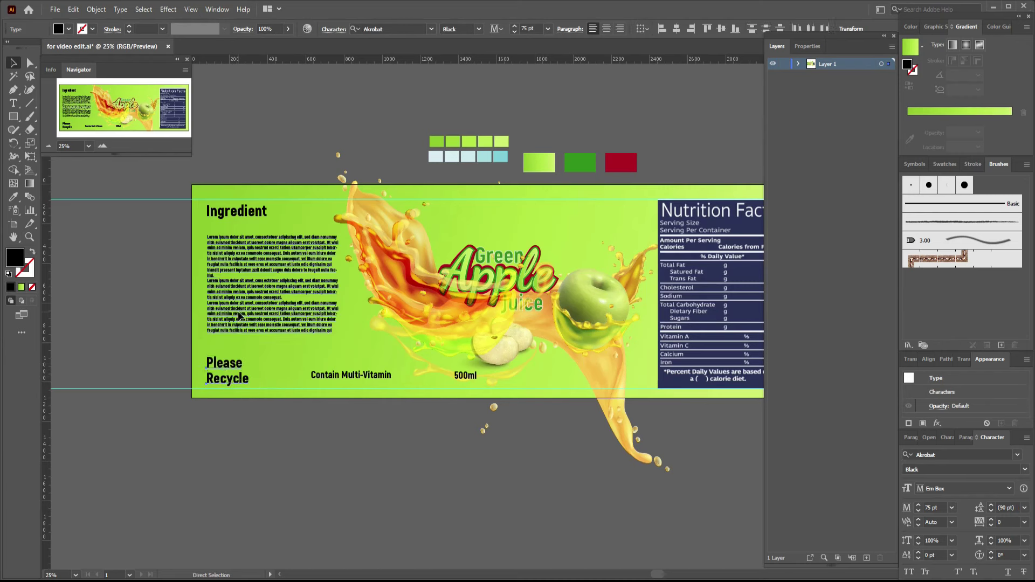
left_click(239, 259)
left_click(243, 212)
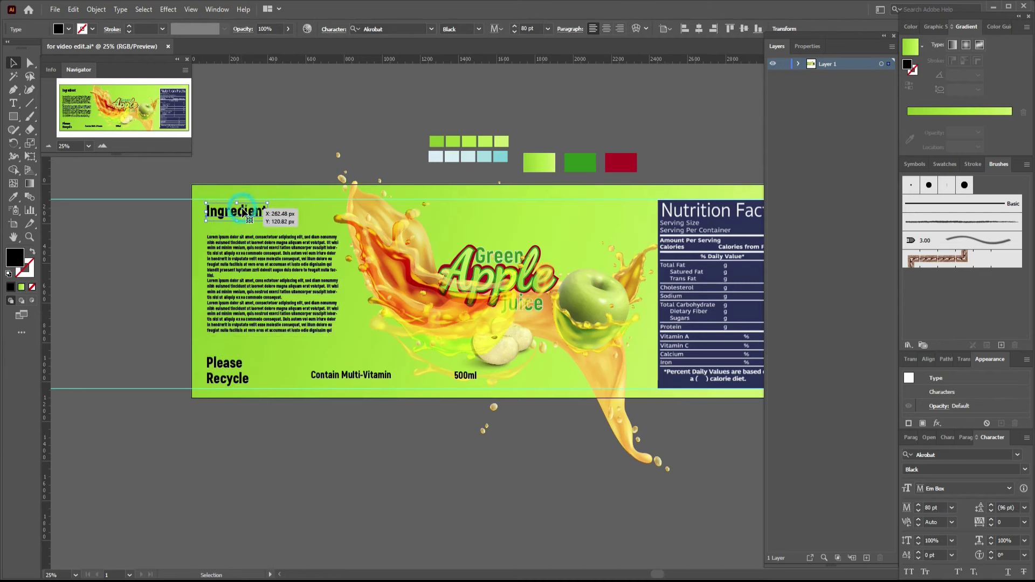
left_click(264, 286, "shift")
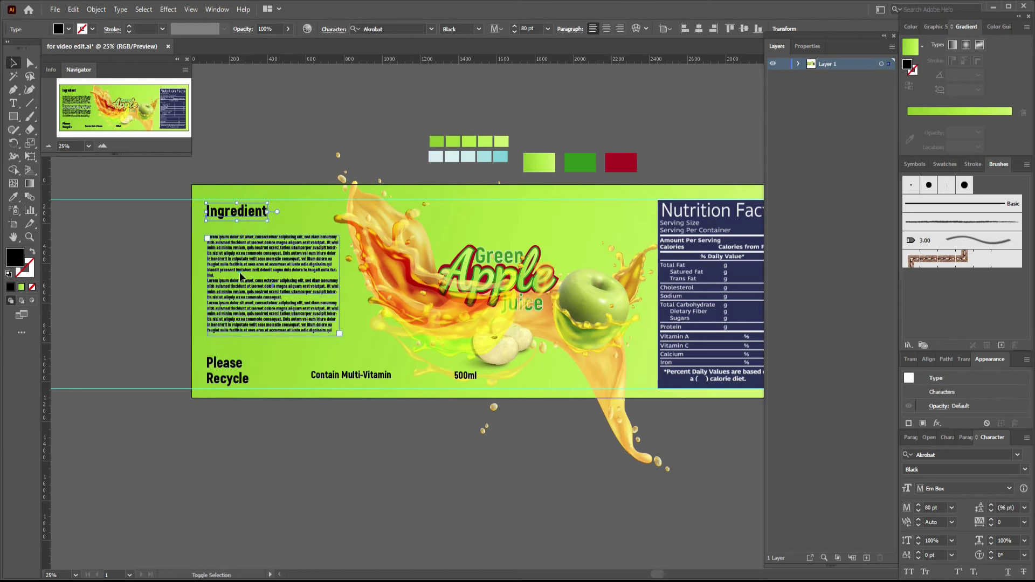
left_click(237, 379, "shift")
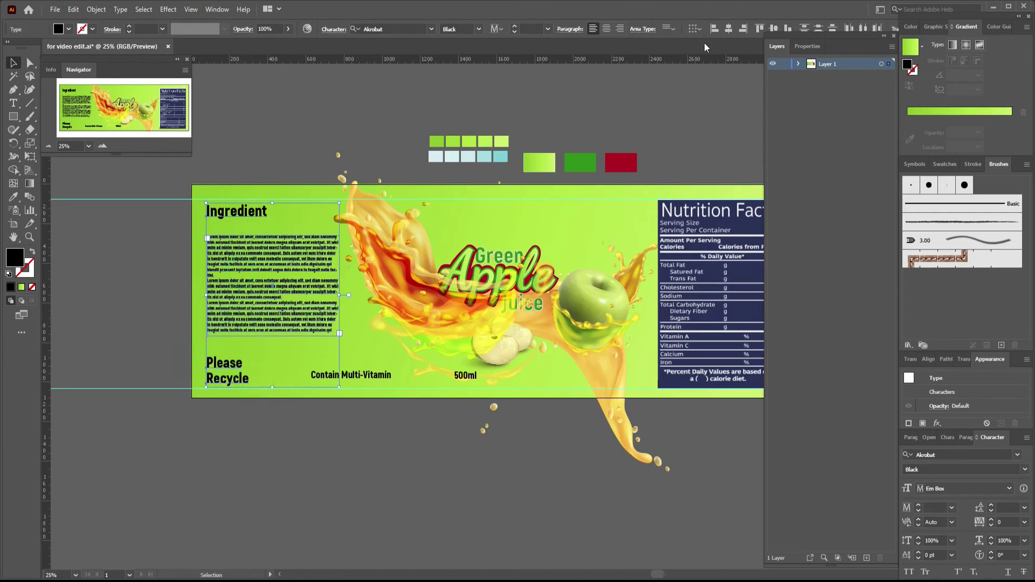
left_click(716, 29)
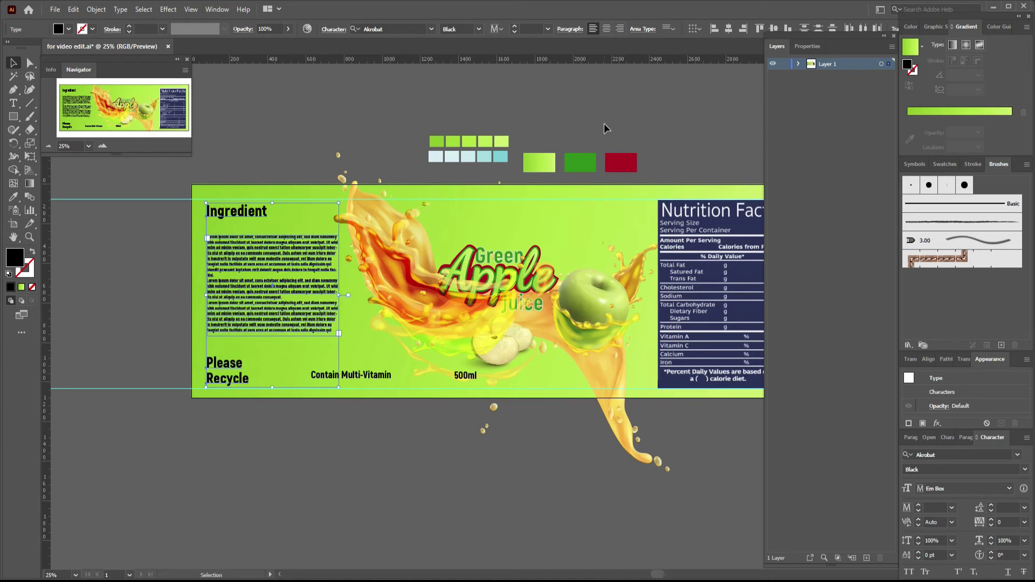
left_click(604, 124)
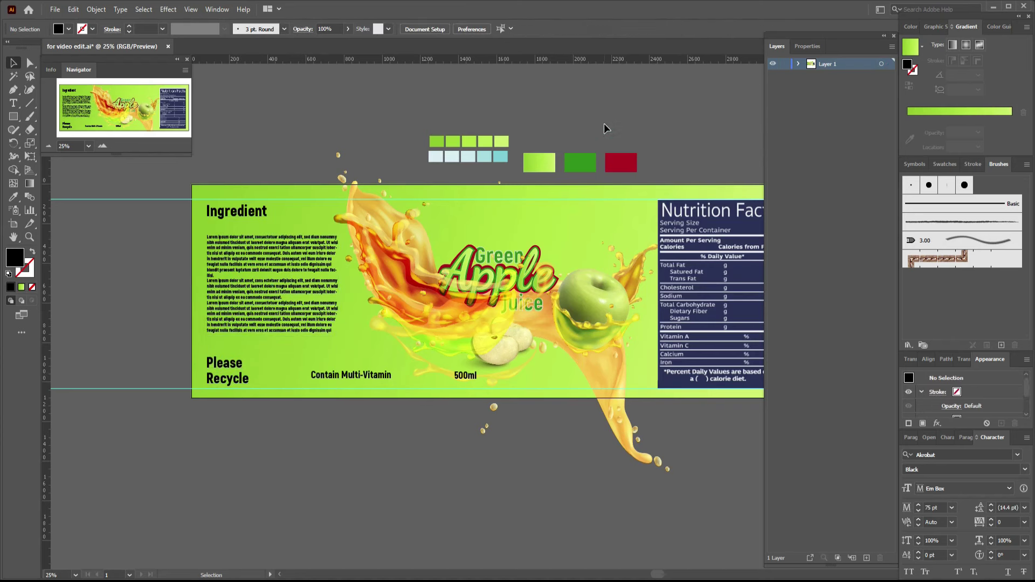
- Nudge Contain Multi-Vitamin lower and move 500ml further right and lower
key("ctrl+equal")
key("ctrl+equal")
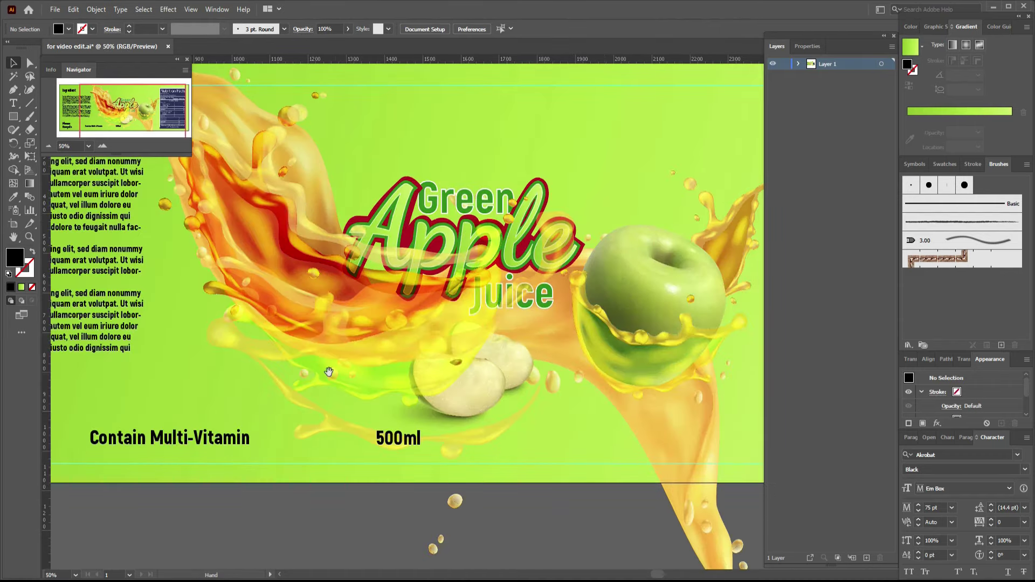
left_click_drag(329, 372, 501, 224)
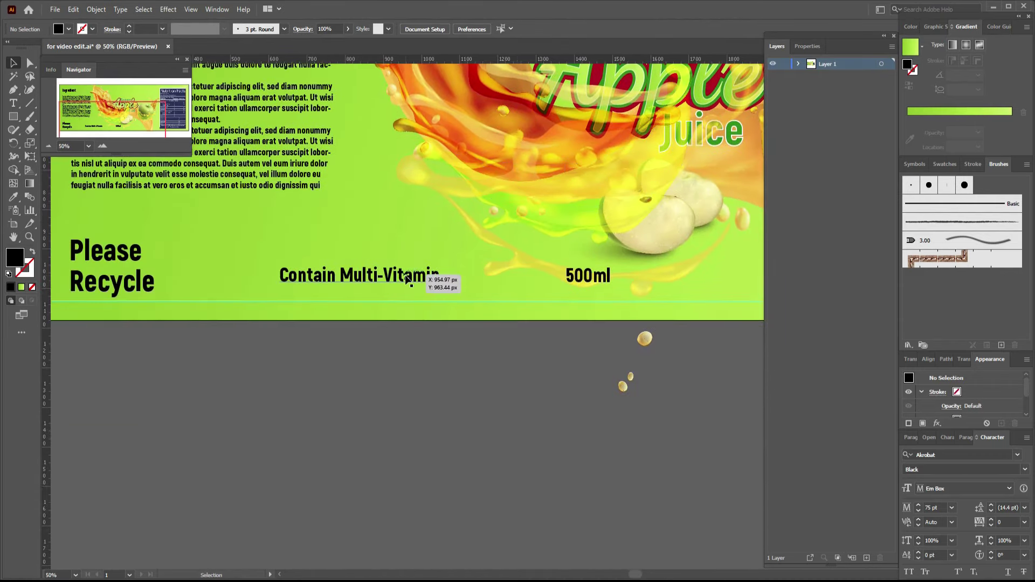
left_click_drag(405, 268, 408, 286)
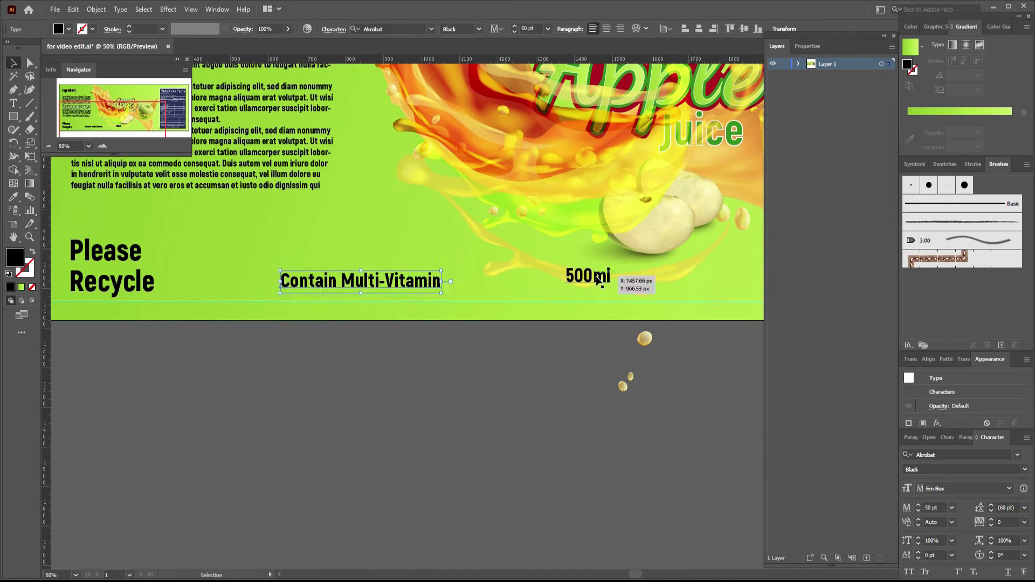
mouse_move(582, 275)
left_mouse_down()
mouse_move(627, 291)
mouse_move(638, 281)
left_mouse_up()
left_click(706, 280)
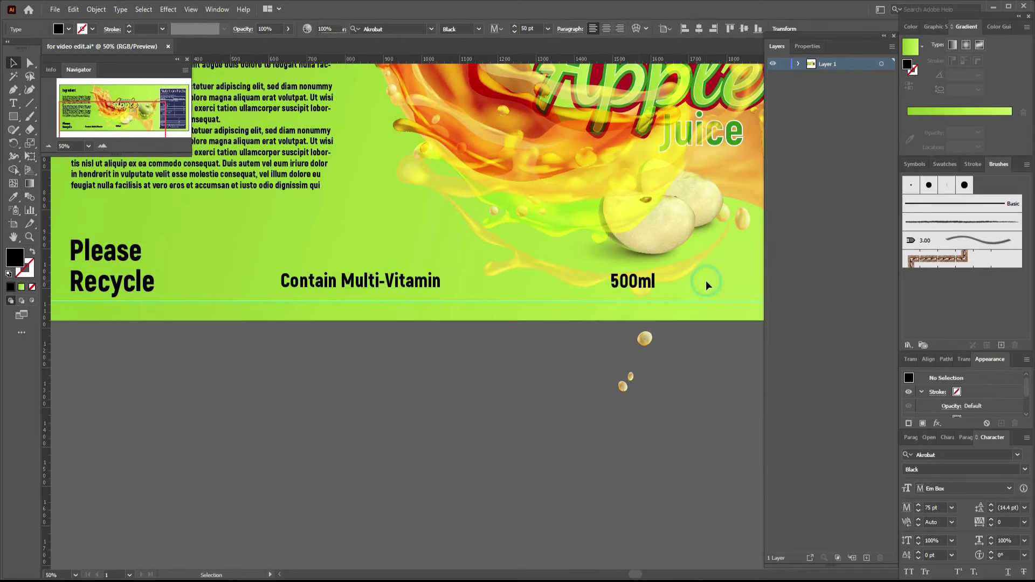
- Dock the floating Layers panel with the other panels and recentre the label at 25%
key("ctrl+0")
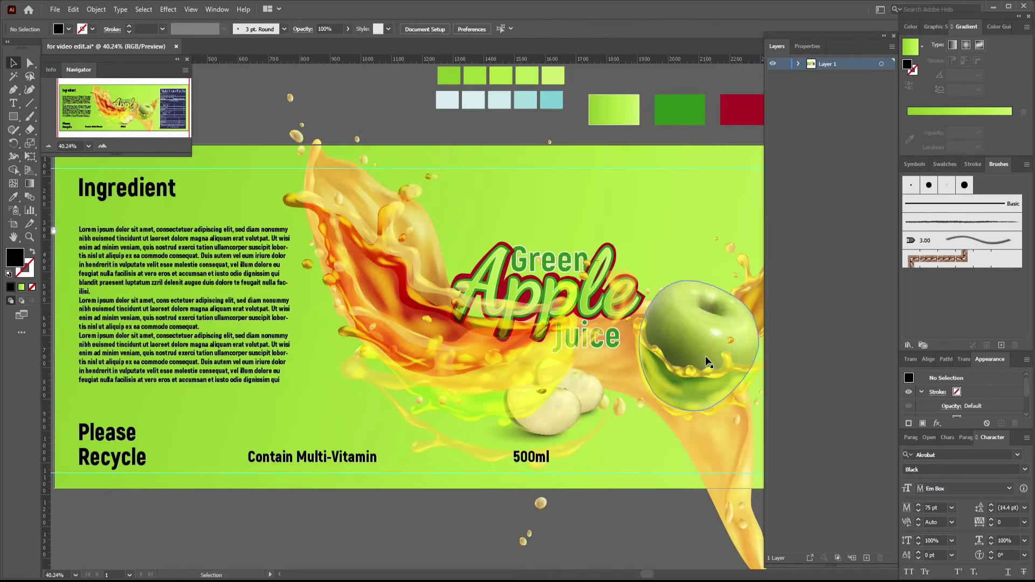
left_click_drag(839, 34, 971, 48)
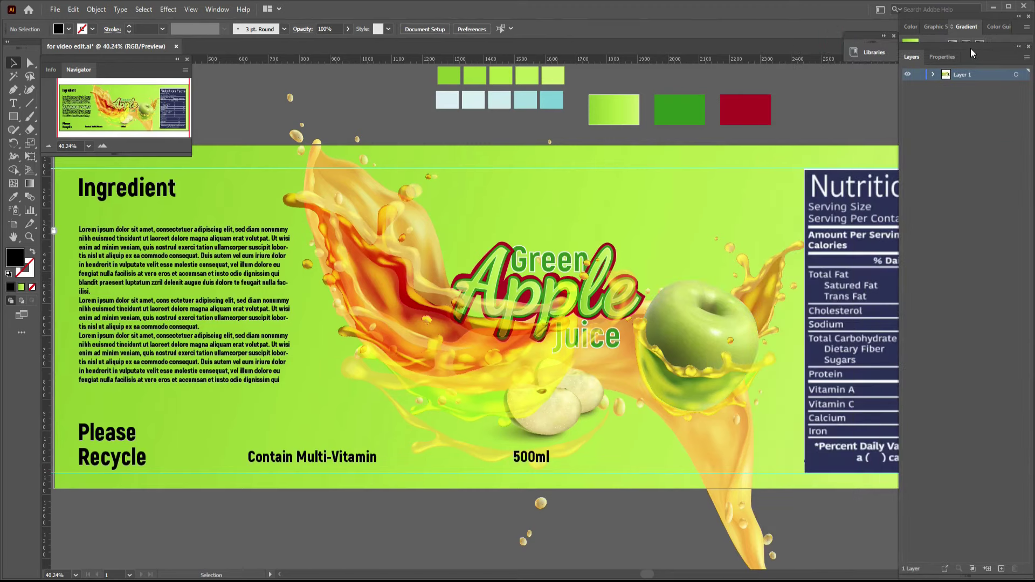
key("ctrl+minus")
key("ctrl+minus")
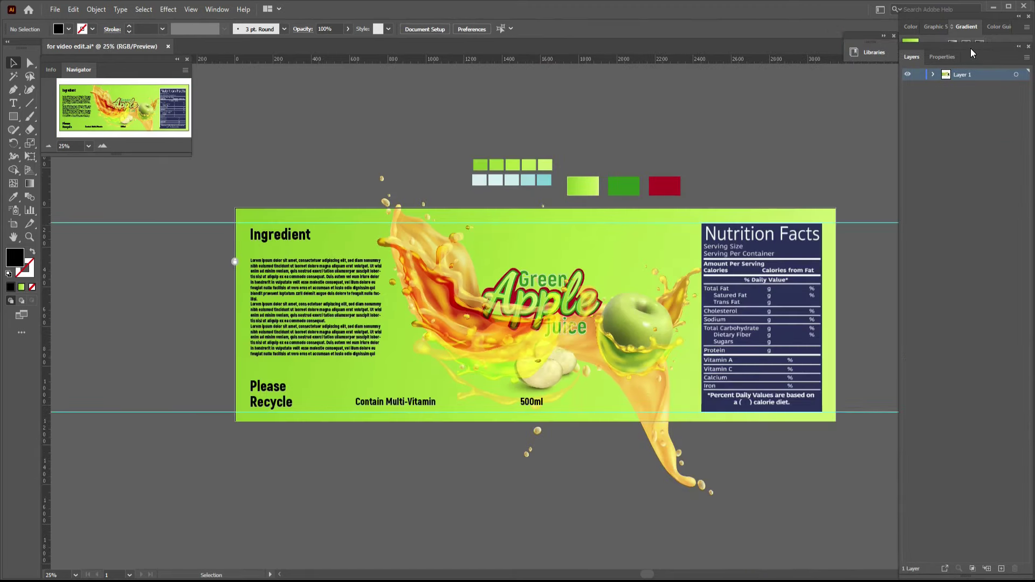
left_click_drag(801, 128, 693, 121)
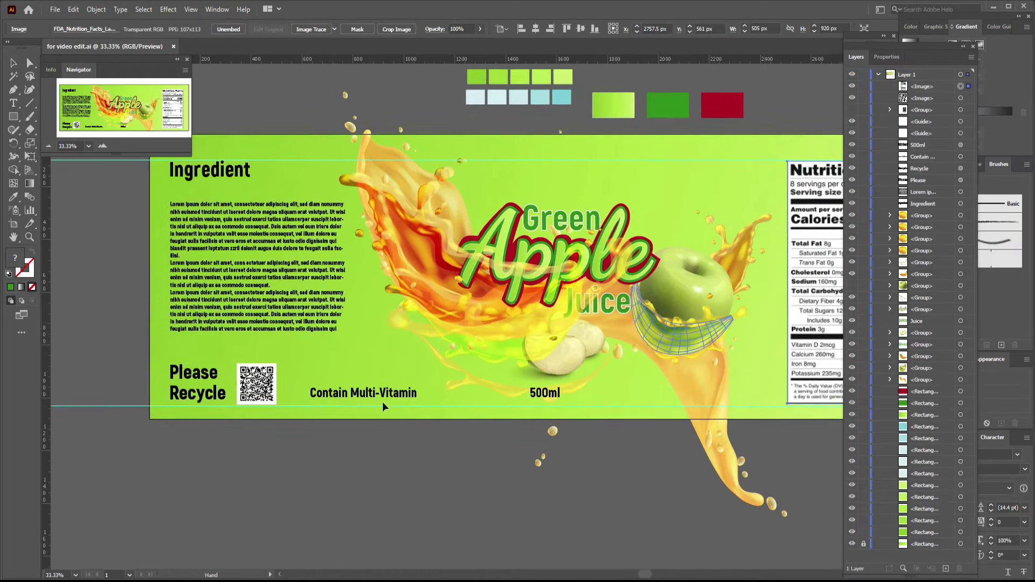
left_click(256, 383)
left_click(600, 485)
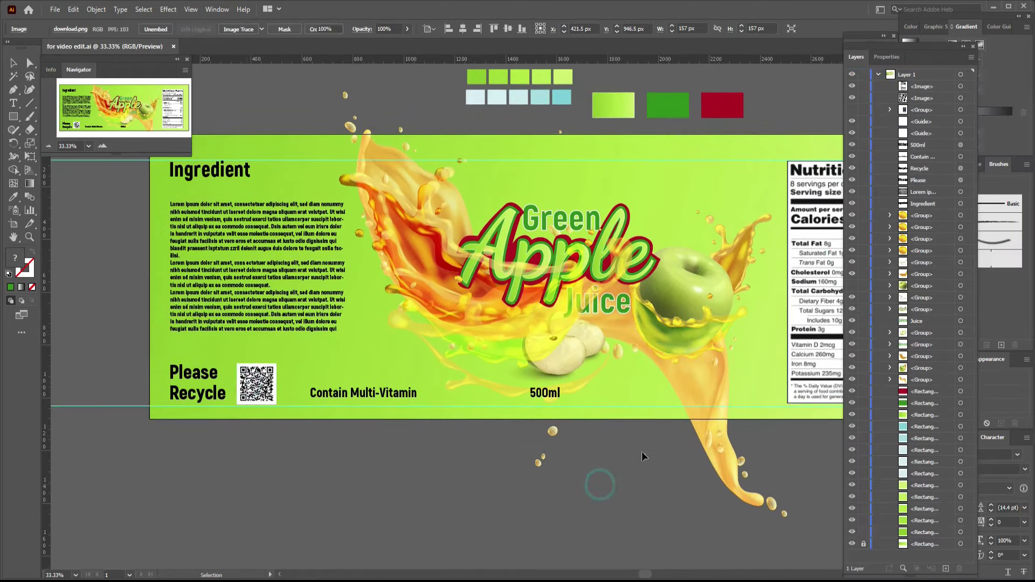
scroll(674, 485, "up", 2)
scroll(722, 522, "right", 3)
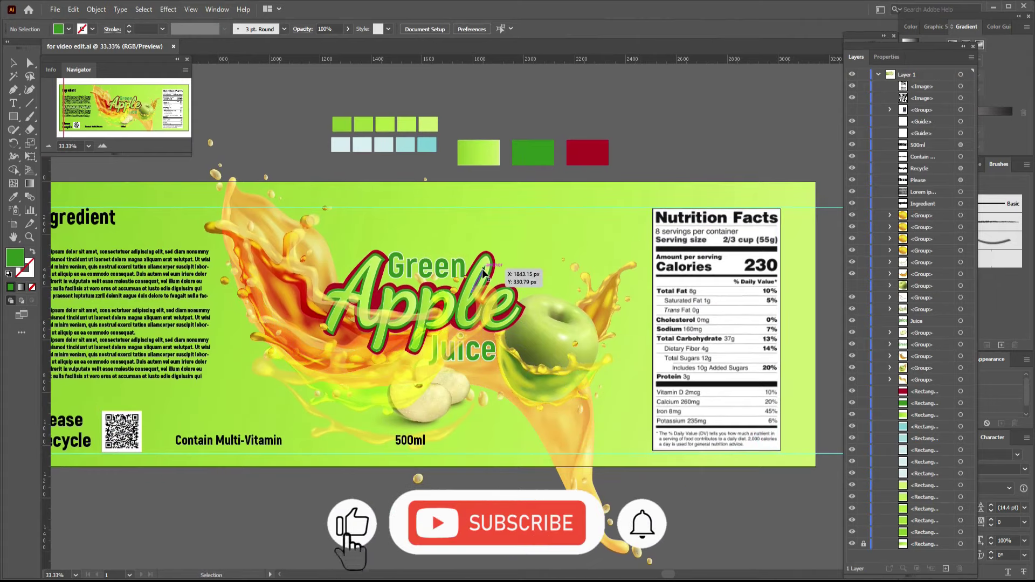
left_click_drag(718, 519, 768, 449)
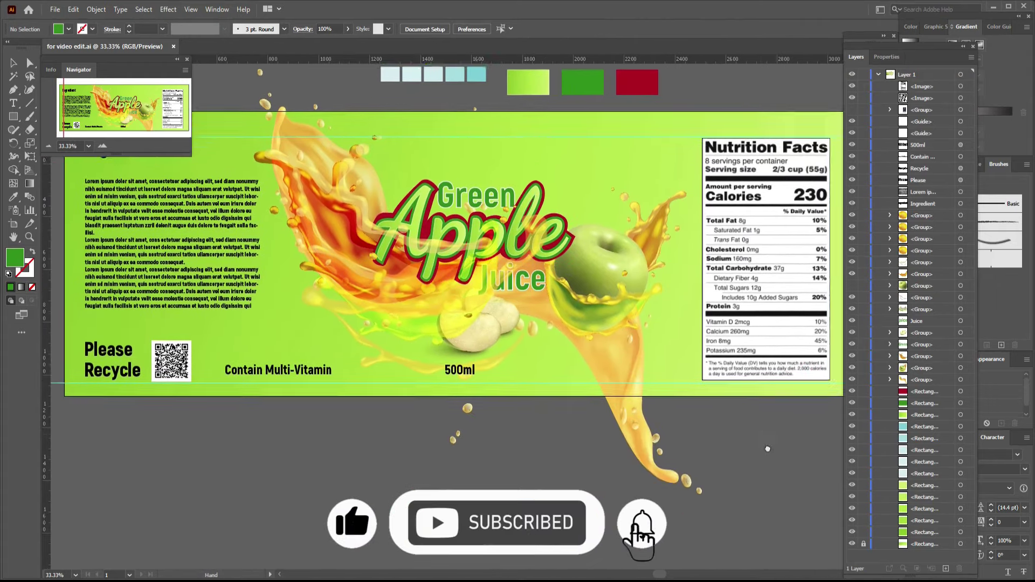
key("ctrl+minus")
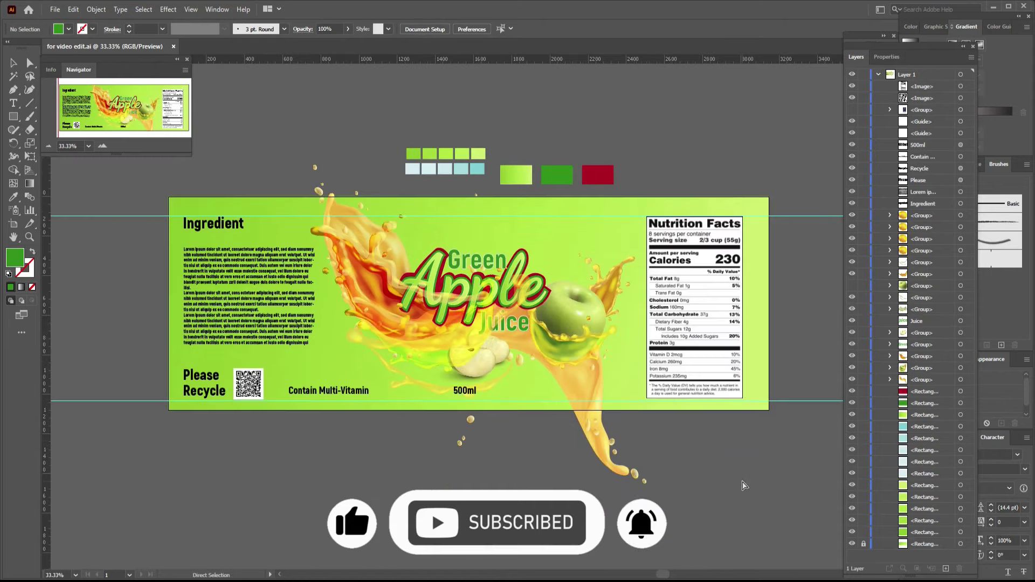
key("ctrl+minus")
left_click_drag(743, 485, 708, 459)
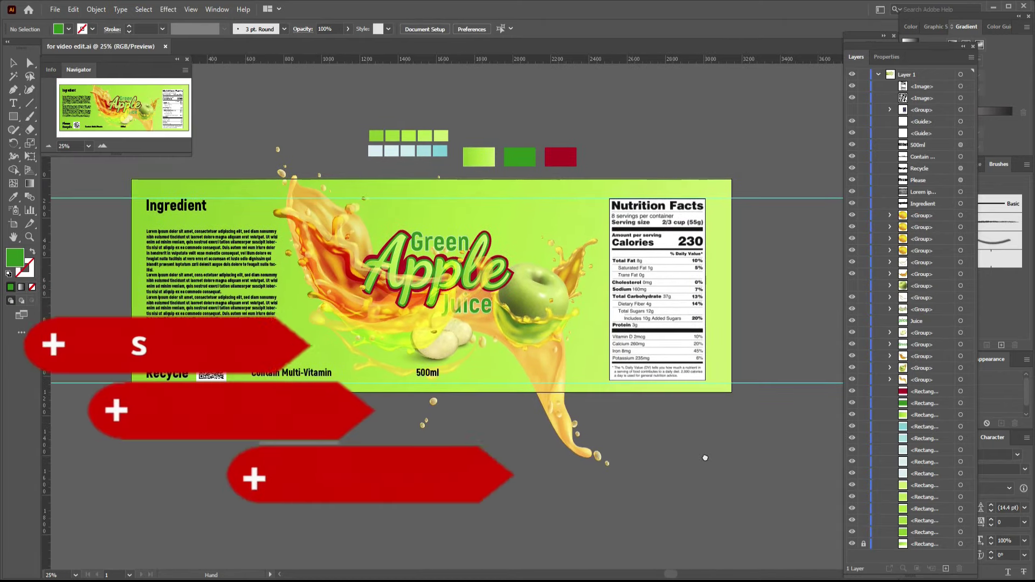